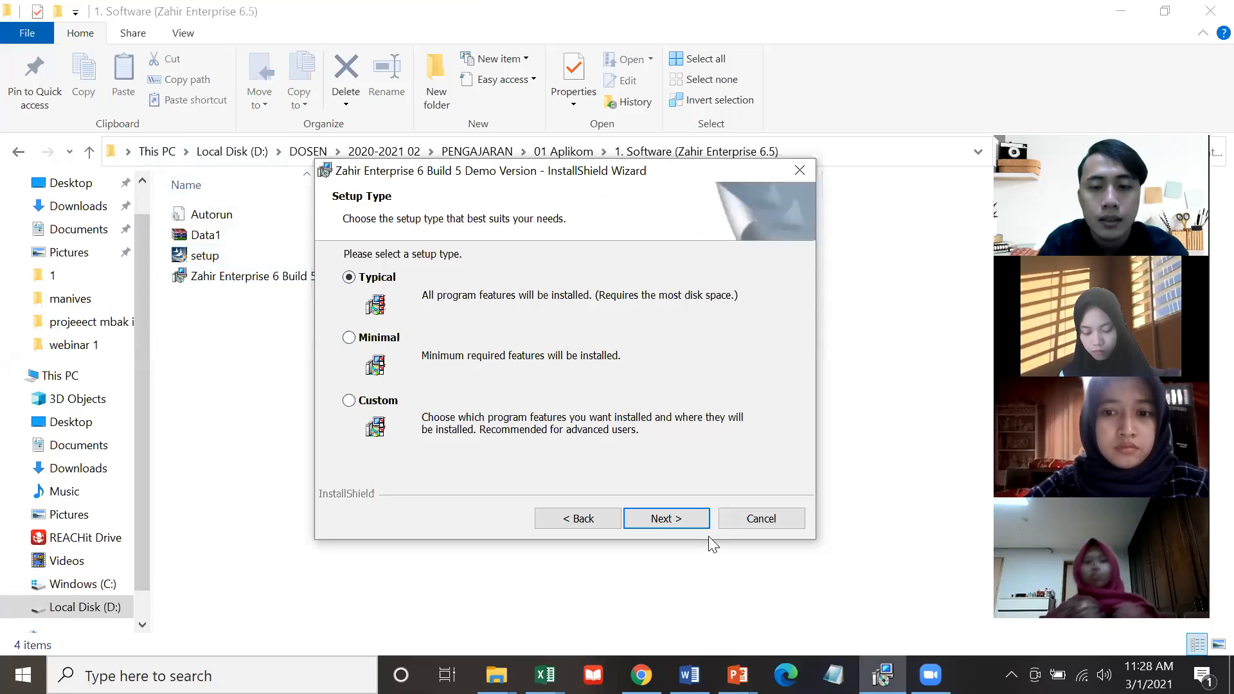
# Install Zahir Enterprise 6 Build 5 Demo with the Typical setup and launch it when finished.
pyautogui.click(703, 530)
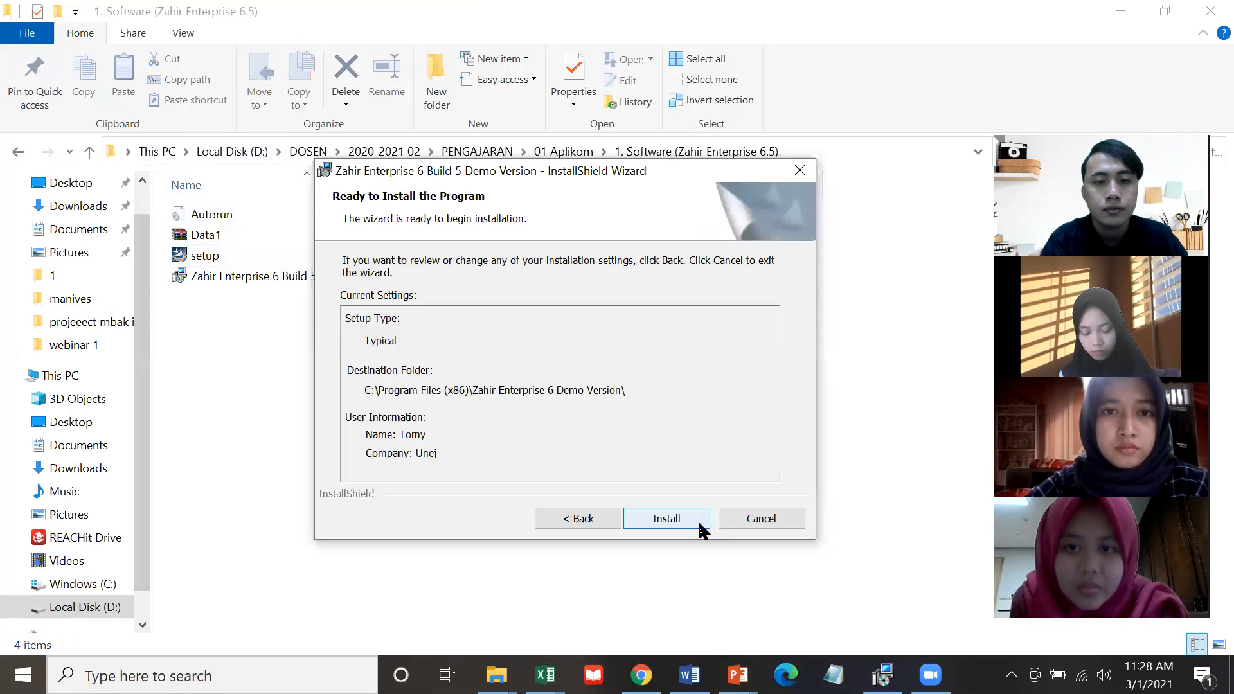
pyautogui.click(699, 524)
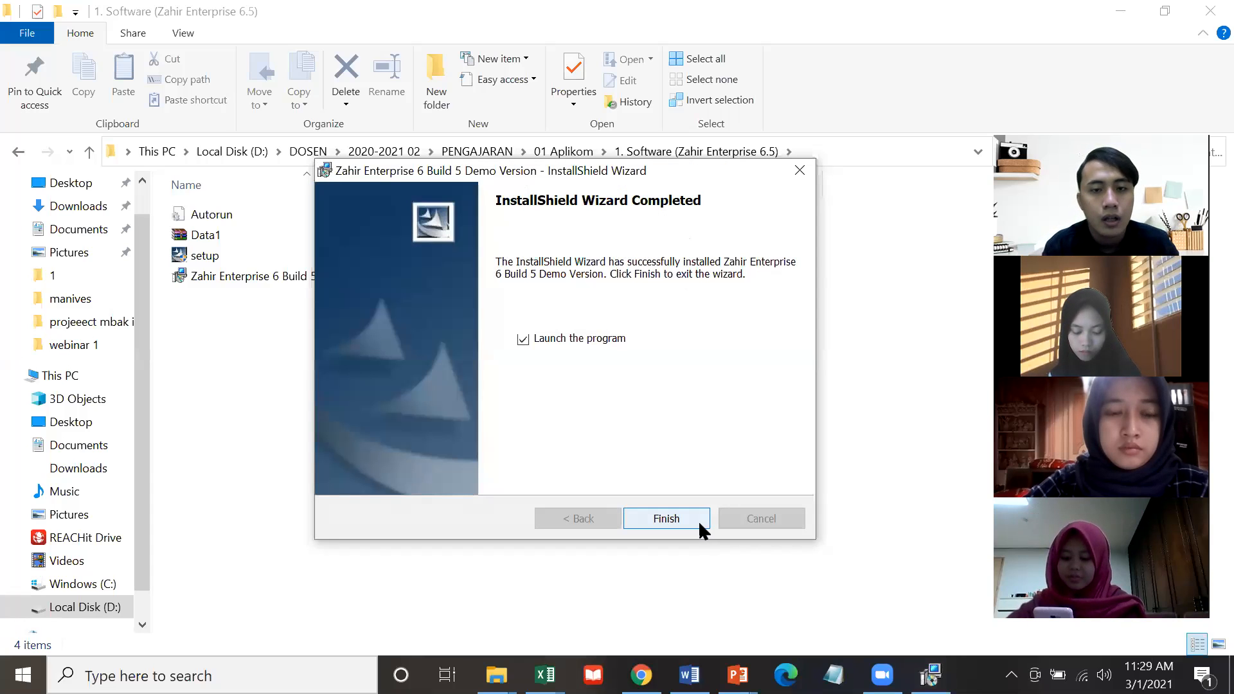
pyautogui.click(698, 519)
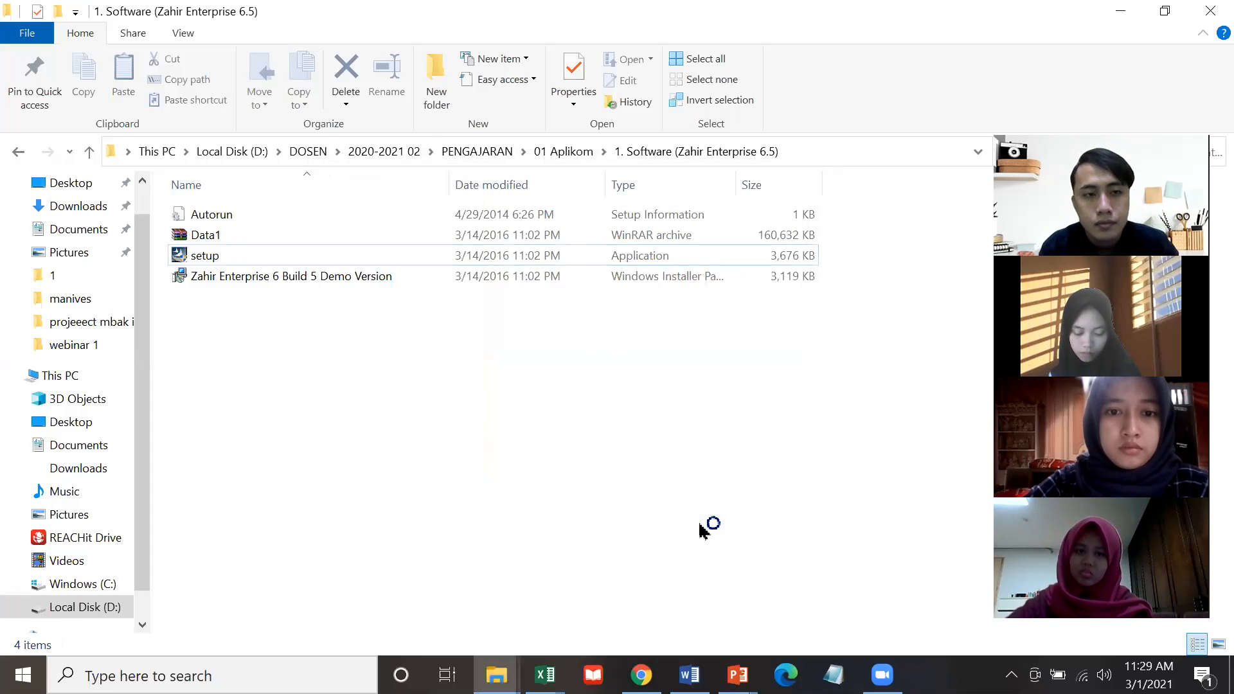
# Minimize the Explorer and Excel windows and allow Zahir through the Windows firewall.
pyautogui.click(1118, 14)
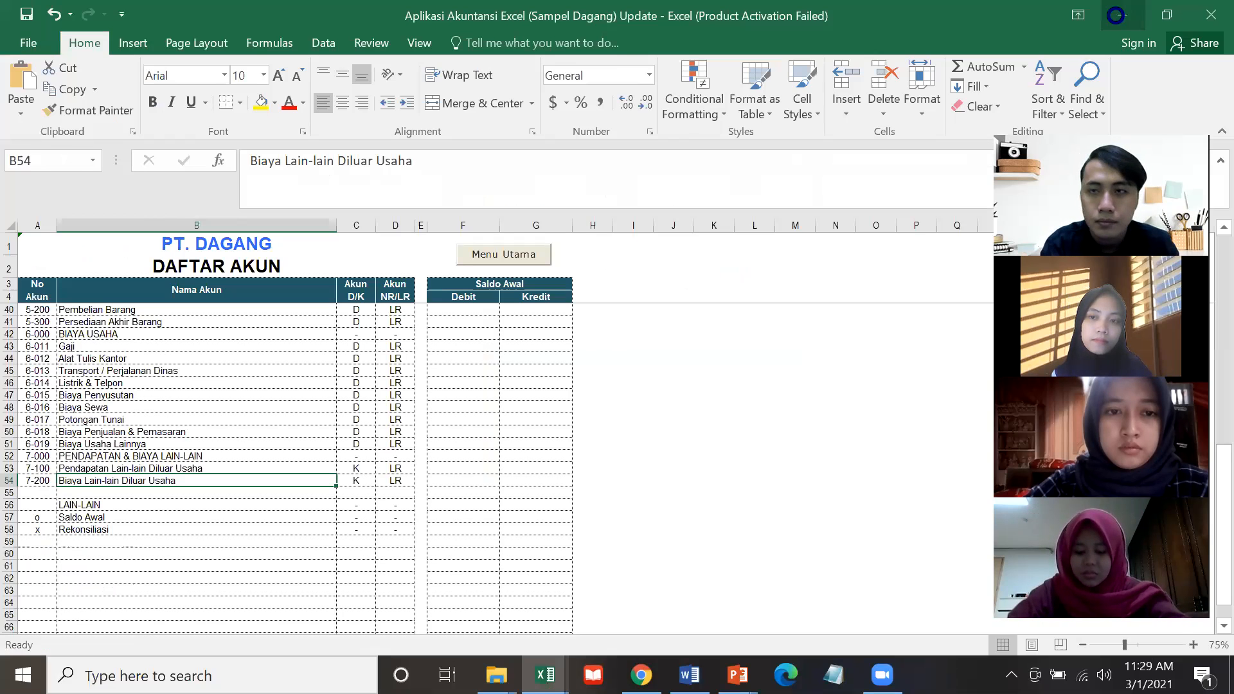
pyautogui.click(1118, 14)
pyautogui.click(1119, 15)
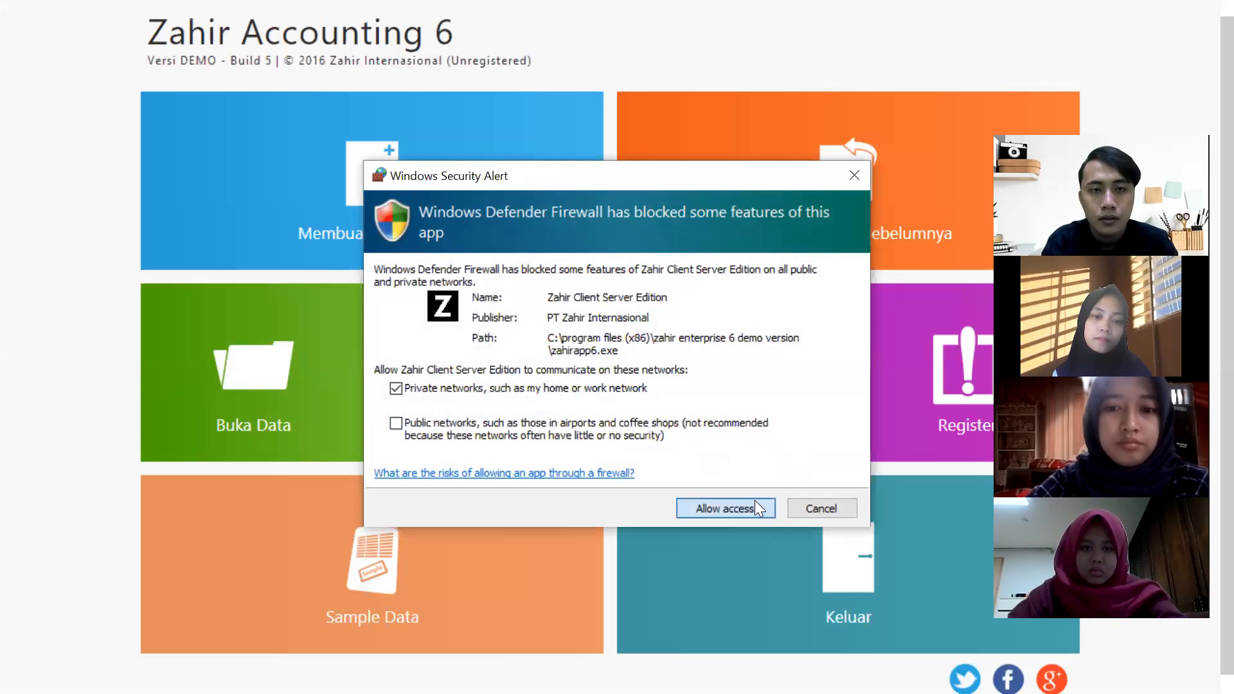
pyautogui.click(748, 511)
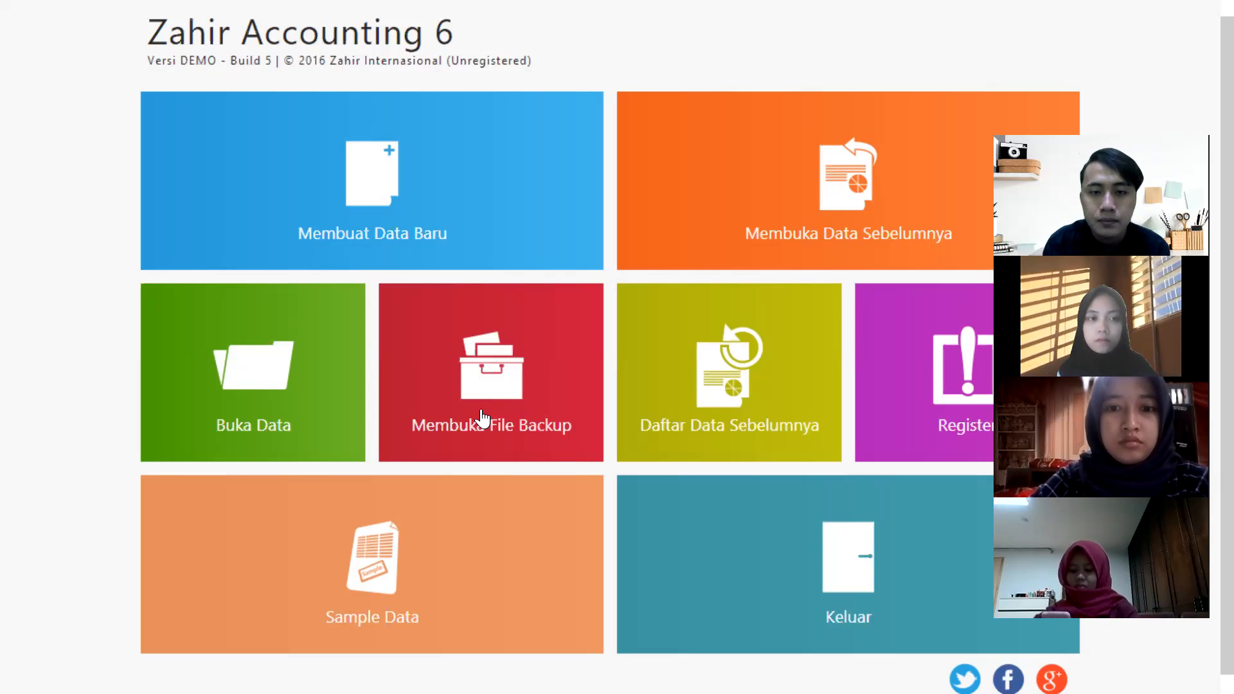
pyautogui.click(664, 385)
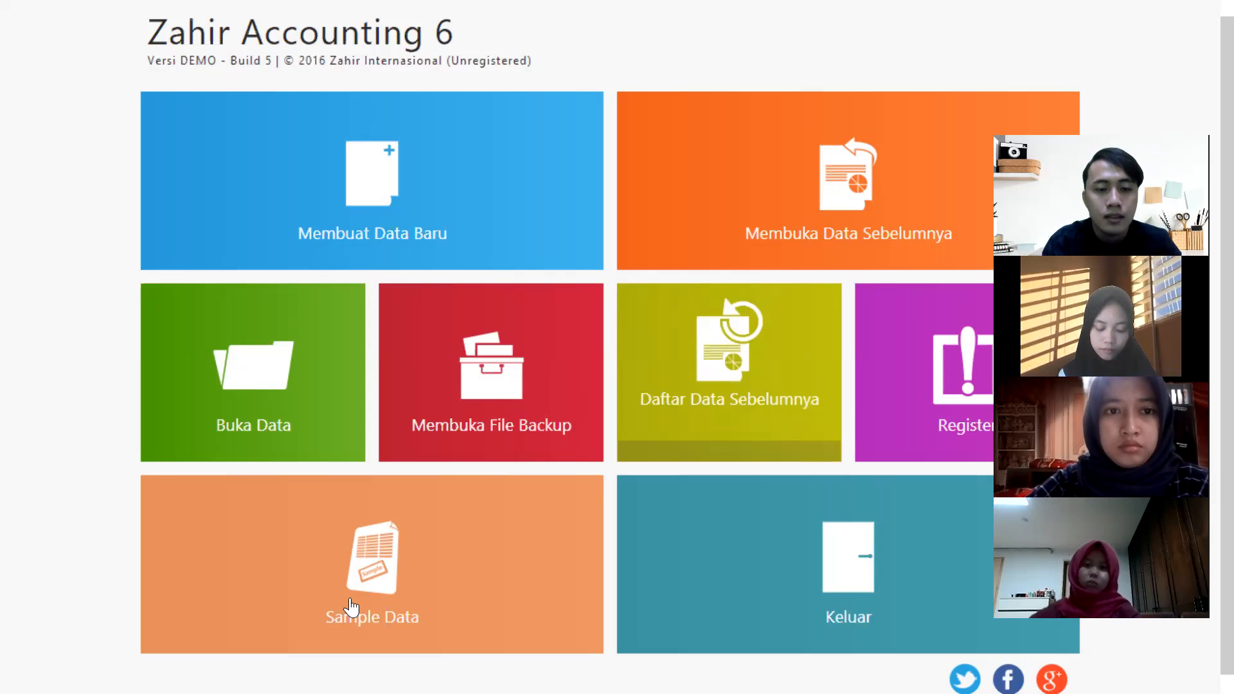
# Try the Sample Data, dismiss the Perhatian! database update notice, then begin a new data file.
pyautogui.click(393, 602)
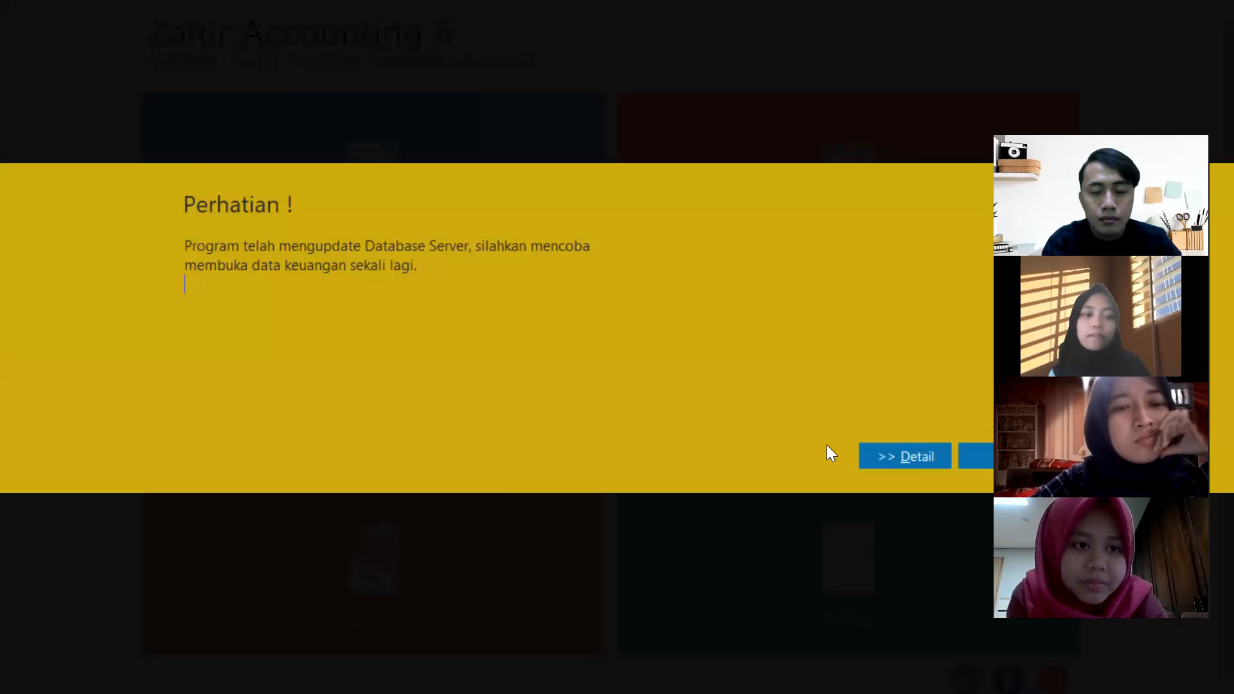
pyautogui.click(971, 457)
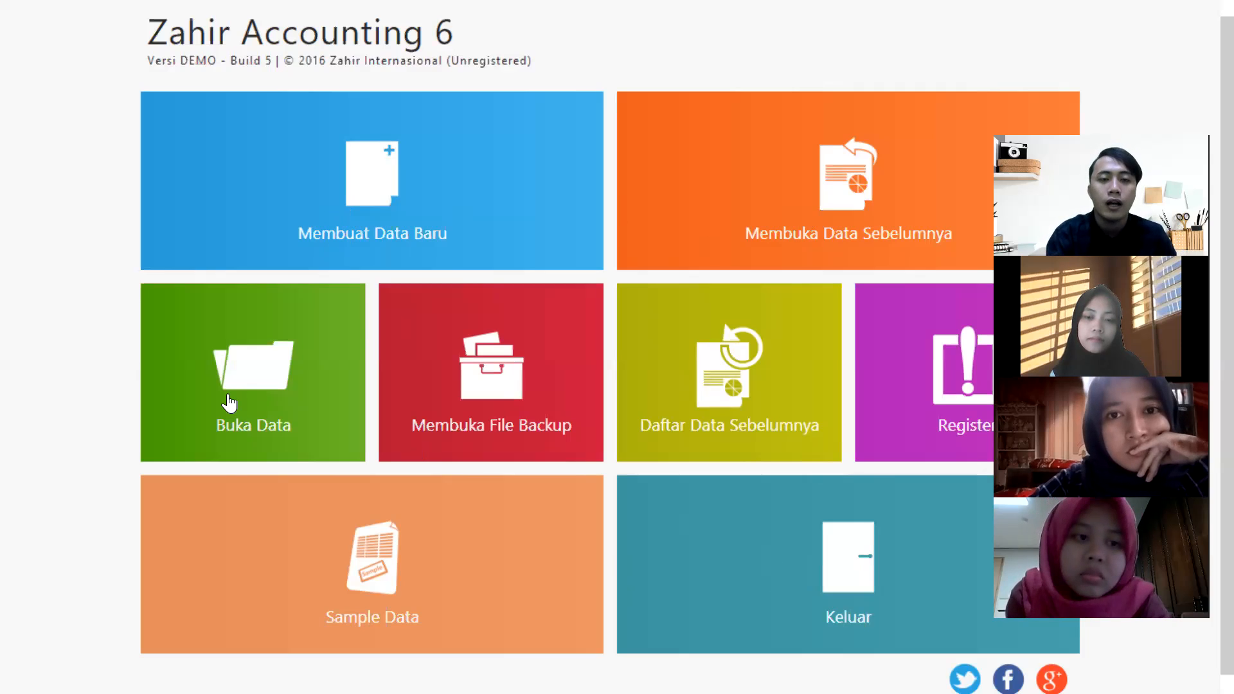
pyautogui.click(388, 230)
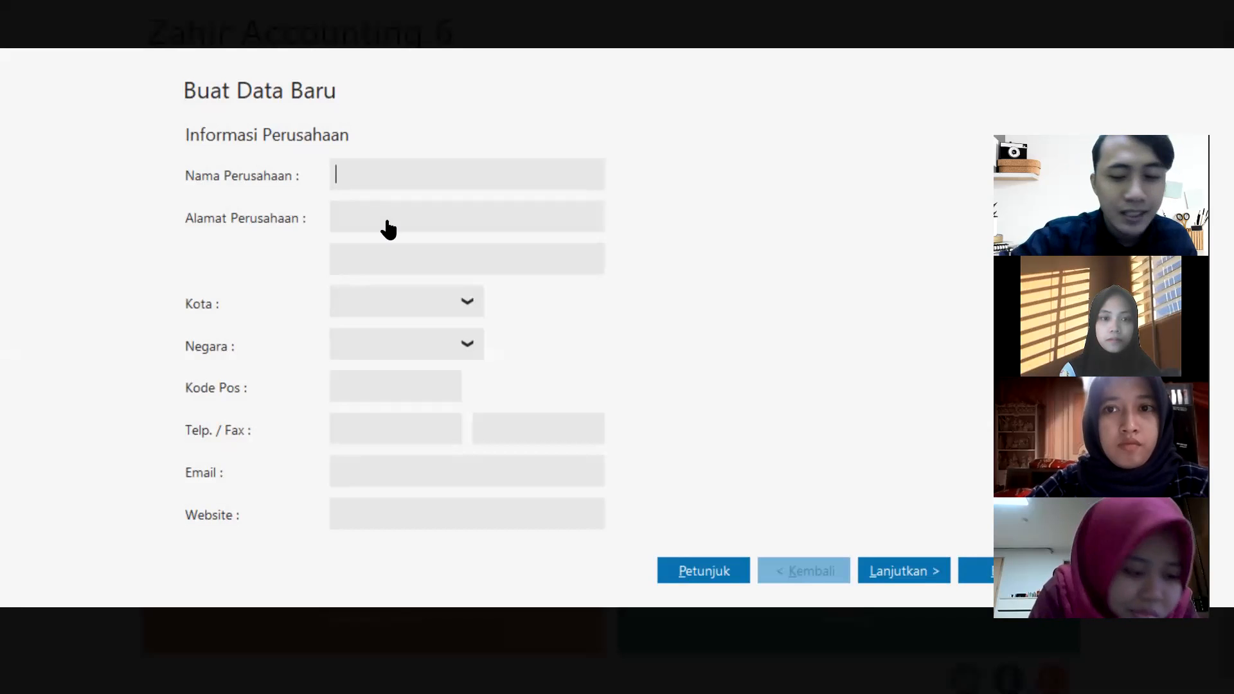
pyautogui.write('pt')
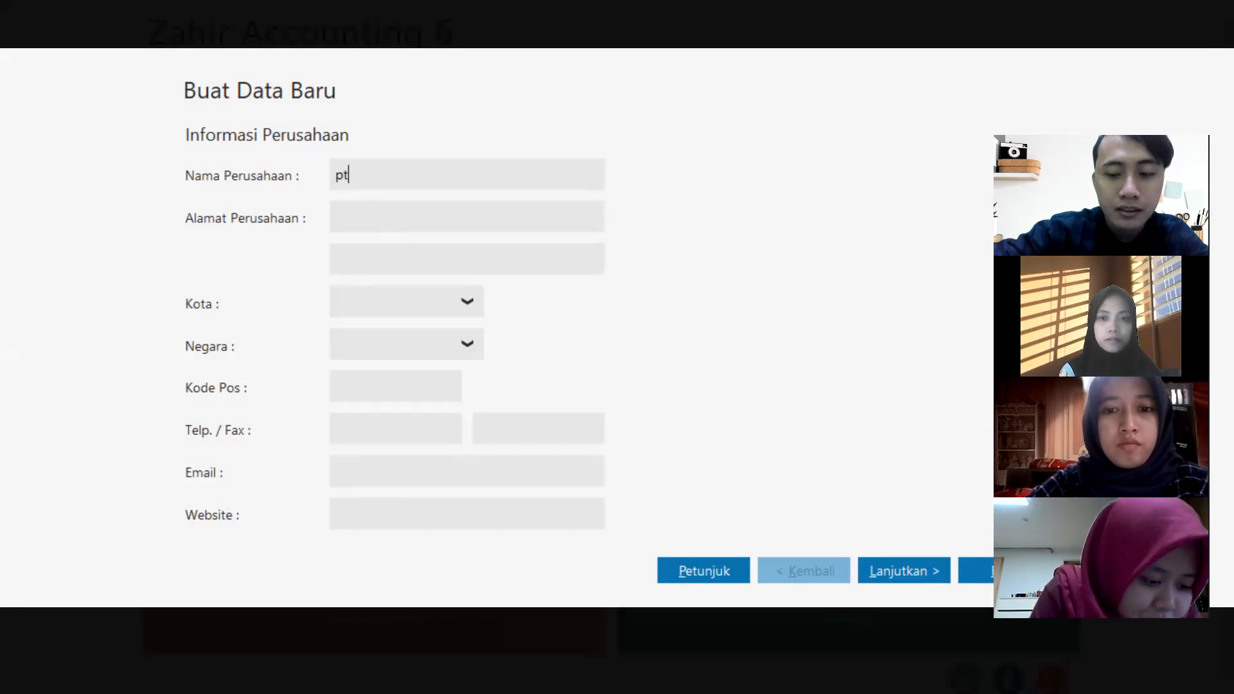
pyautogui.write('PT D')
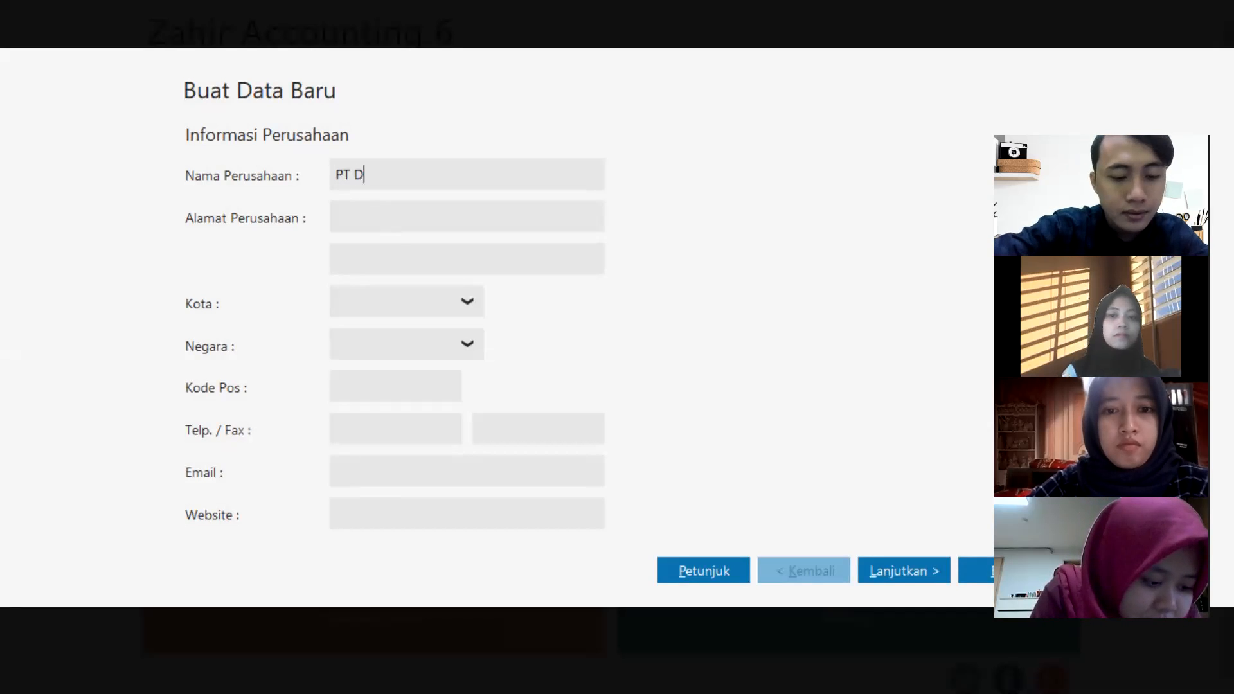
pyautogui.write('agang Ut')
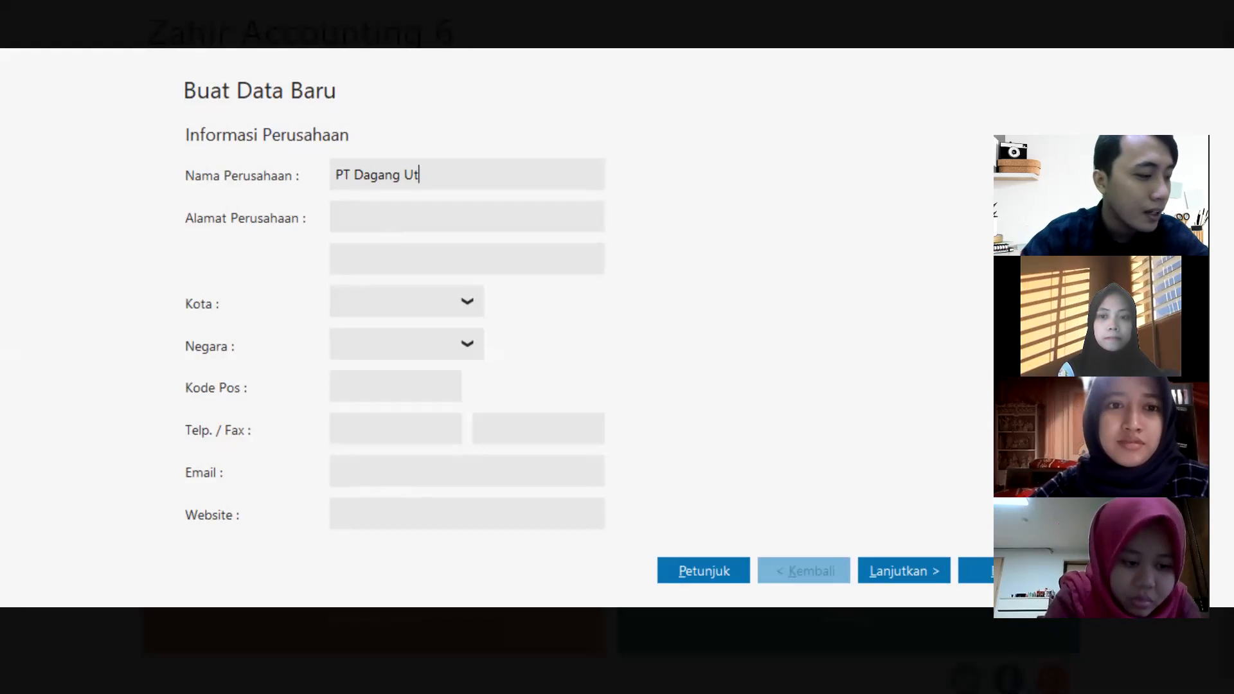
pyautogui.write('ama')
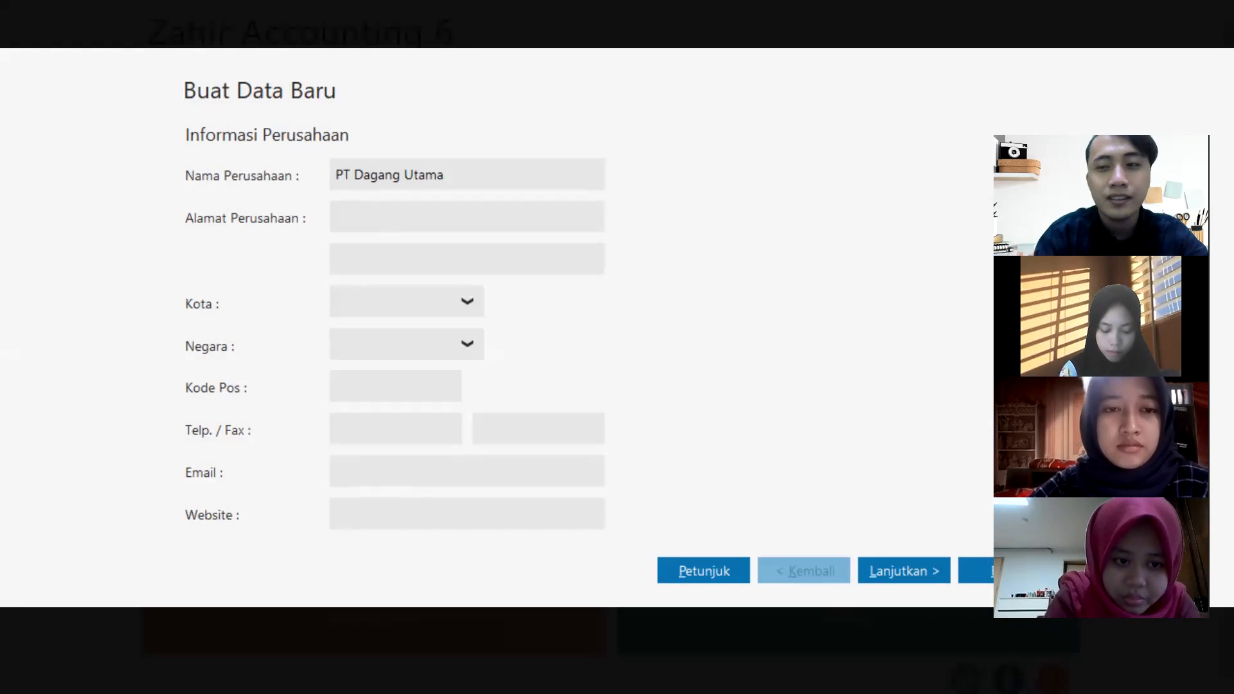
pyautogui.click(421, 224)
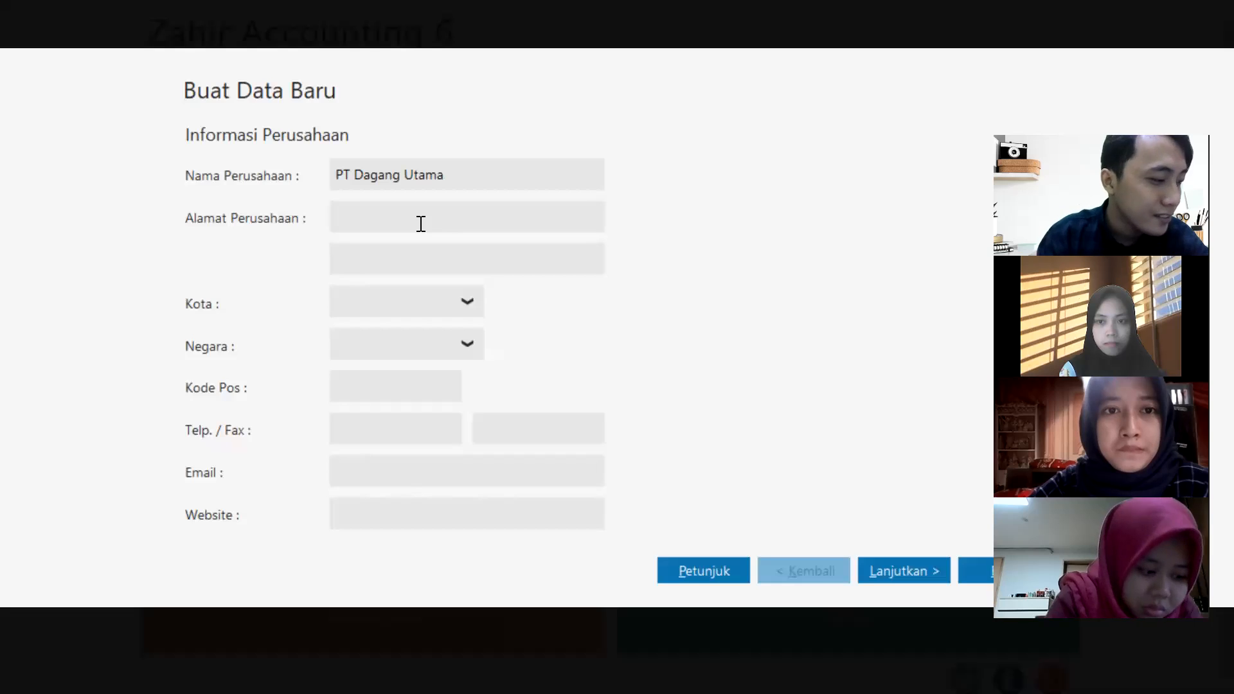
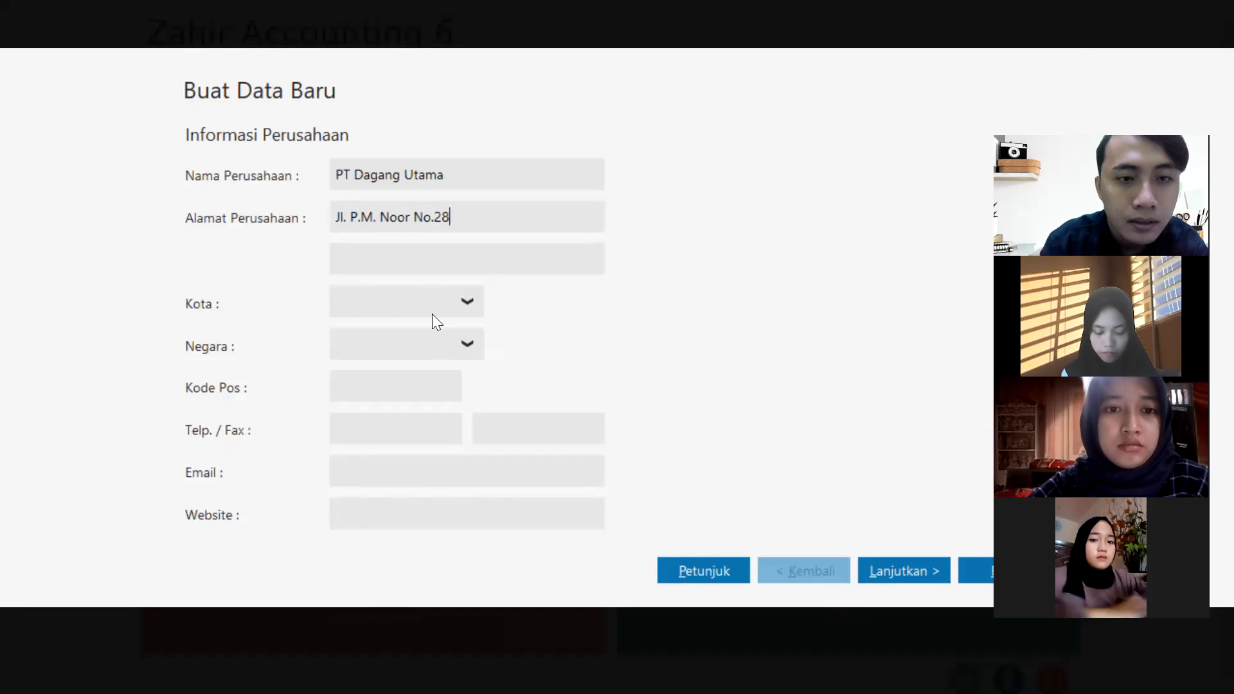
pyautogui.click(474, 304)
# Set the company's city to Samarinda and country to Indonesia.
pyautogui.moveTo(477, 356); pyautogui.dragTo(469, 537)
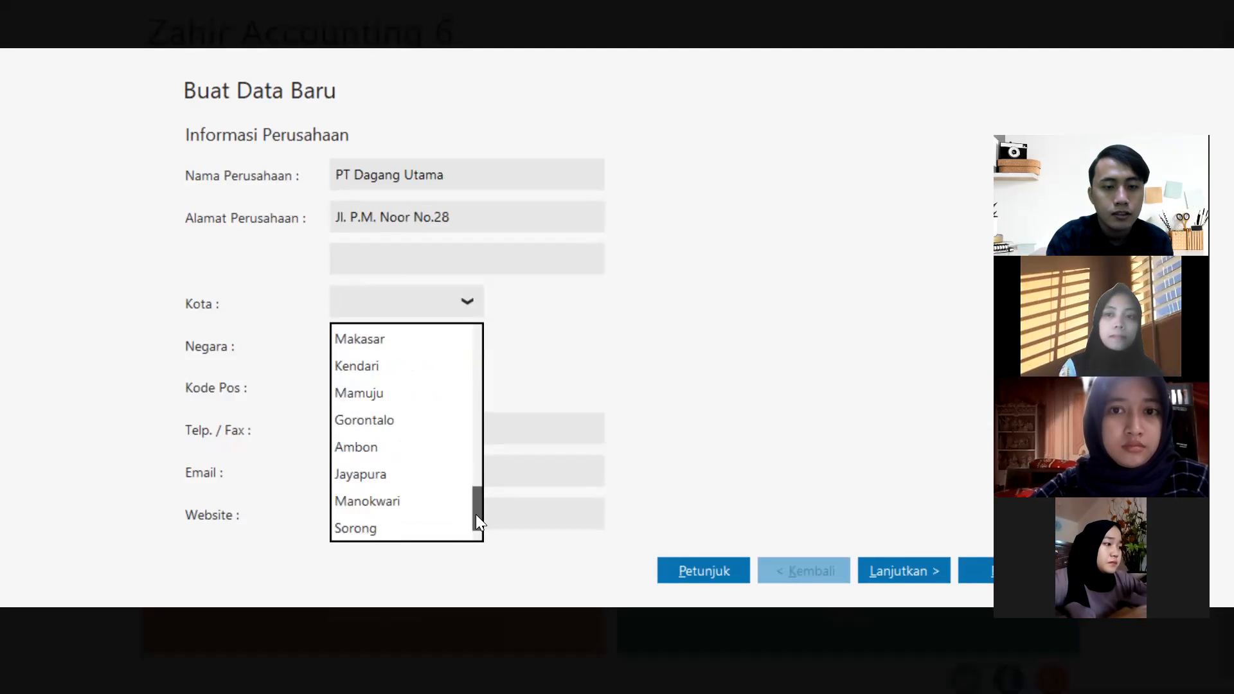
pyautogui.write('Sam')
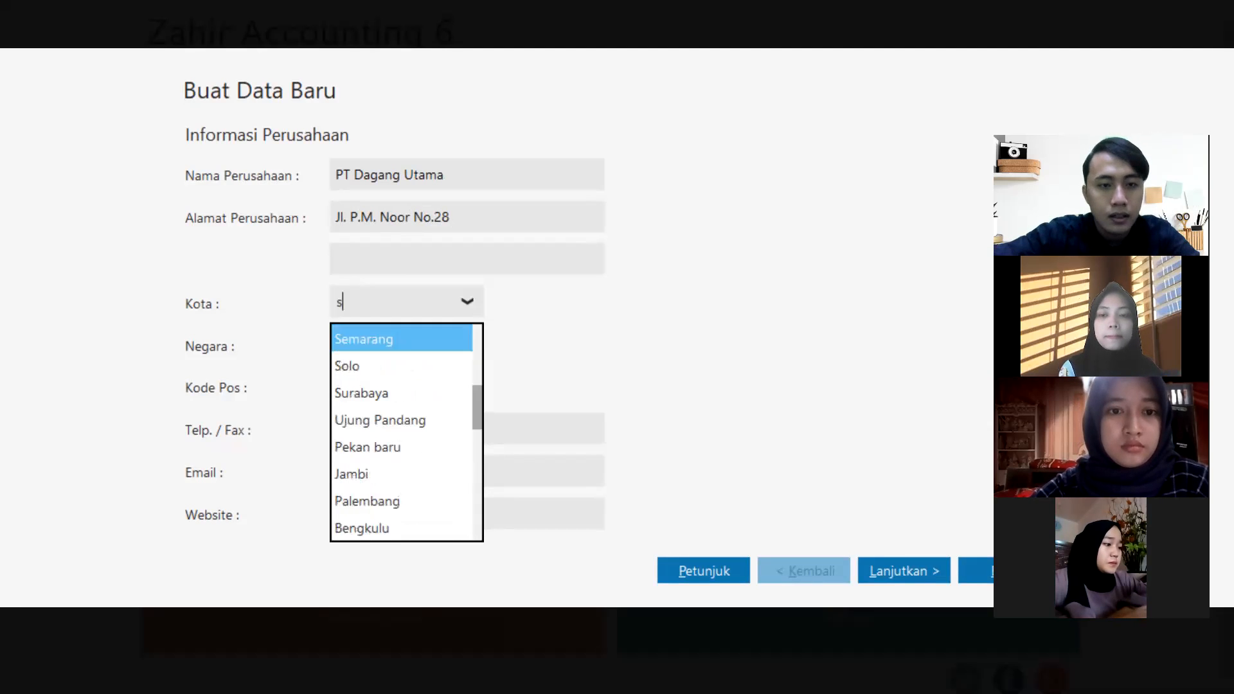
pyautogui.write('ar')
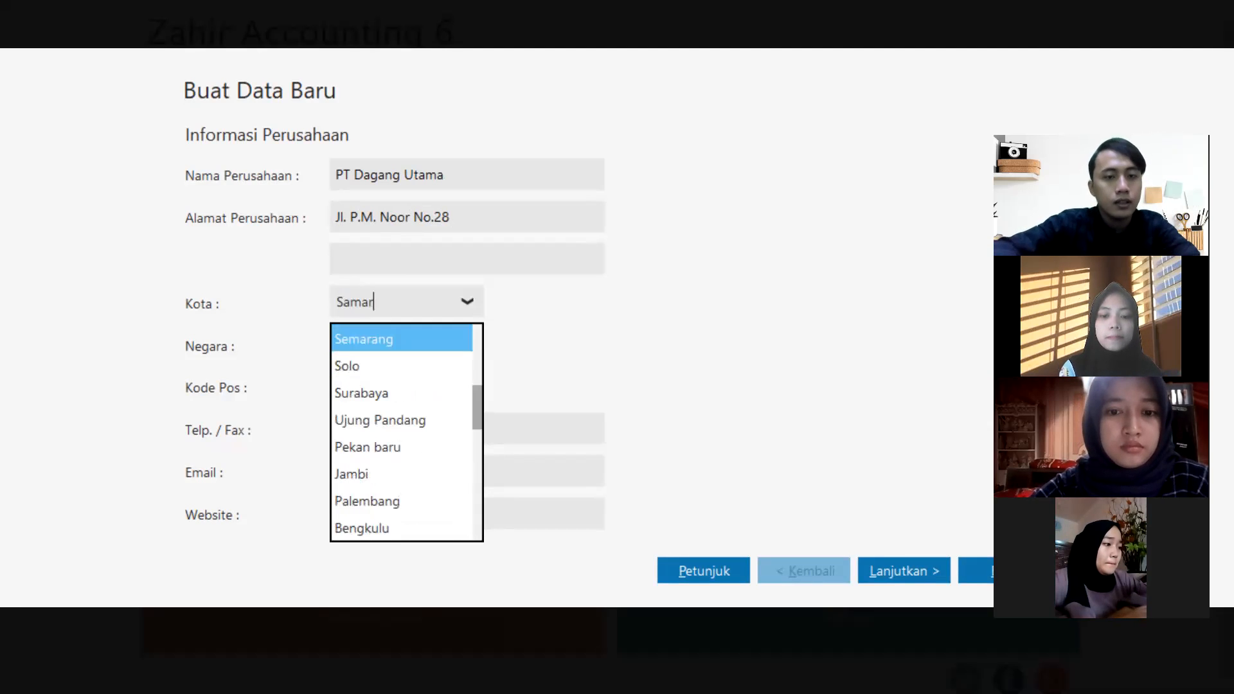
pyautogui.write('inda')
pyautogui.press('Return')
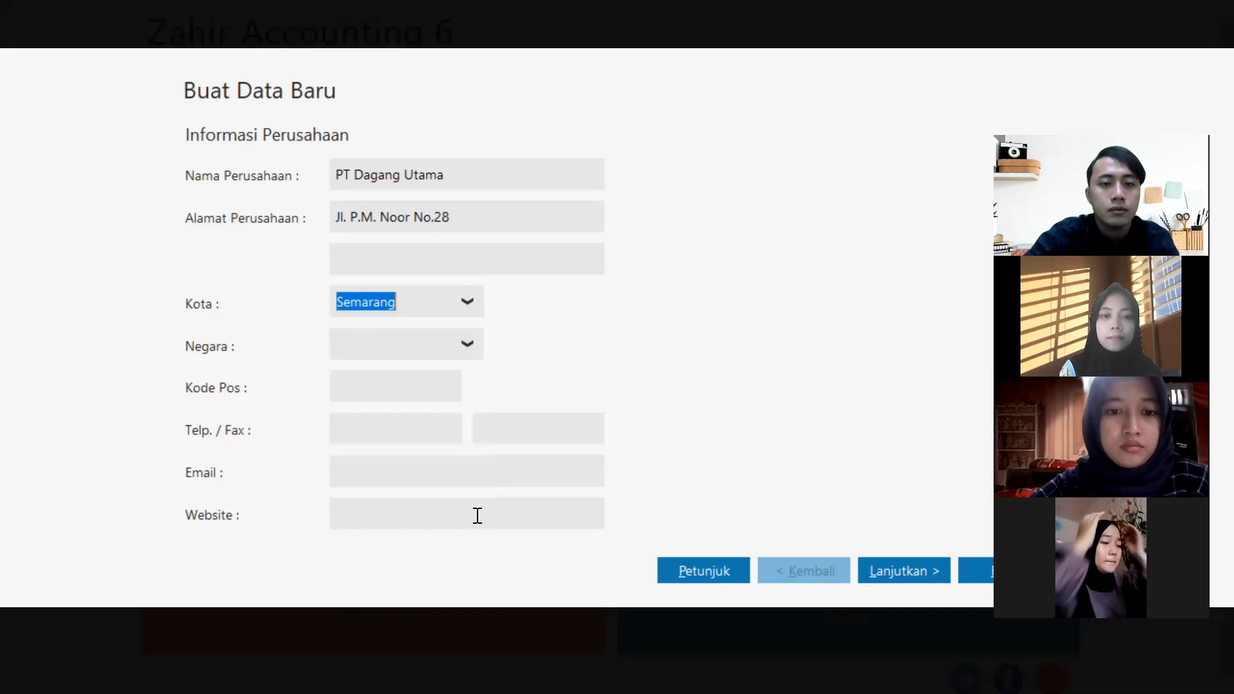
pyautogui.write('Samarind')
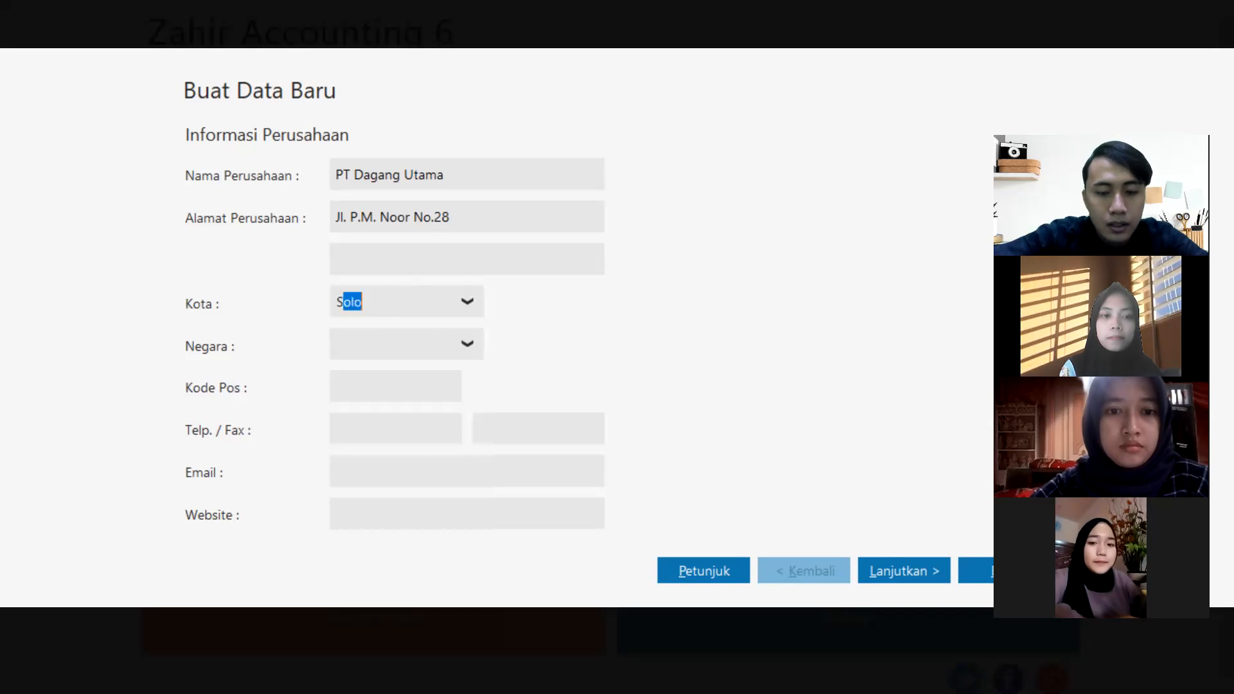
pyautogui.write('a')
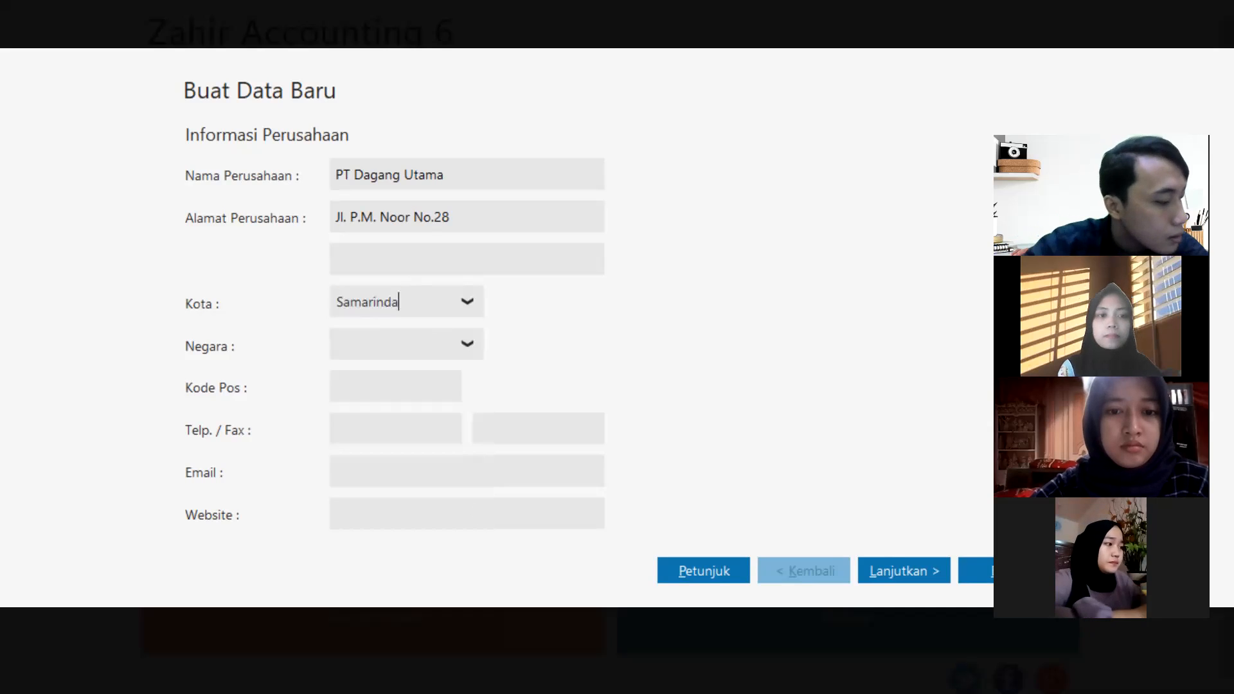
pyautogui.click(363, 345)
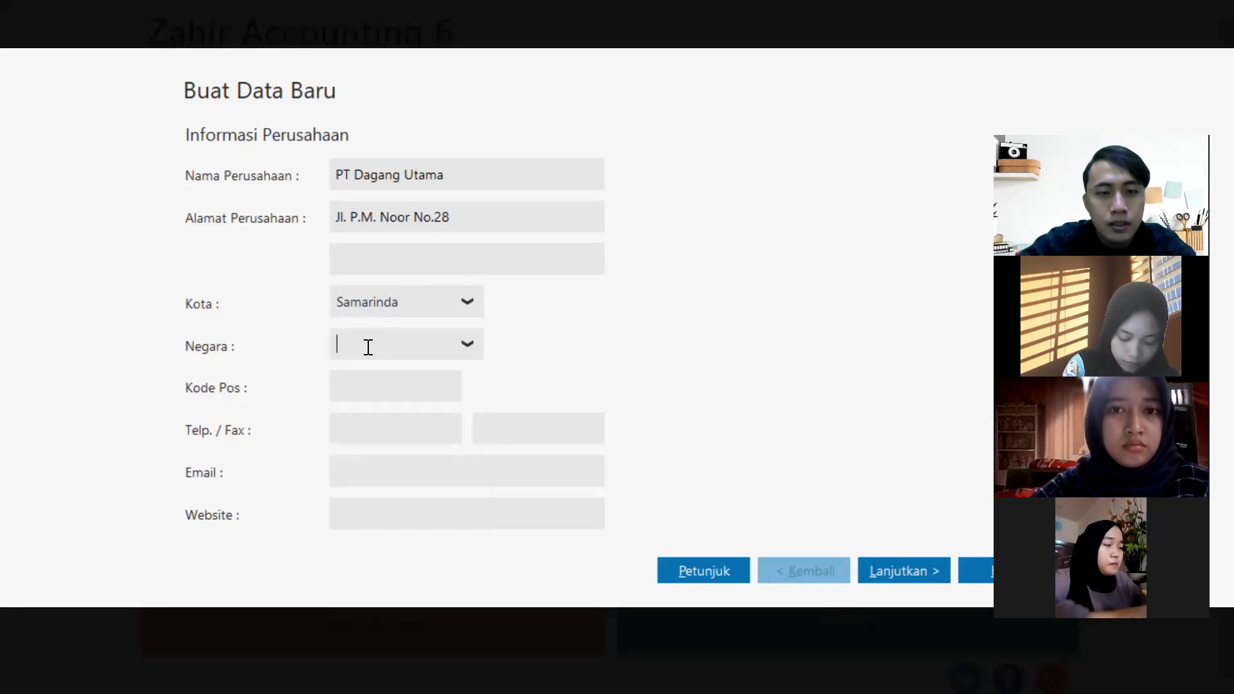
pyautogui.click(478, 339)
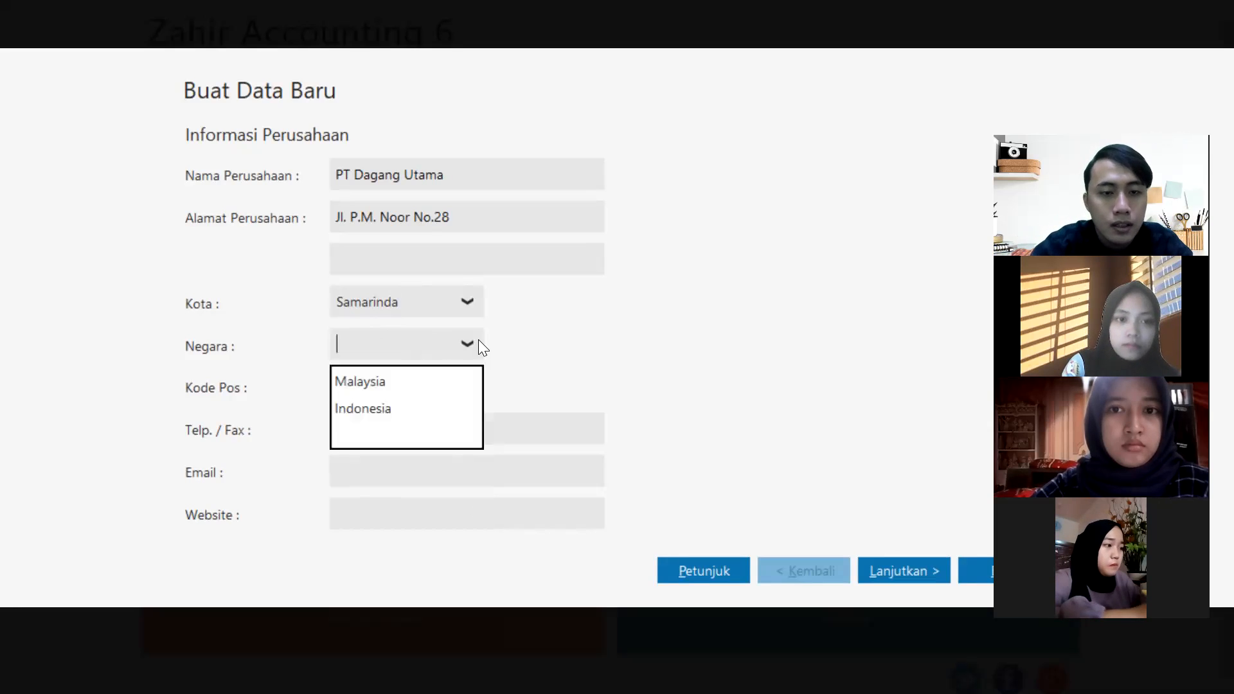
pyautogui.click(379, 408)
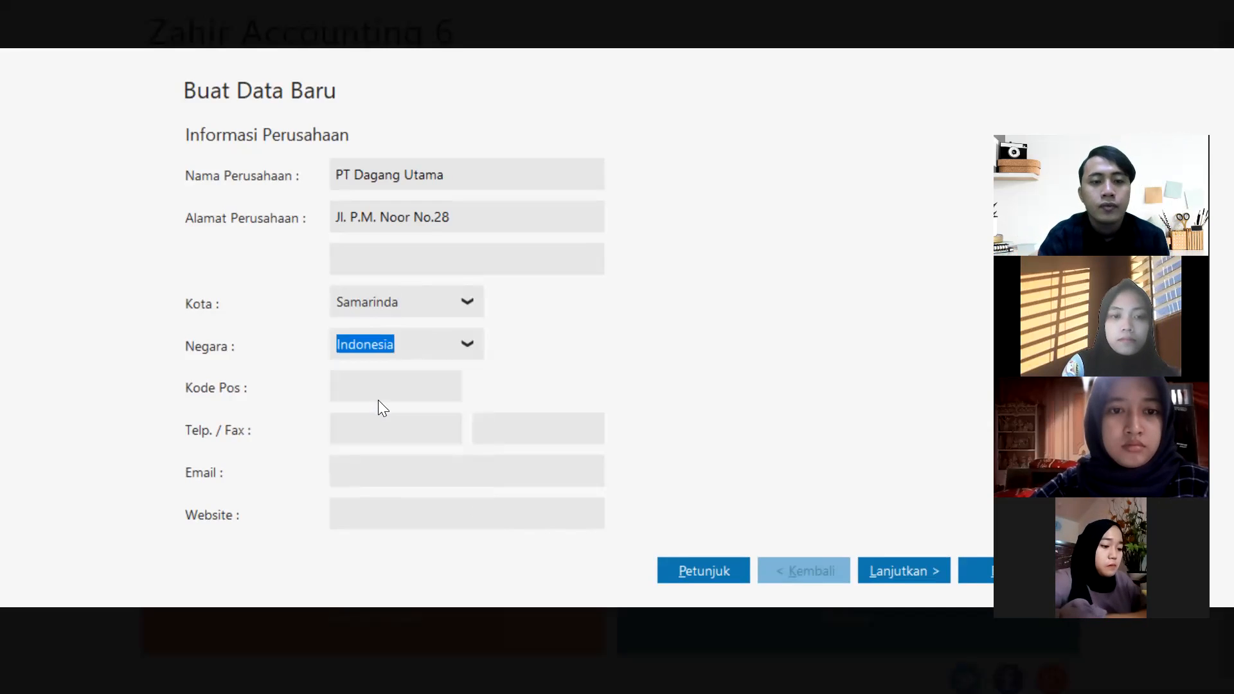
pyautogui.click(382, 390)
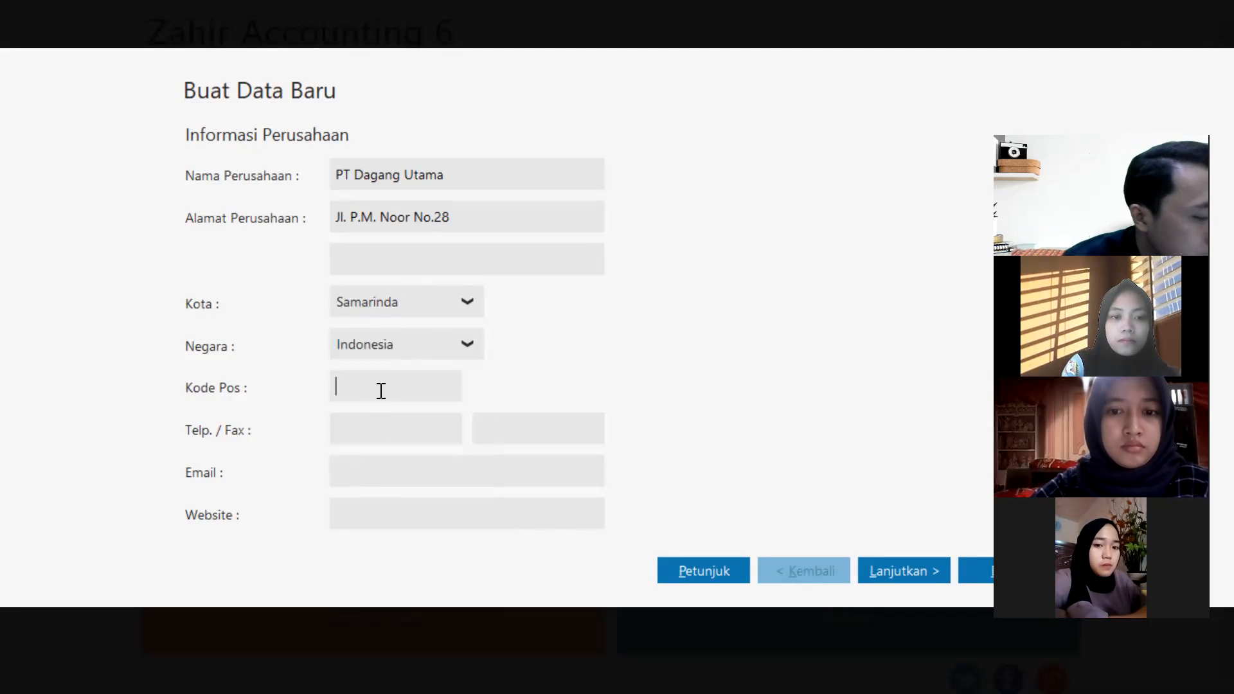
pyautogui.write('75')
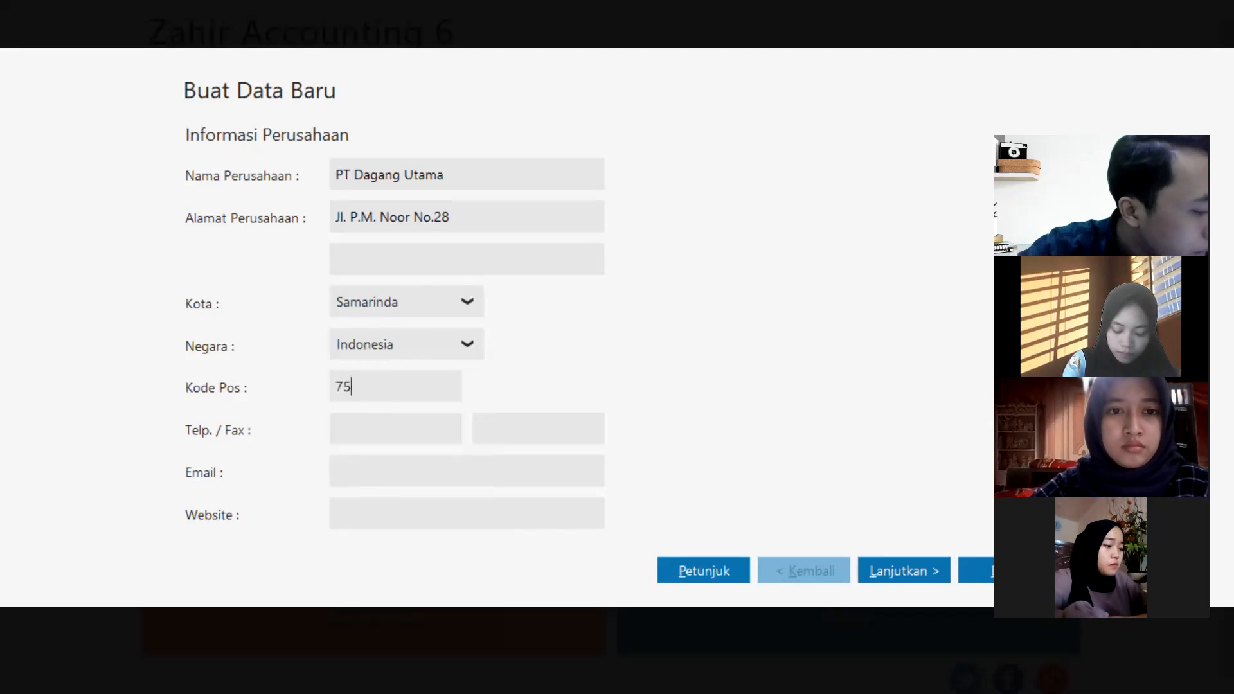
pyautogui.write('119')
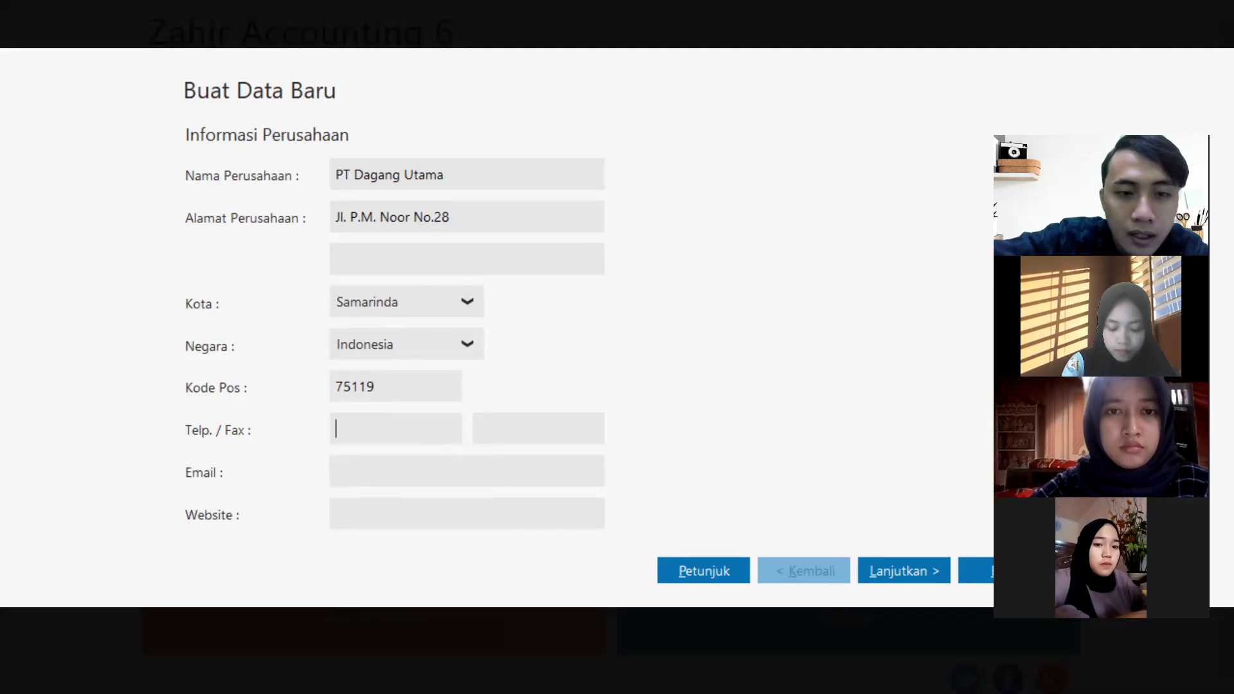
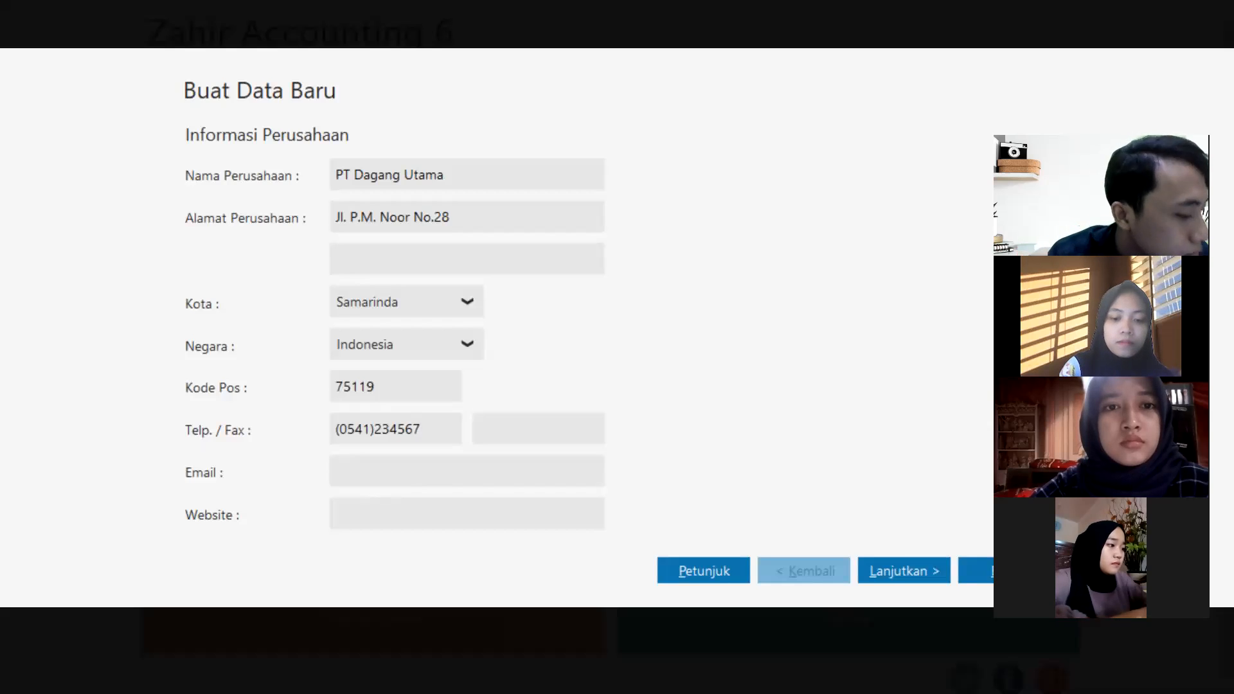
pyautogui.click(520, 431)
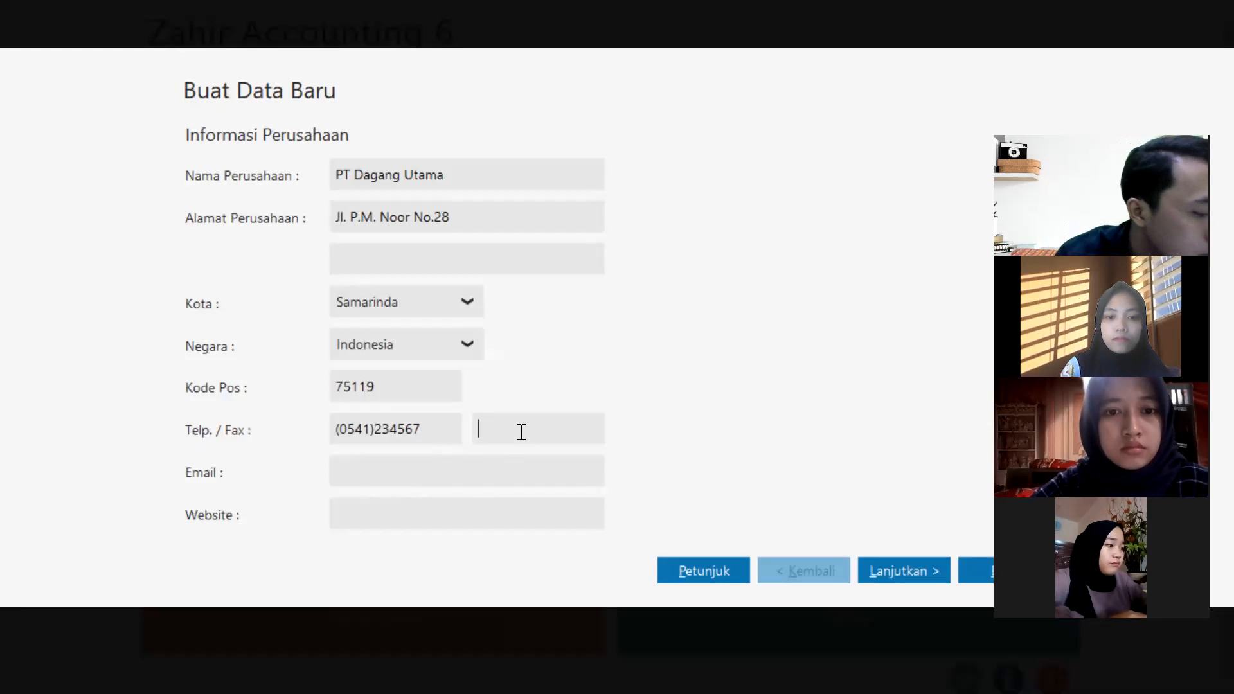
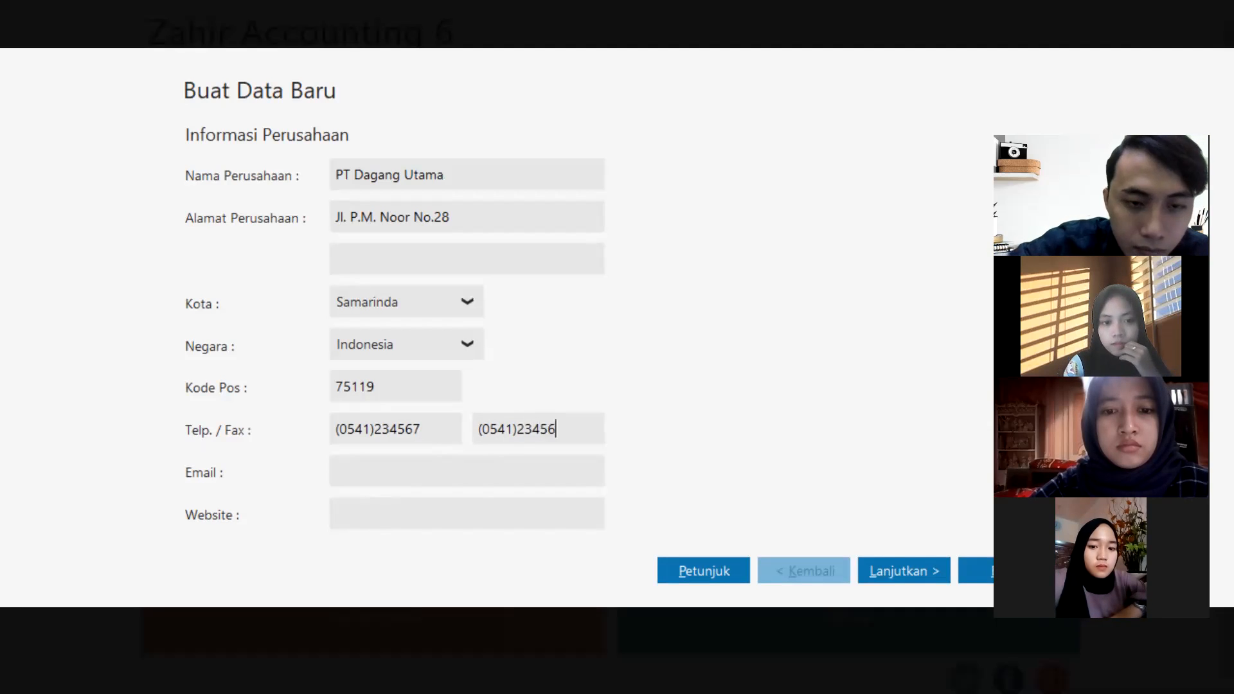
pyautogui.click(488, 475)
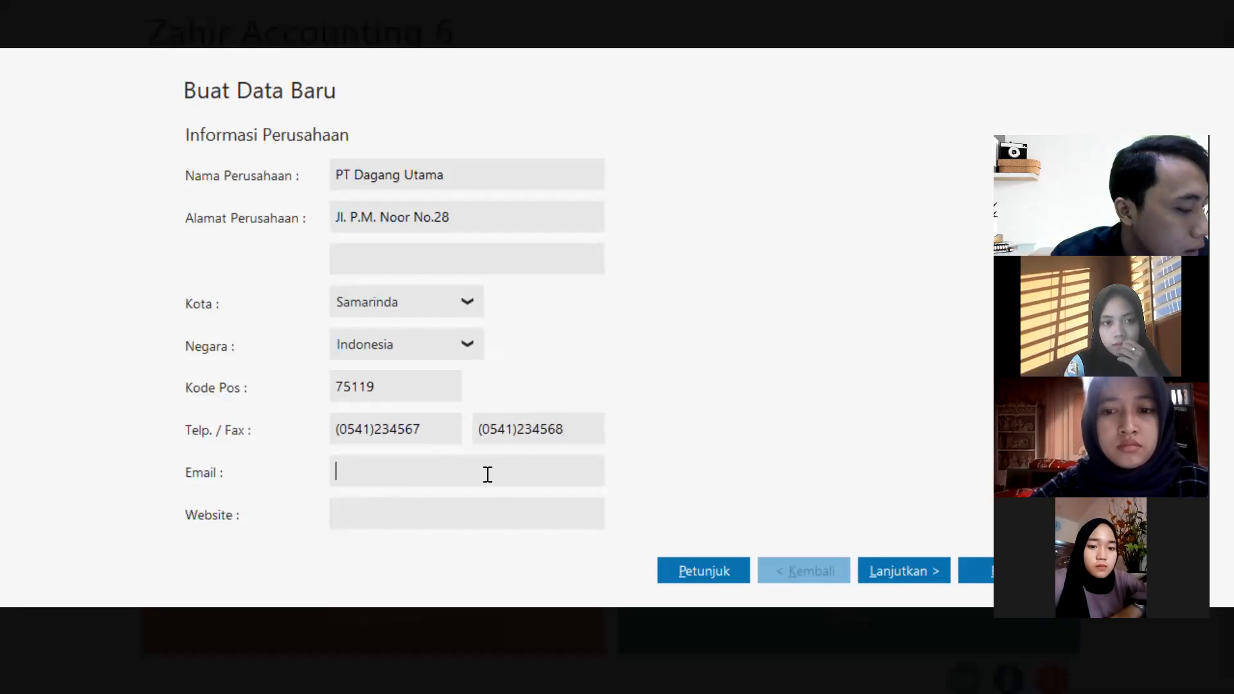
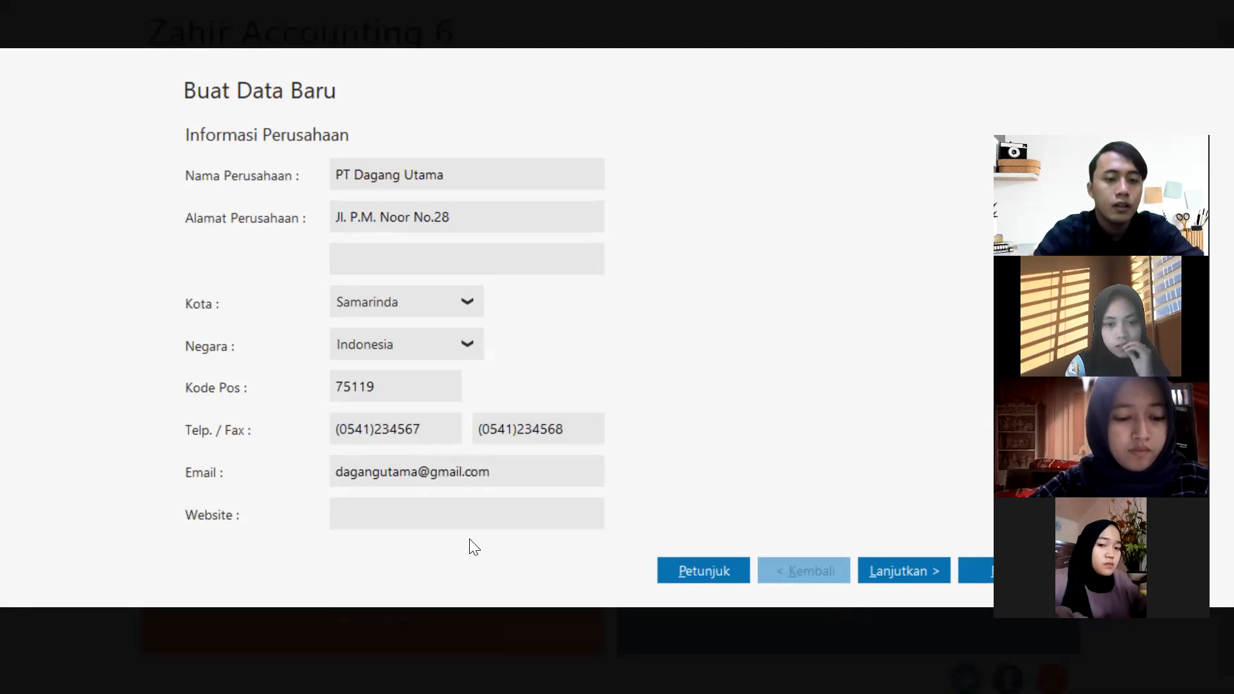
pyautogui.click(467, 521)
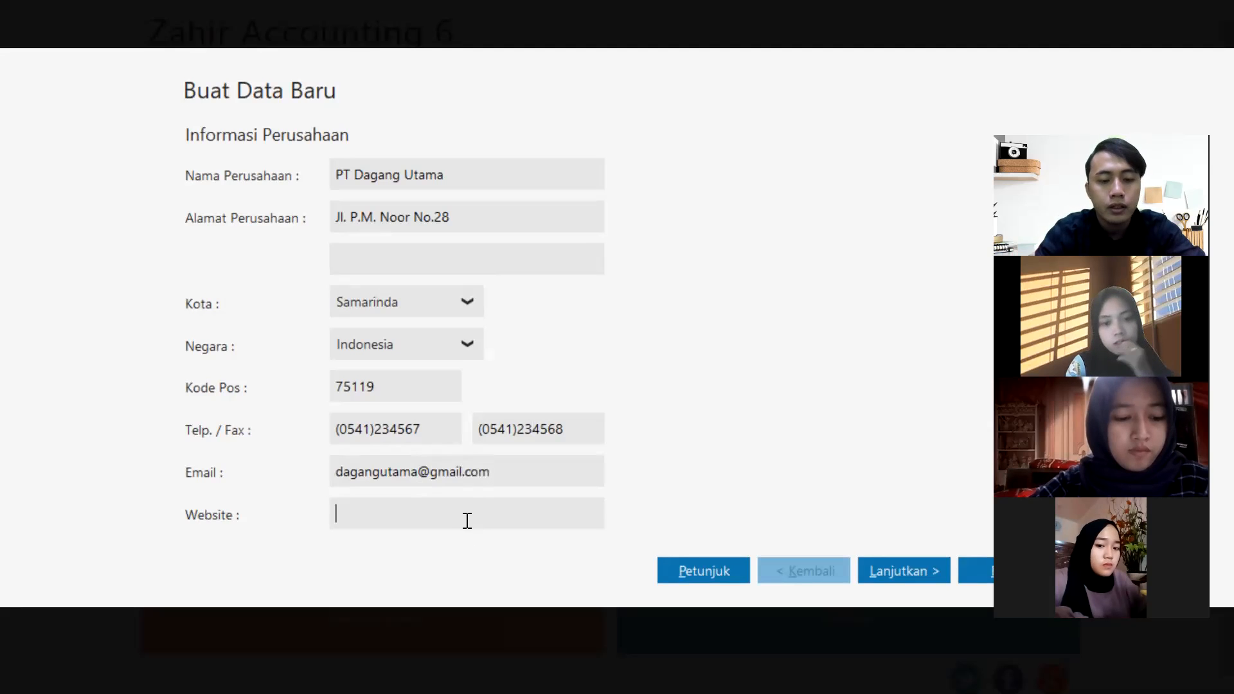
pyautogui.write('www')
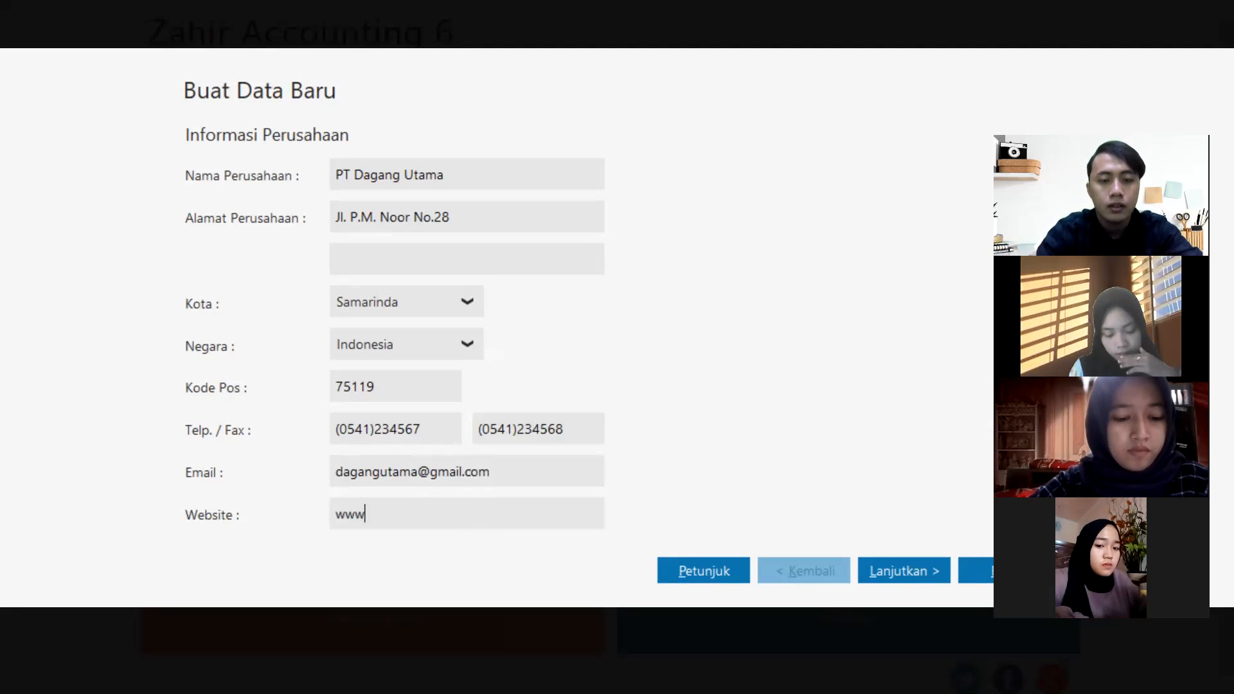
pyautogui.write('.d')
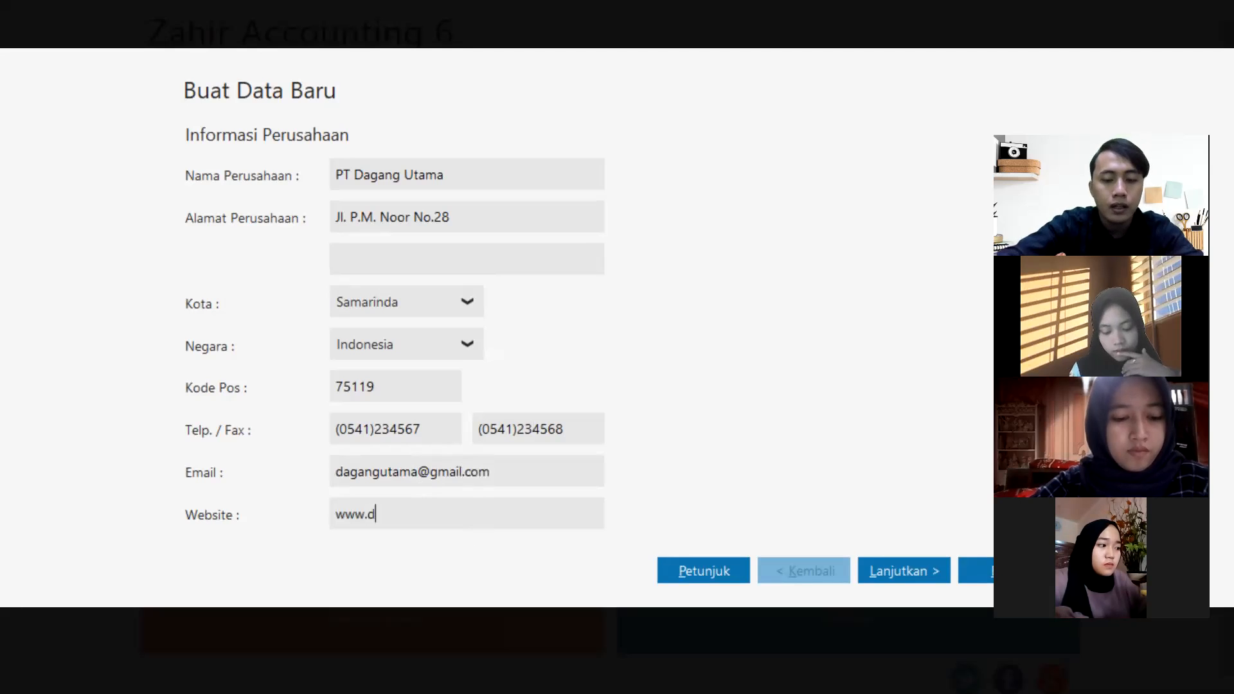
pyautogui.write('agangutama.')
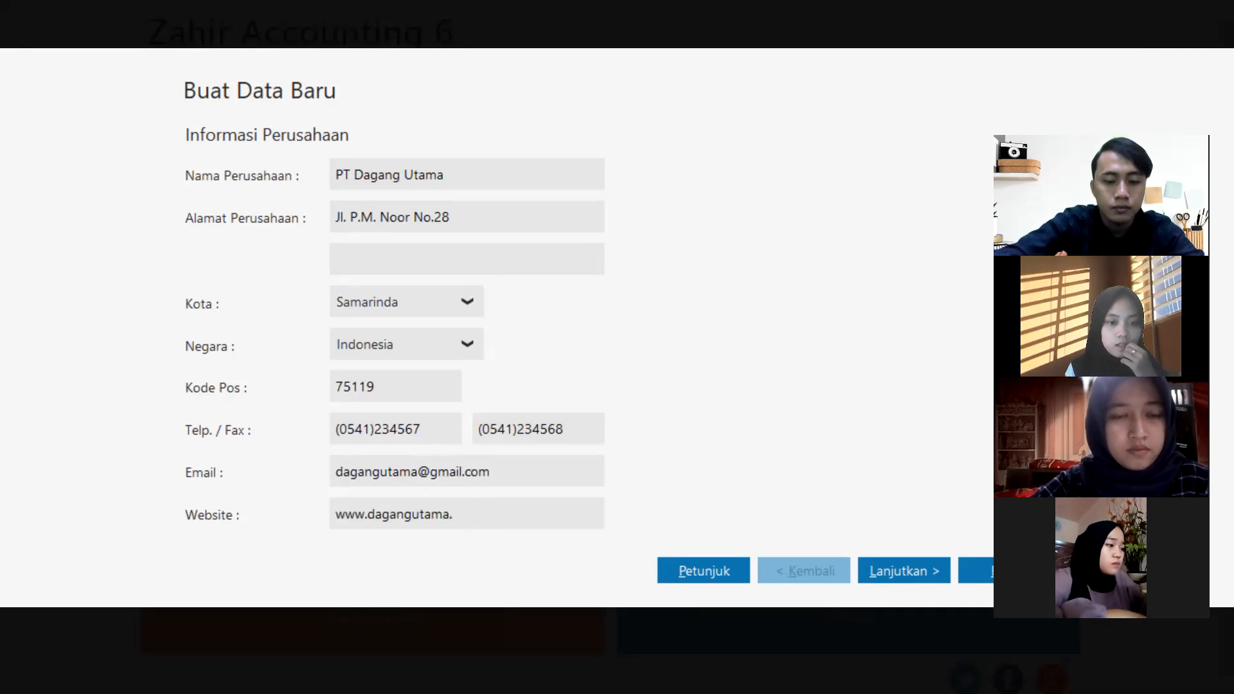
pyautogui.write('com')
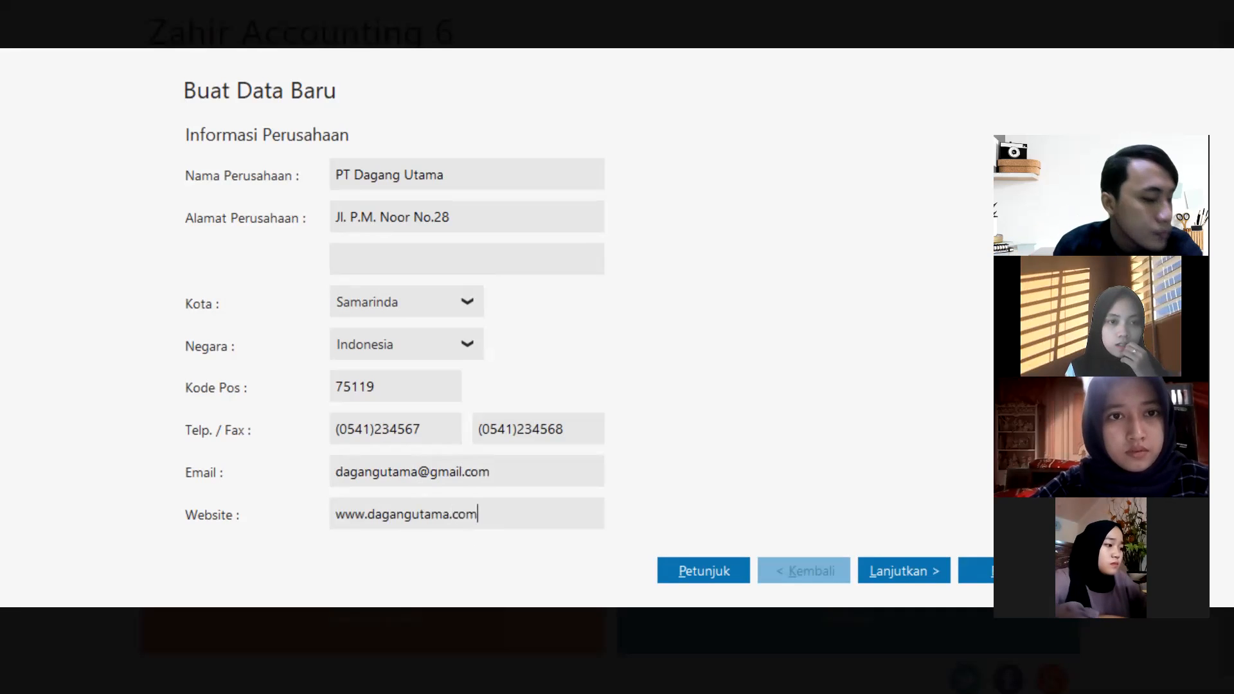
# Read the maximized company-information help page, then close it to return to the form.
pyautogui.click(730, 572)
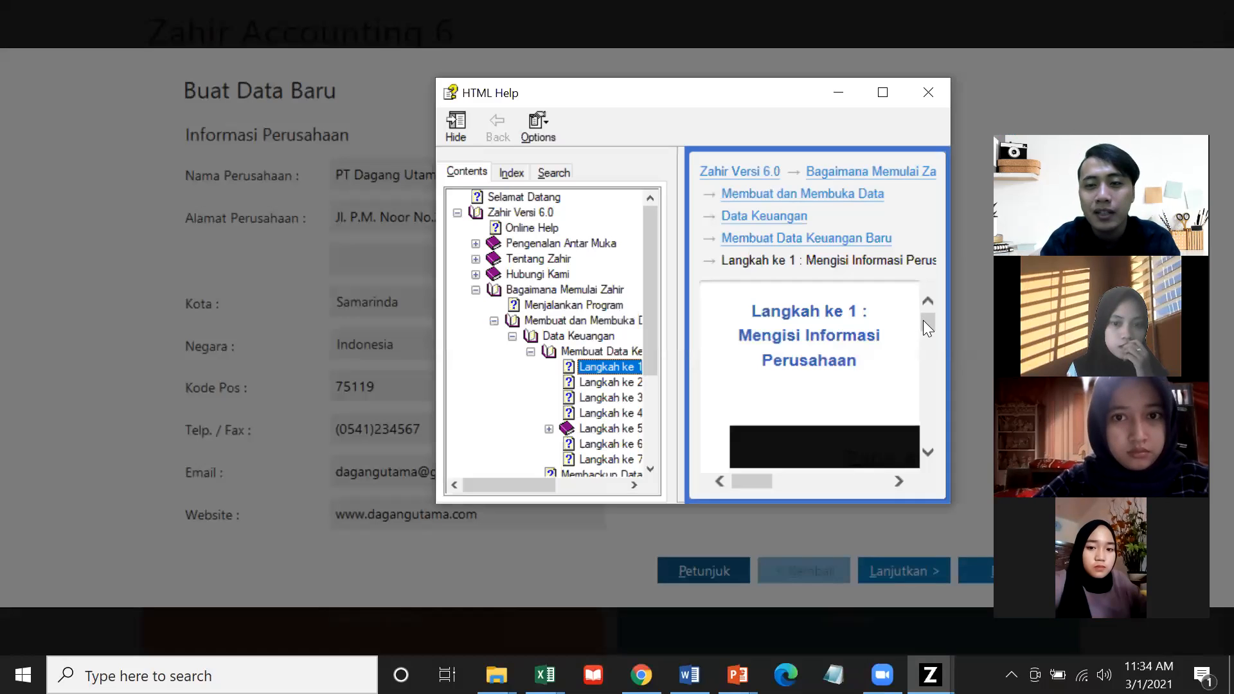
pyautogui.moveTo(927, 320); pyautogui.dragTo(931, 329)
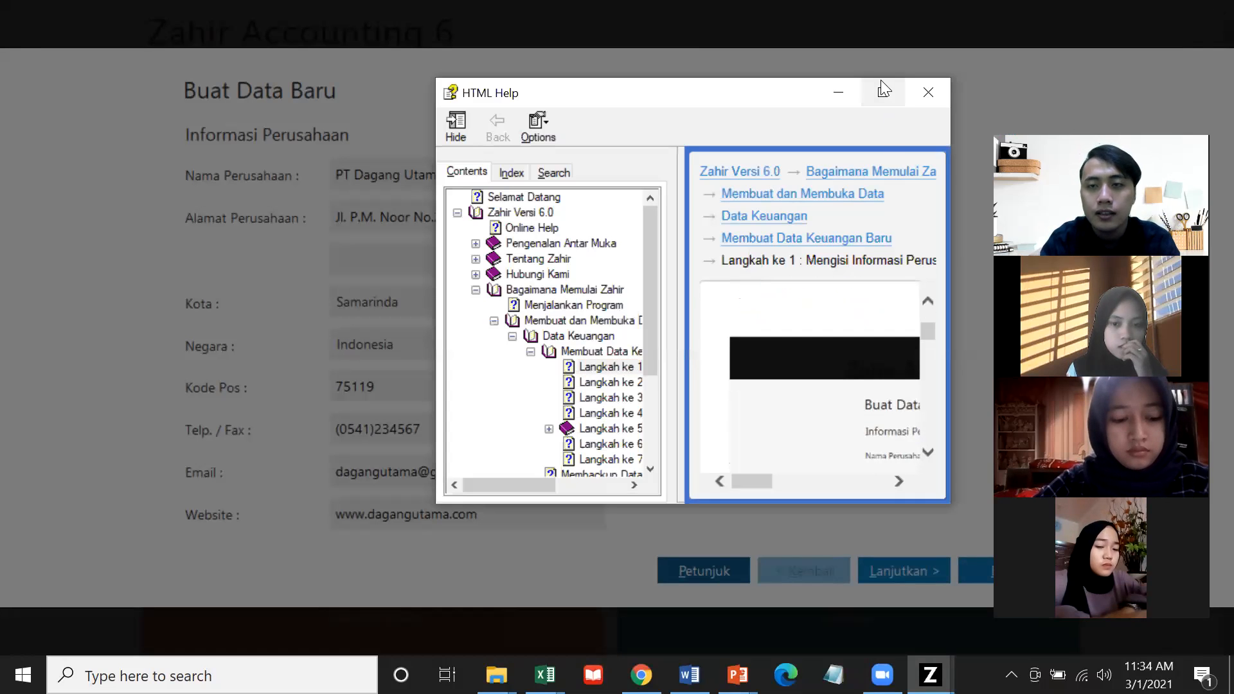
pyautogui.click(882, 92)
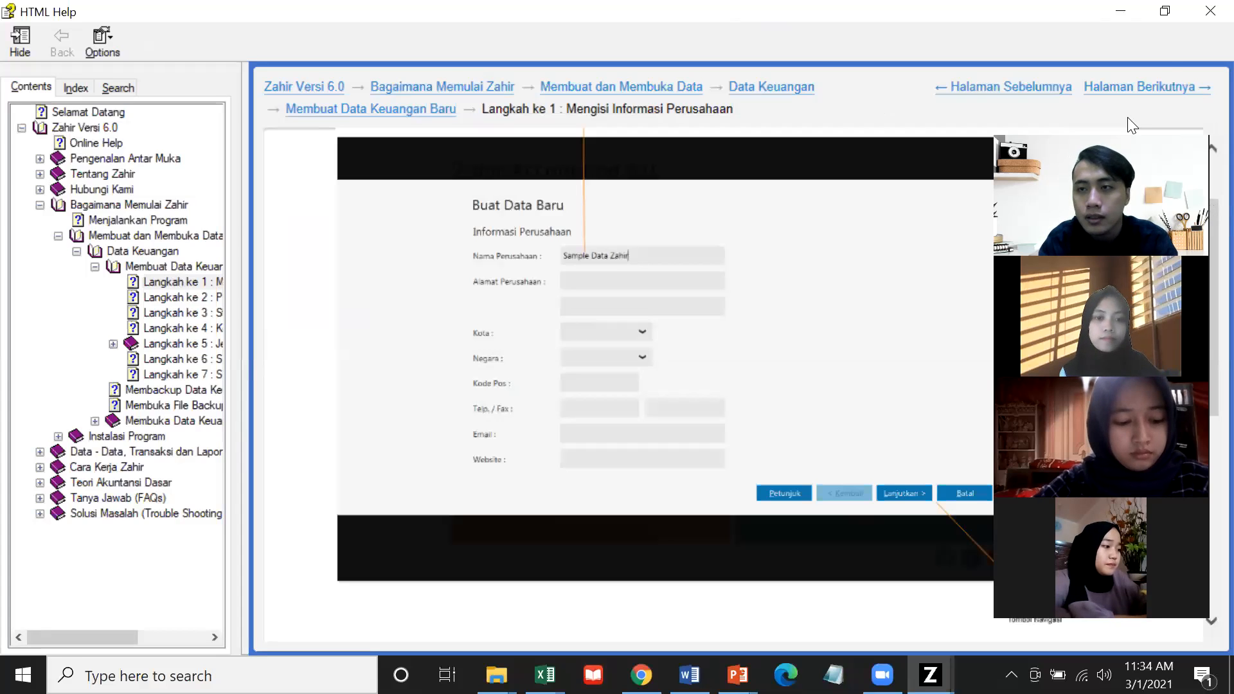
pyautogui.moveTo(1129, 122); pyautogui.dragTo(1093, 14)
pyautogui.moveTo(1202, 203); pyautogui.dragTo(1203, 356)
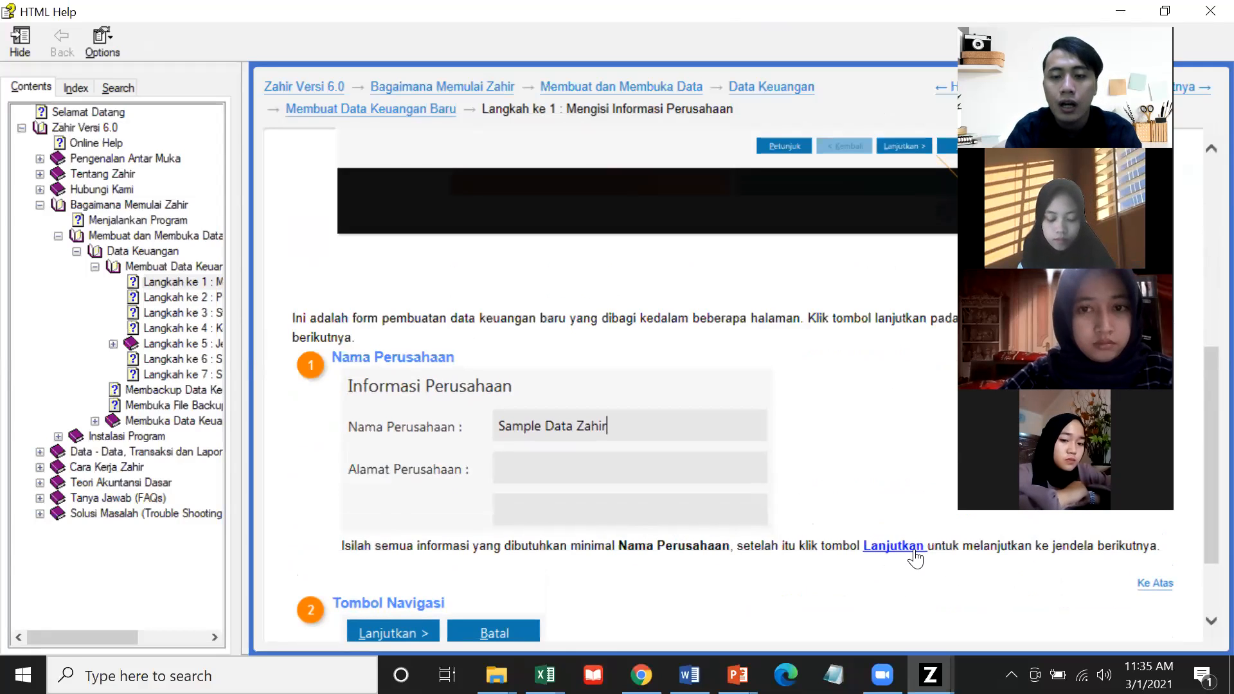
pyautogui.moveTo(1204, 429); pyautogui.dragTo(1203, 365)
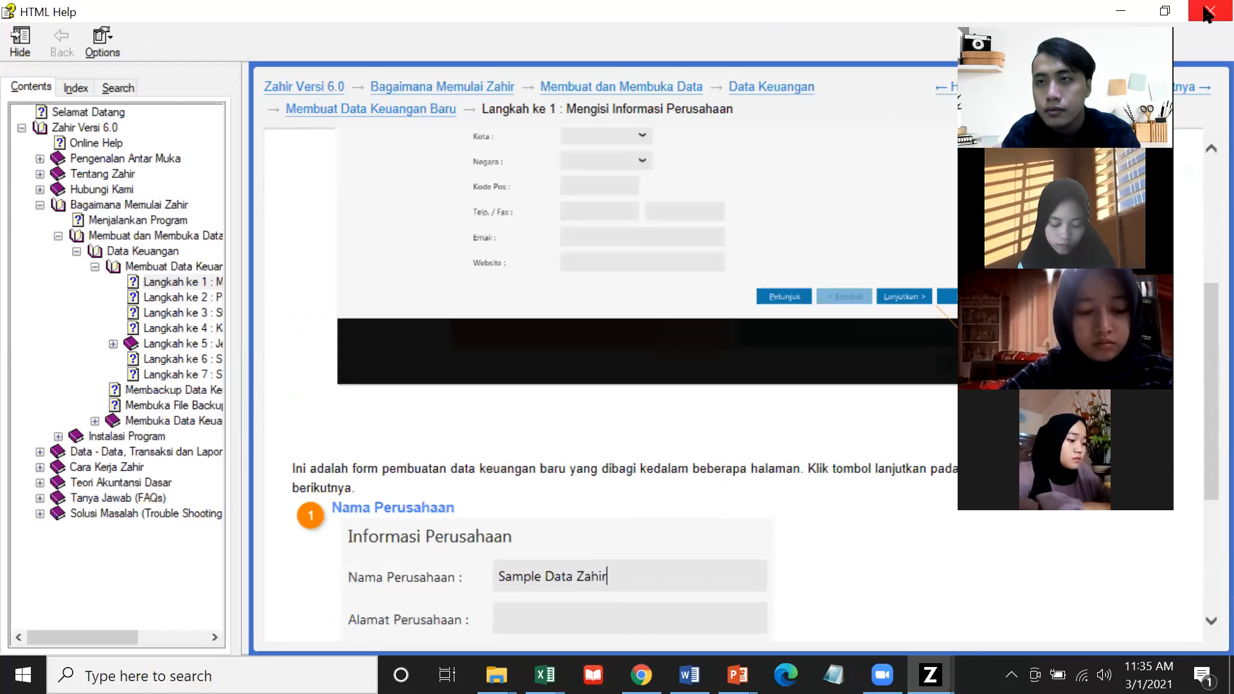
pyautogui.click(1208, 11)
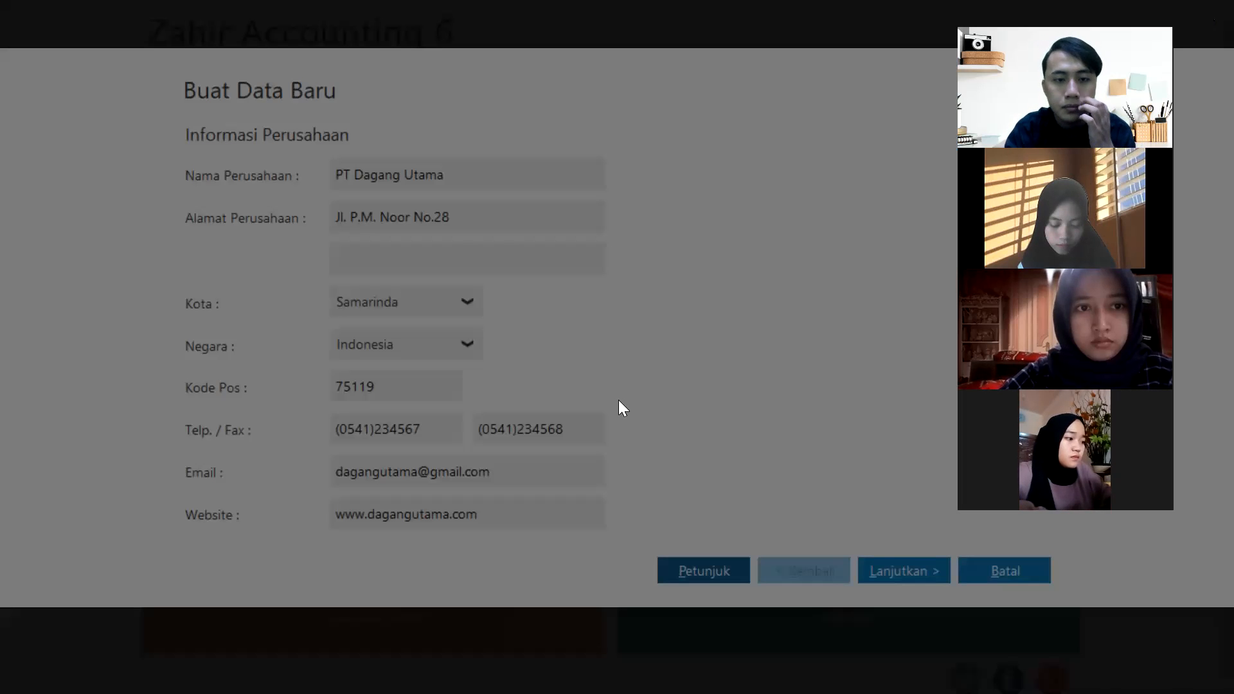
pyautogui.click(760, 384)
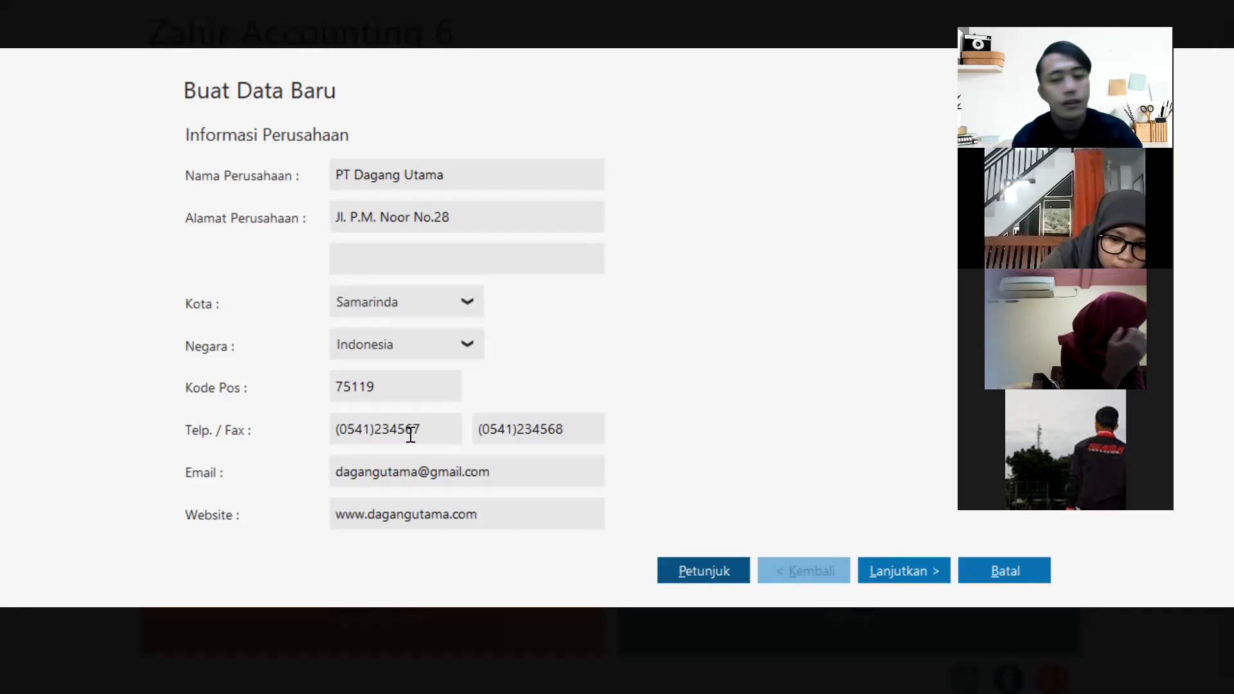
# Continue to the Periode Akuntansi page, leaving March as the starting month.
pyautogui.click(887, 566)
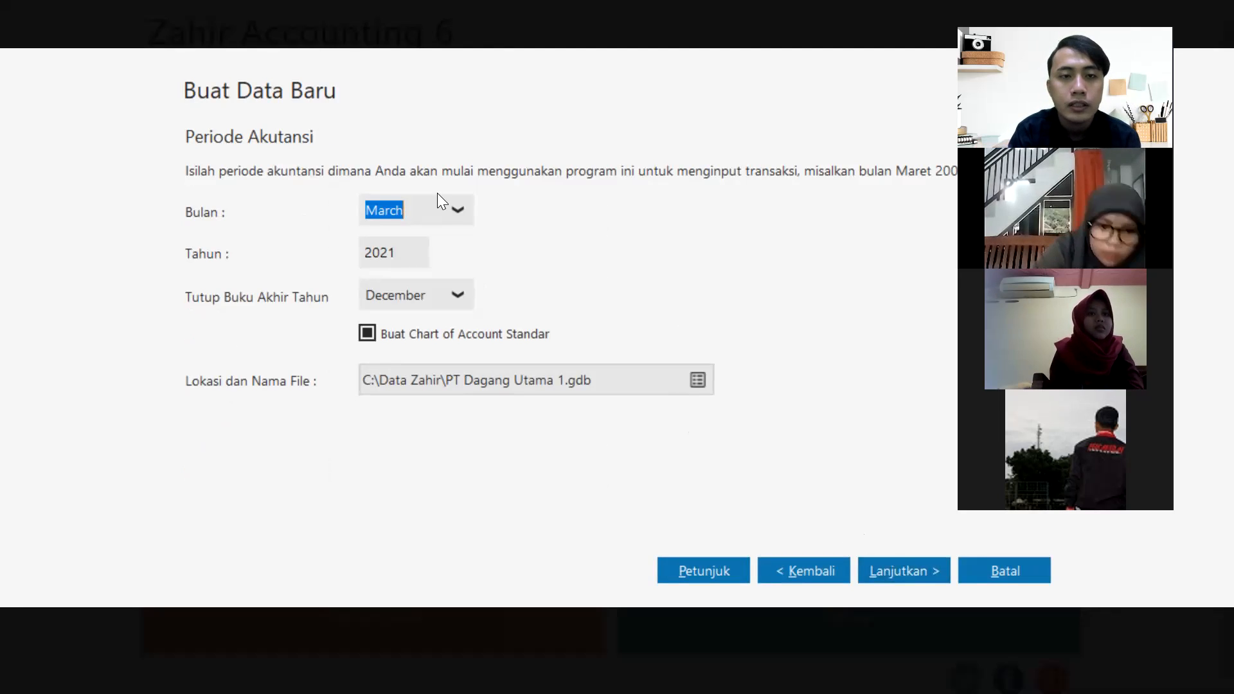
pyautogui.click(460, 204)
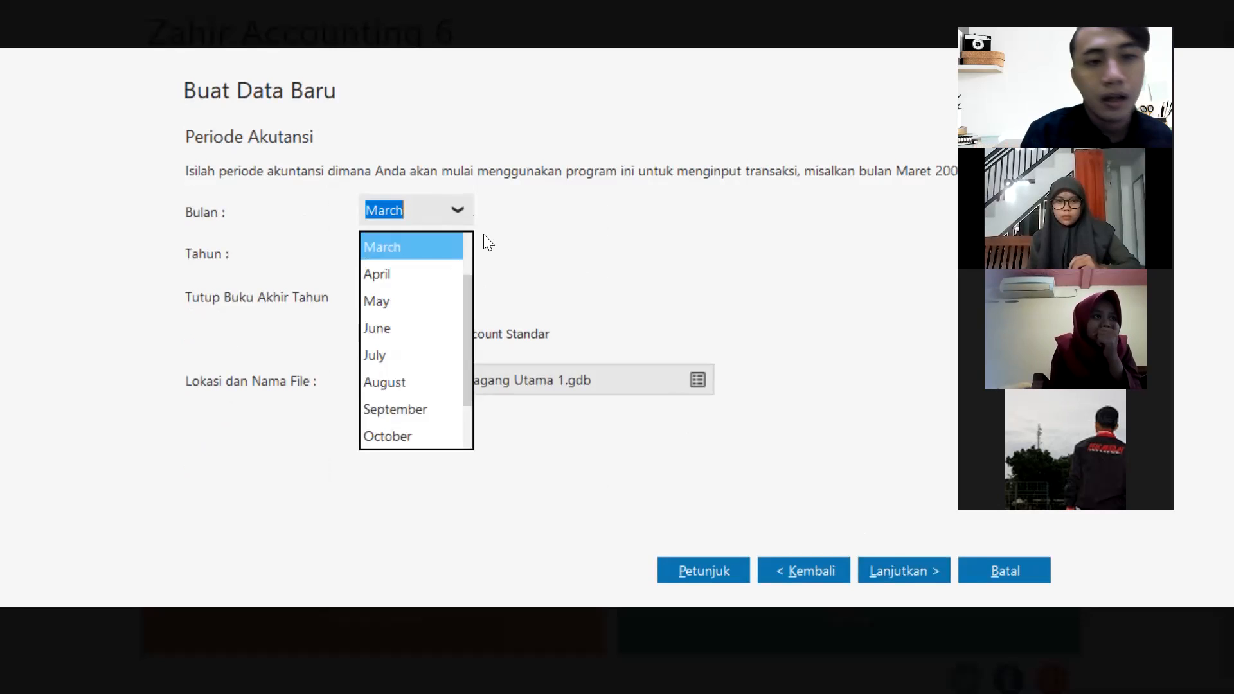
pyautogui.click(510, 220)
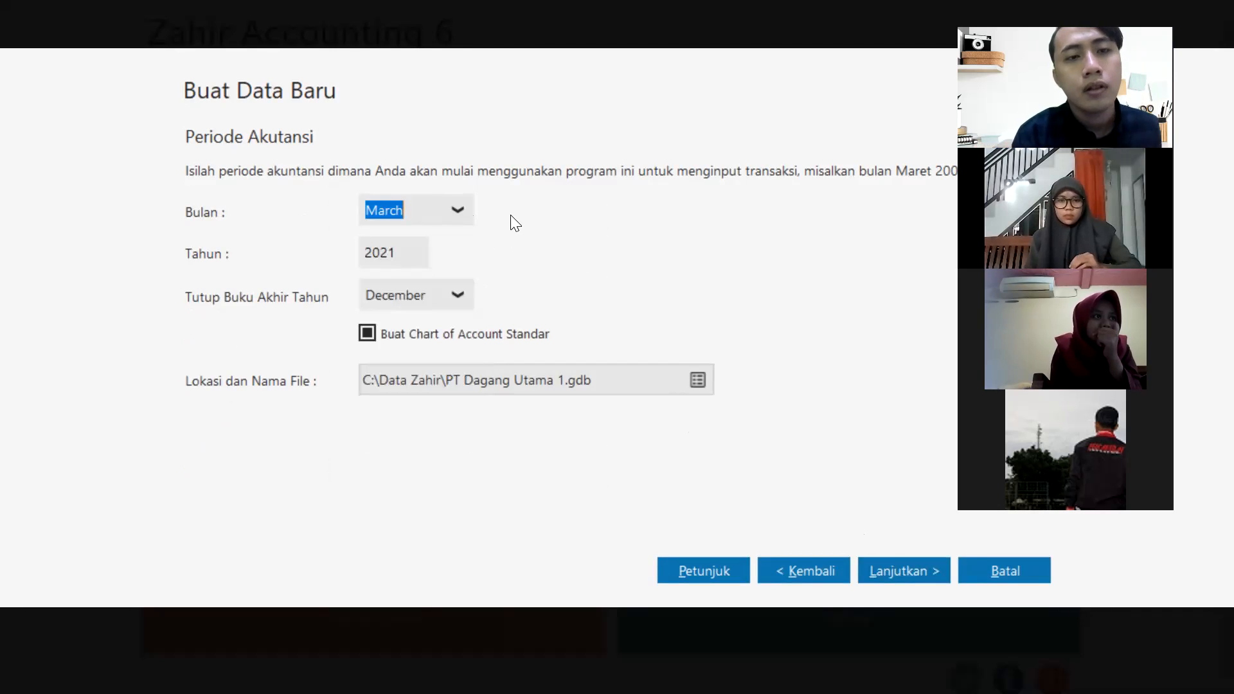
# Open help for the accounting period step and scroll to the Periode Akuntansi section.
pyautogui.click(699, 561)
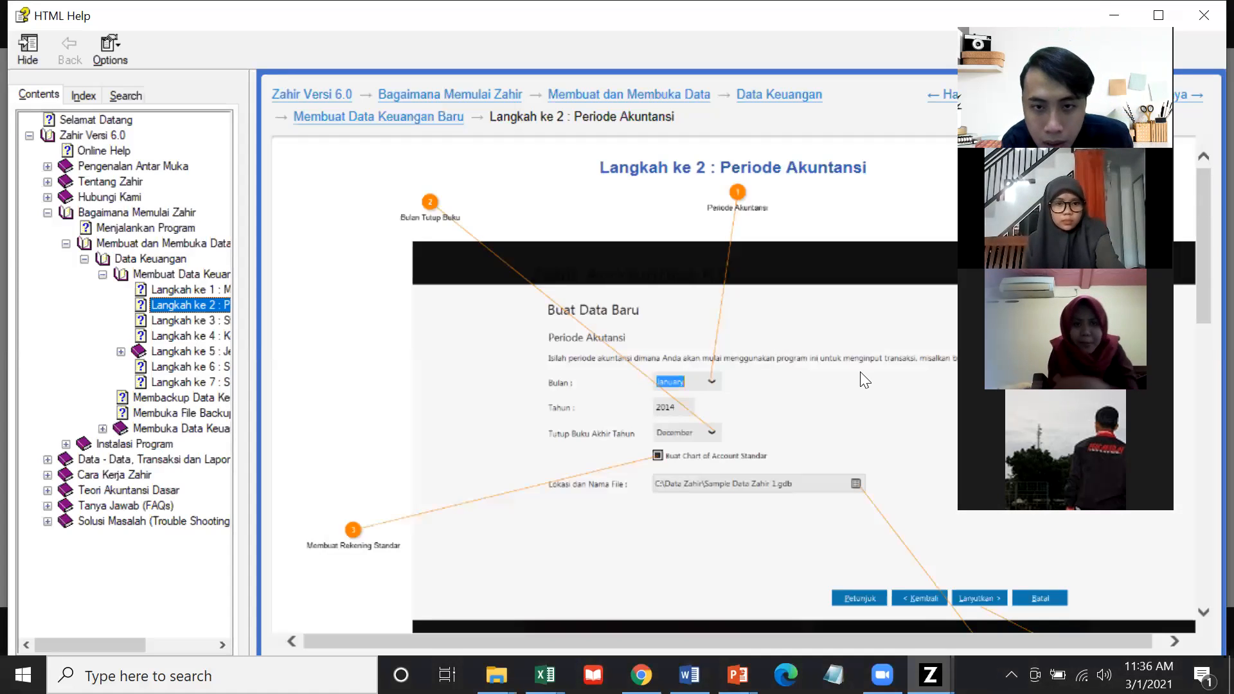
pyautogui.moveTo(1203, 317); pyautogui.dragTo(1208, 389)
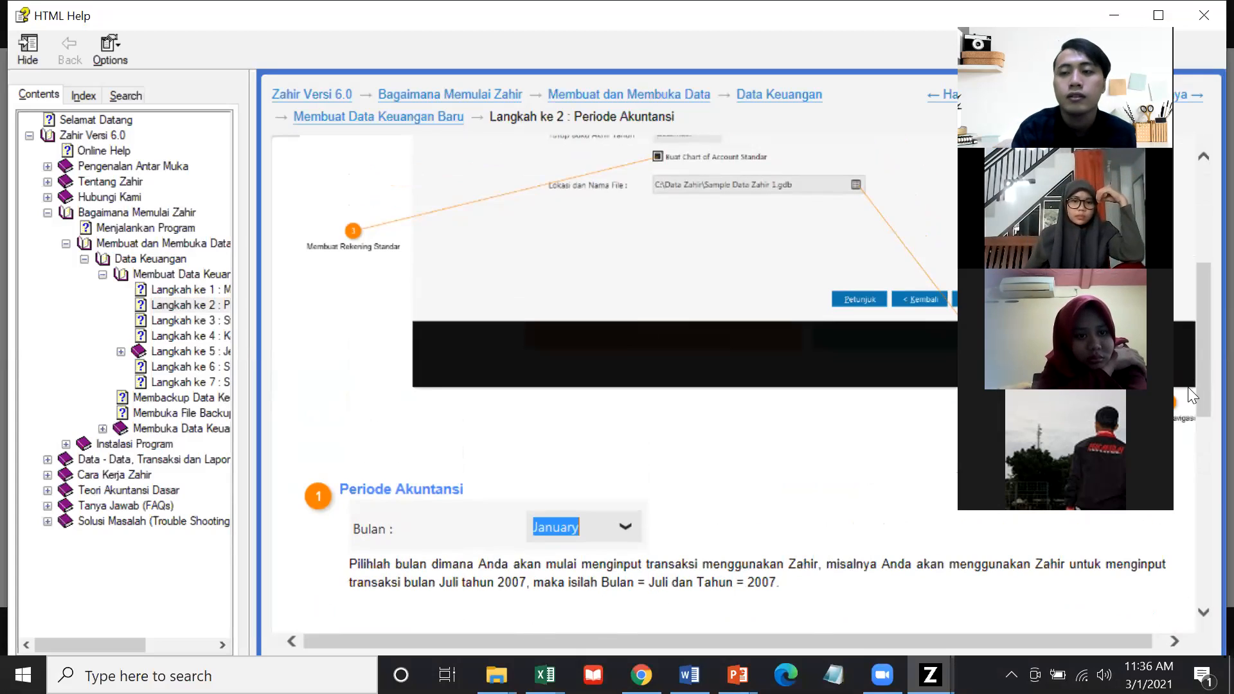
pyautogui.moveTo(1203, 404); pyautogui.dragTo(1203, 437)
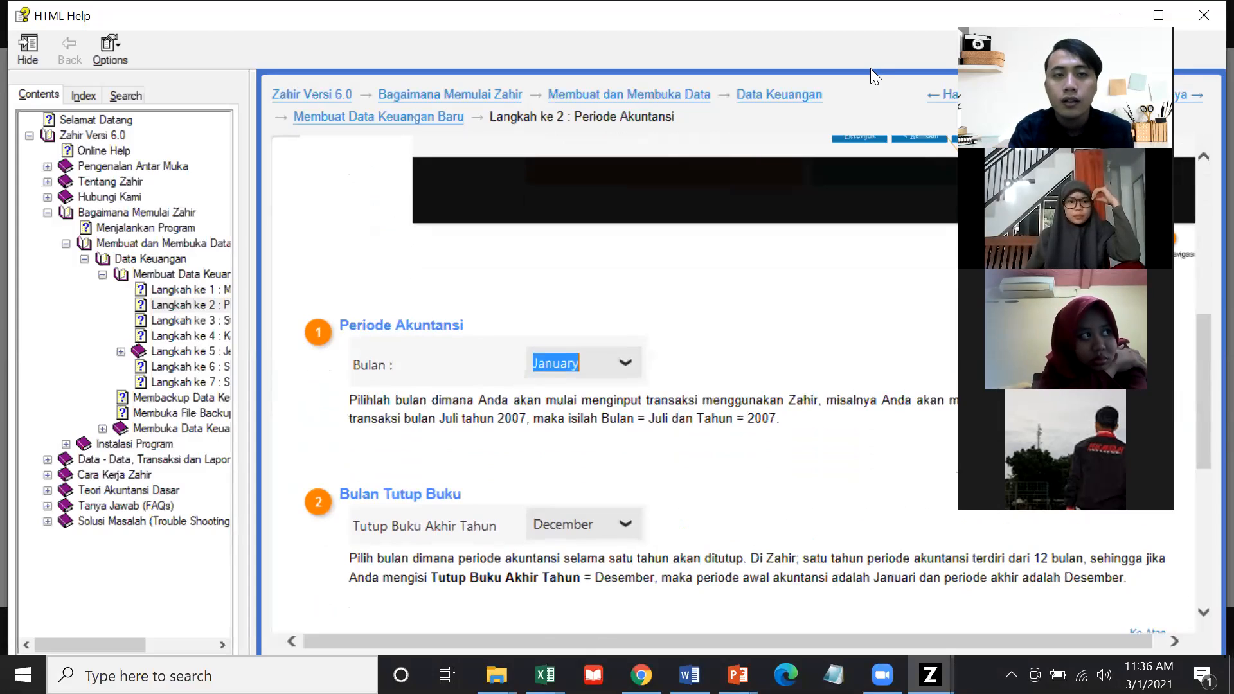
# Close help and confirm the period as March 2021 with December year-end closing.
pyautogui.click(1201, 18)
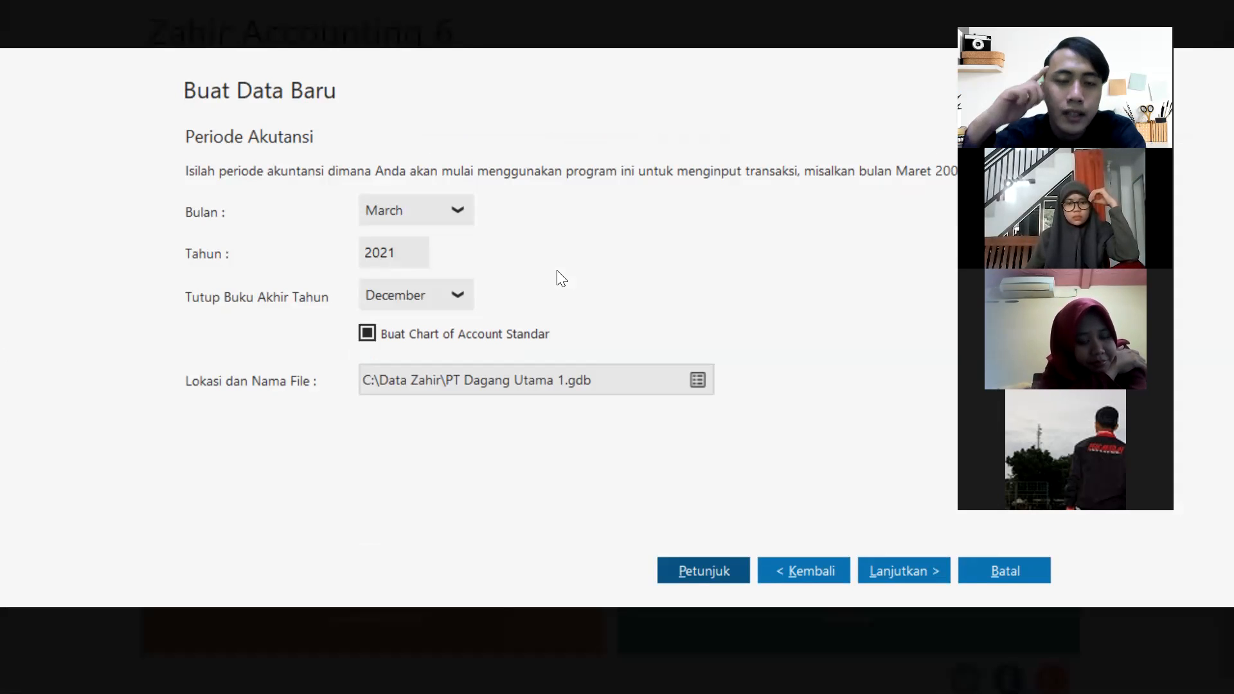
pyautogui.click(441, 204)
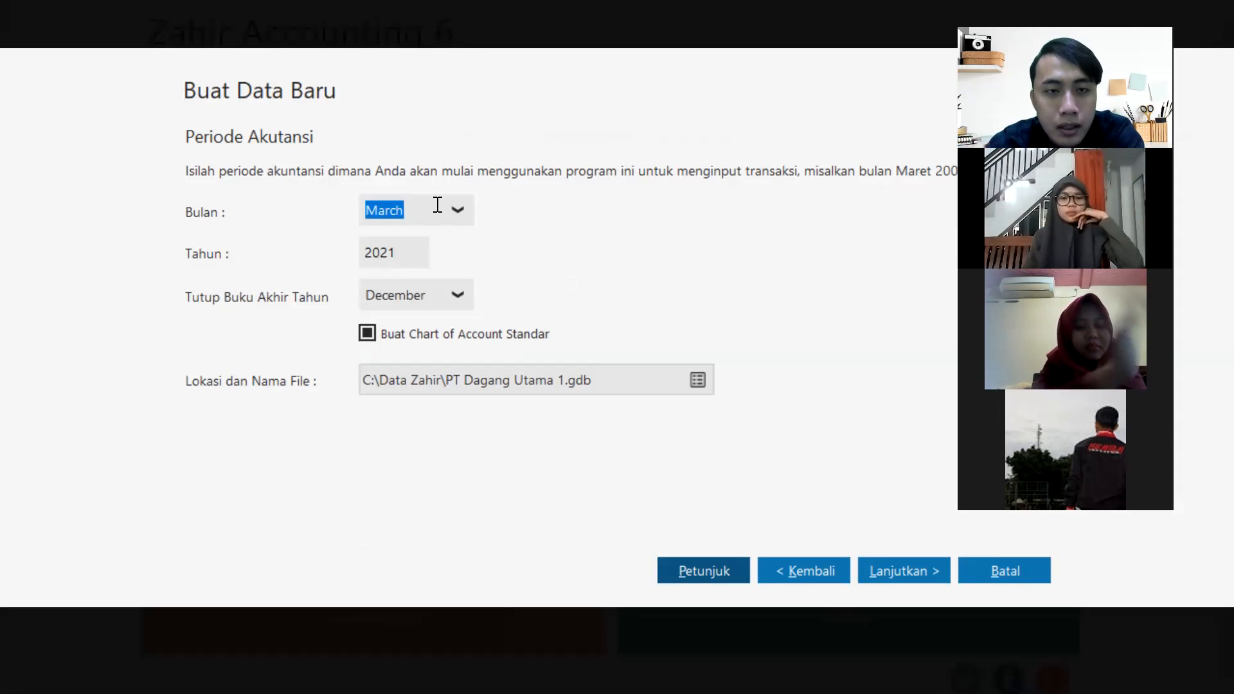
pyautogui.click(454, 207)
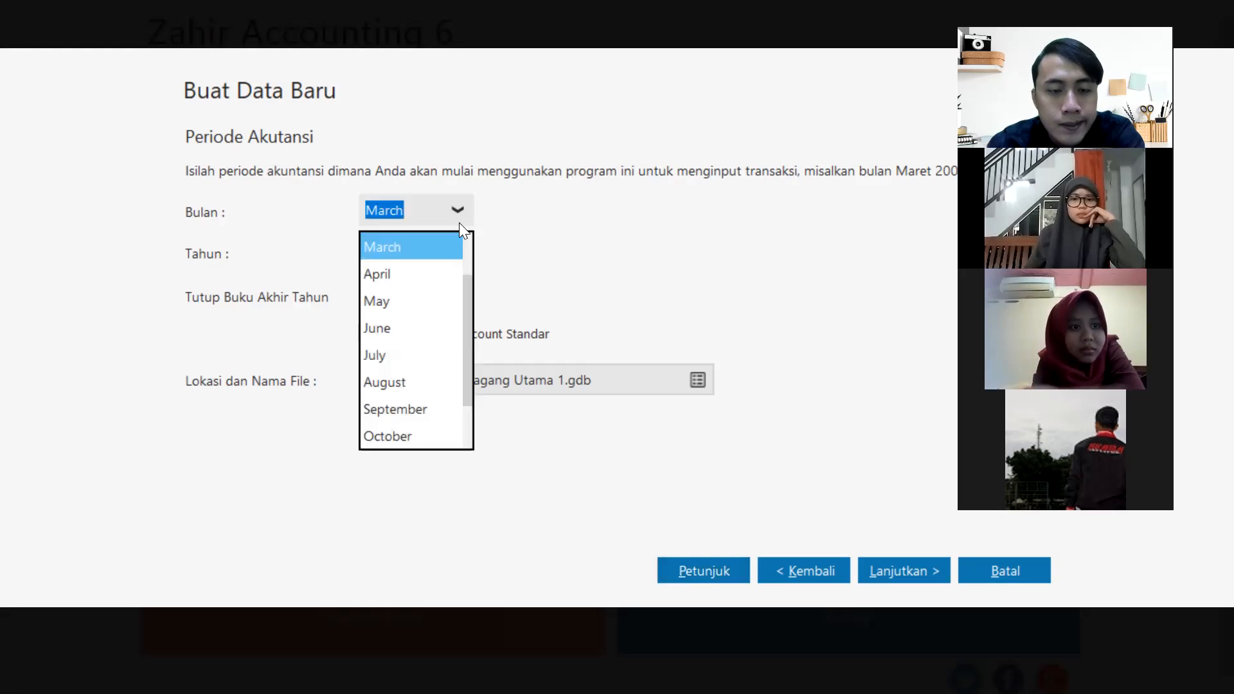
pyautogui.moveTo(465, 296); pyautogui.dragTo(466, 240)
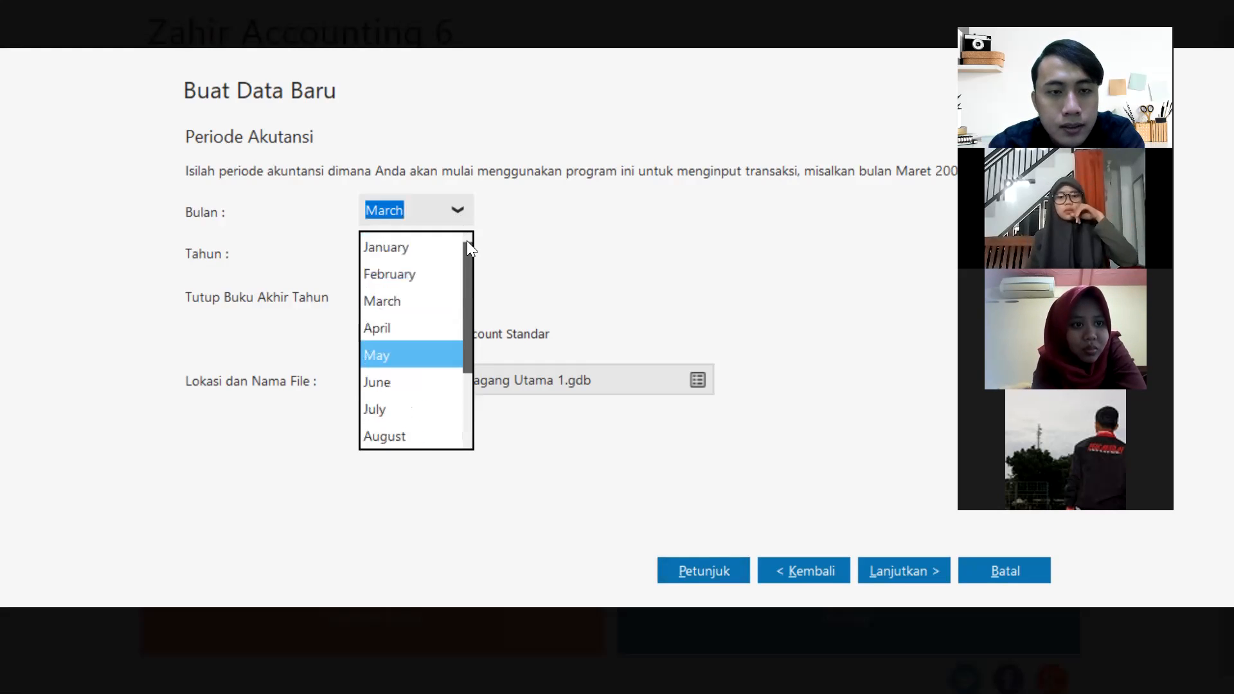
pyautogui.click(396, 308)
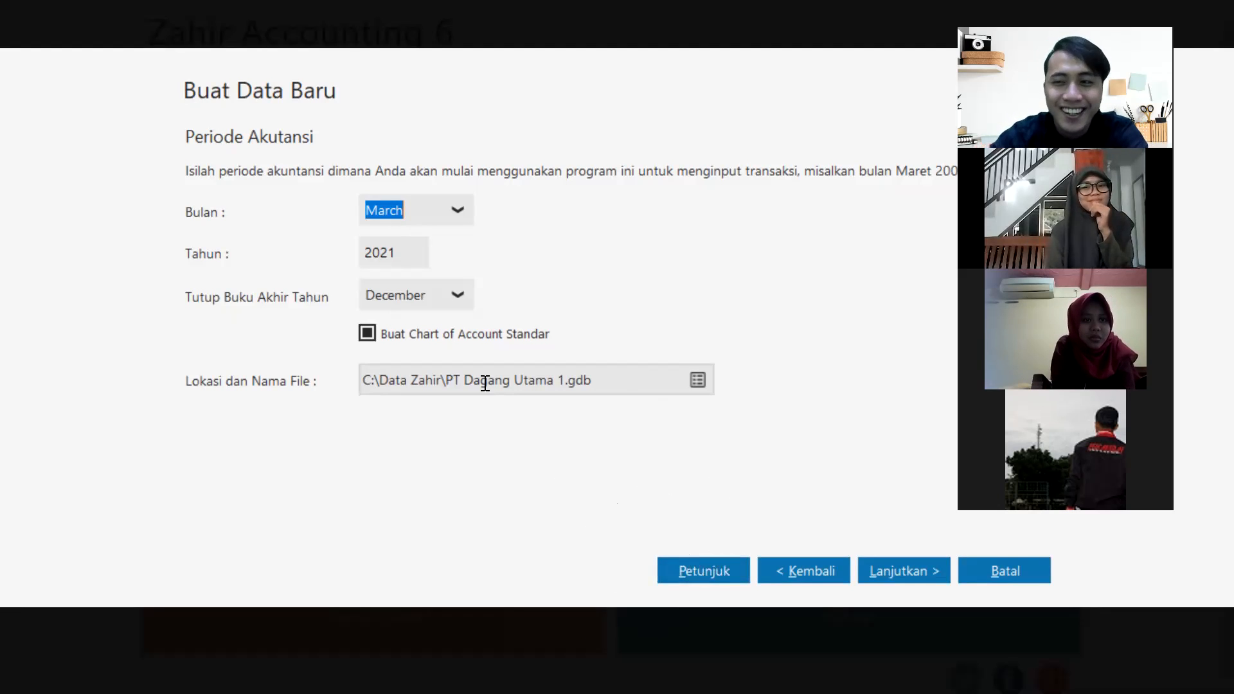
pyautogui.doubleClick(406, 254)
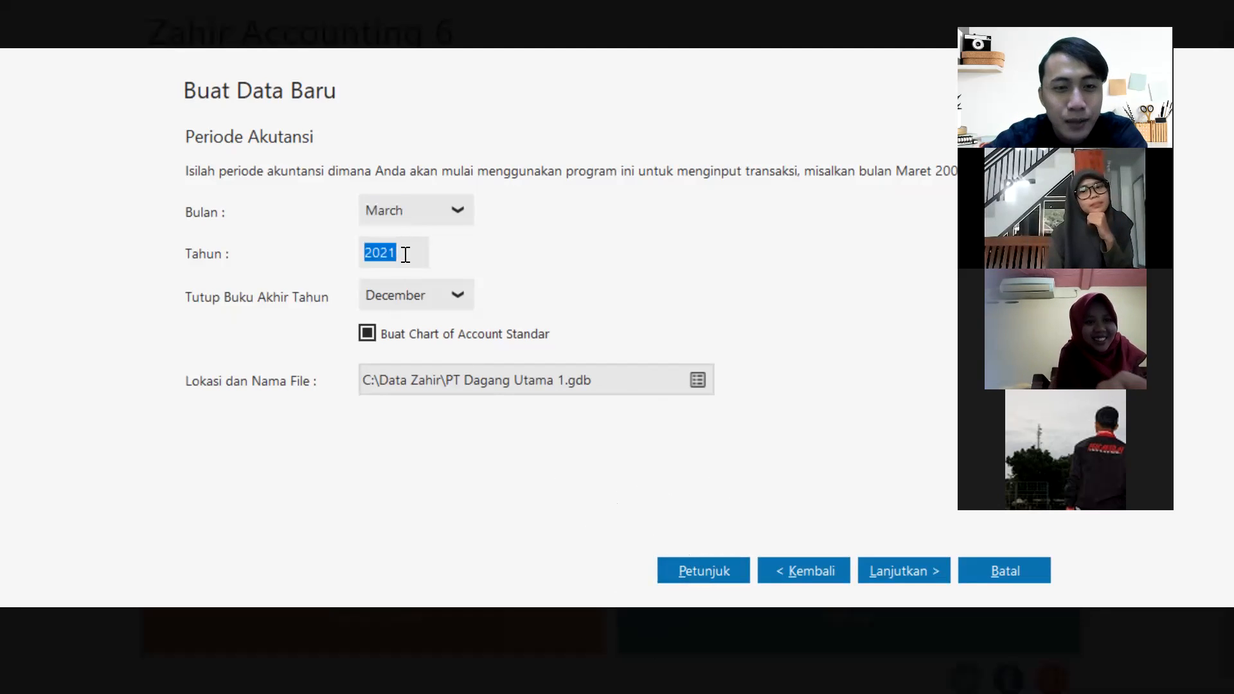
pyautogui.click(445, 302)
pyautogui.click(444, 302)
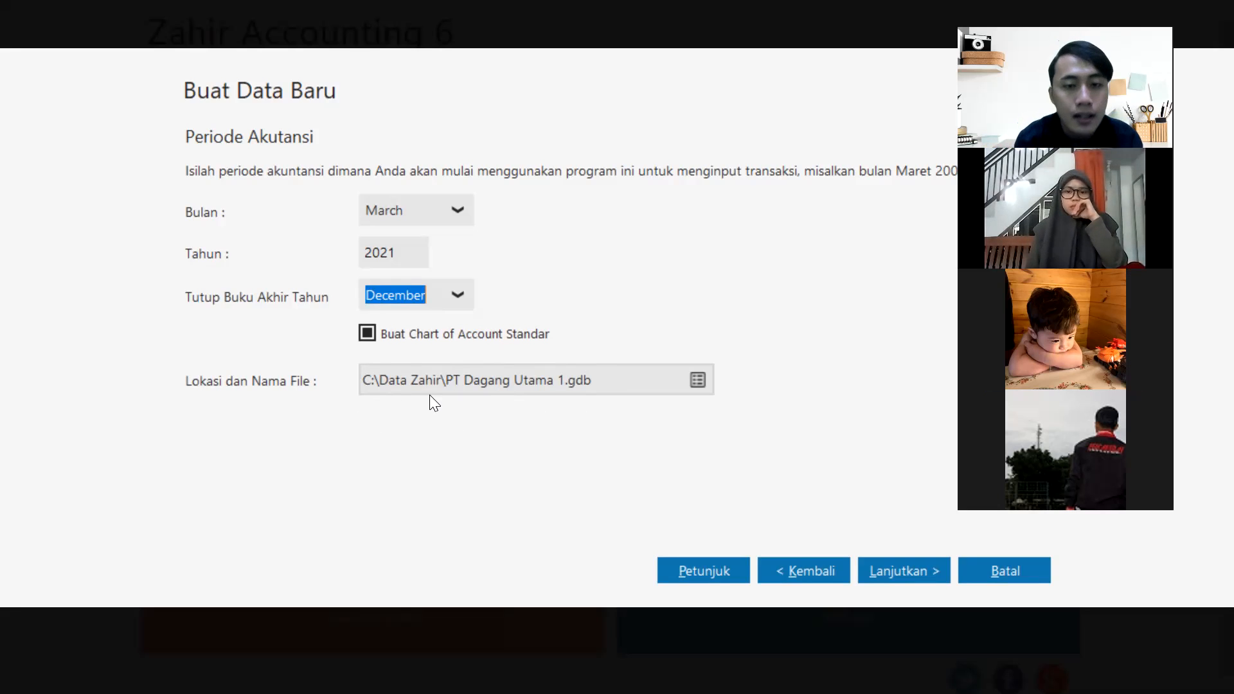
# Keep the data file at C:\Data Zahir\PT Dagang Utama 1.gdb and continue to Konfirmasi Akhir.
pyautogui.click(698, 379)
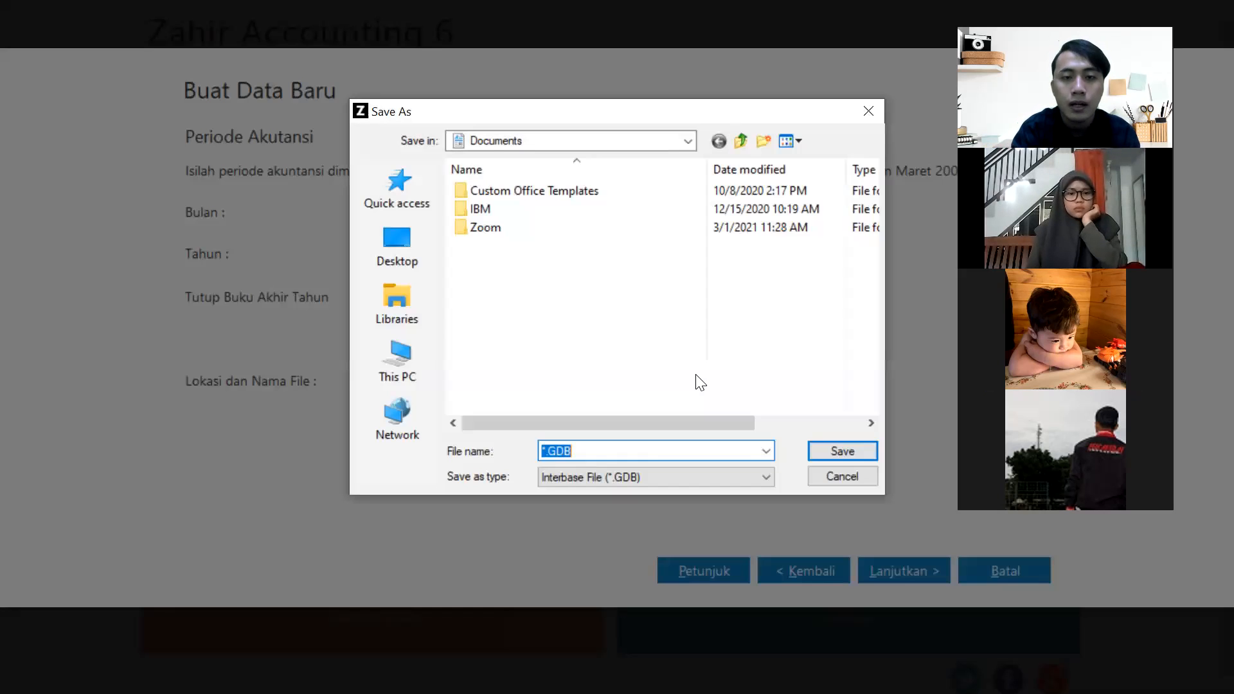
pyautogui.click(834, 478)
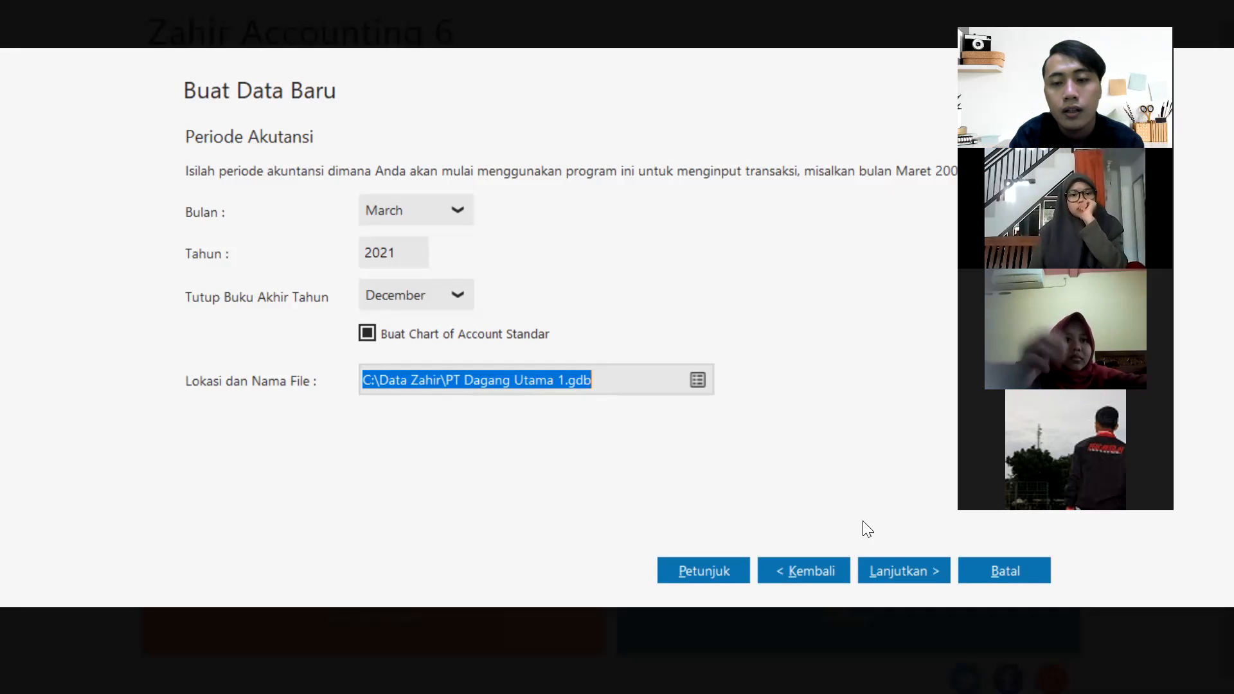
pyautogui.click(895, 568)
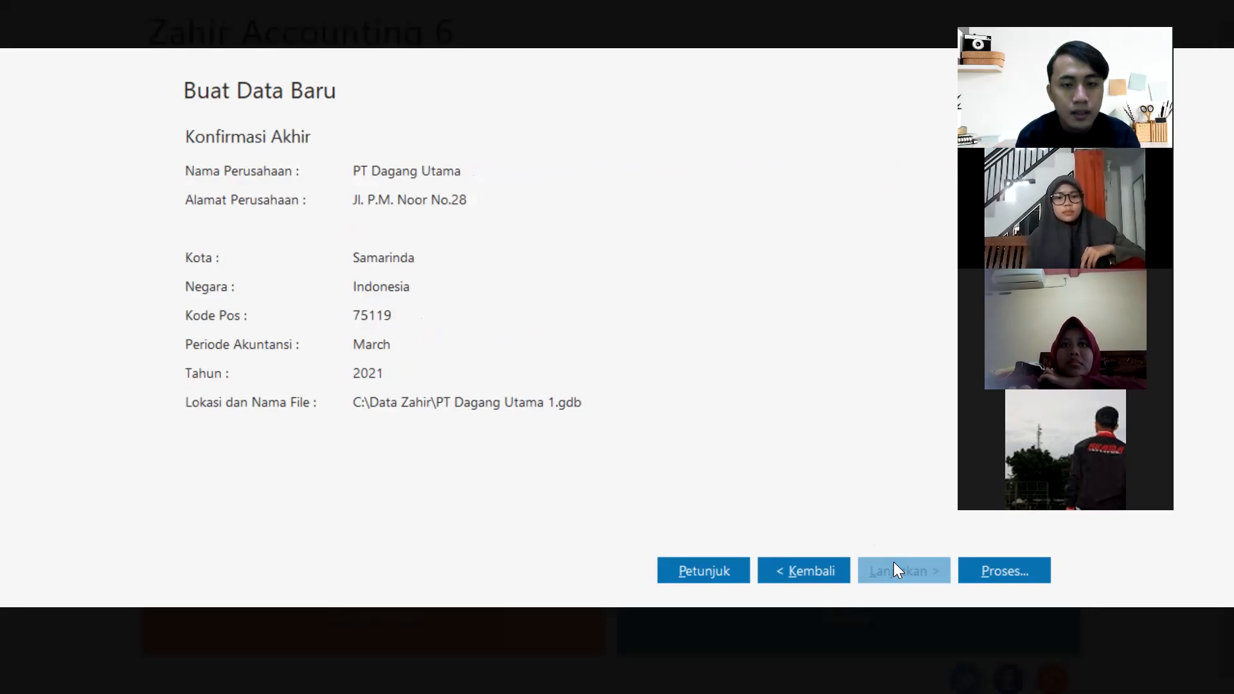
# Create the PT Dagang Utama data file (Samarinda, March 2021) from the confirmation summary.
pyautogui.click(1021, 563)
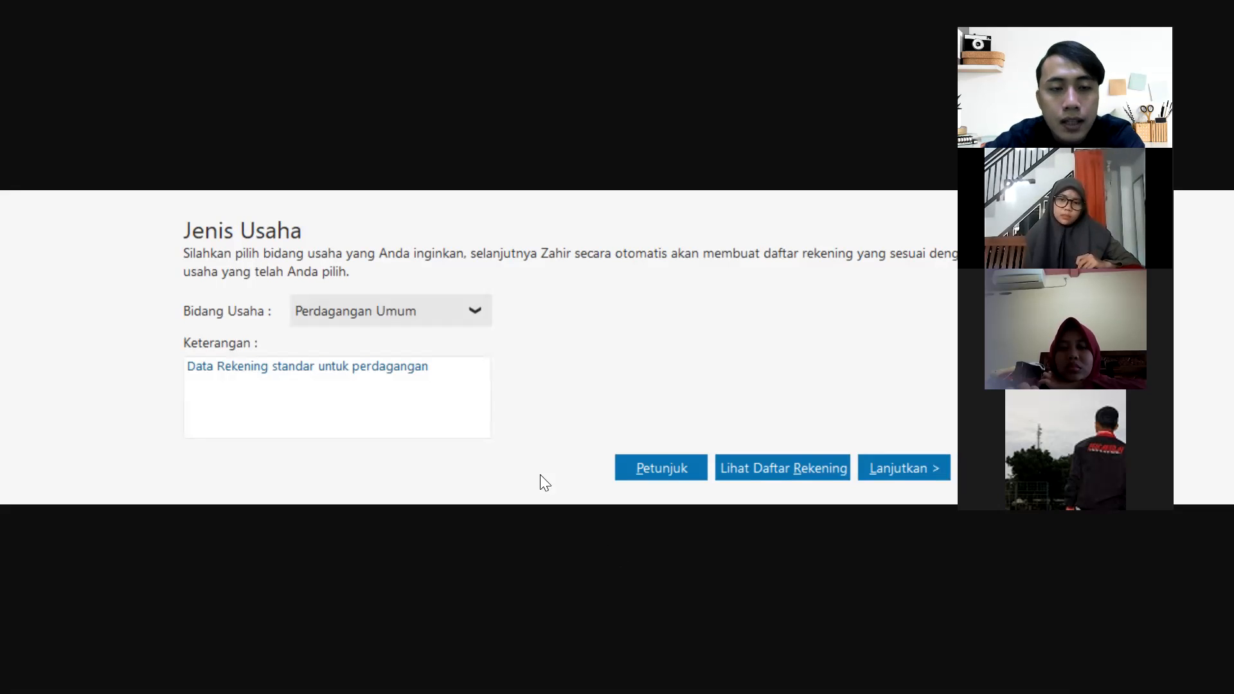
# Select Perdagangan Umum as the Bidang Usaha and confirm it in the Info dialog.
pyautogui.click(432, 313)
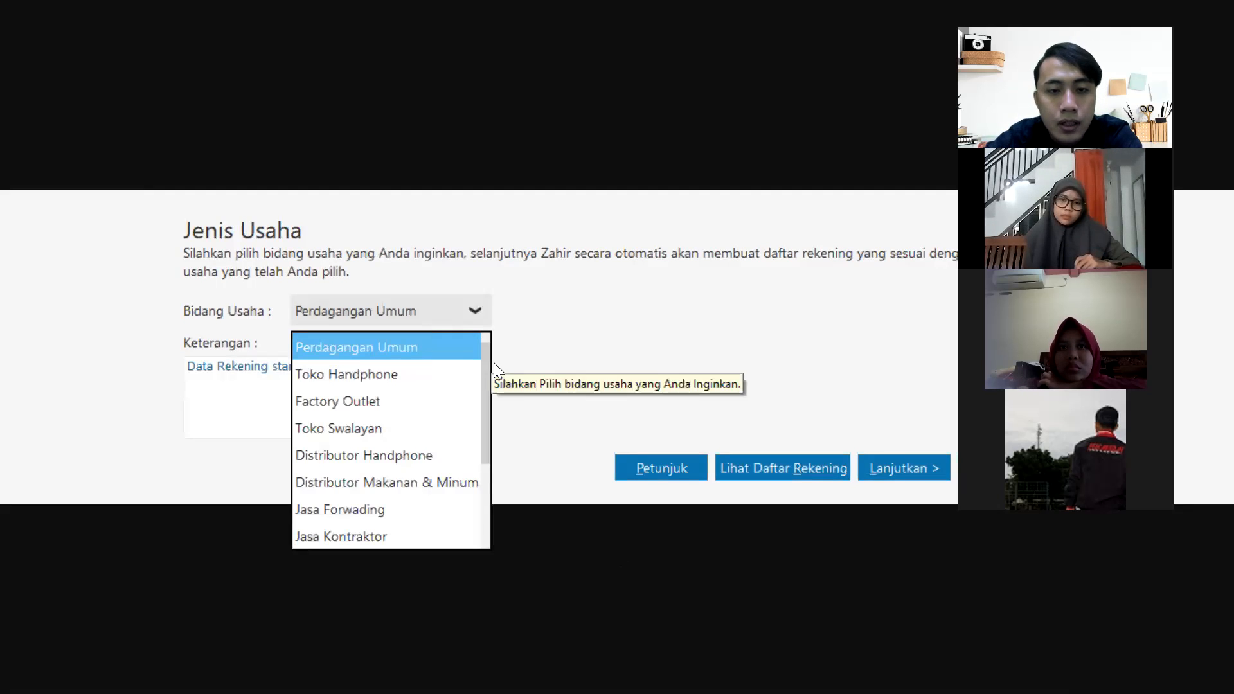
pyautogui.scroll(-3, 488, 380)
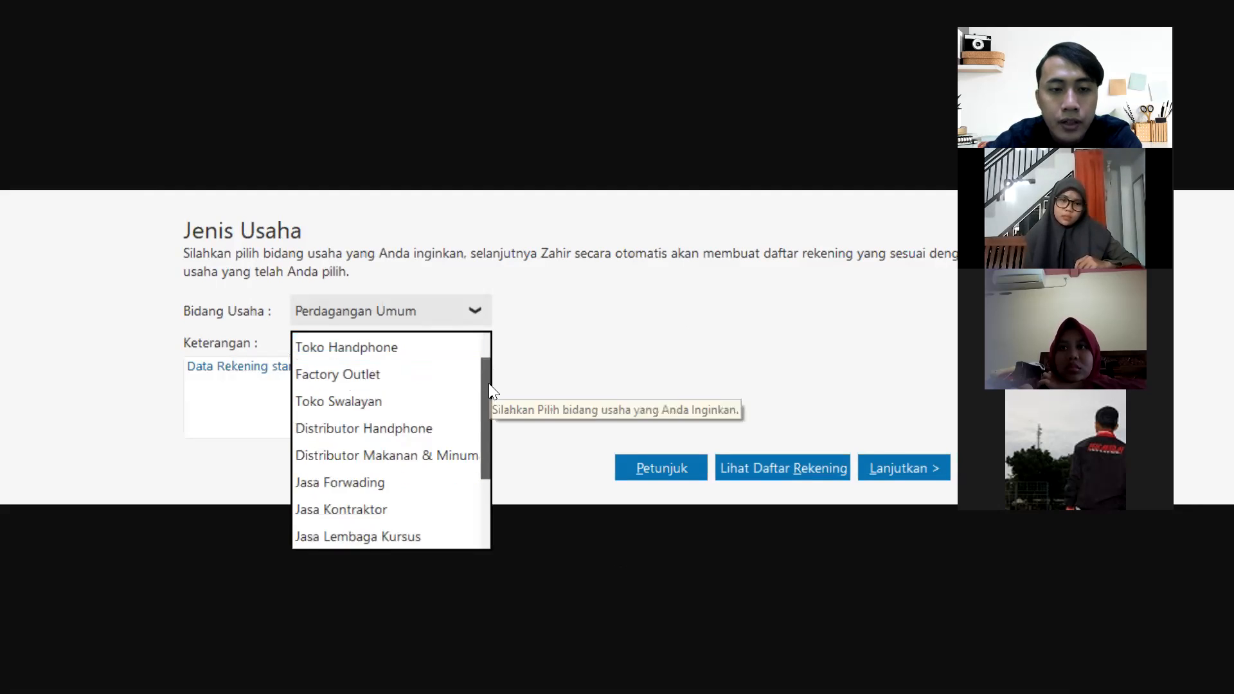
pyautogui.scroll(-1, 499, 456)
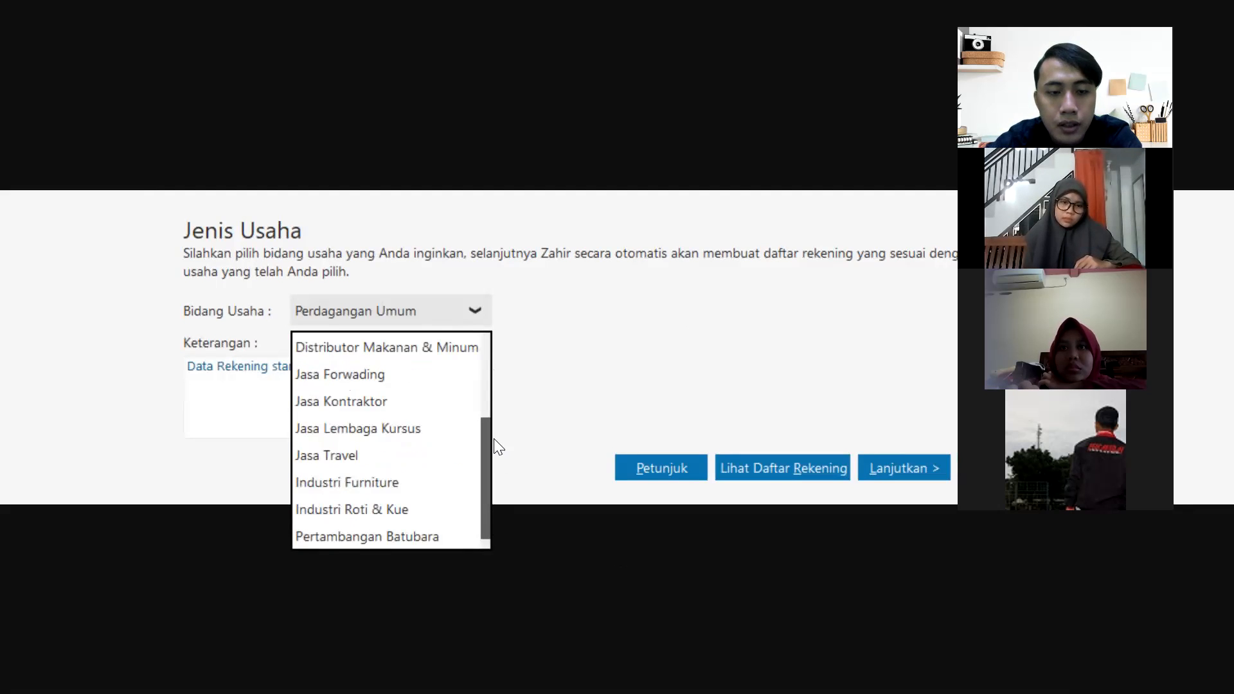
pyautogui.scroll(4, 493, 422)
pyautogui.scroll(1, 476, 375)
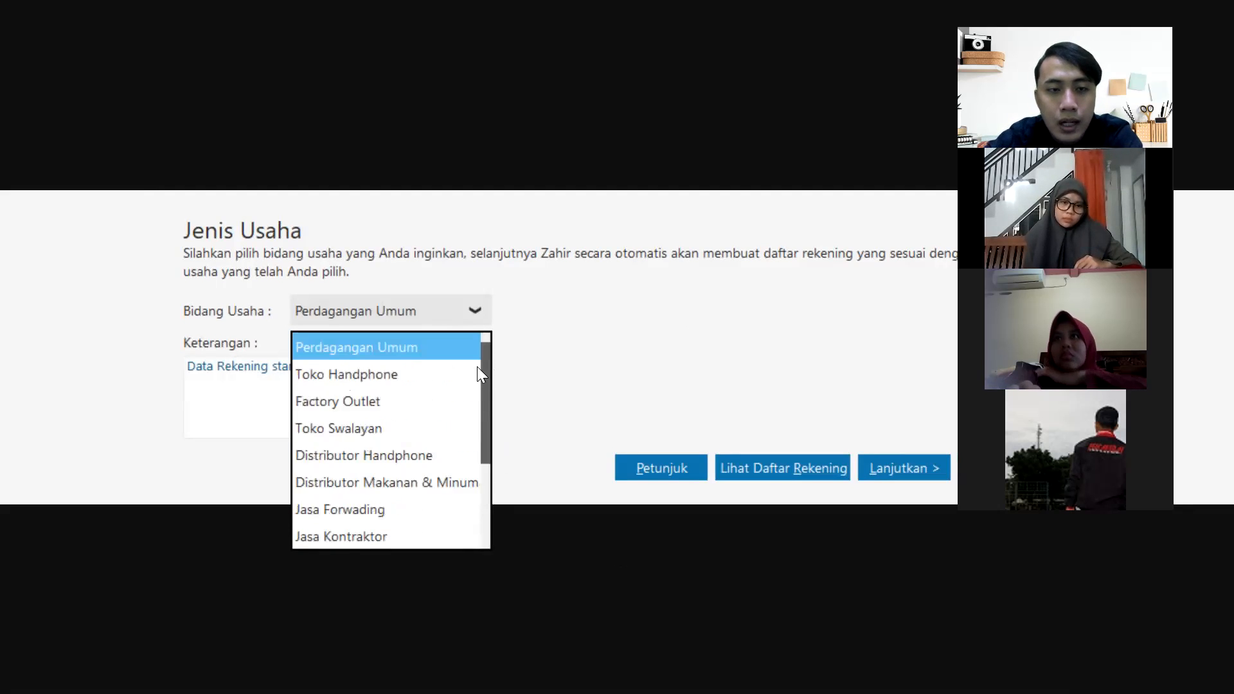
pyautogui.click(436, 347)
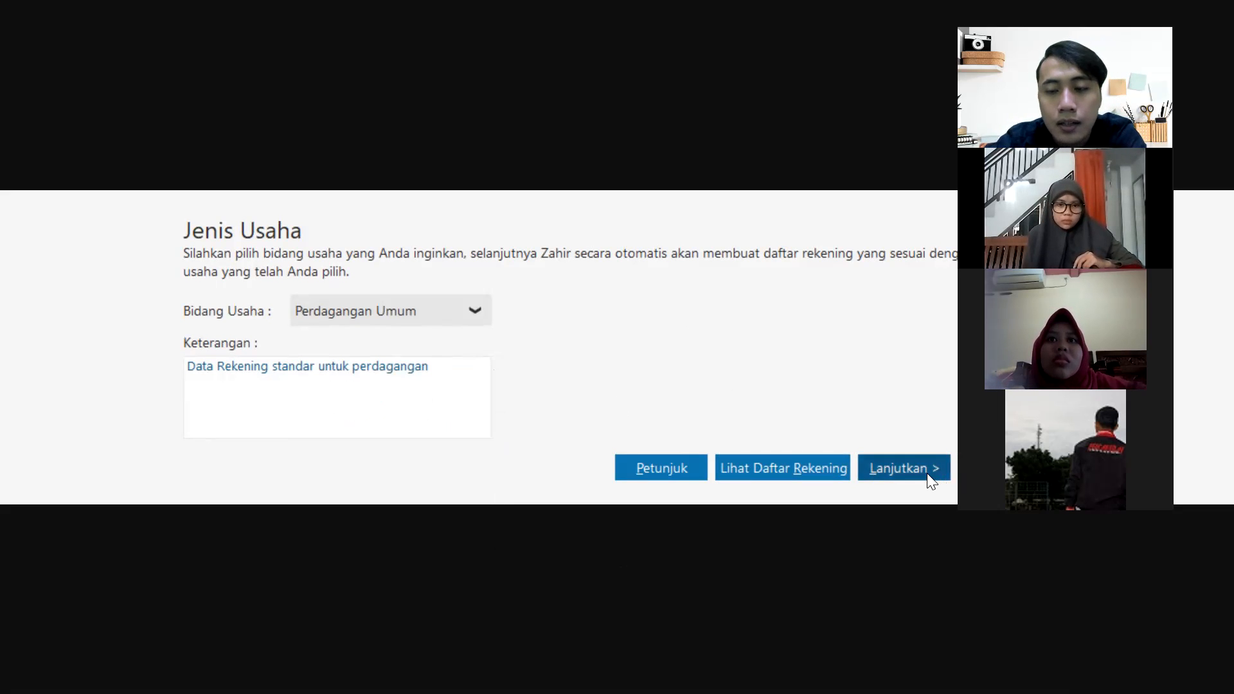
pyautogui.click(908, 471)
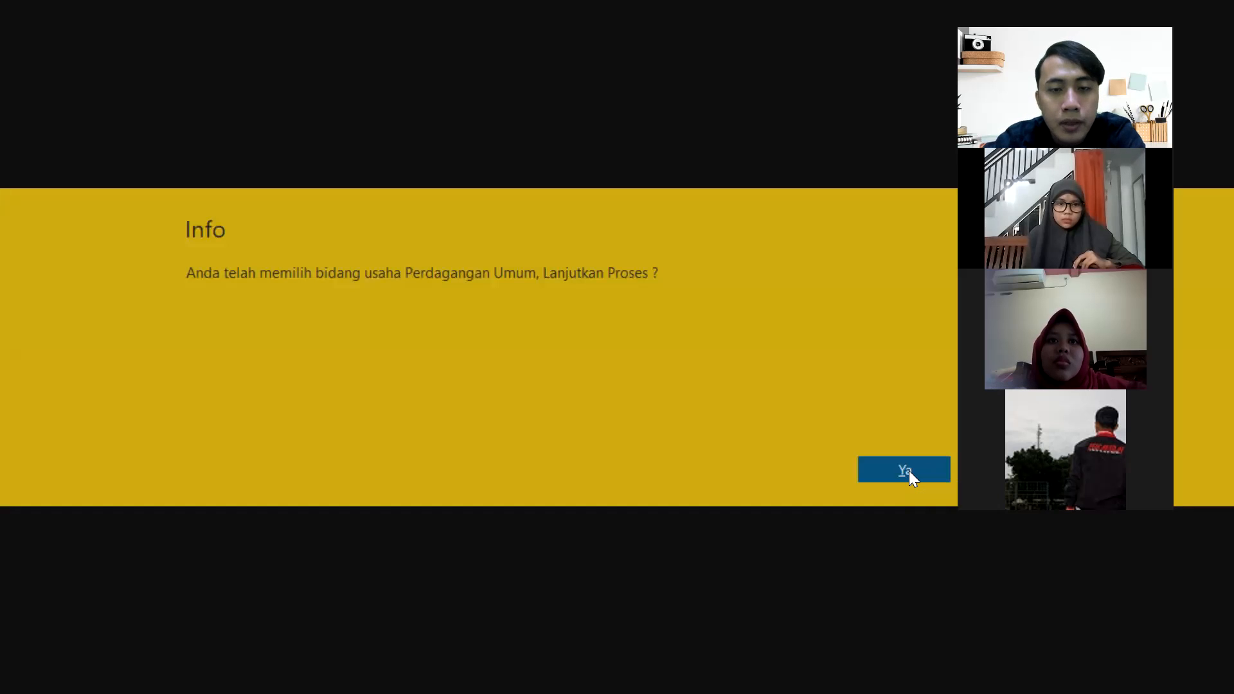
pyautogui.click(908, 471)
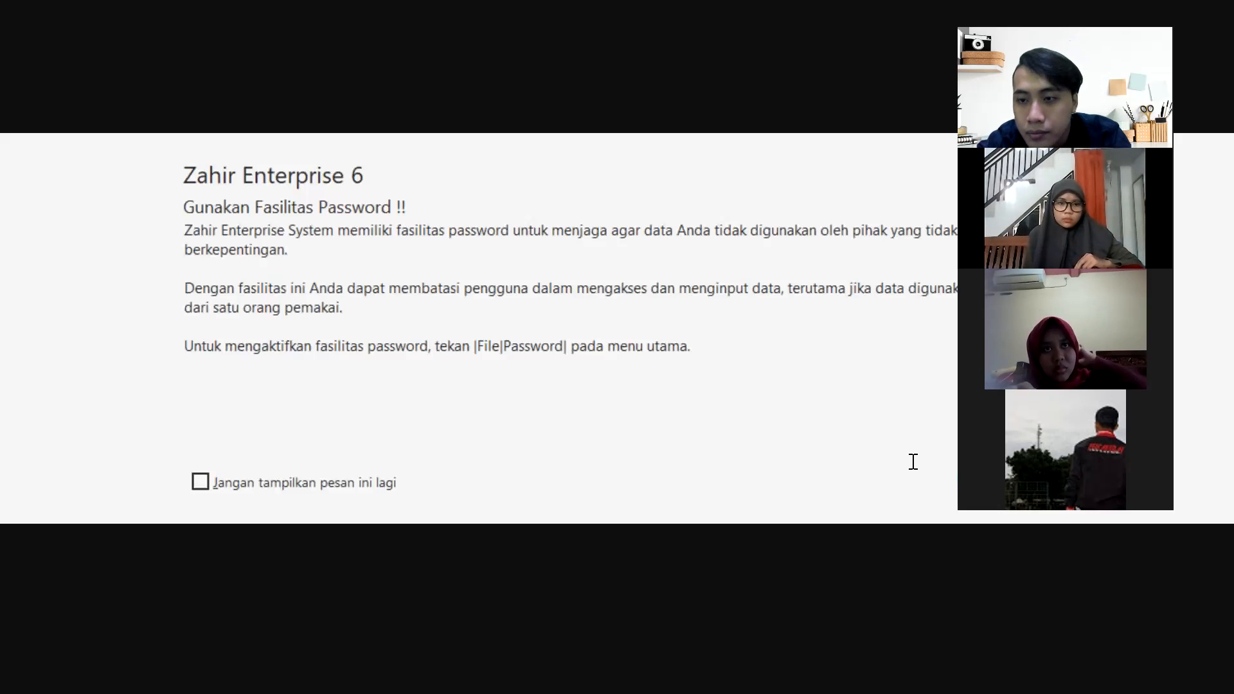
# Dismiss the password tip and accept IDR Rupiah (Rp) as the functional currency.
pyautogui.moveTo(1102, 11); pyautogui.dragTo(769, 91)
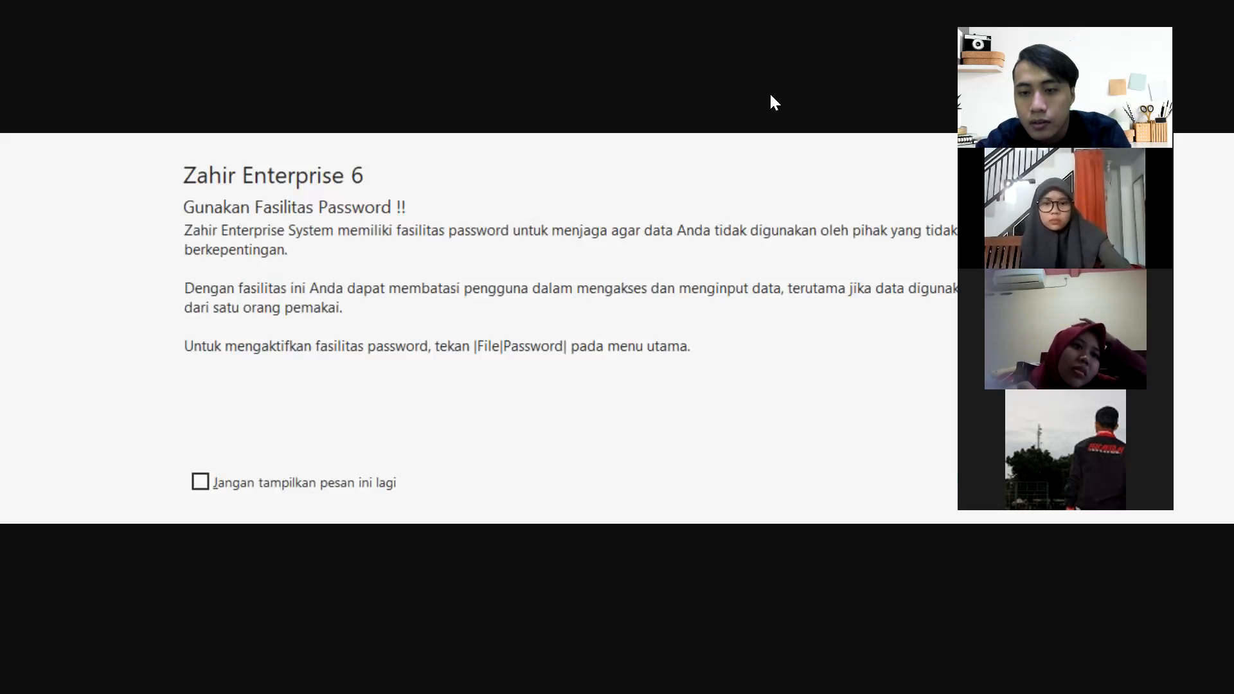
pyautogui.click(1006, 487)
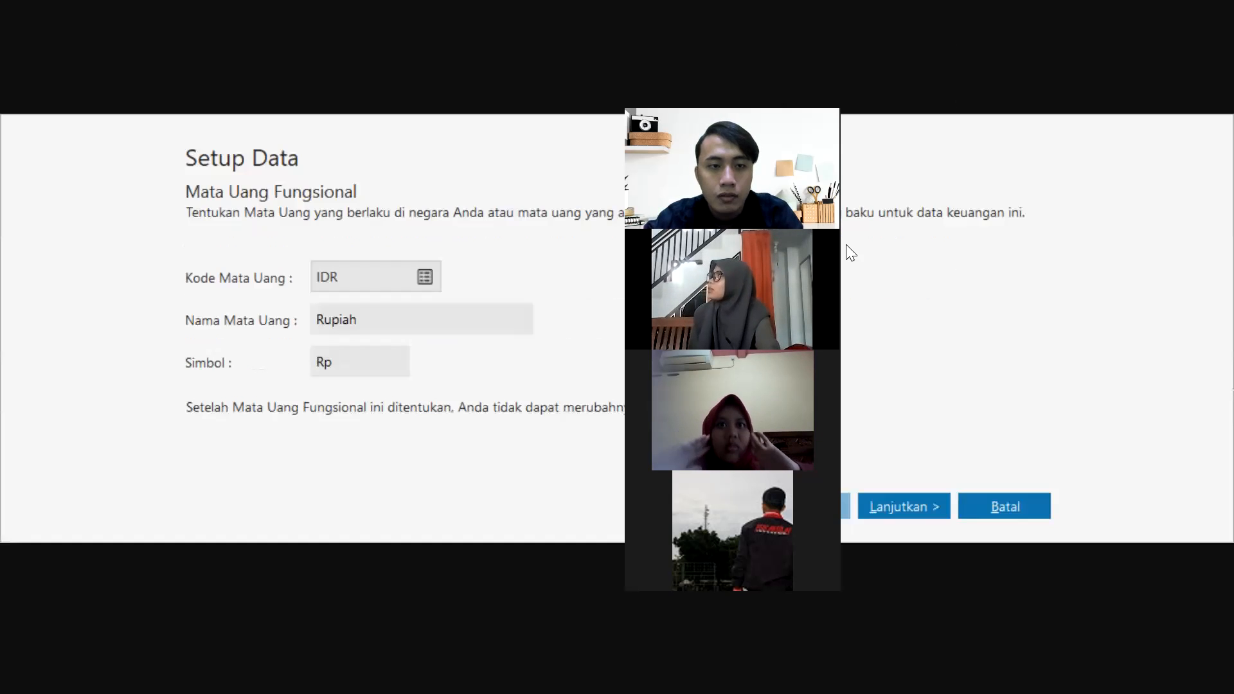
pyautogui.moveTo(768, 59); pyautogui.dragTo(1132, 7)
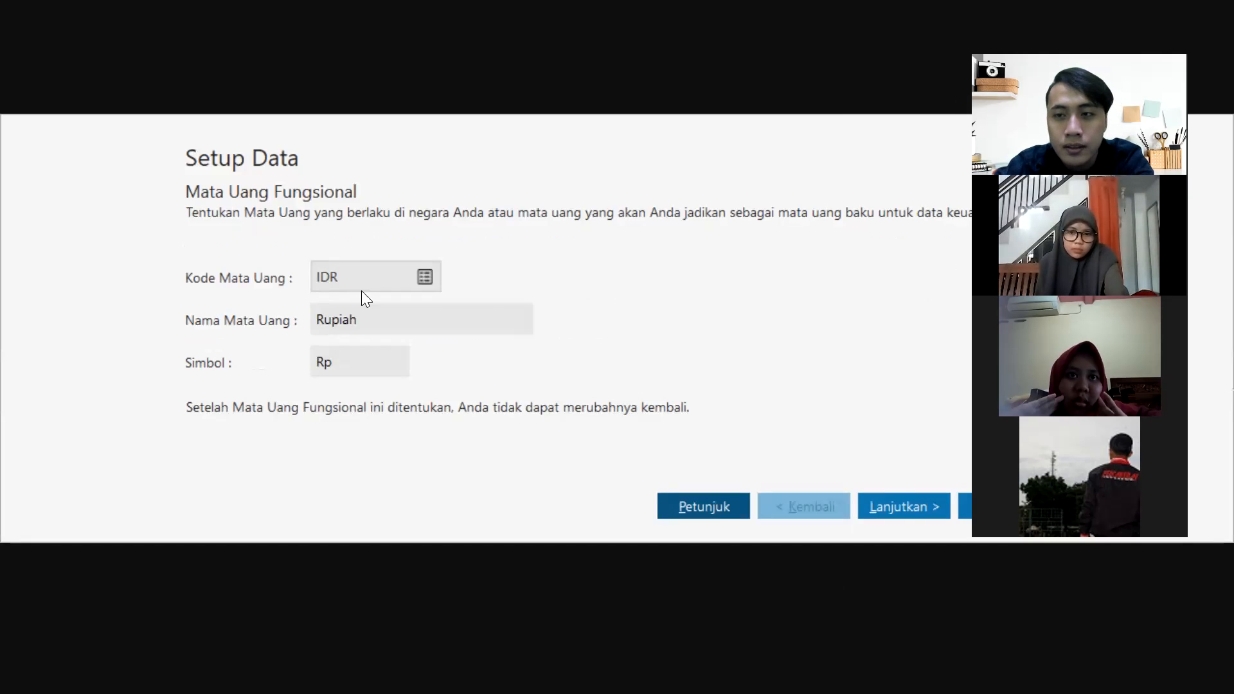
pyautogui.click(919, 505)
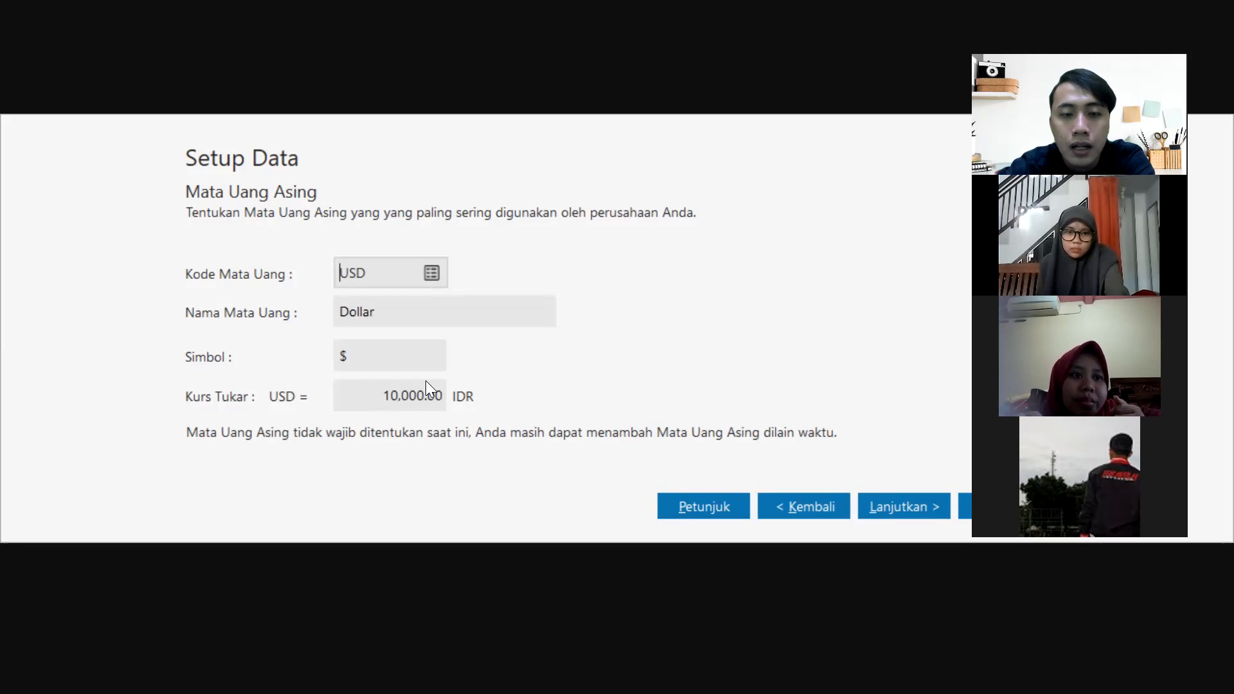
# Change the USD Kurs Tukar from 10,000.00 to 15,000.00 IDR.
pyautogui.click(398, 398)
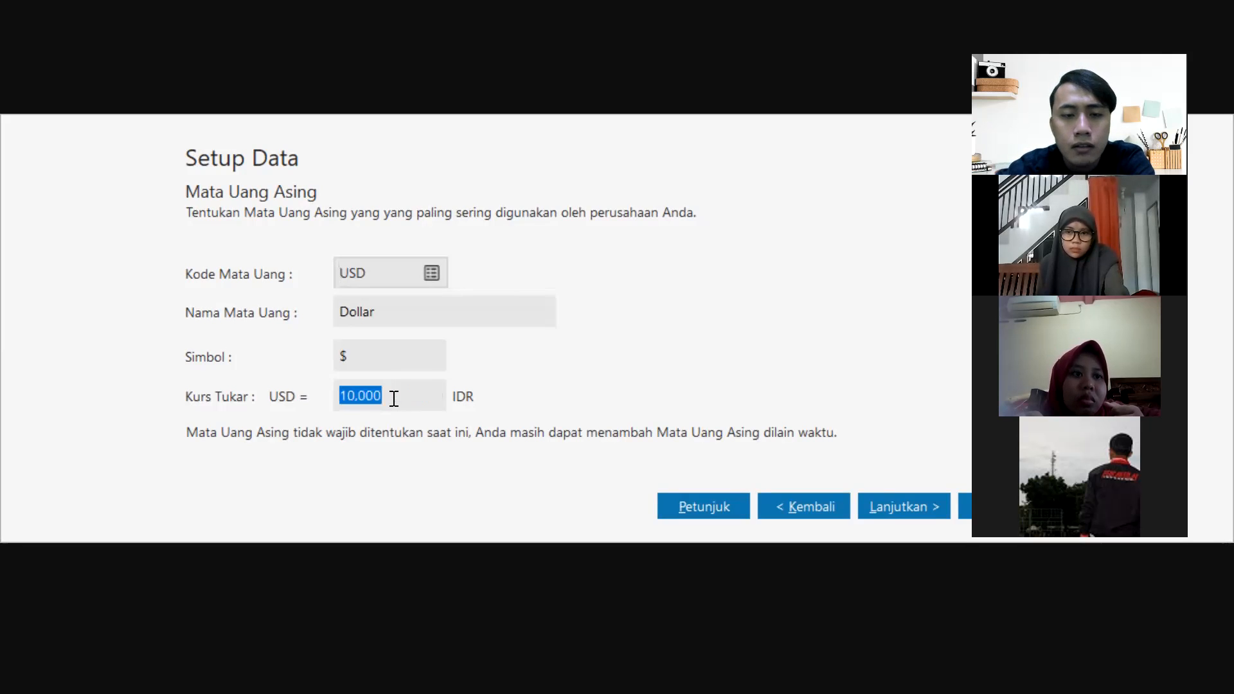
pyautogui.click(356, 395)
pyautogui.press('BackSpace')
pyautogui.write('5')
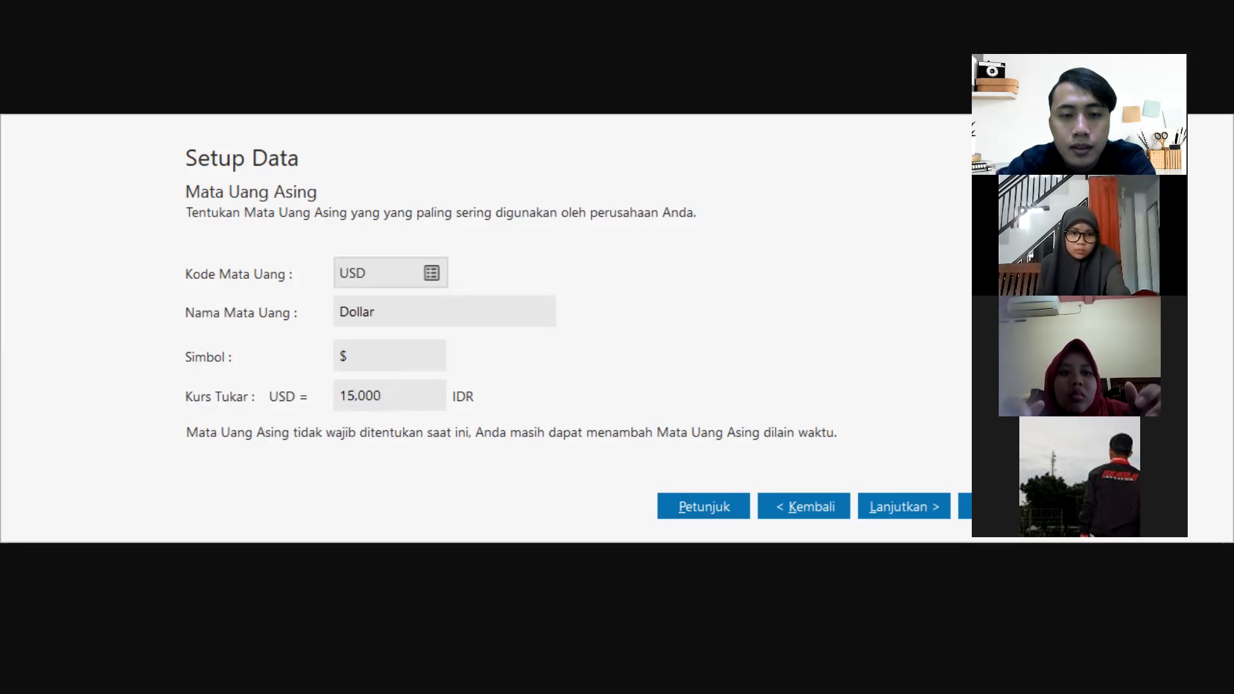
pyautogui.click(399, 361)
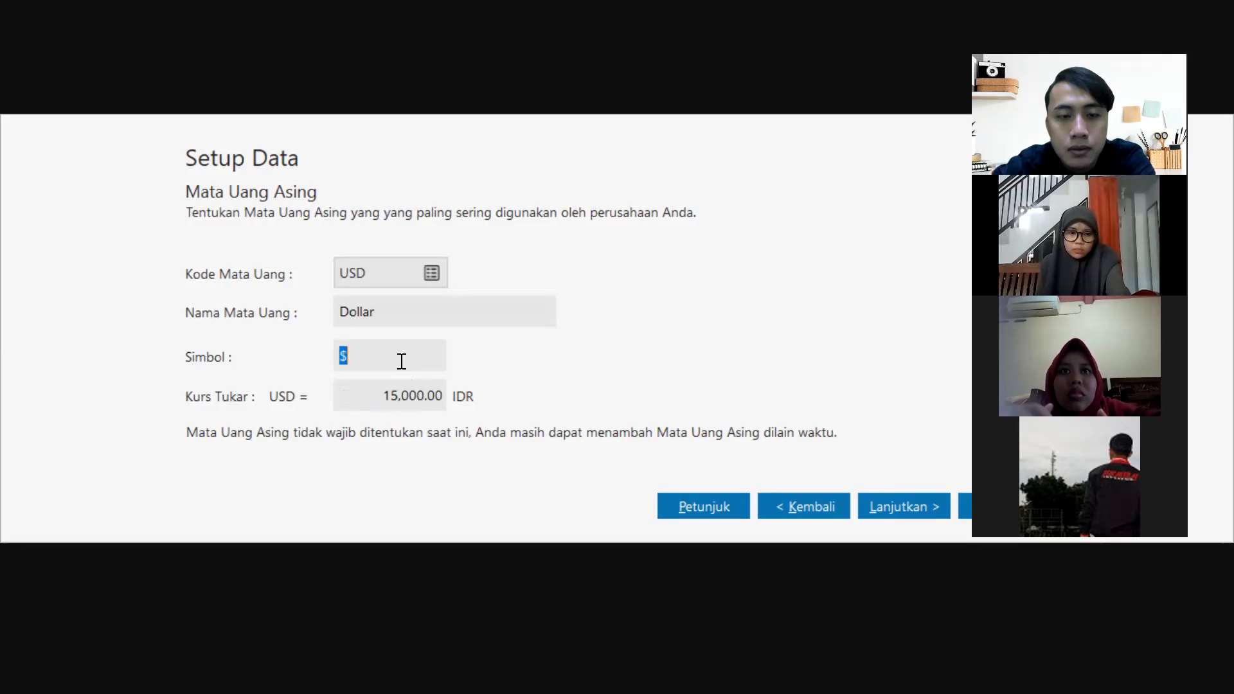
pyautogui.click(426, 315)
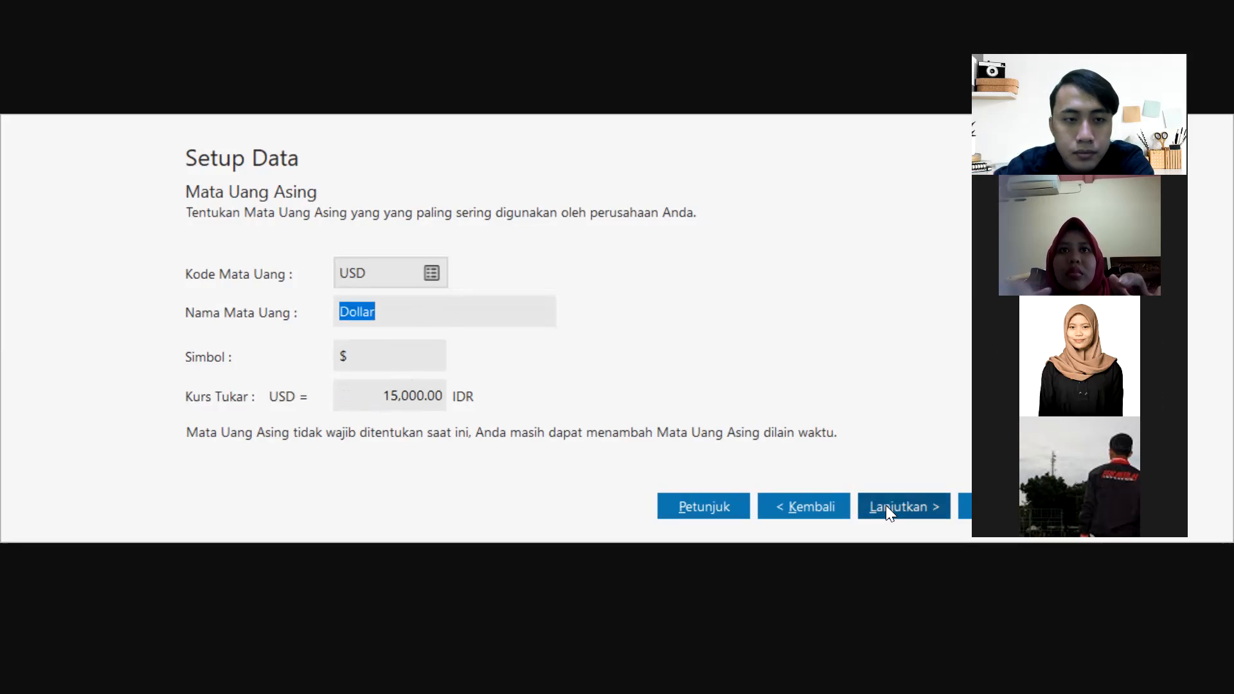
pyautogui.click(431, 273)
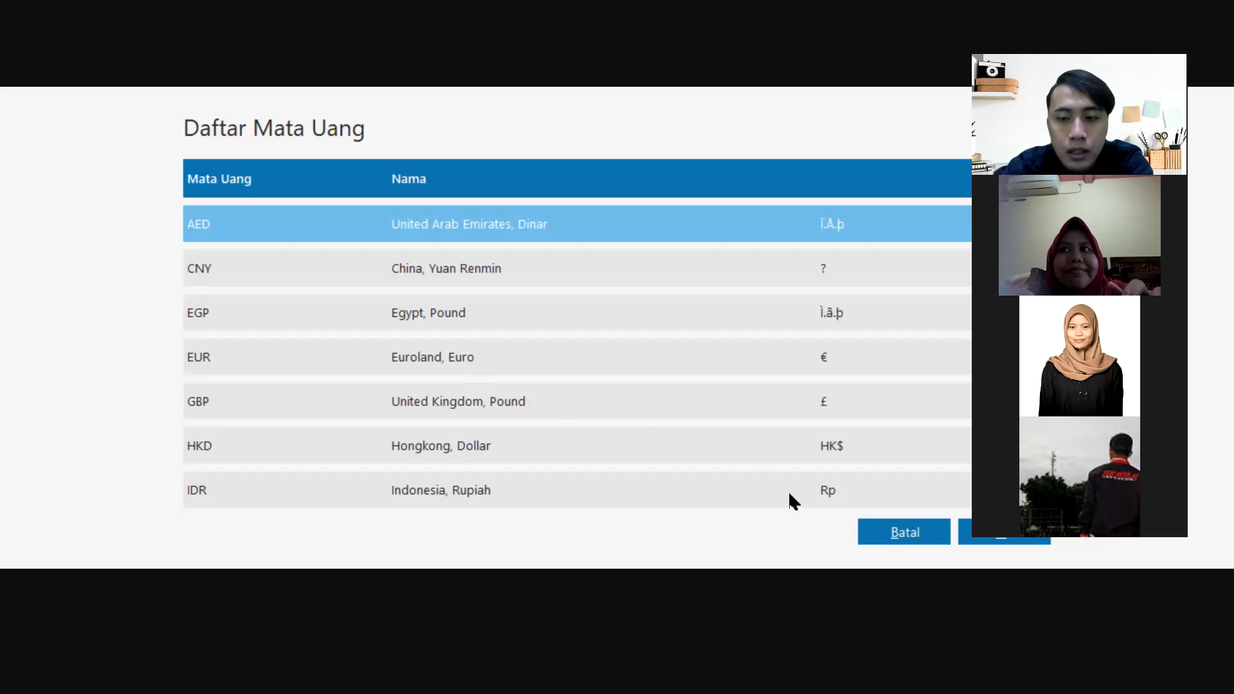
# Pick USD from the Daftar Mata Uang list and finish the currency setup to the Dashboard.
pyautogui.click(963, 537)
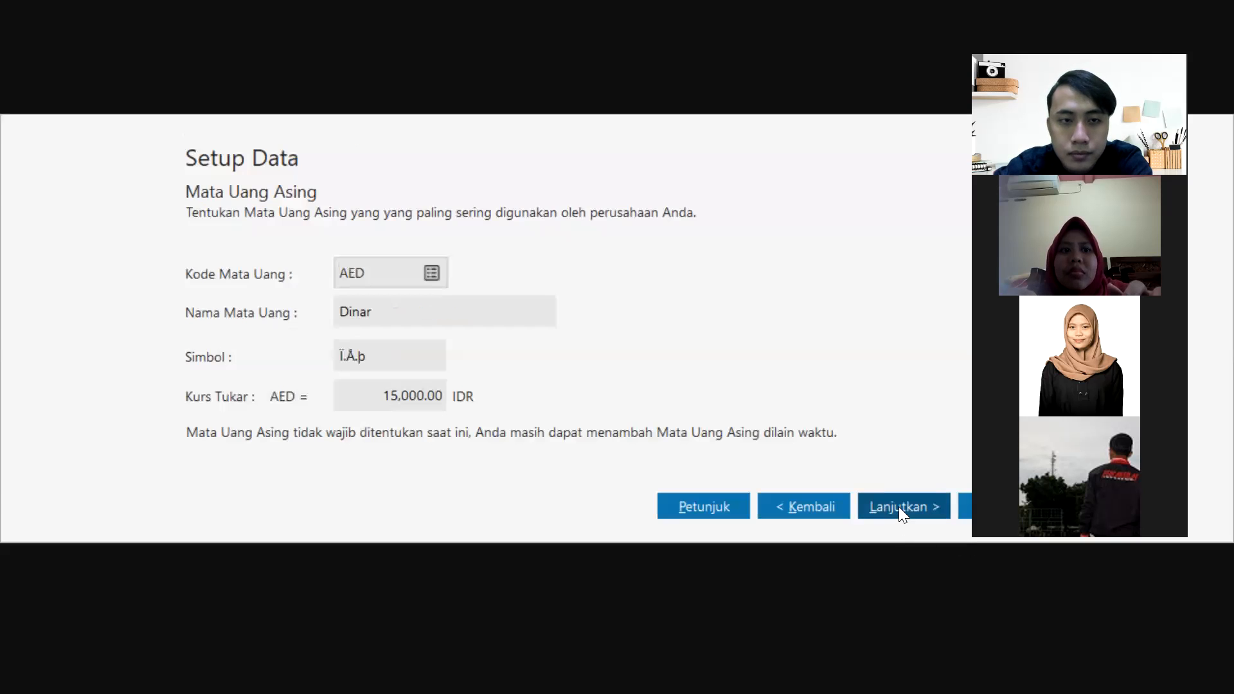
pyautogui.click(431, 273)
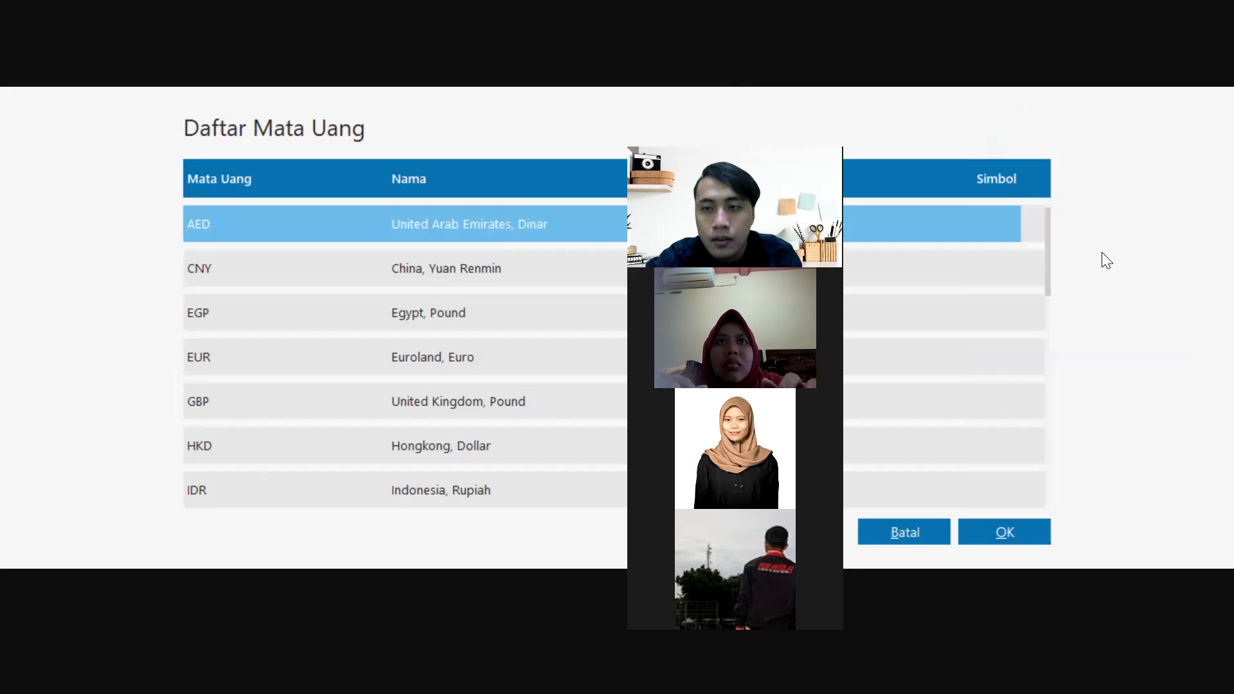
pyautogui.moveTo(1050, 248); pyautogui.dragTo(1048, 488)
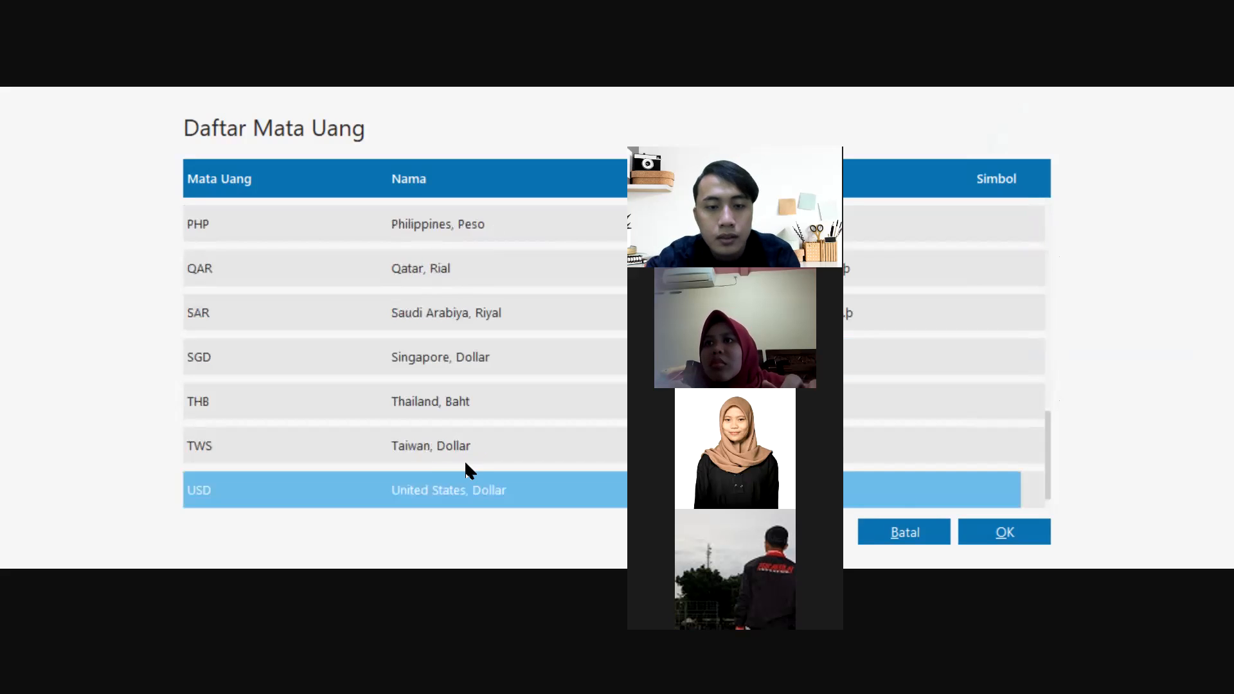
pyautogui.click(1008, 538)
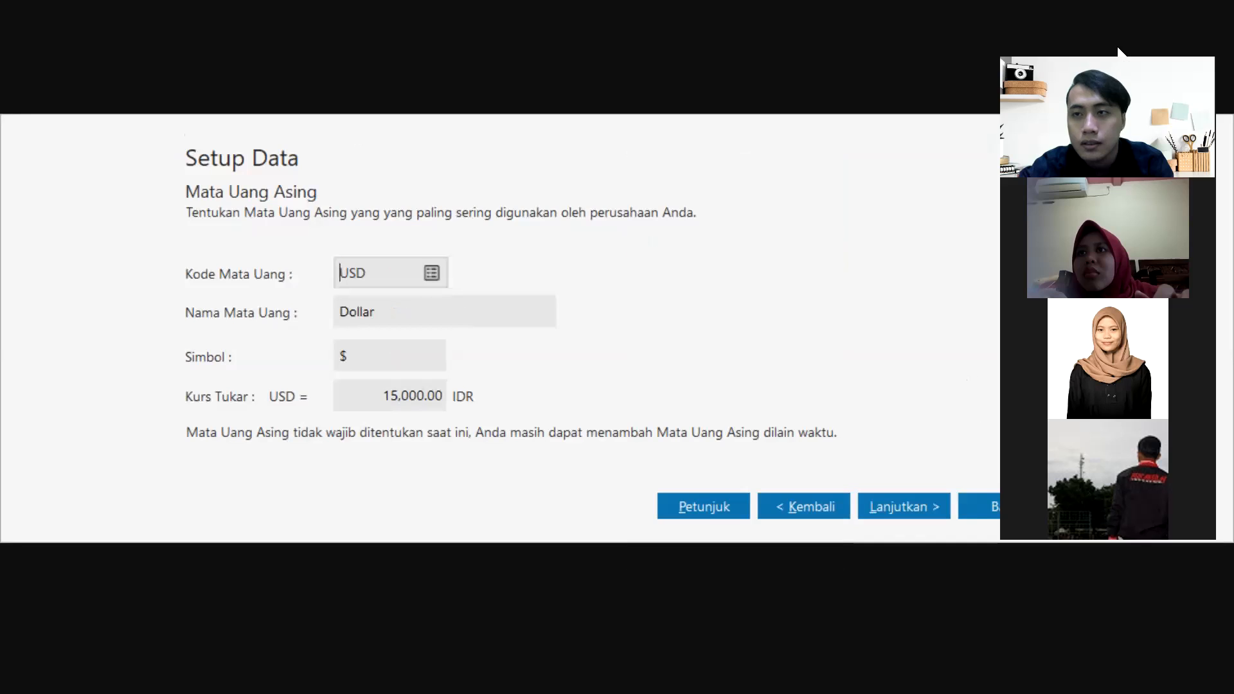
pyautogui.click(918, 510)
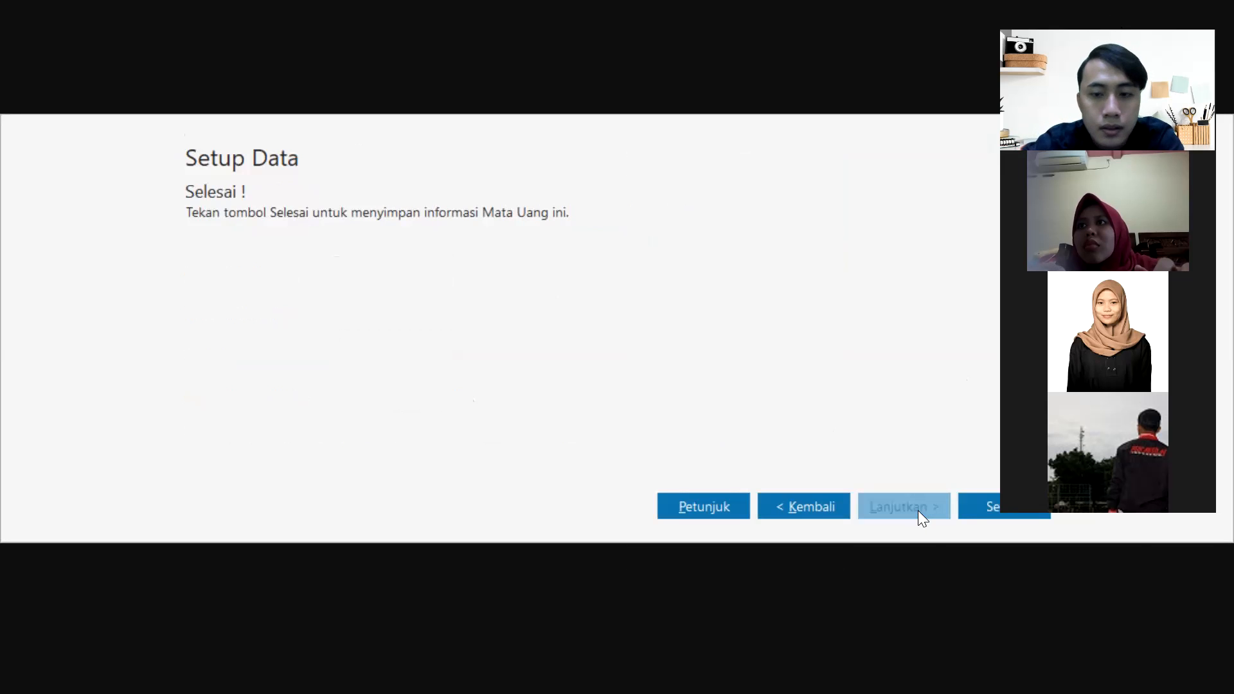
pyautogui.click(971, 506)
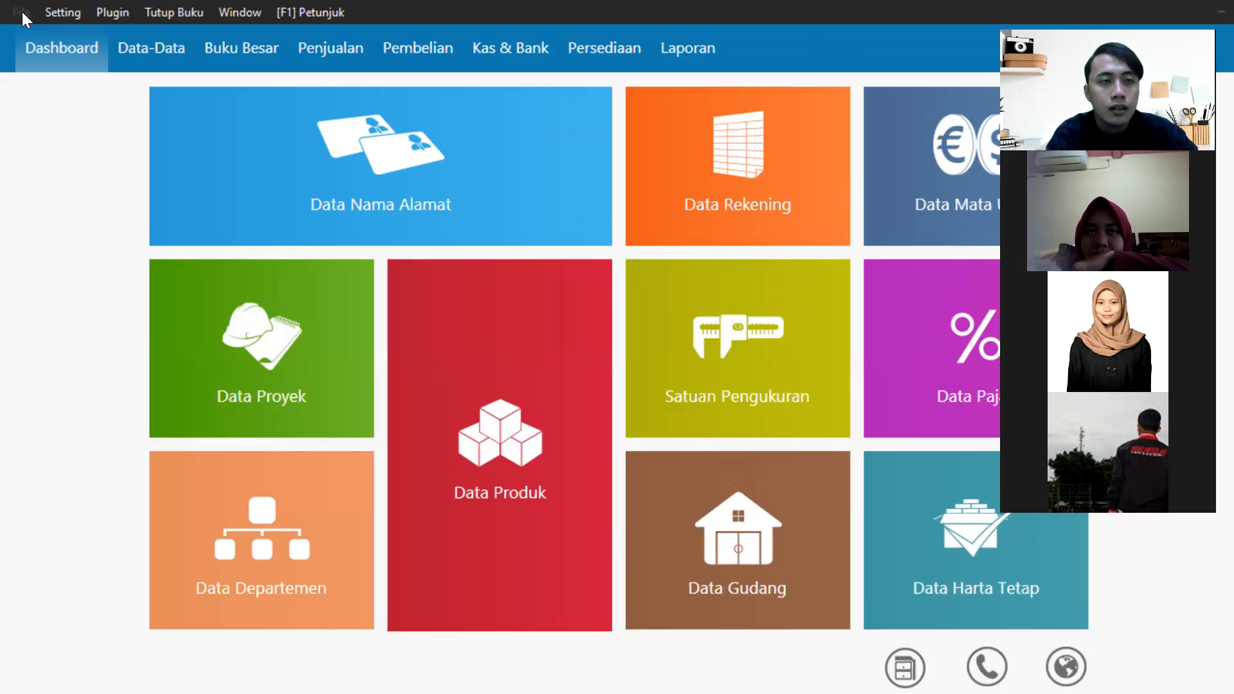
# Open the File menu from the company Dashboard.
pyautogui.click(22, 11)
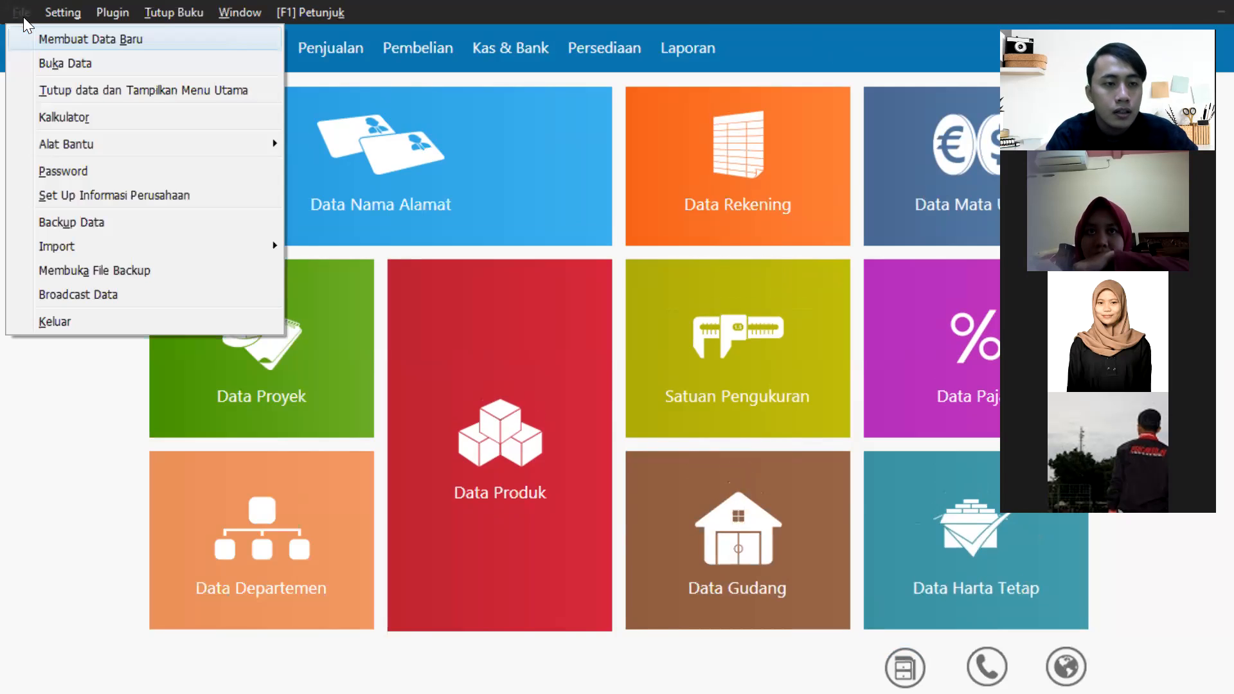
# Choose File > Keluar to bring up the Backup Data dialog.
pyautogui.click(60, 315)
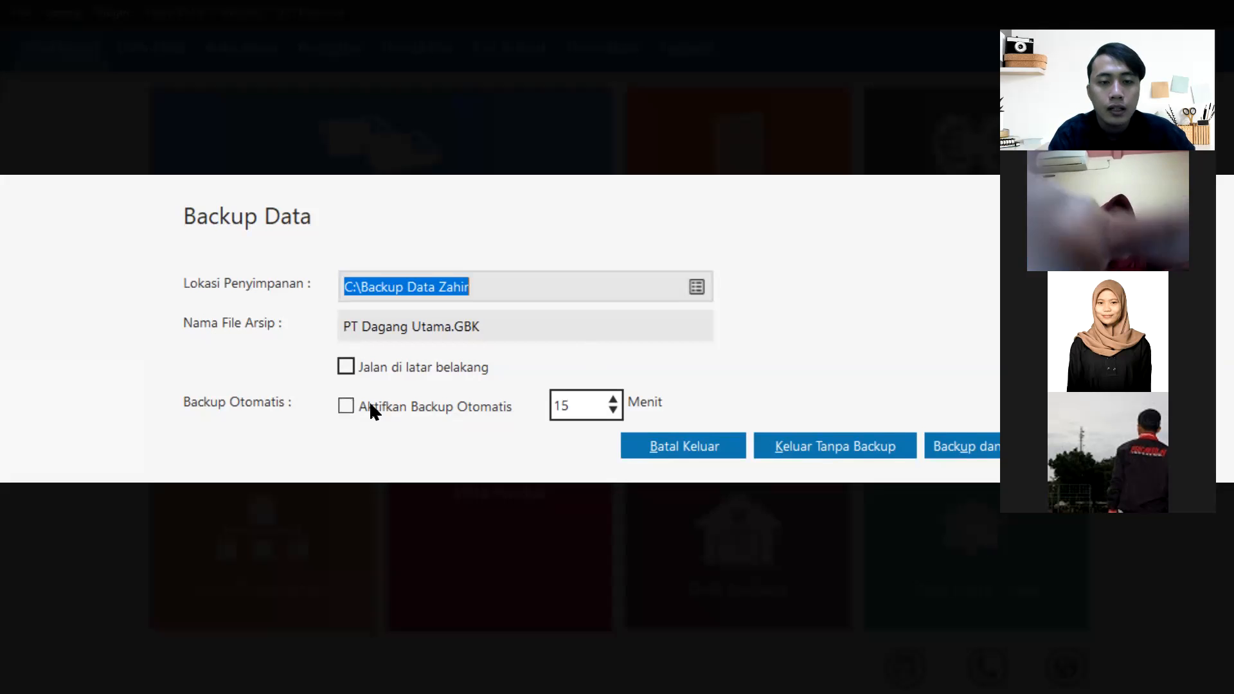
# Tick Jalan di latar belakang and leave Aktifkan Backup Otomatis unticked.
pyautogui.click(347, 364)
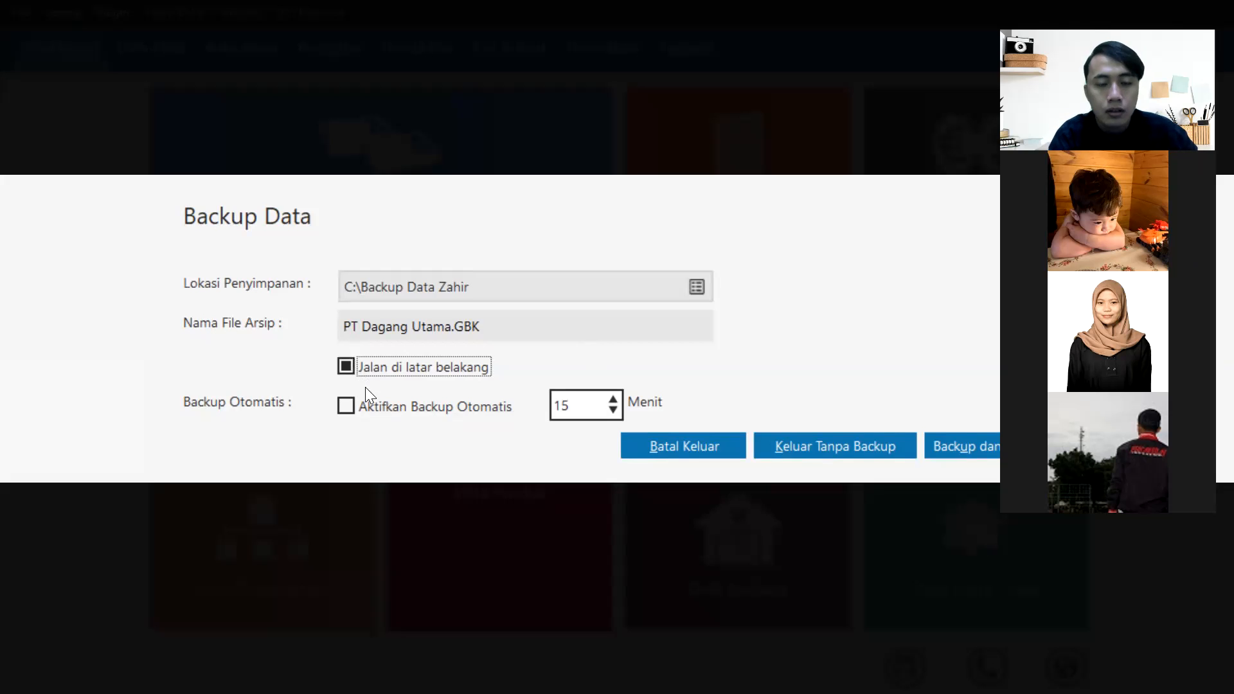
pyautogui.click(362, 406)
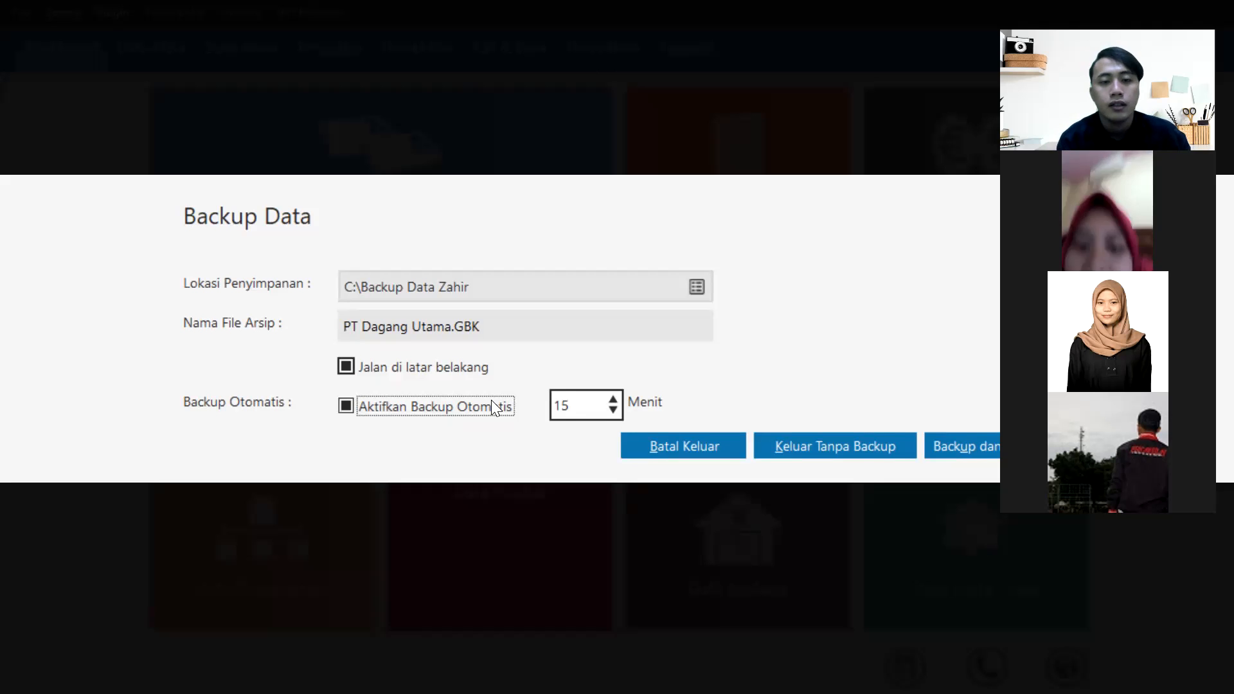
pyautogui.click(416, 405)
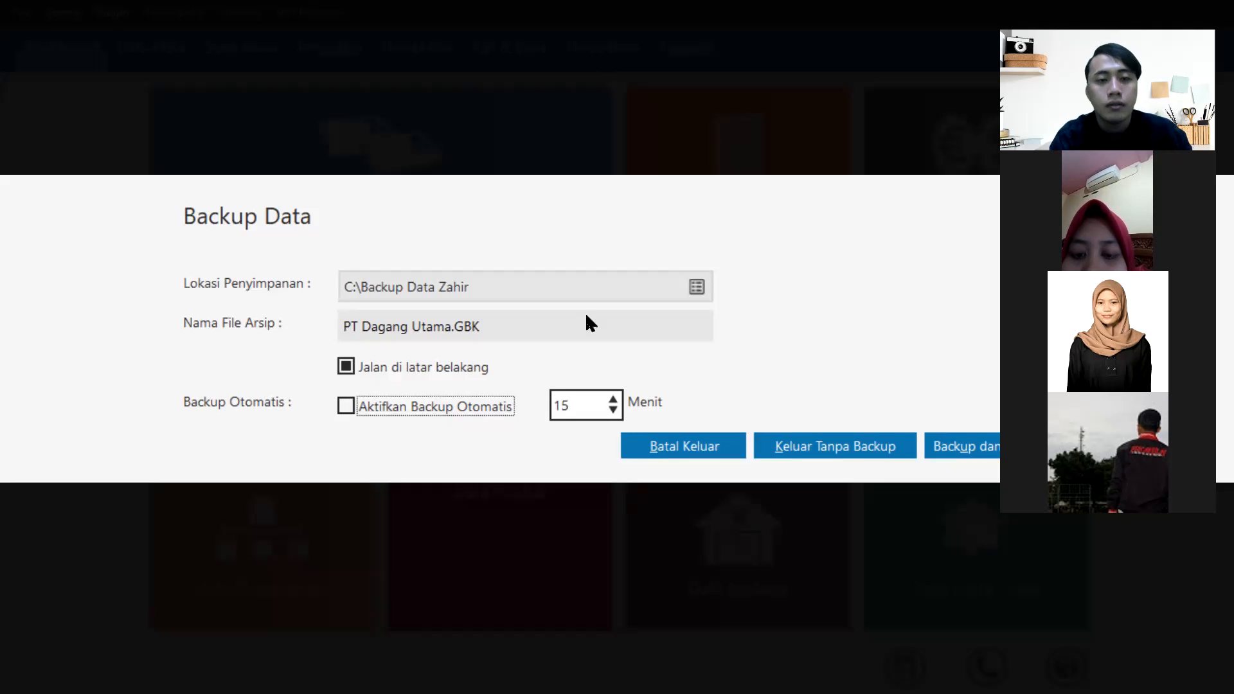
# Open the Lokasi Penyimpanan chooser, keeping Documents as the Save in folder.
pyautogui.click(696, 289)
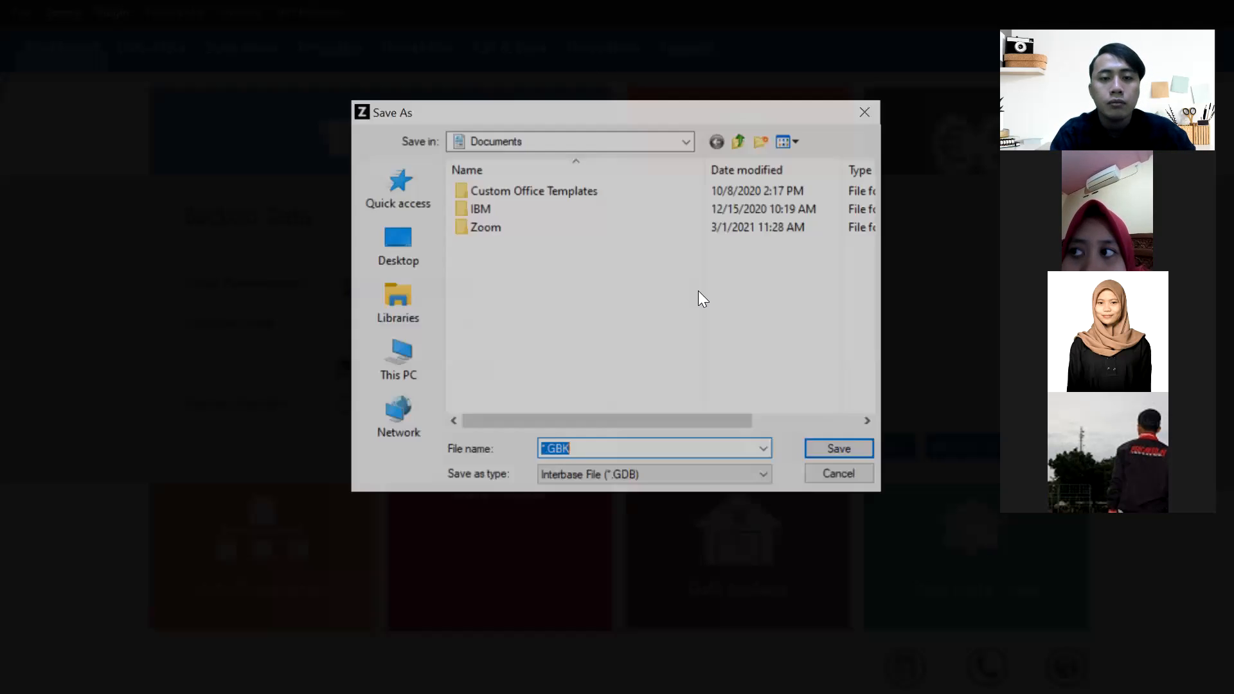
pyautogui.click(689, 141)
pyautogui.click(689, 141)
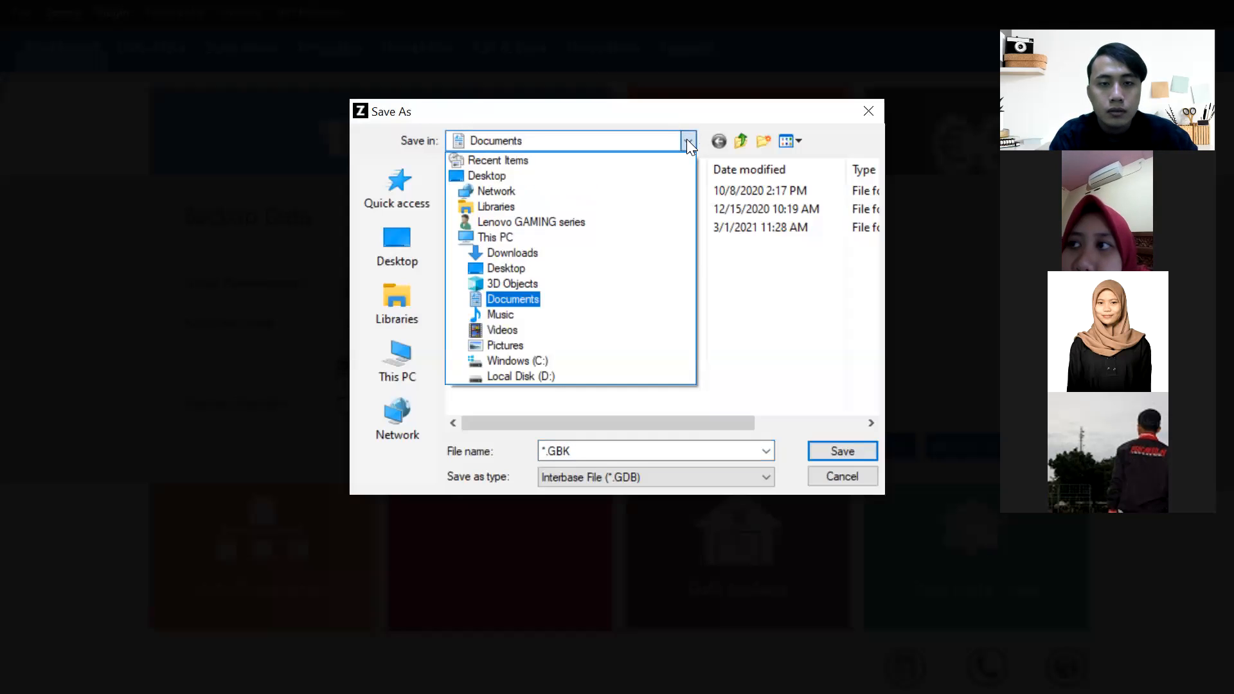
pyautogui.click(686, 139)
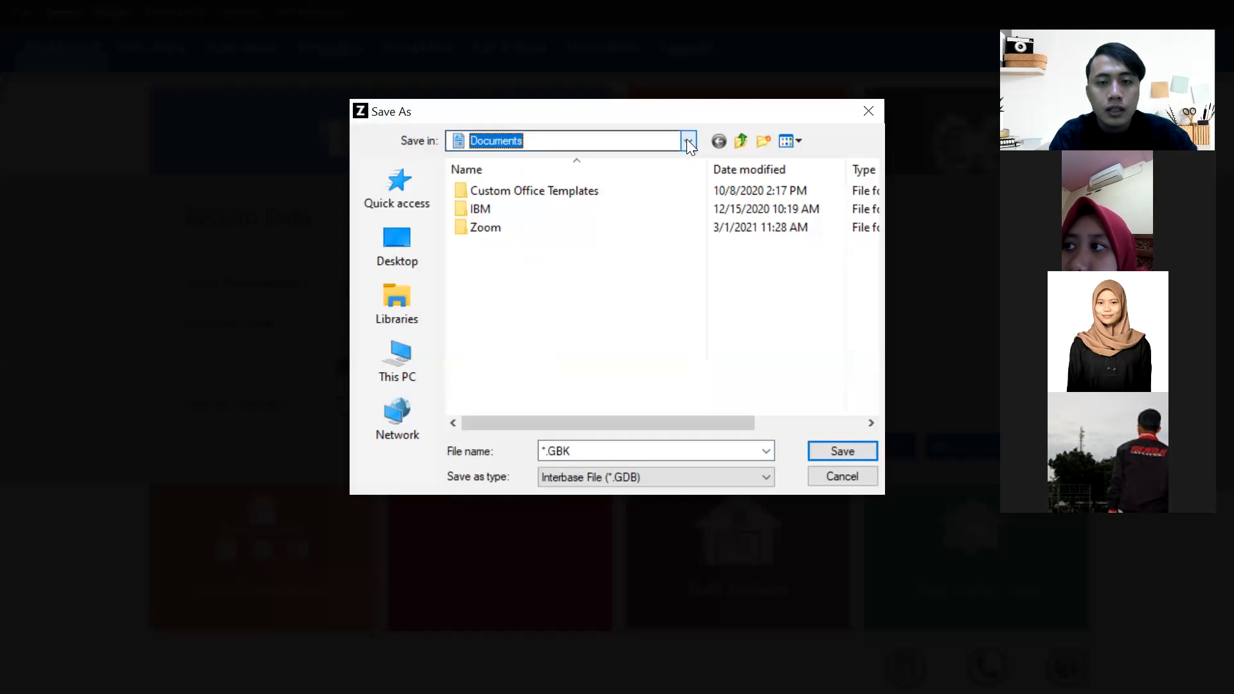
# Save Documents as the backup location, then browse the chooser via This PC into Windows (C:).
pyautogui.click(842, 452)
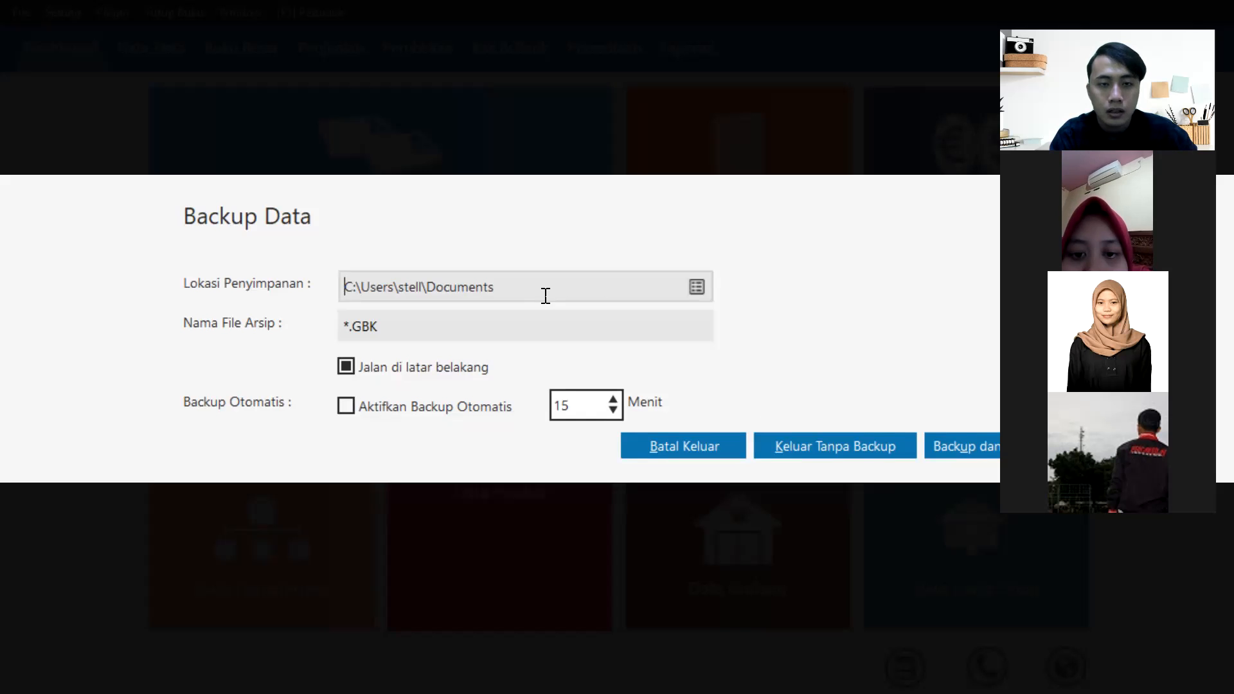
pyautogui.click(696, 286)
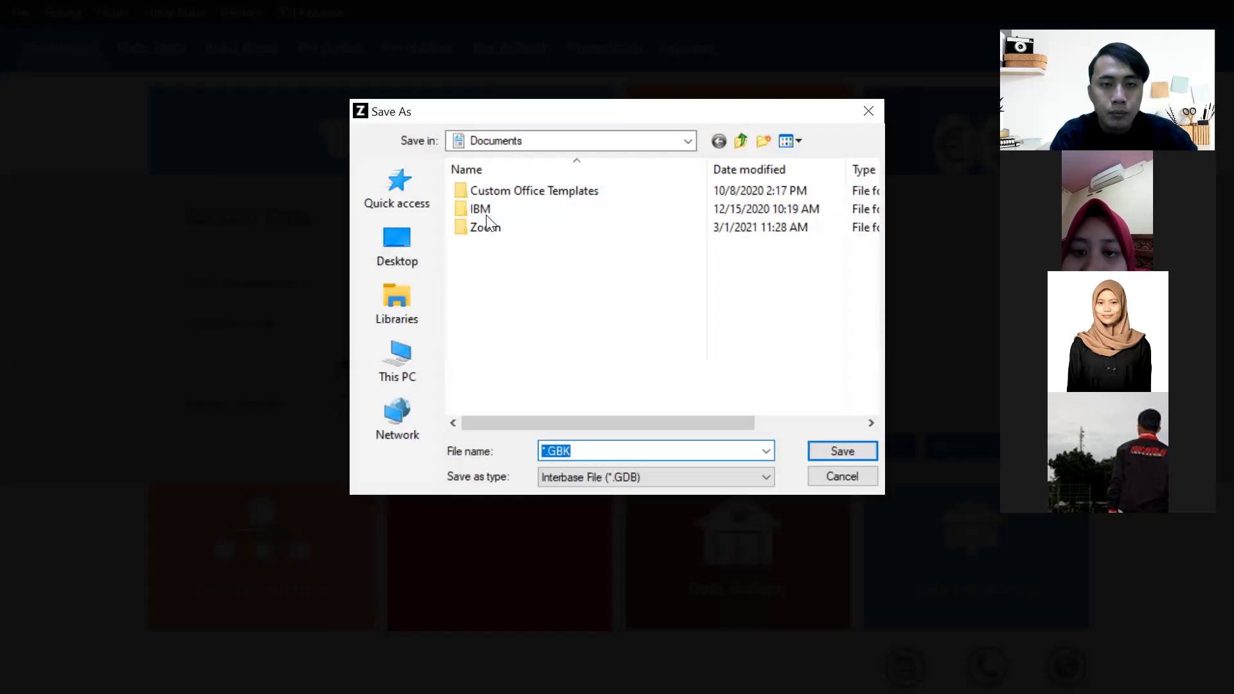
pyautogui.click(686, 143)
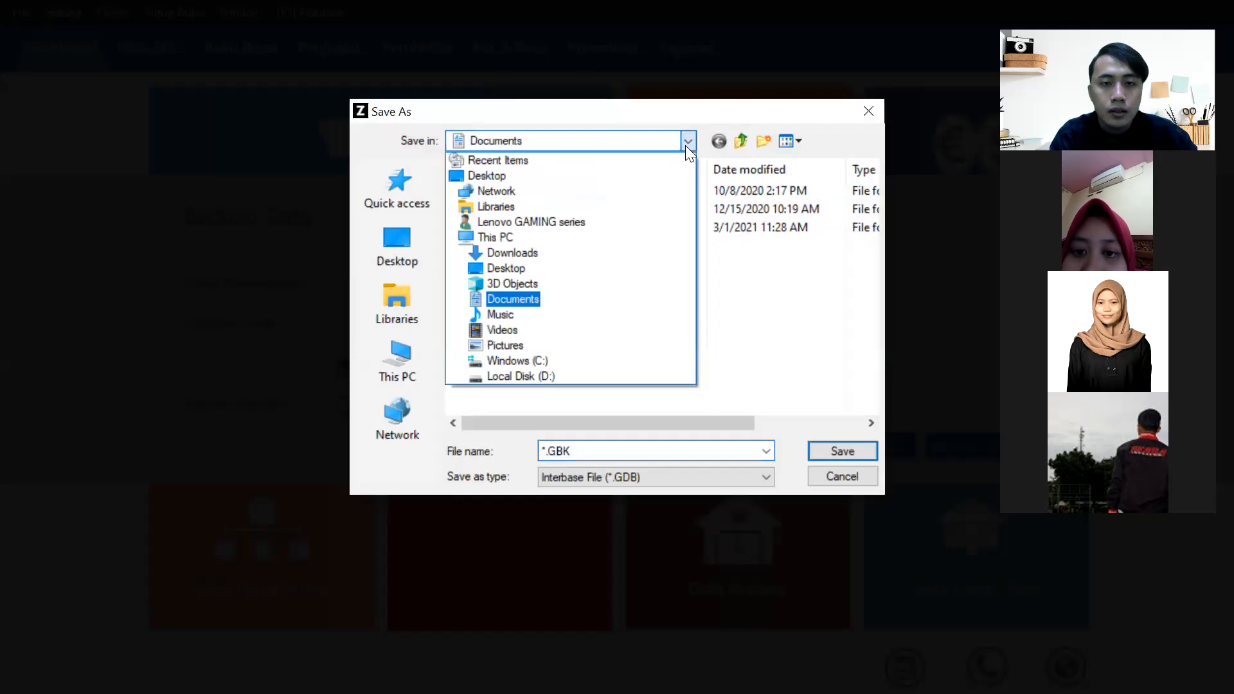
pyautogui.click(506, 238)
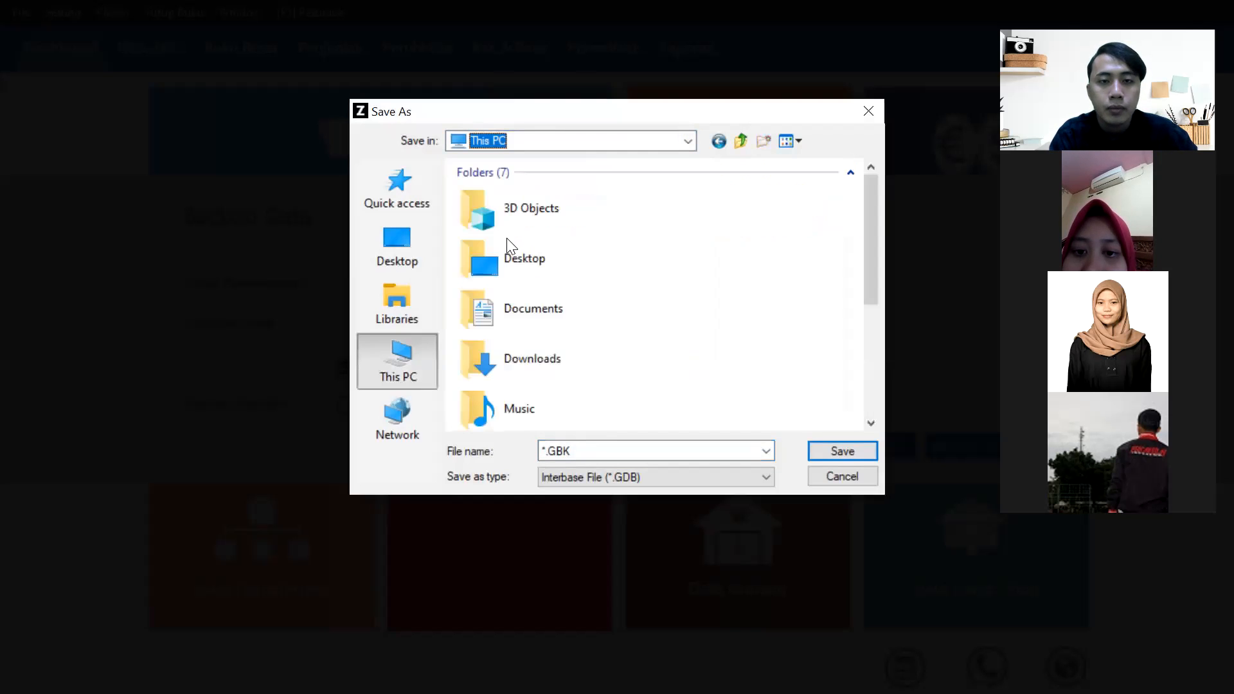
pyautogui.moveTo(872, 232); pyautogui.dragTo(876, 369)
pyautogui.doubleClick(626, 336)
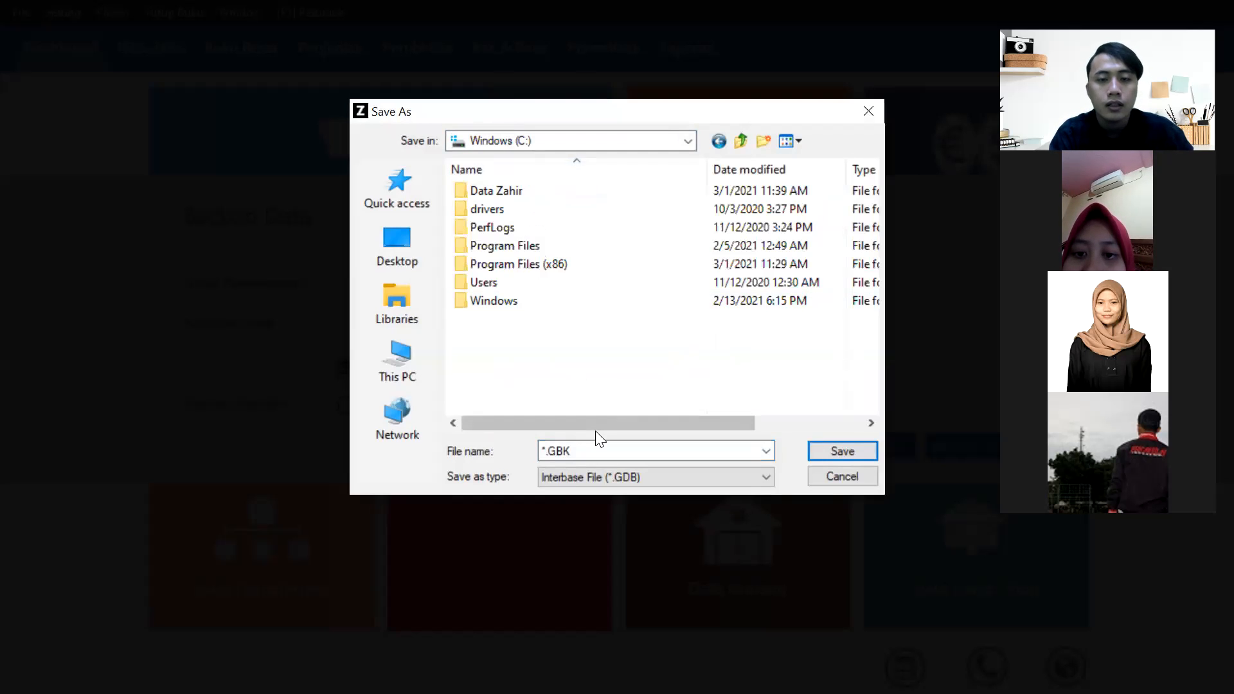
# Create a new folder named 'backup data zahir' on drive C.
pyautogui.rightClick(588, 363)
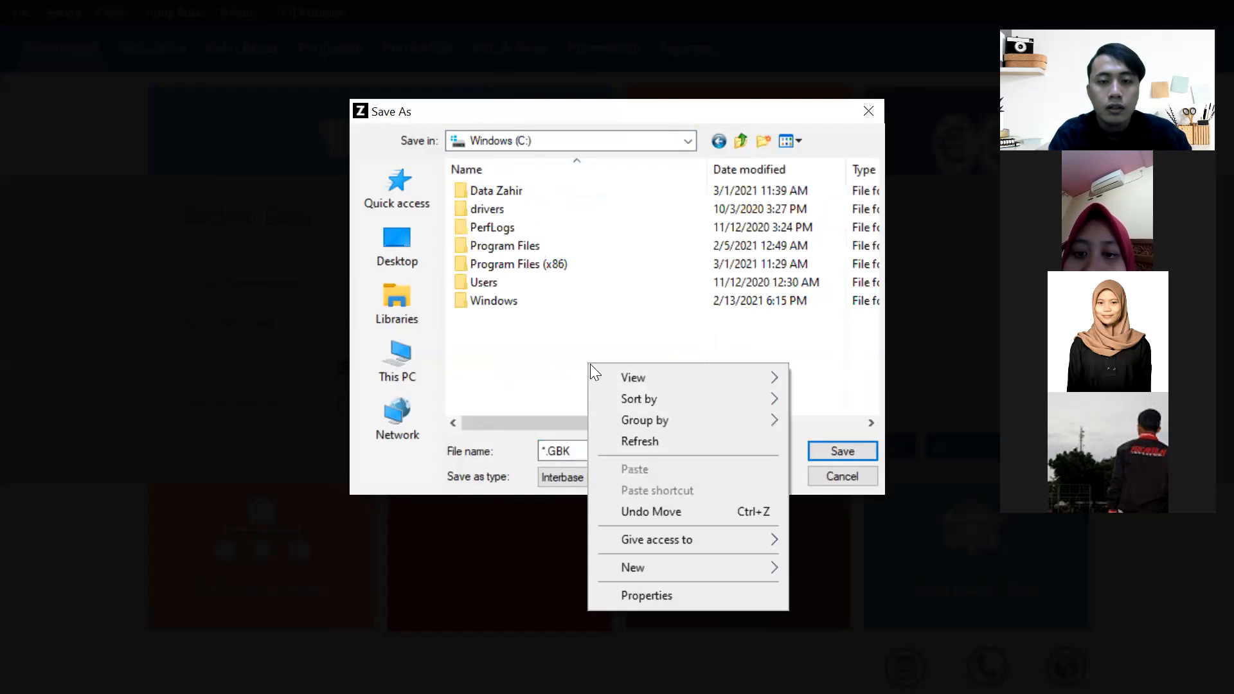
pyautogui.click(703, 568)
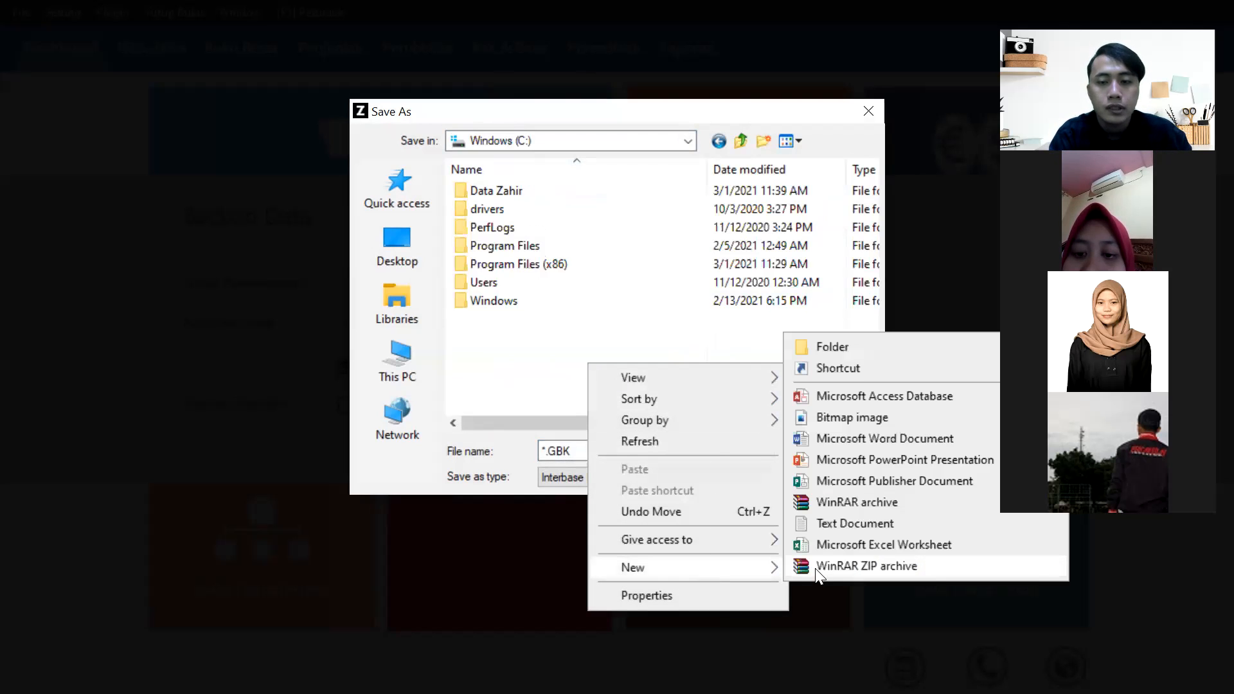
pyautogui.click(846, 349)
pyautogui.write('ba')
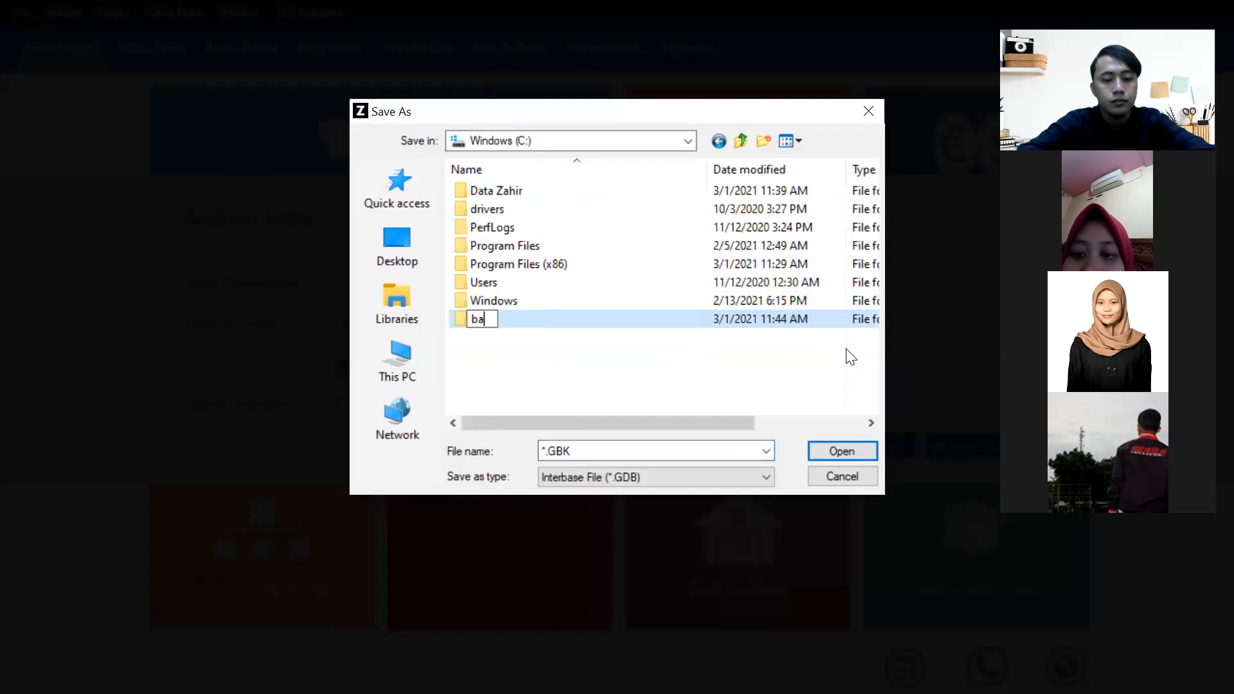
pyautogui.write('ckup dT')
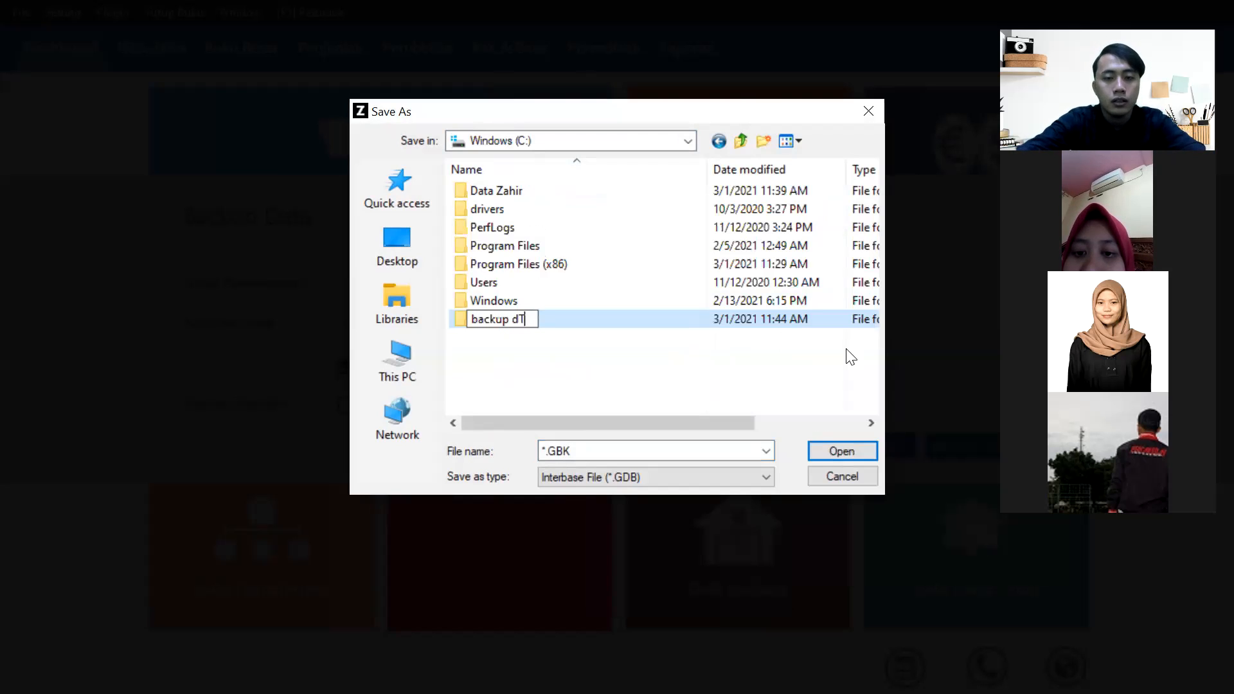
pyautogui.press('BackSpace')
pyautogui.write('ata zahir')
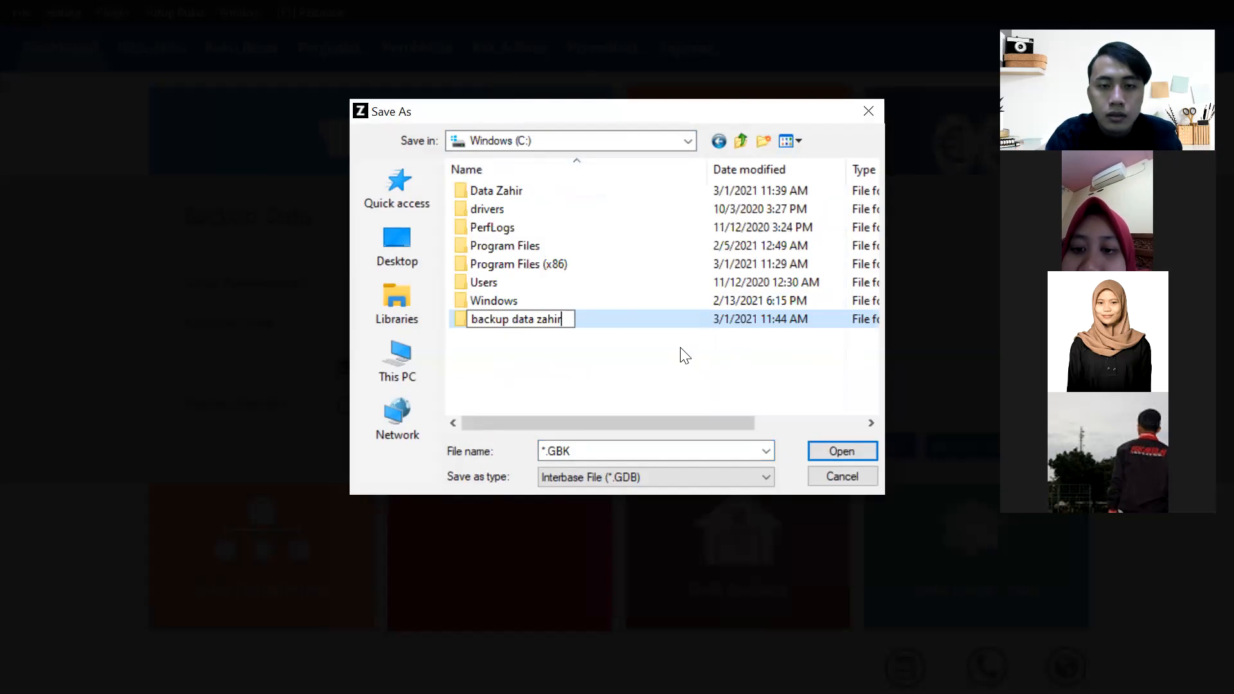
pyautogui.press('Return')
# Save the backup inside 'backup data zahir' as dagangutamabackup.GBK.
pyautogui.doubleClick(605, 319)
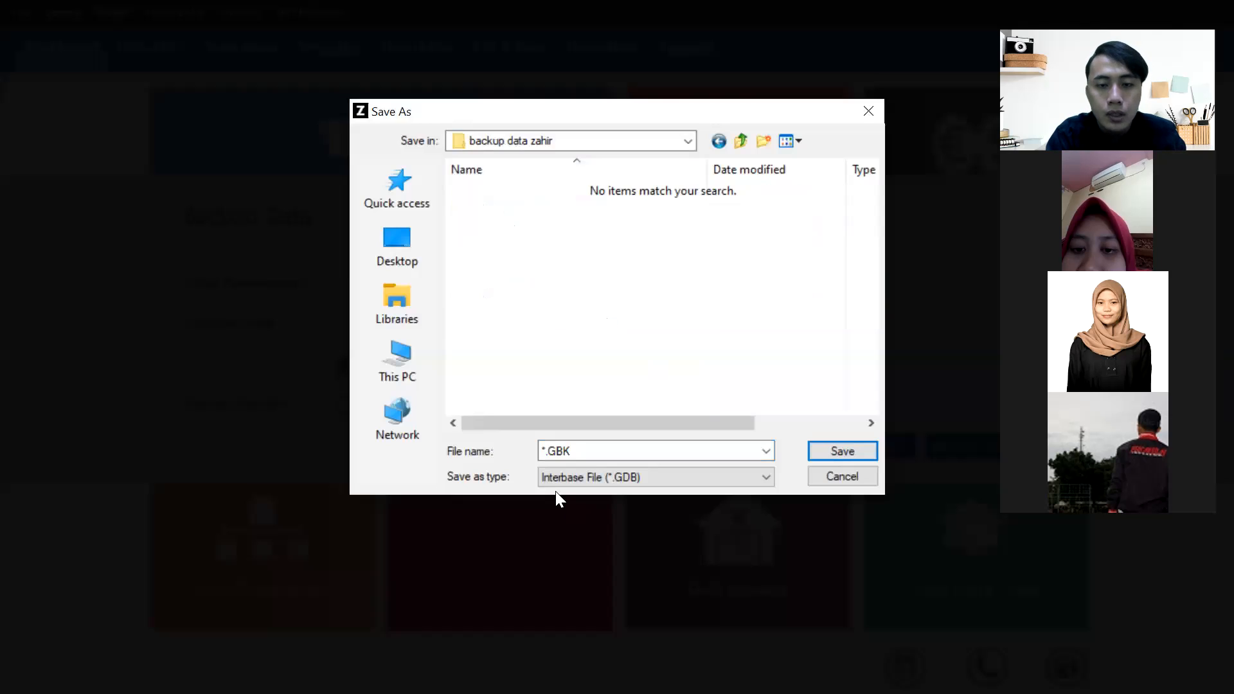
pyautogui.doubleClick(540, 451)
pyautogui.click(540, 451)
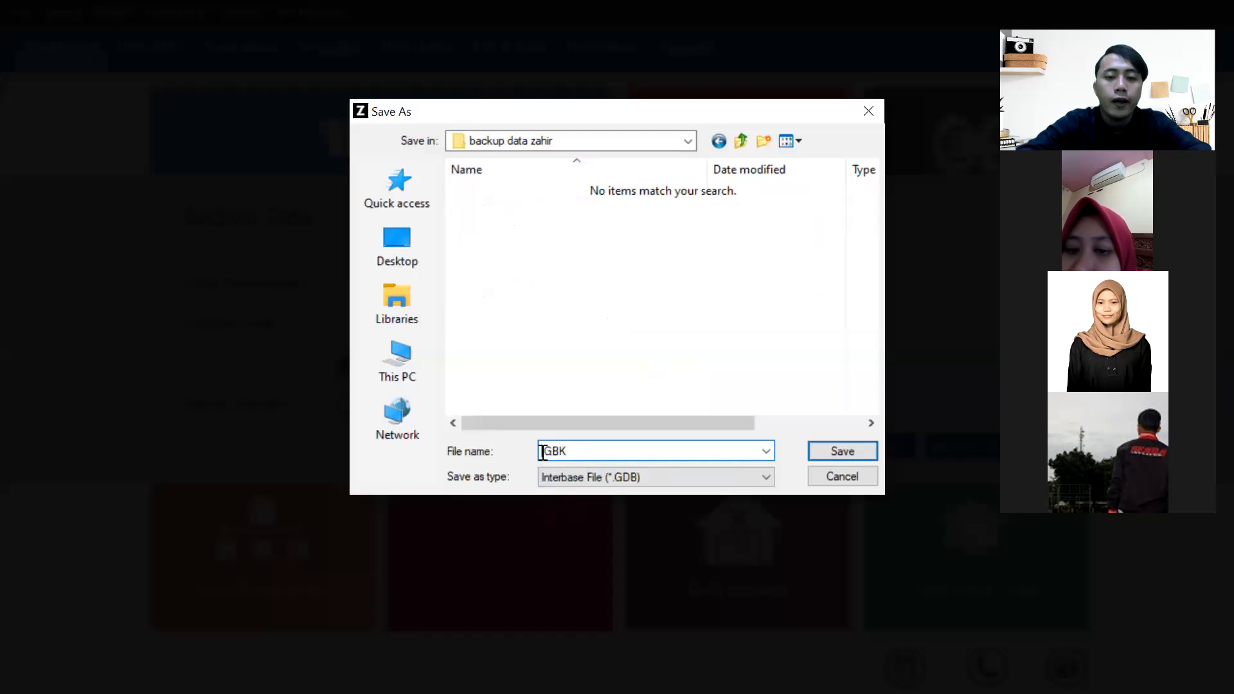
pyautogui.write('dagangutamabackup.')
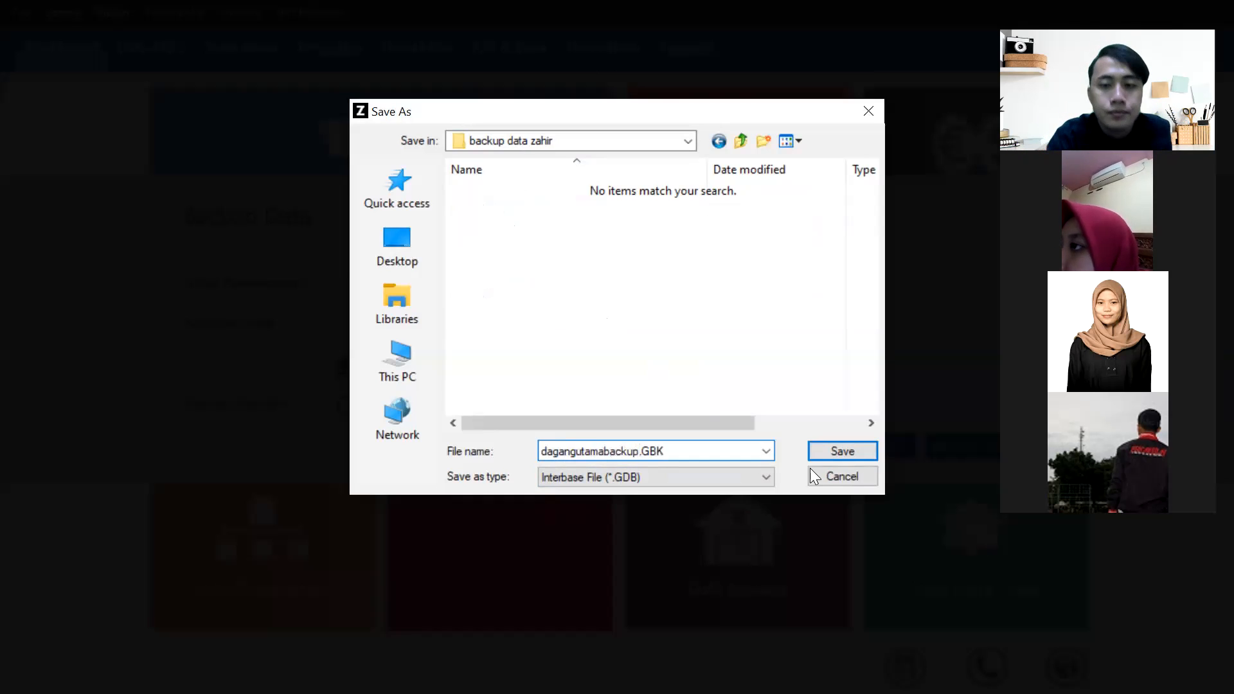
pyautogui.click(836, 452)
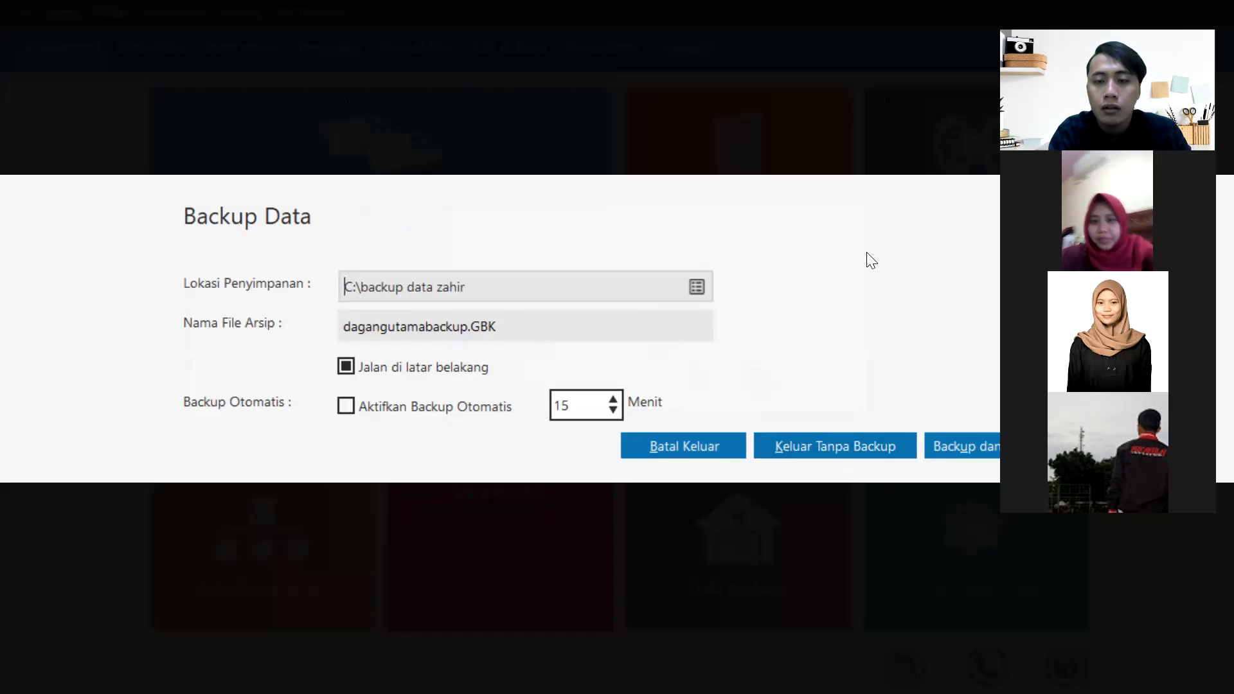
# Run 'Backup dan Keluar' to write dagangutamabackup.GBK and close Zahir.
pyautogui.click(629, 93)
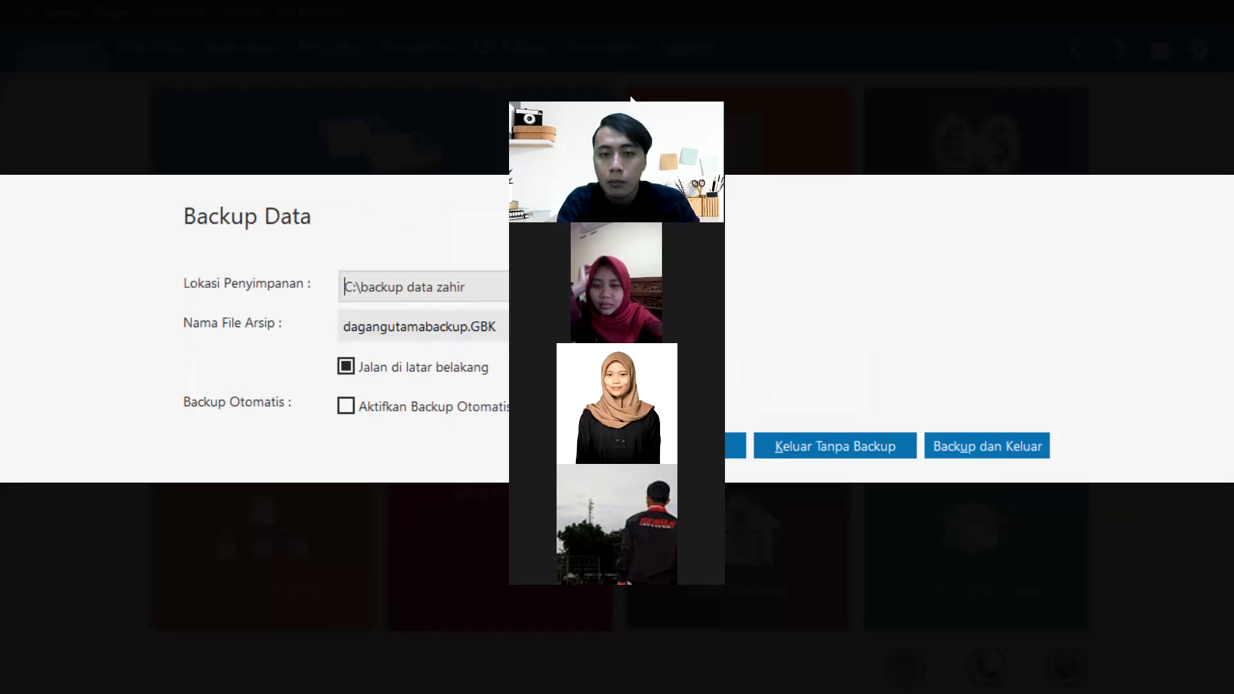
pyautogui.moveTo(630, 97); pyautogui.dragTo(1144, 18)
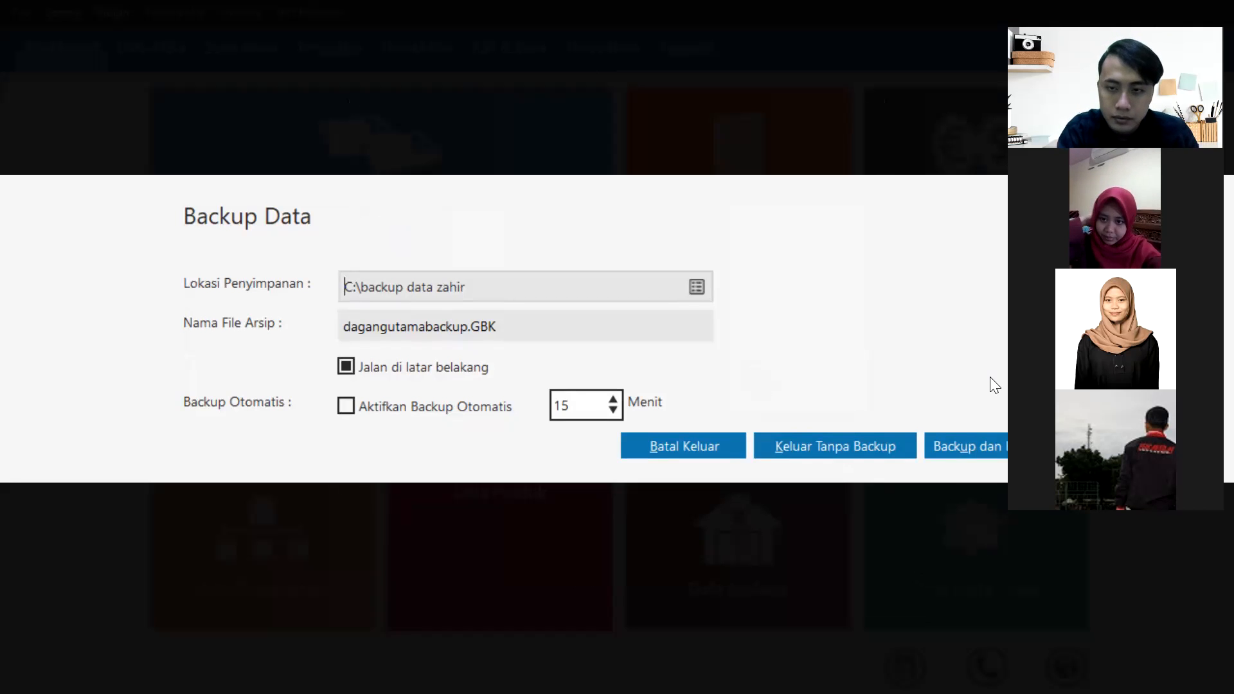
pyautogui.click(962, 439)
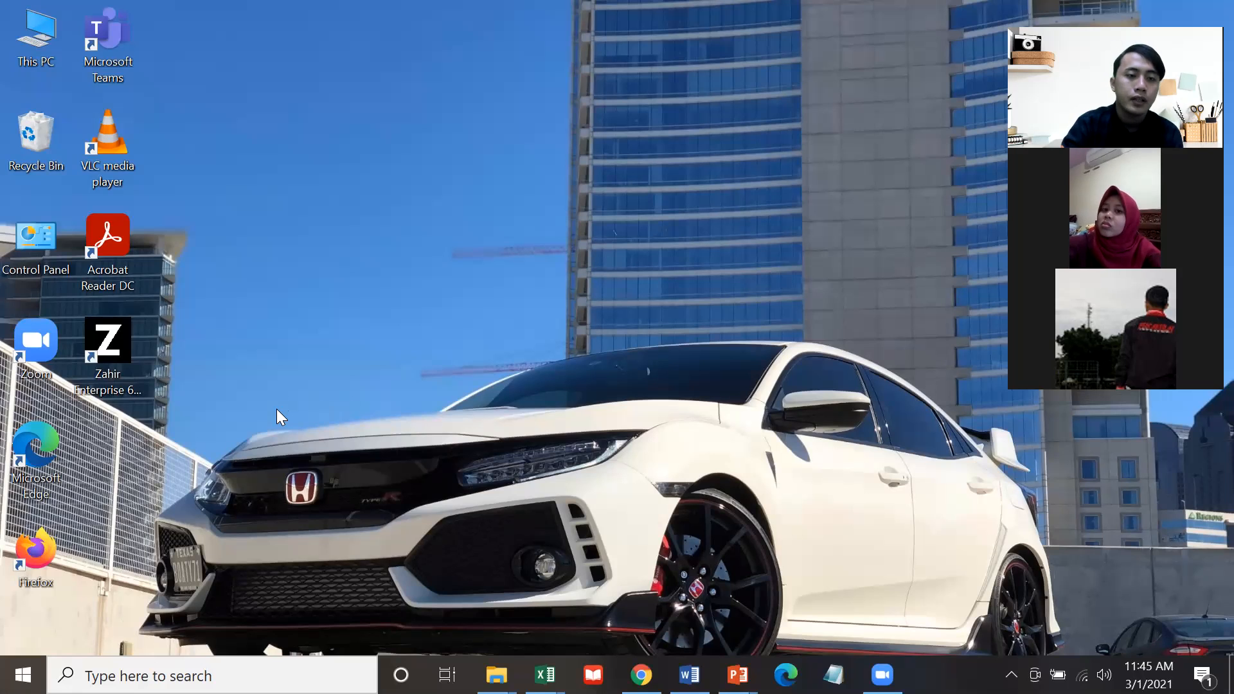
# Relaunch Zahir from the desktop and reopen the previous company data, dismissing the password notice.
pyautogui.doubleClick(107, 353)
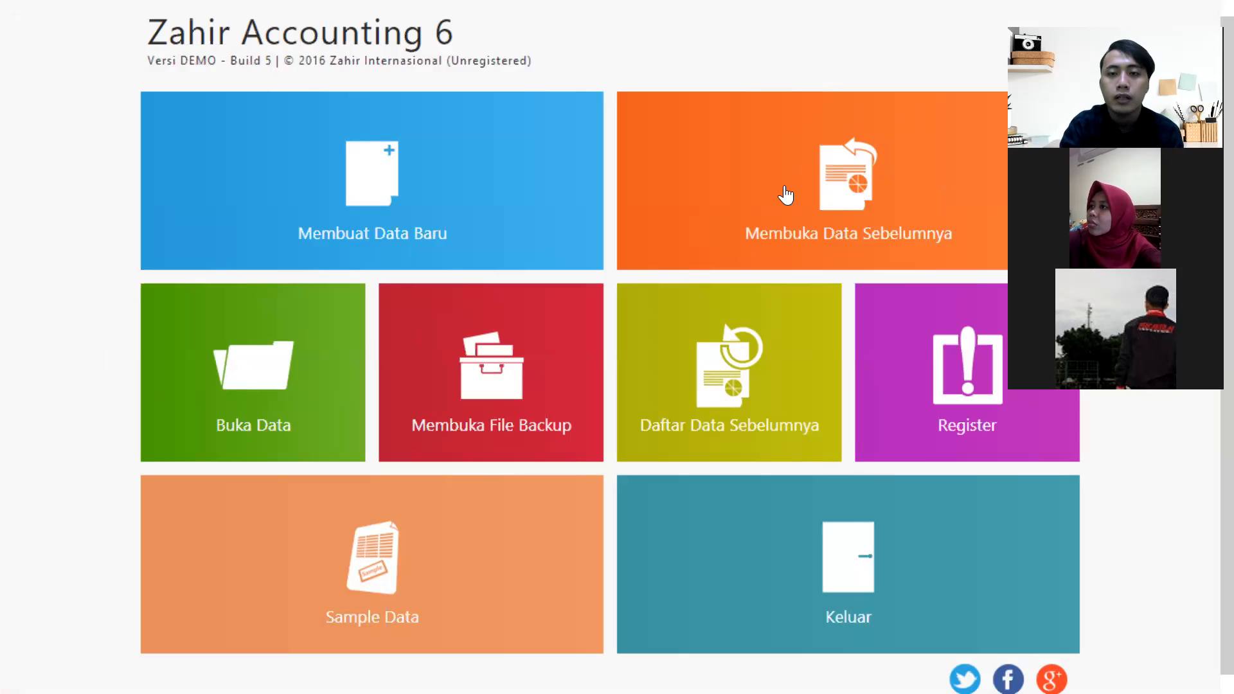
pyautogui.click(849, 203)
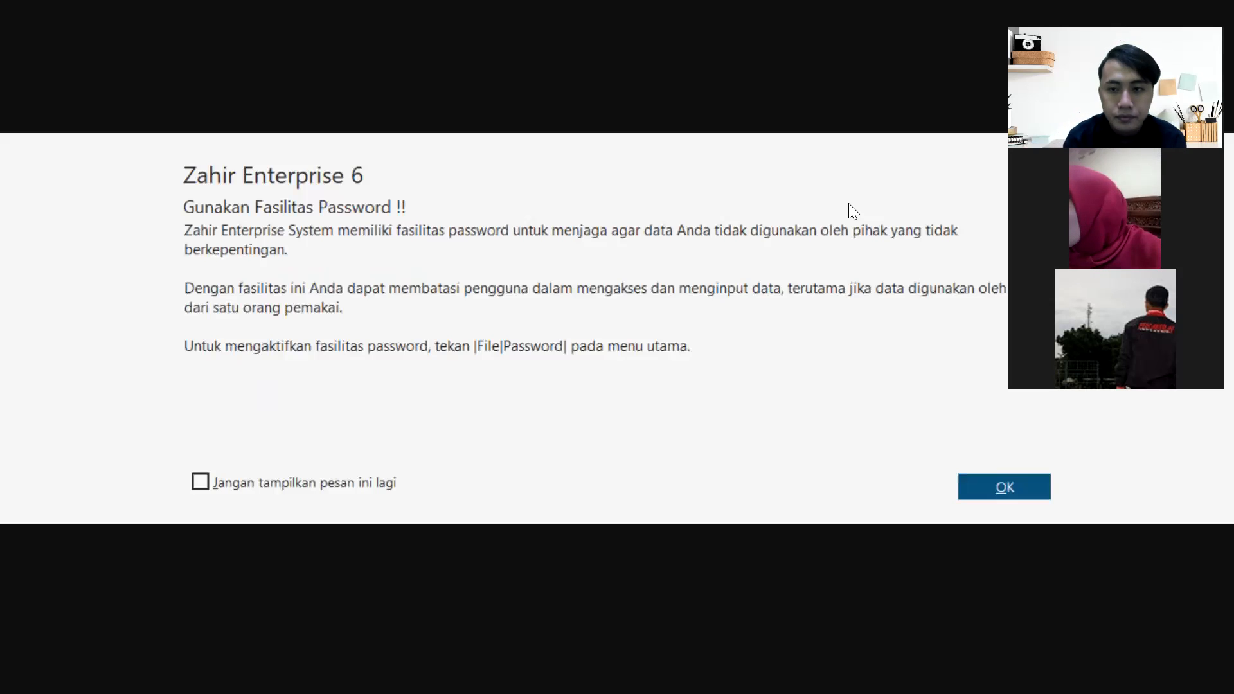
pyautogui.click(971, 479)
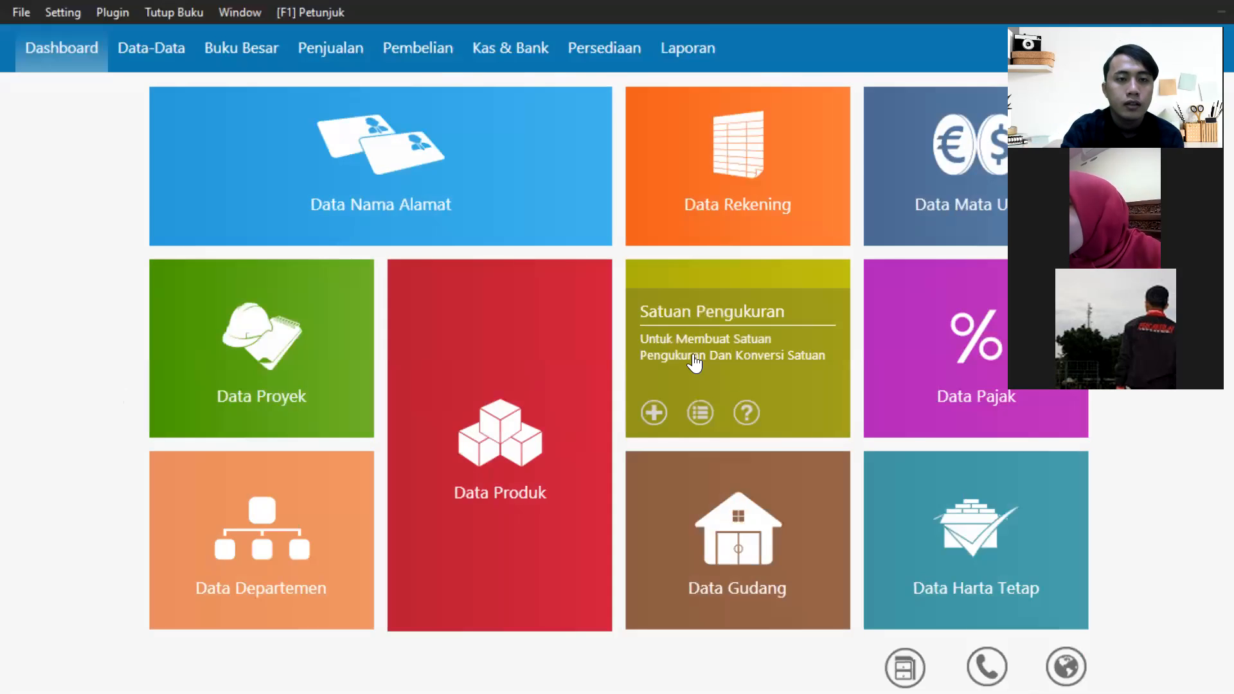
# Go to Data-Data and open the Data Nama Alamat address list.
pyautogui.moveTo(344, 119)
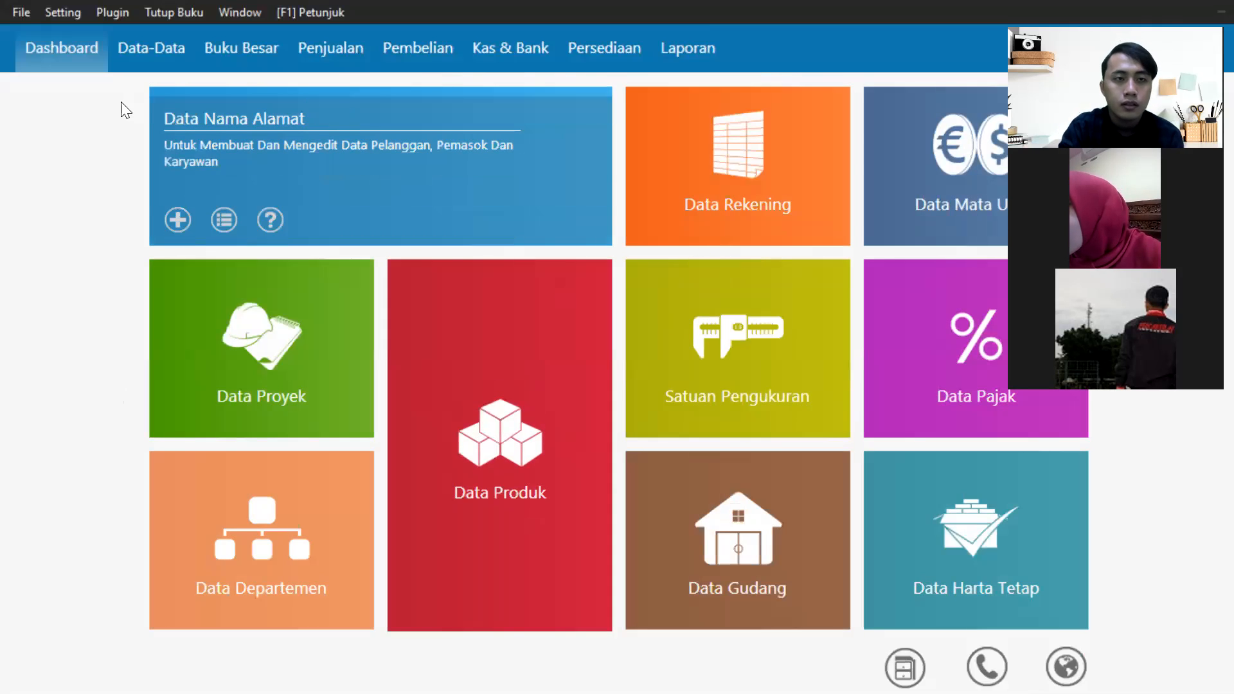
pyautogui.click(22, 12)
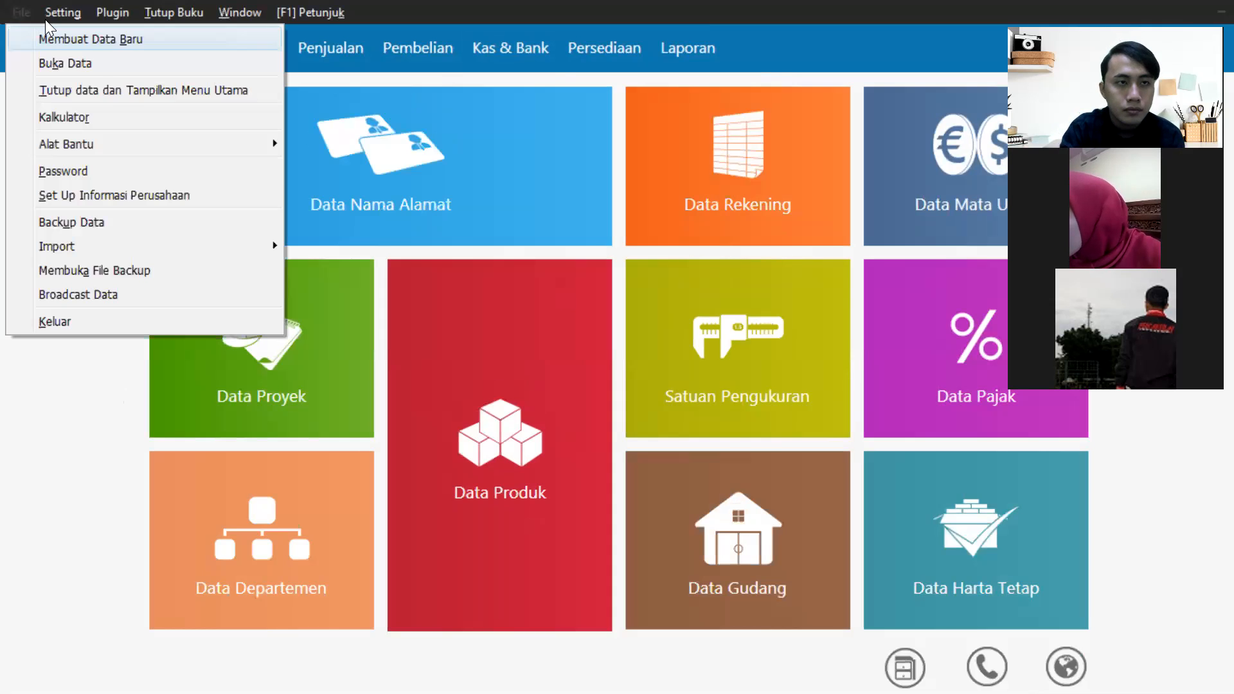
pyautogui.click(263, 58)
pyautogui.click(262, 58)
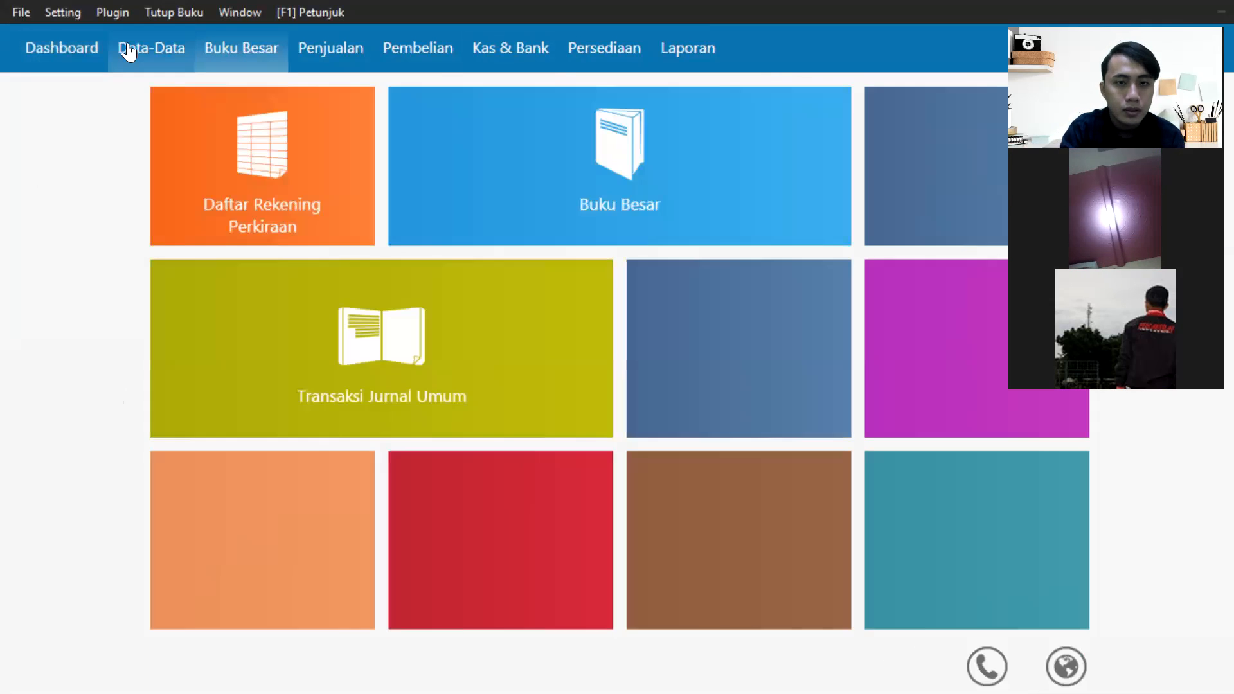
pyautogui.click(124, 49)
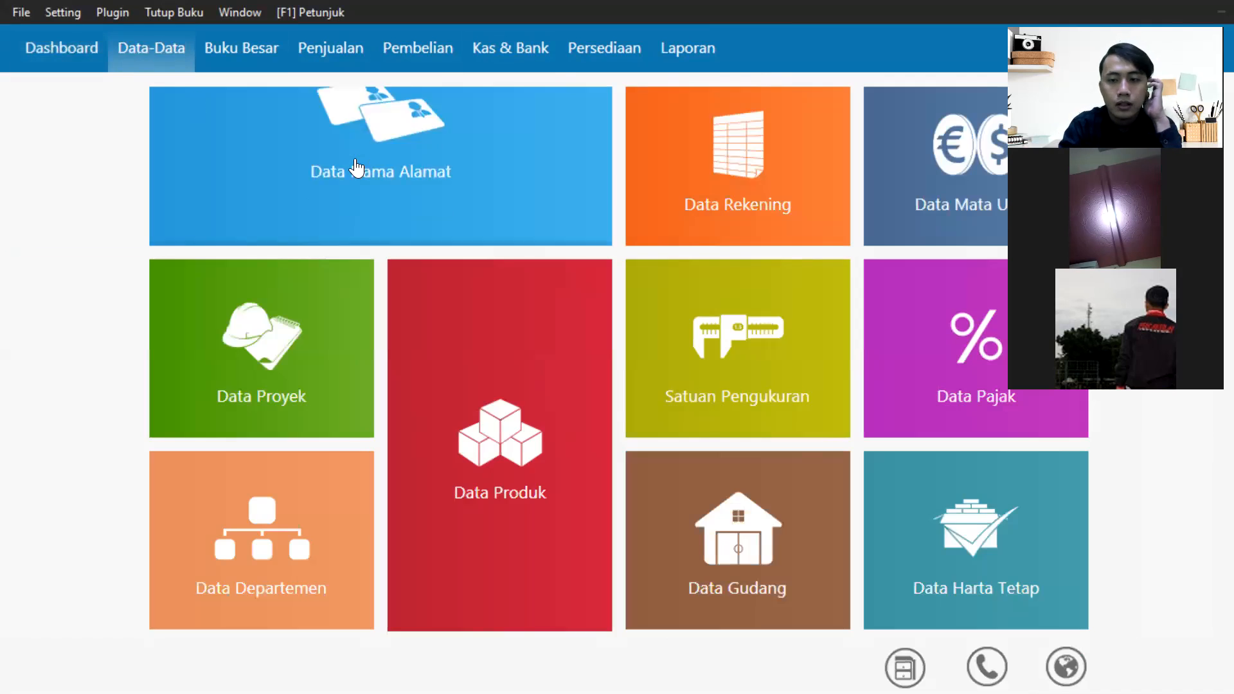
pyautogui.click(285, 162)
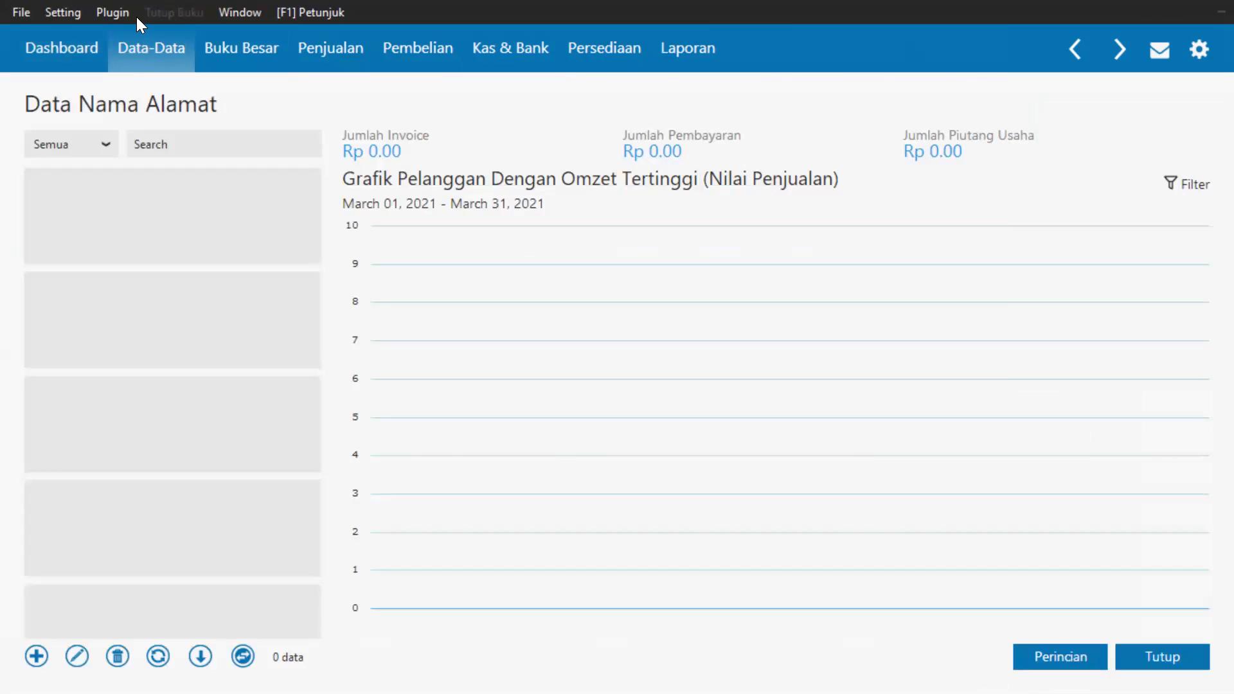
# Browse the Setting, Plugin and Window menus, then choose File > Tutup data dan Tampilkan Menu Utama.
pyautogui.click(63, 13)
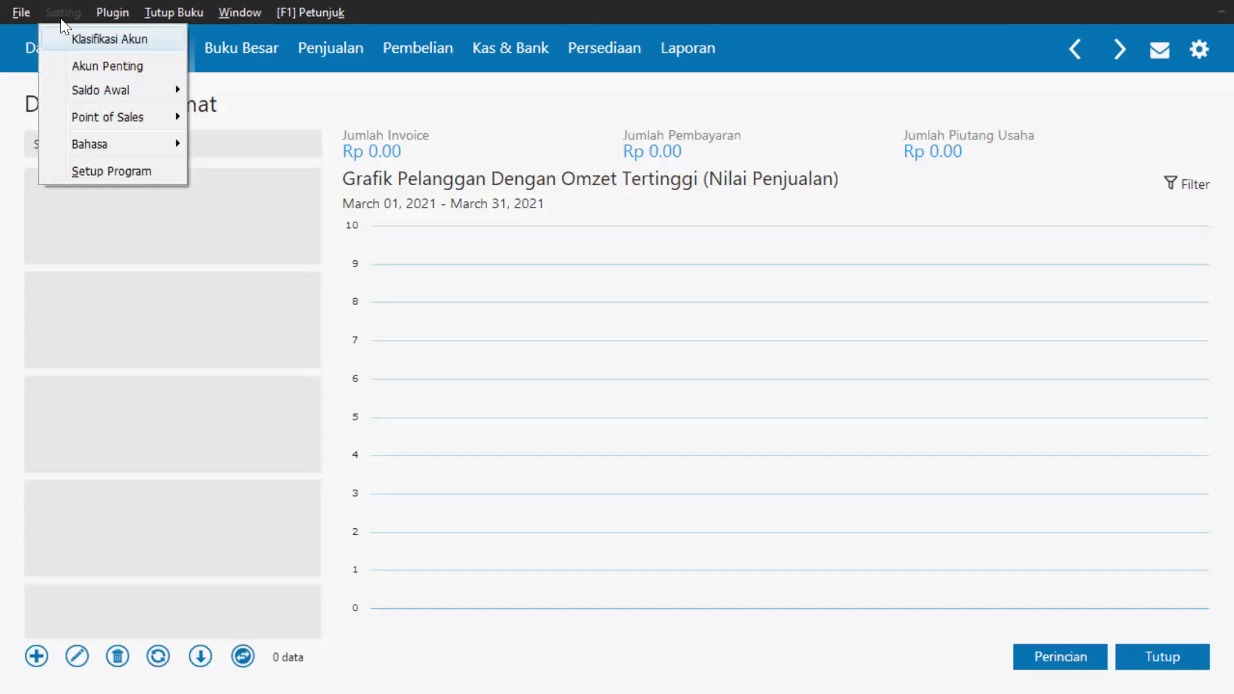
pyautogui.click(38, 15)
pyautogui.click(52, 14)
pyautogui.moveTo(121, 18)
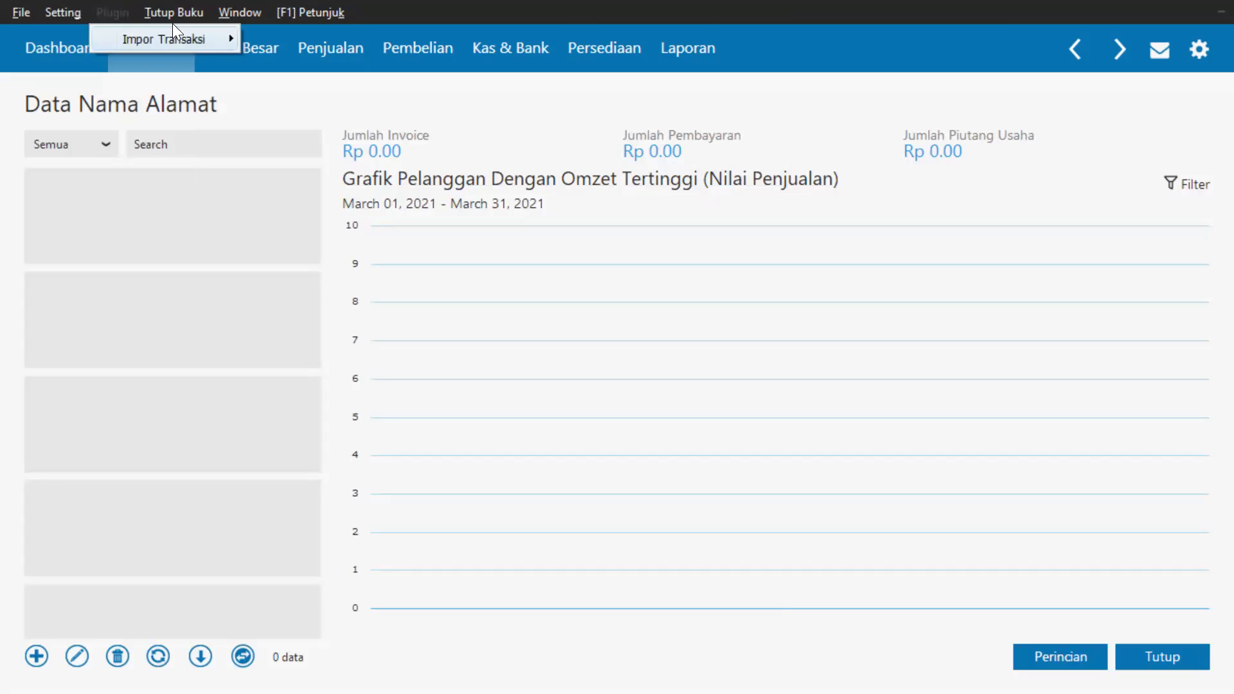
pyautogui.press('Right')
pyautogui.press('Right')
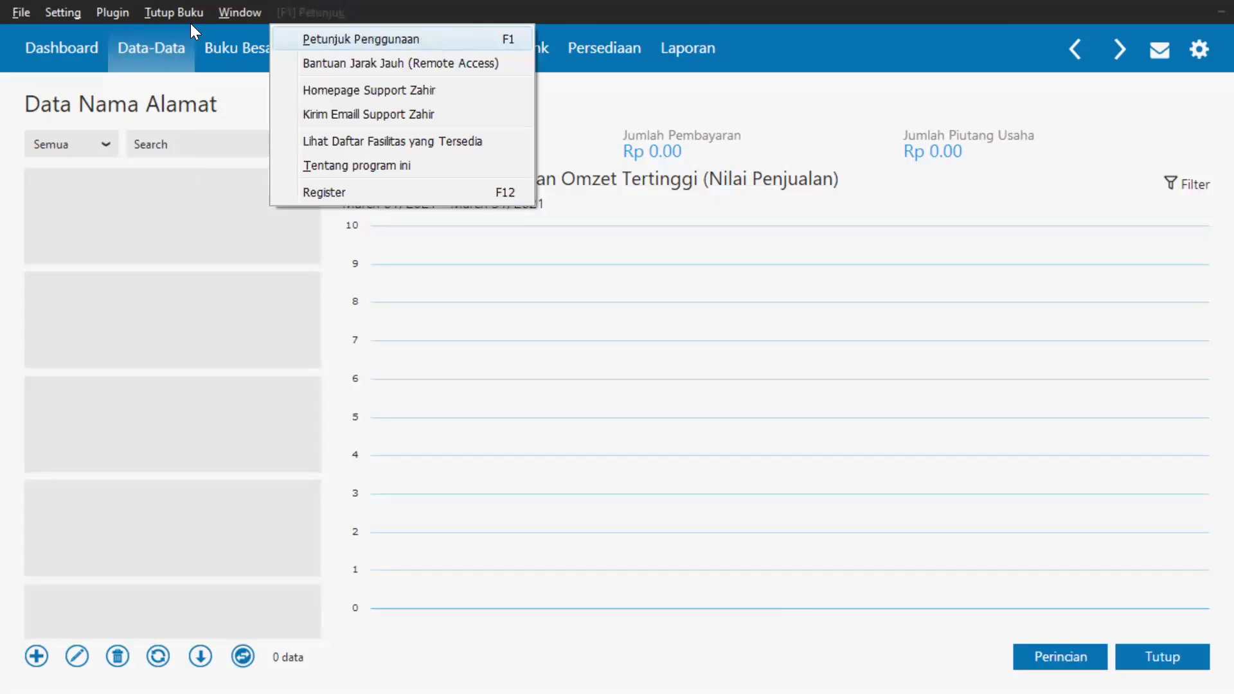
pyautogui.moveTo(18, 13)
pyautogui.click(45, 90)
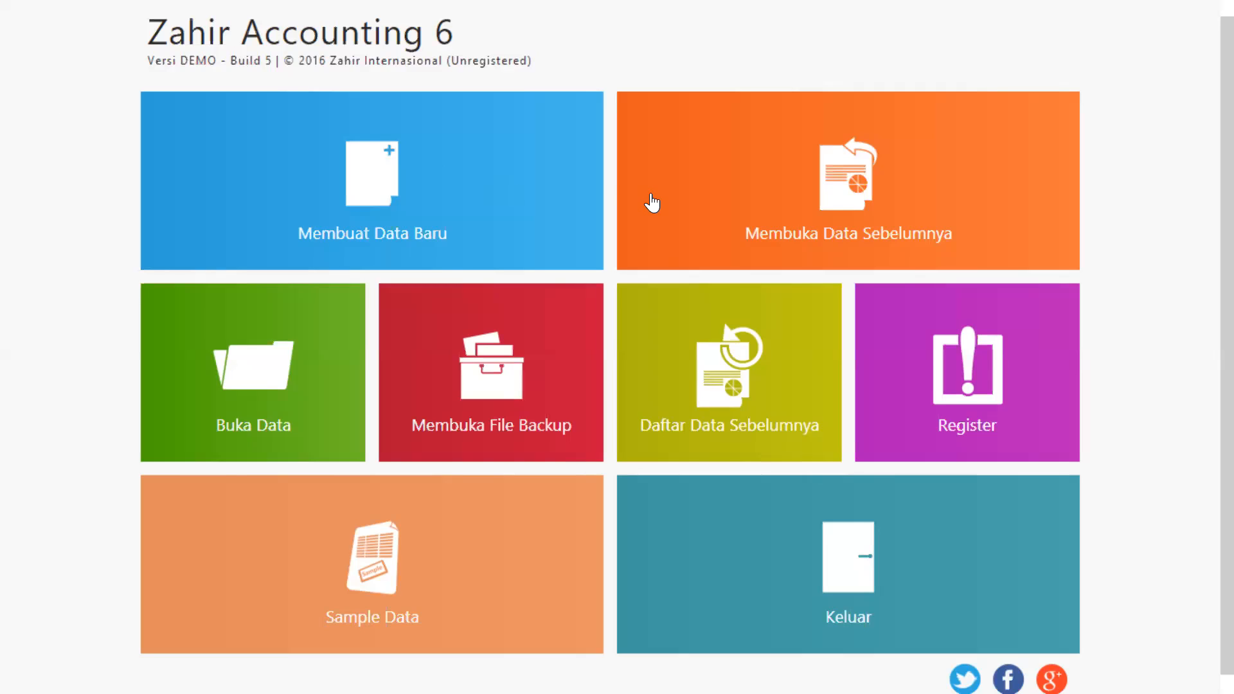
# Reopen the previous company data via Membuka Data Sebelumnya and dismiss the password notice.
pyautogui.click(651, 203)
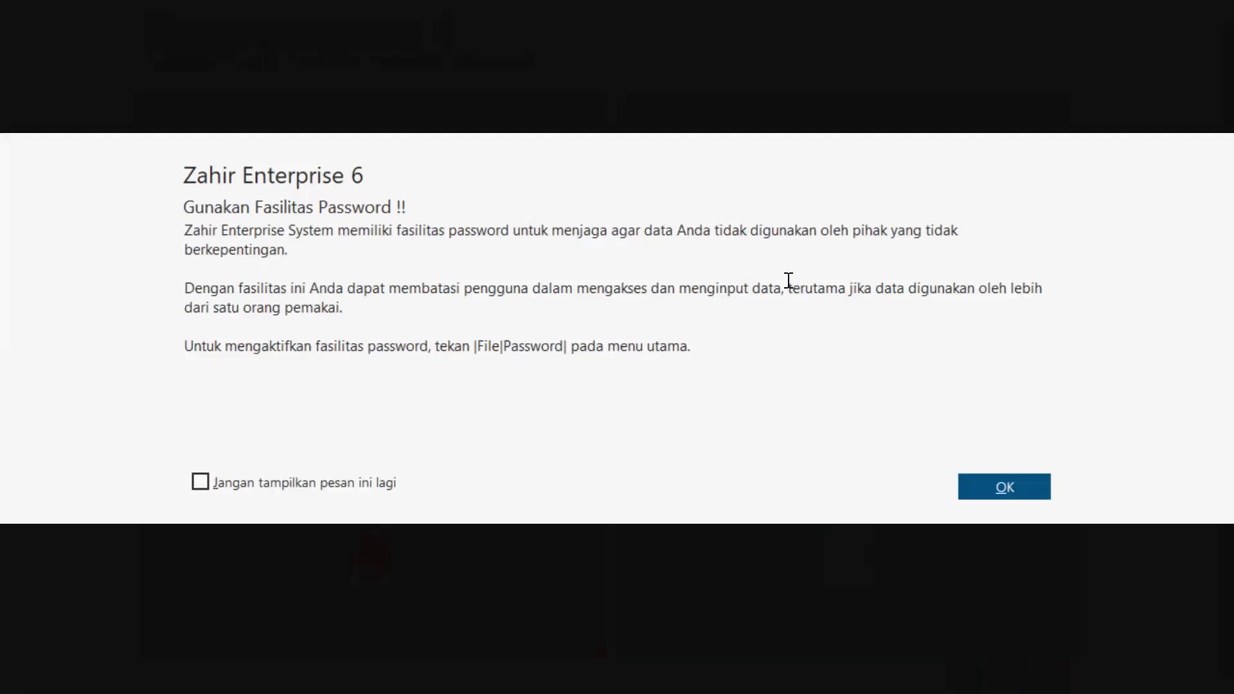
pyautogui.click(1000, 486)
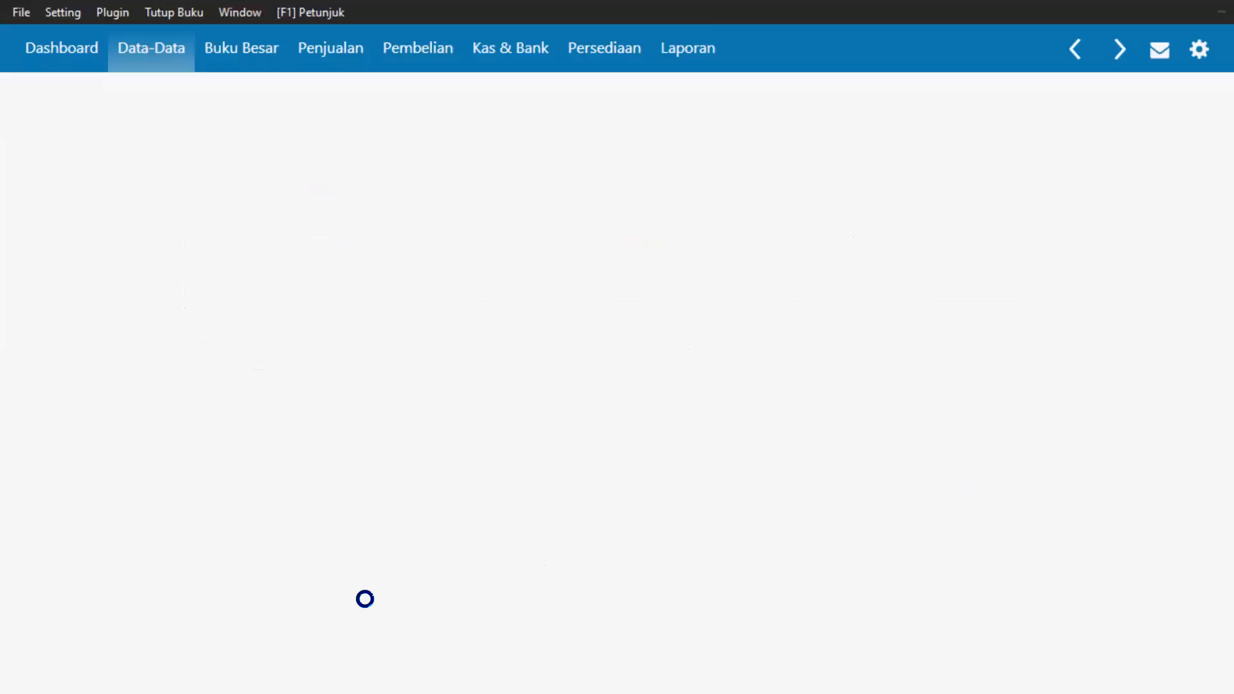
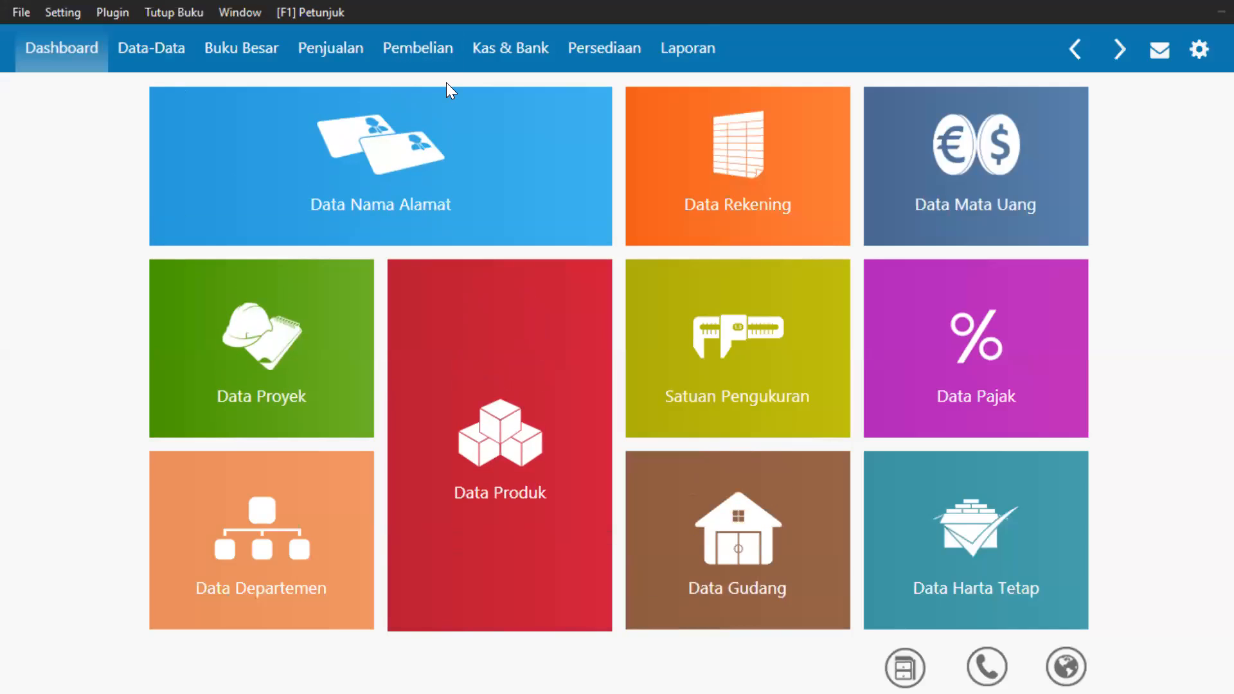
# From the company dashboard, open the File menu to begin exiting the company data.
pyautogui.click(16, 12)
# Exit via Keluar and choose Keluar Tanpa Backup in the Backup Data dialog.
pyautogui.click(93, 321)
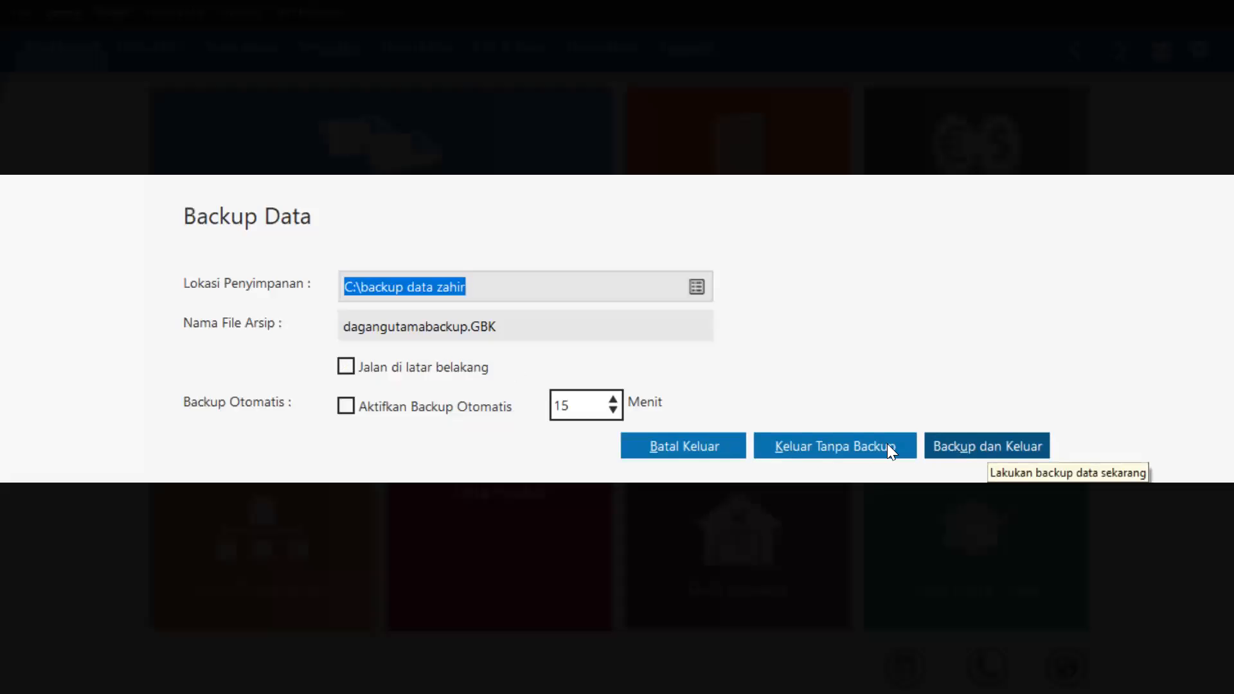
pyautogui.click(867, 448)
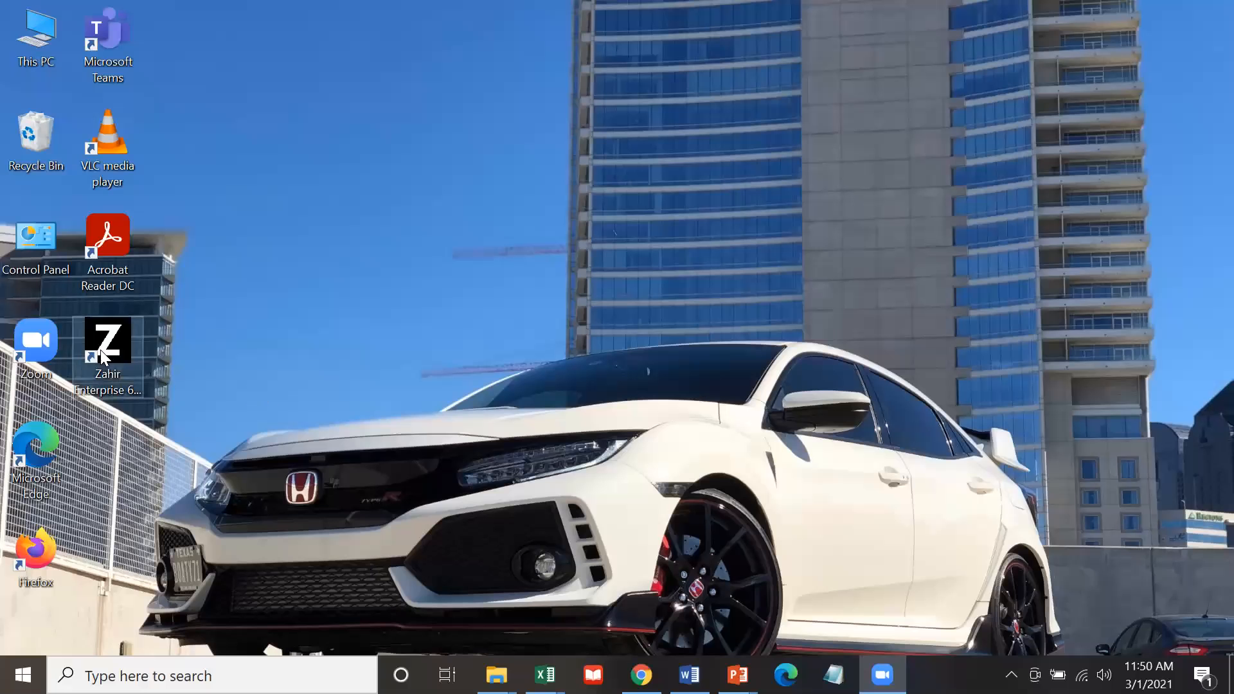
# Launch Zahir Enterprise 6 from its desktop shortcut.
pyautogui.doubleClick(102, 355)
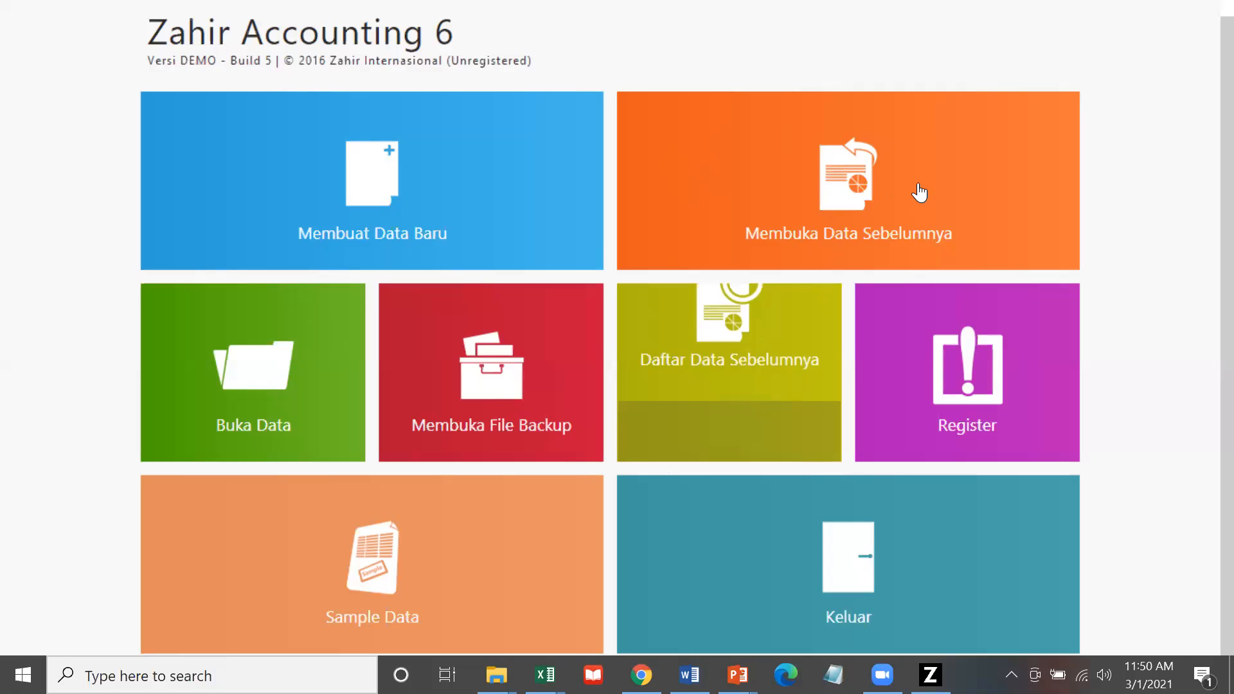
# Choose Buka Data with Database Lokal and browse to C:\Data Zahir\PT Dagang Utama 1.gdb.
pyautogui.click(237, 374)
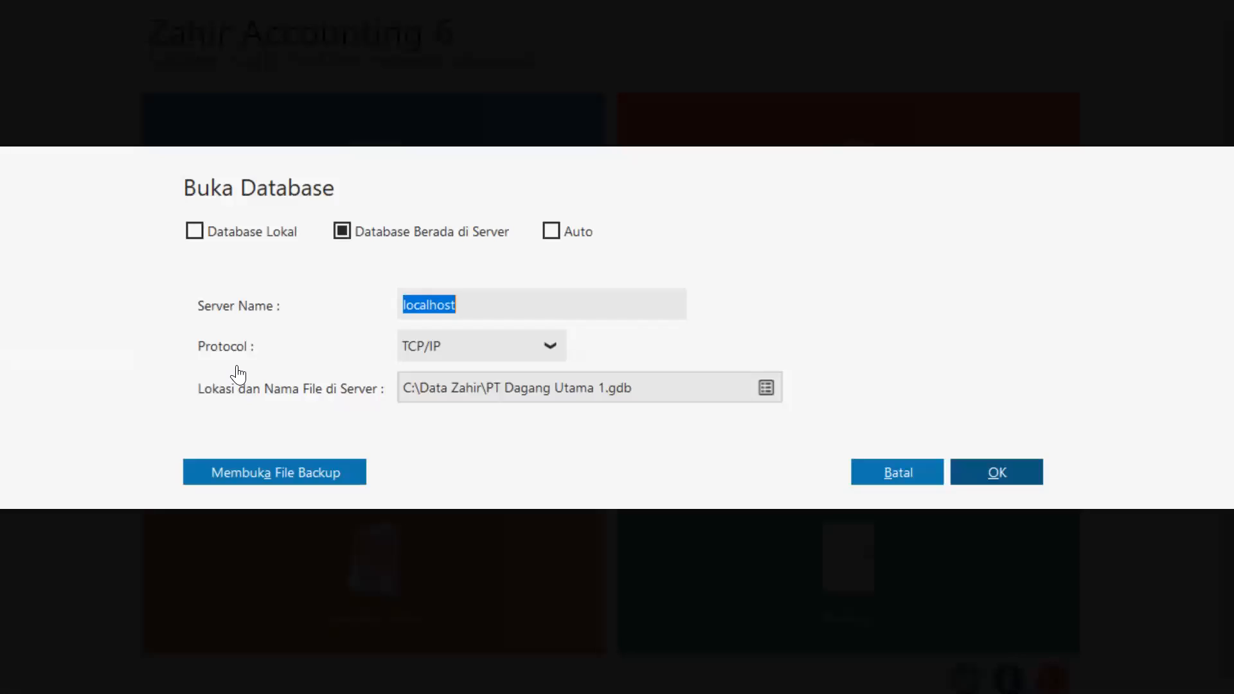
pyautogui.click(205, 228)
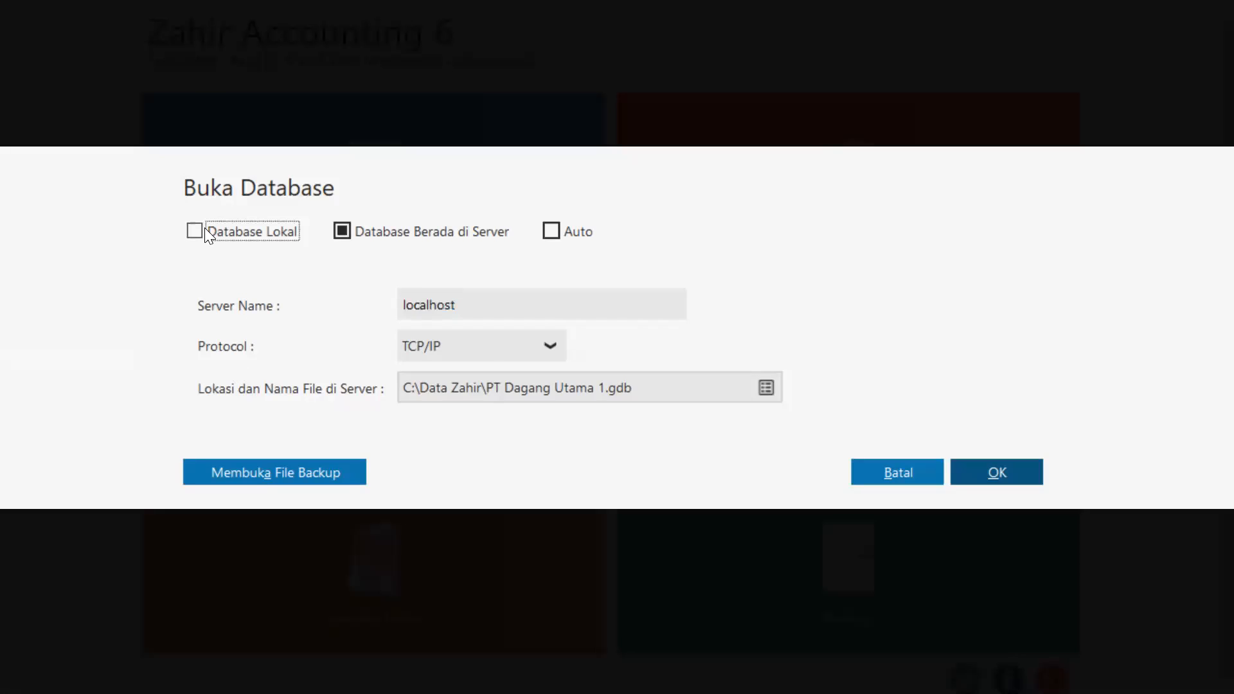
pyautogui.click(765, 389)
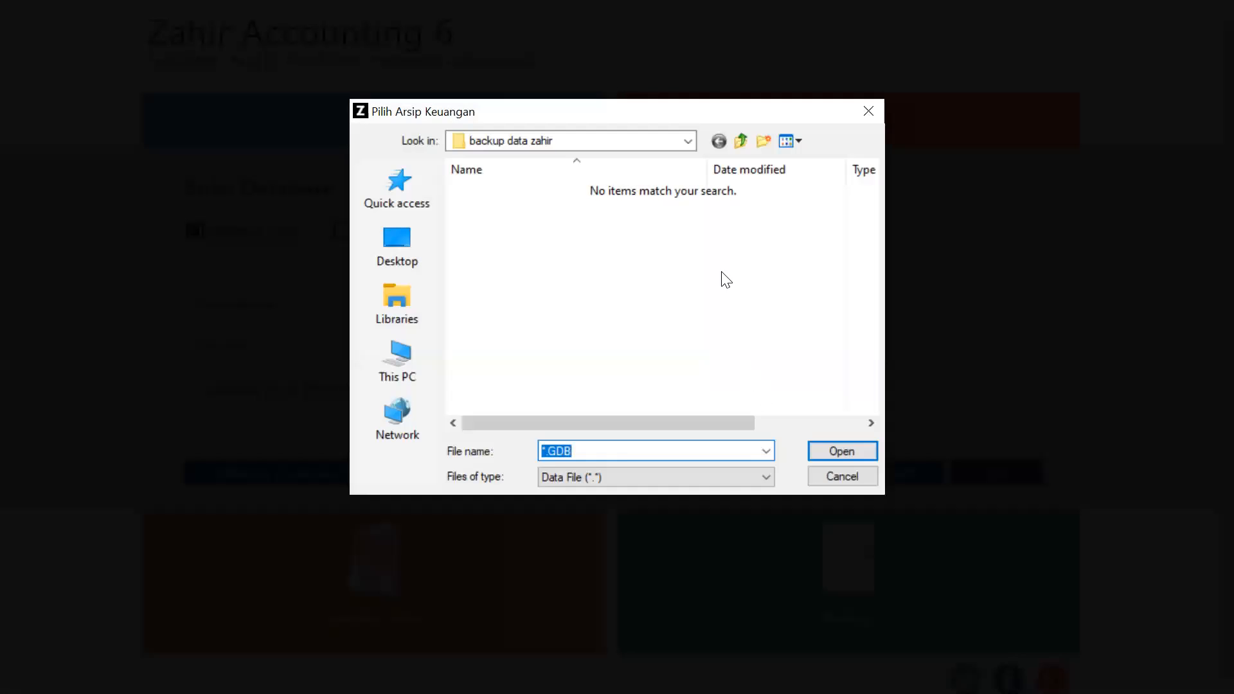
pyautogui.click(643, 140)
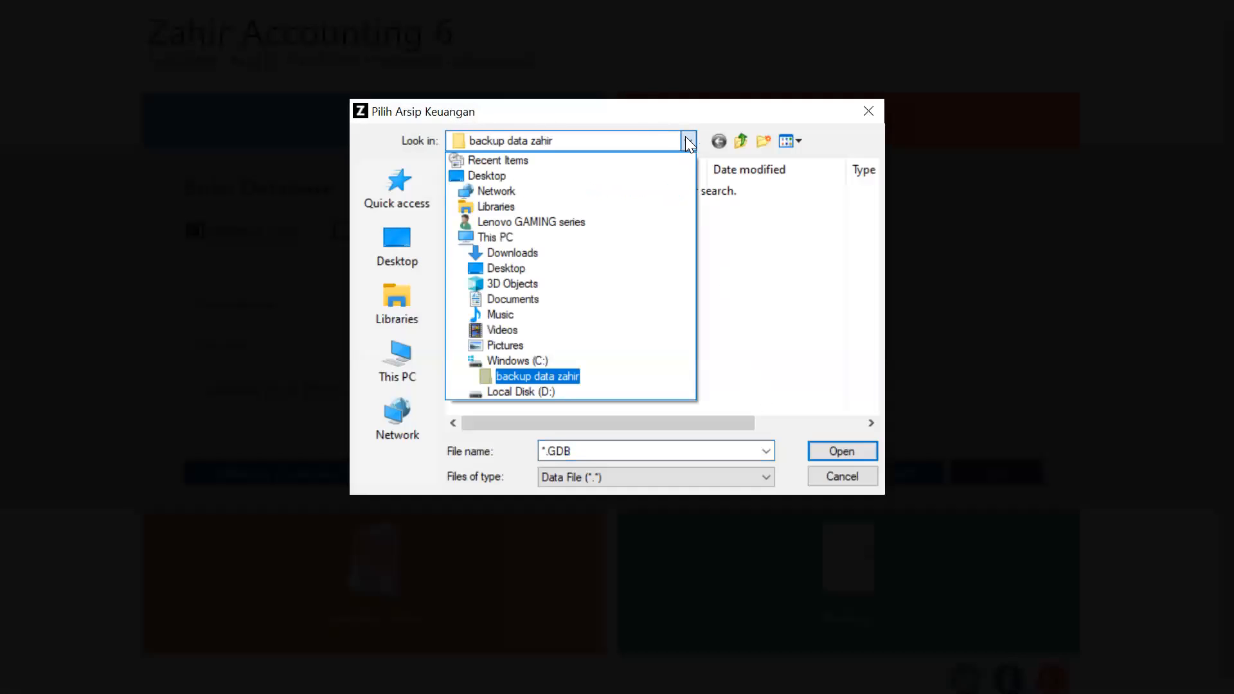
pyautogui.click(529, 360)
pyautogui.doubleClick(496, 207)
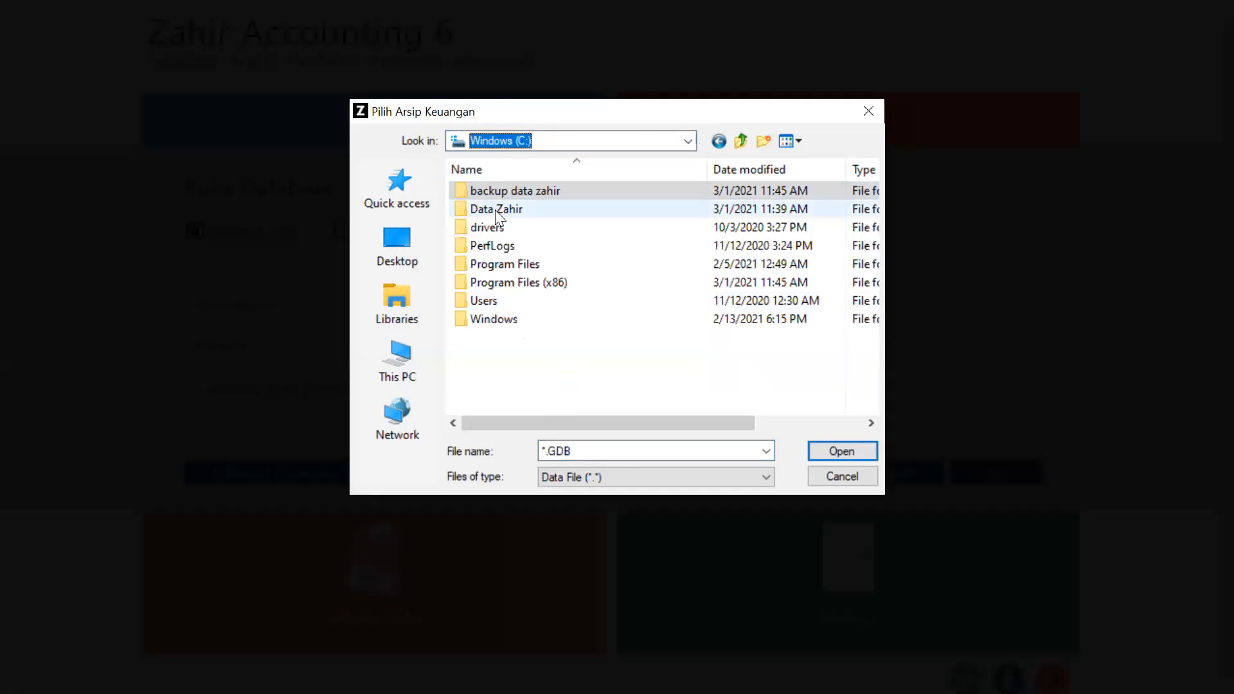
pyautogui.click(531, 192)
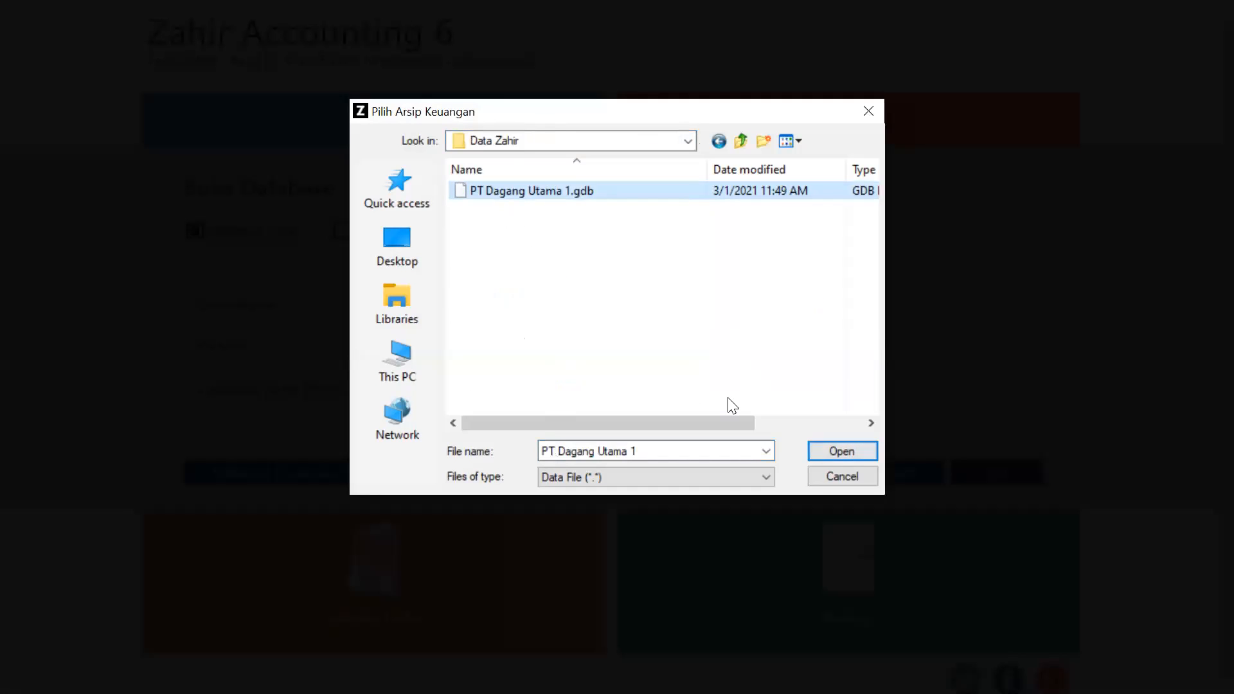
pyautogui.click(875, 116)
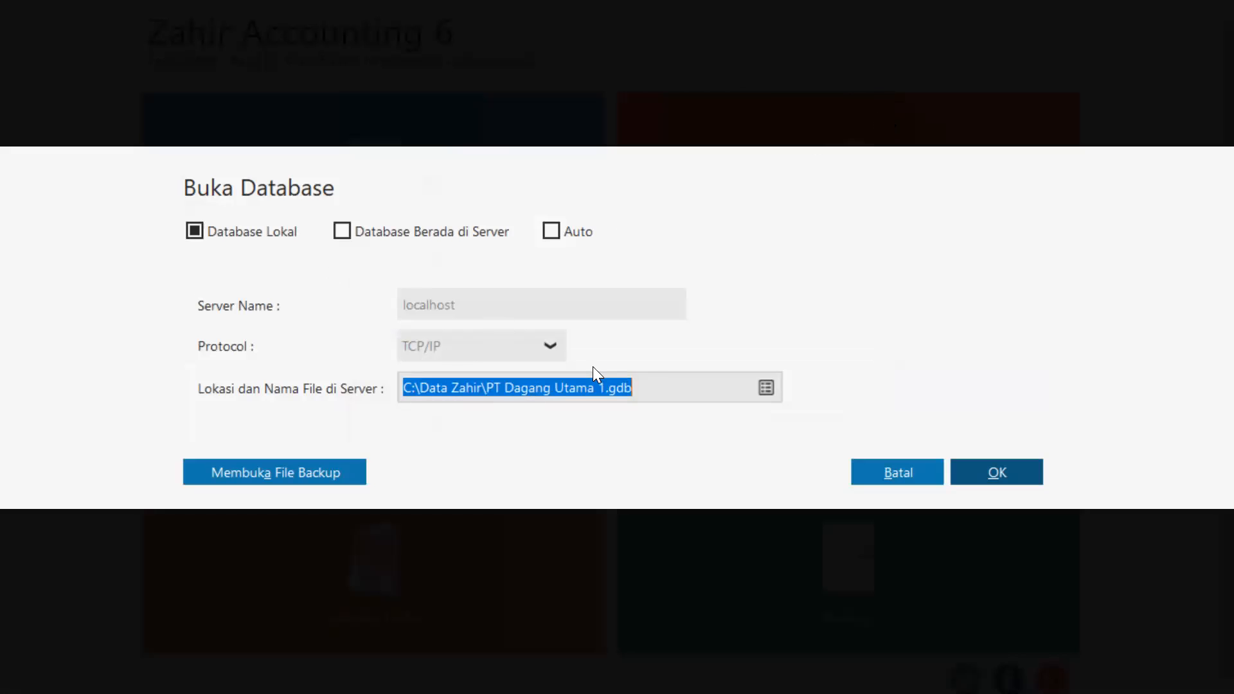
# Browse again and confirm C:\Data Zahir\PT Dagang Utama 1.gdb as the database file.
pyautogui.click(766, 387)
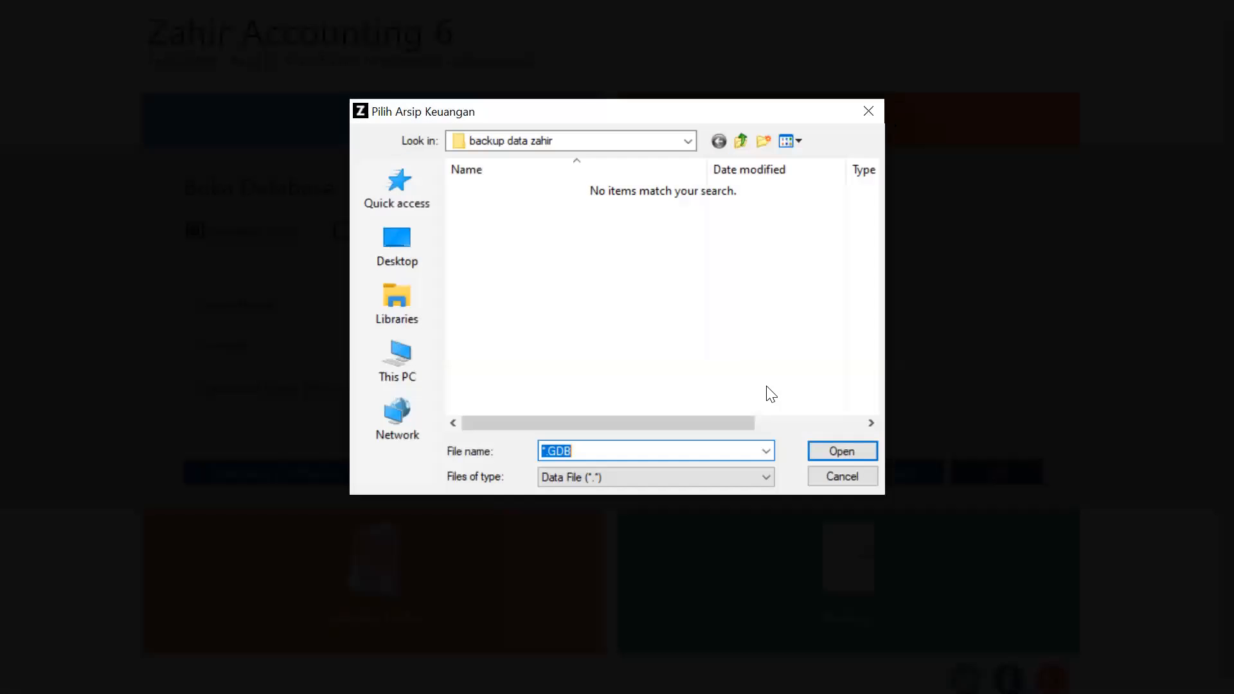
pyautogui.click(689, 140)
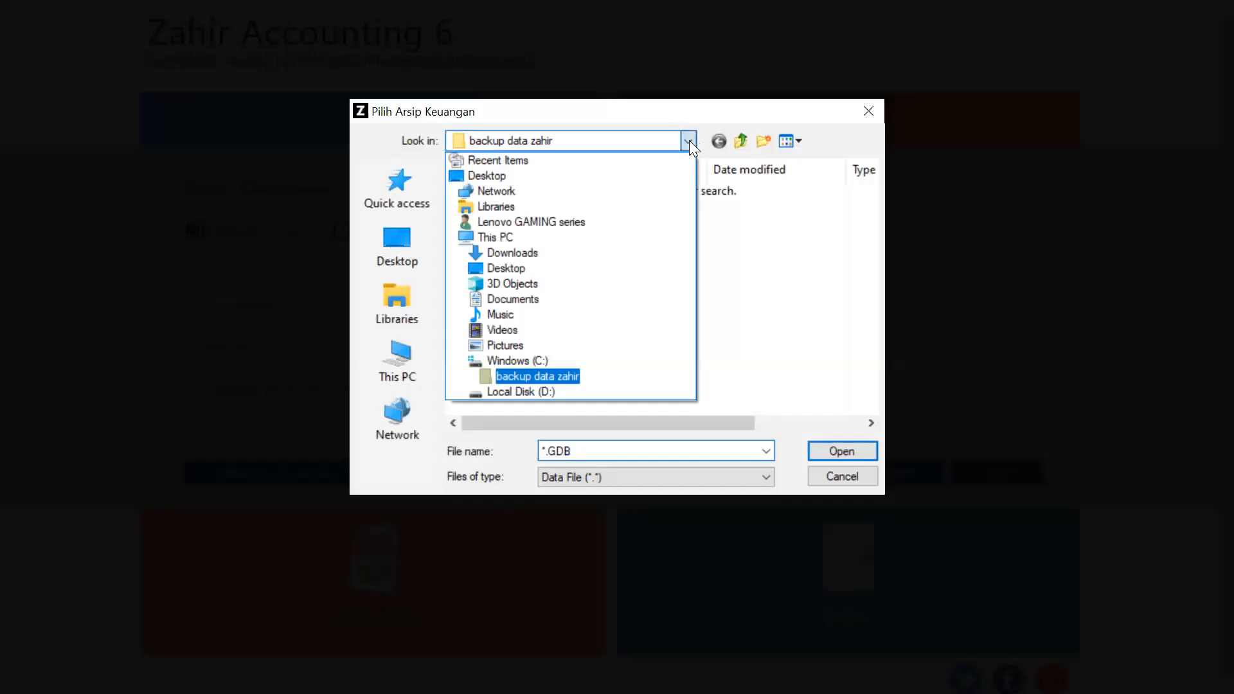
pyautogui.click(515, 365)
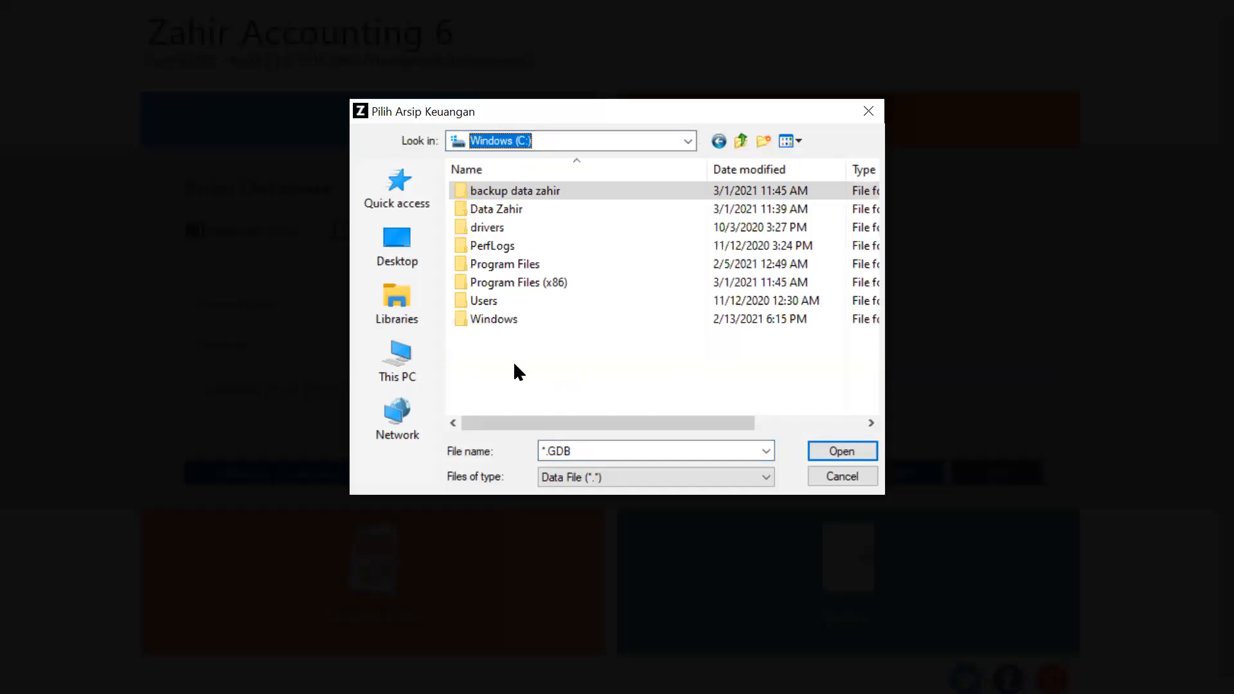
pyautogui.doubleClick(499, 214)
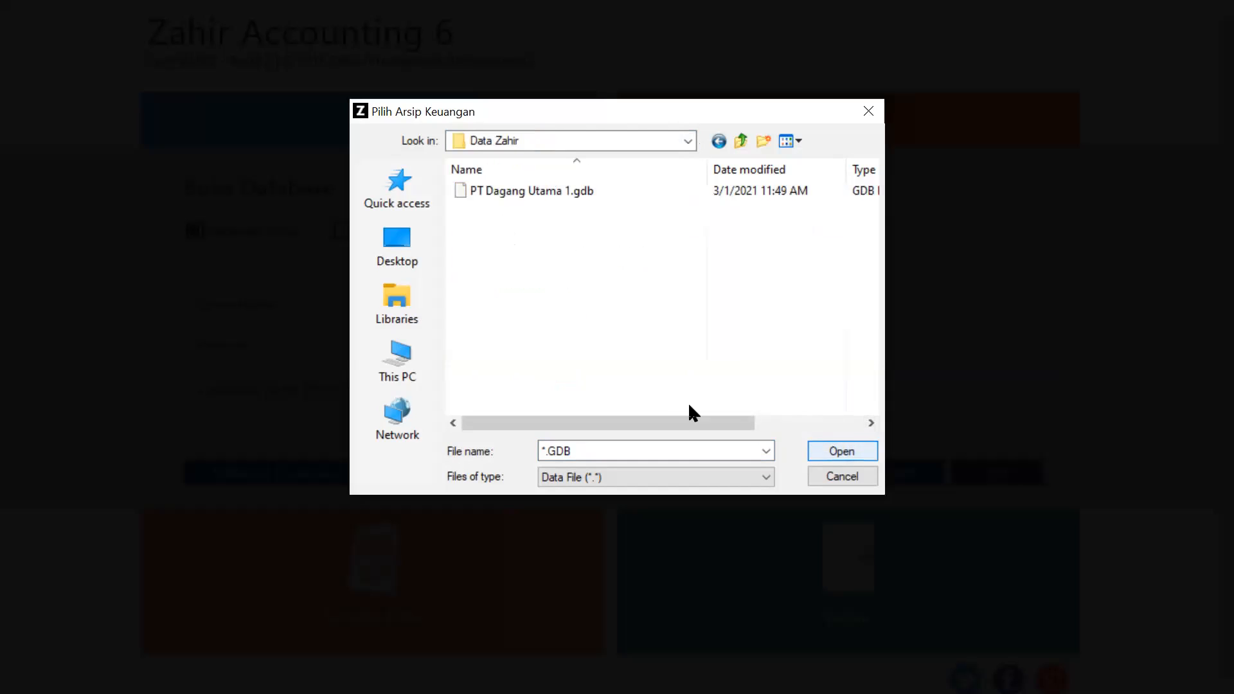
pyautogui.click(557, 197)
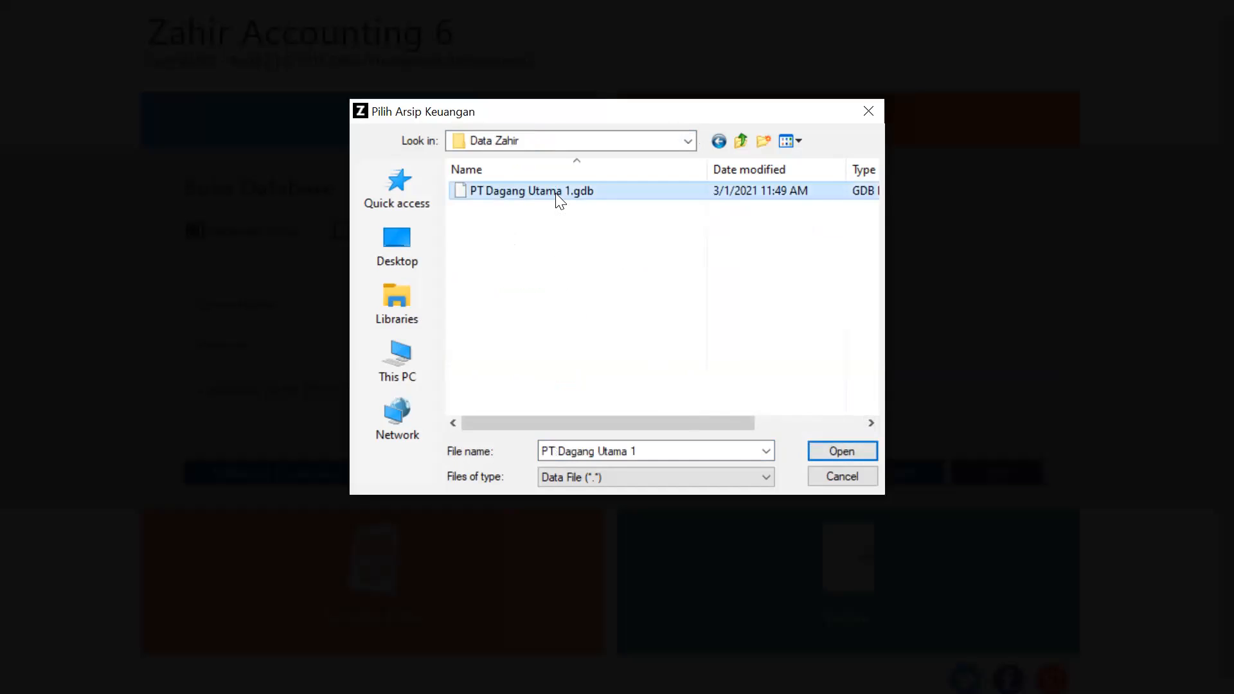
pyautogui.click(855, 451)
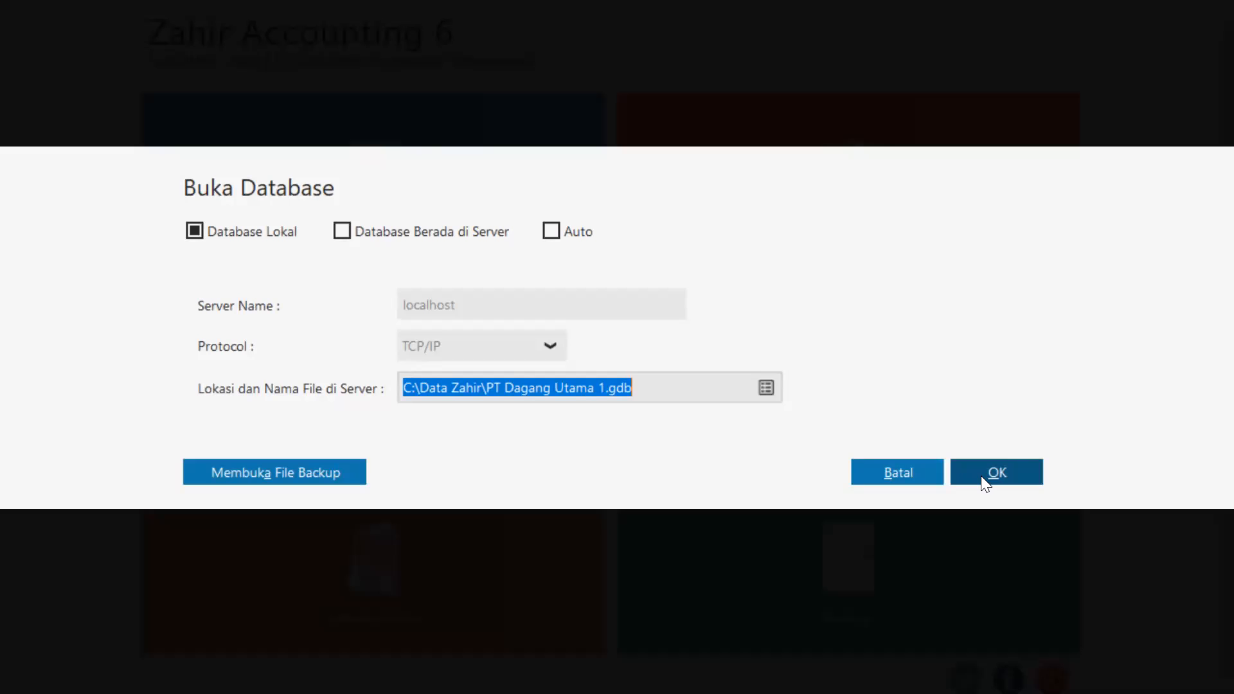
# Open the PT Dagang Utama 1 database and dismiss the password reminder.
pyautogui.click(983, 474)
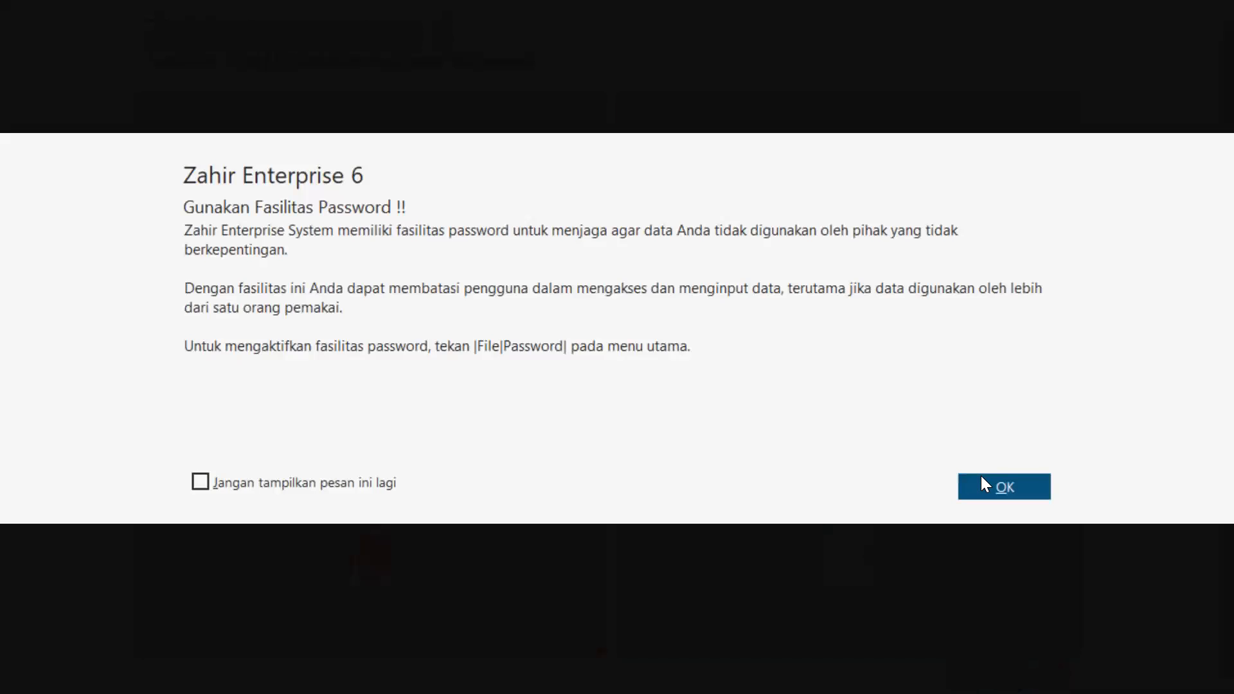
pyautogui.click(982, 478)
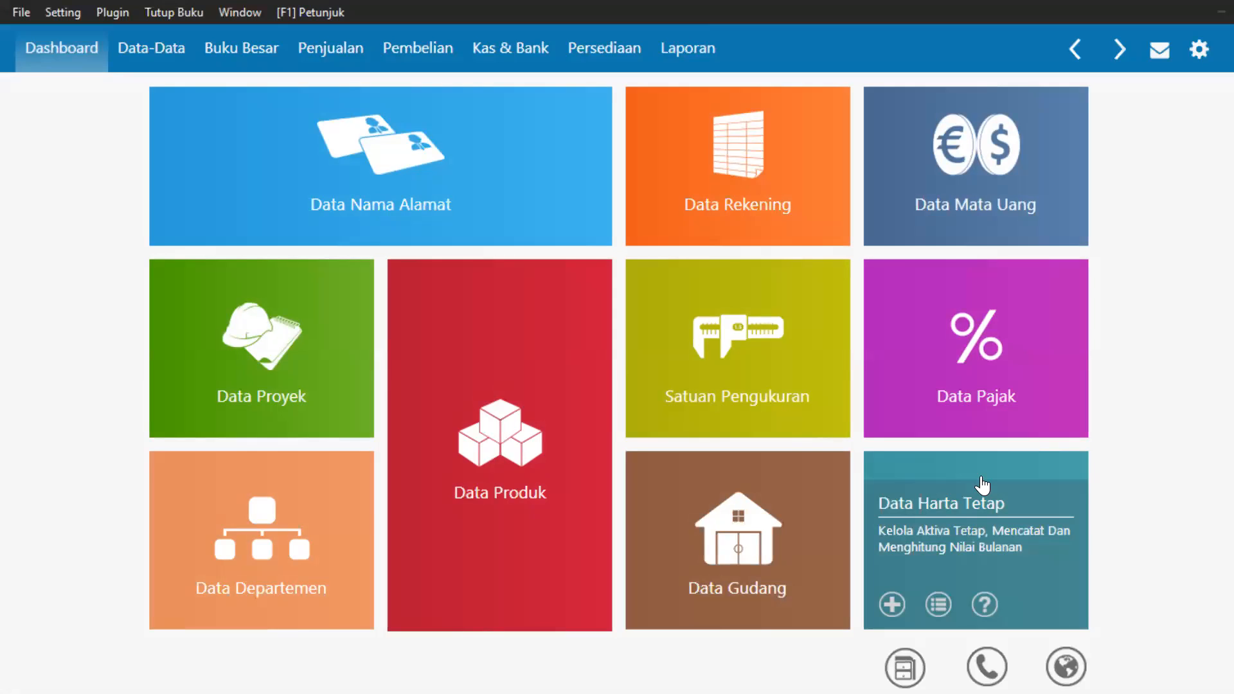
pyautogui.click(20, 10)
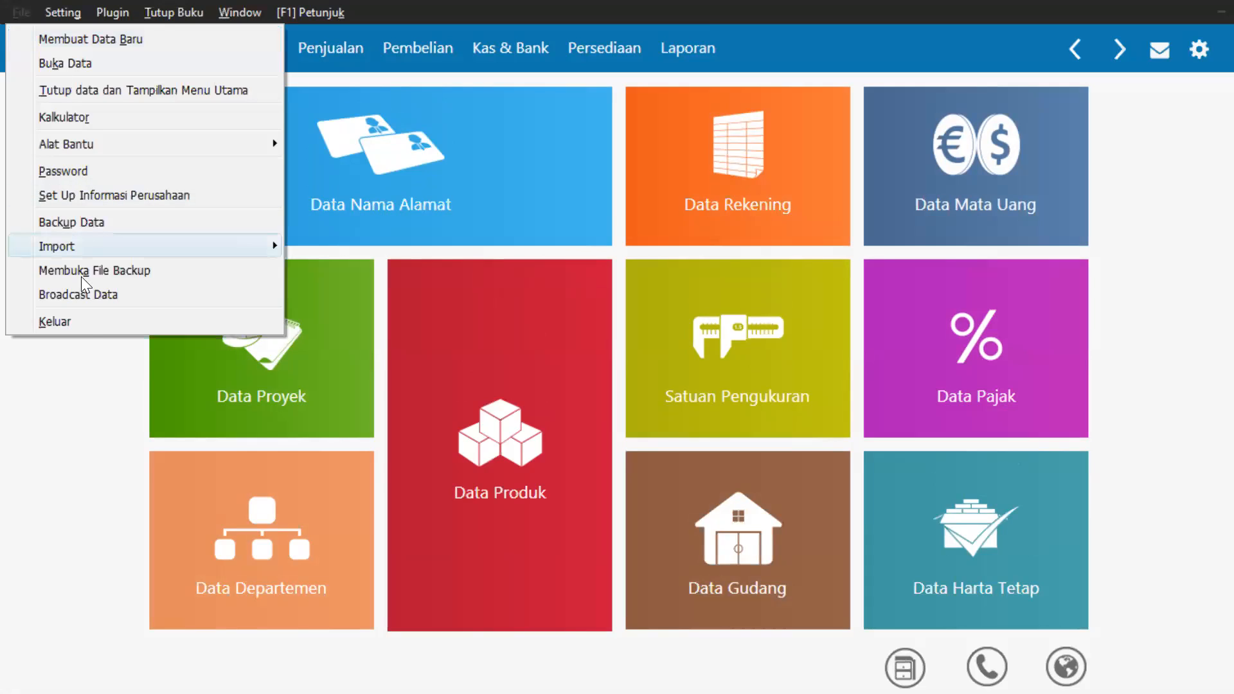
# Exit Zahir via Keluar, choosing Keluar Tanpa Backup.
pyautogui.click(87, 326)
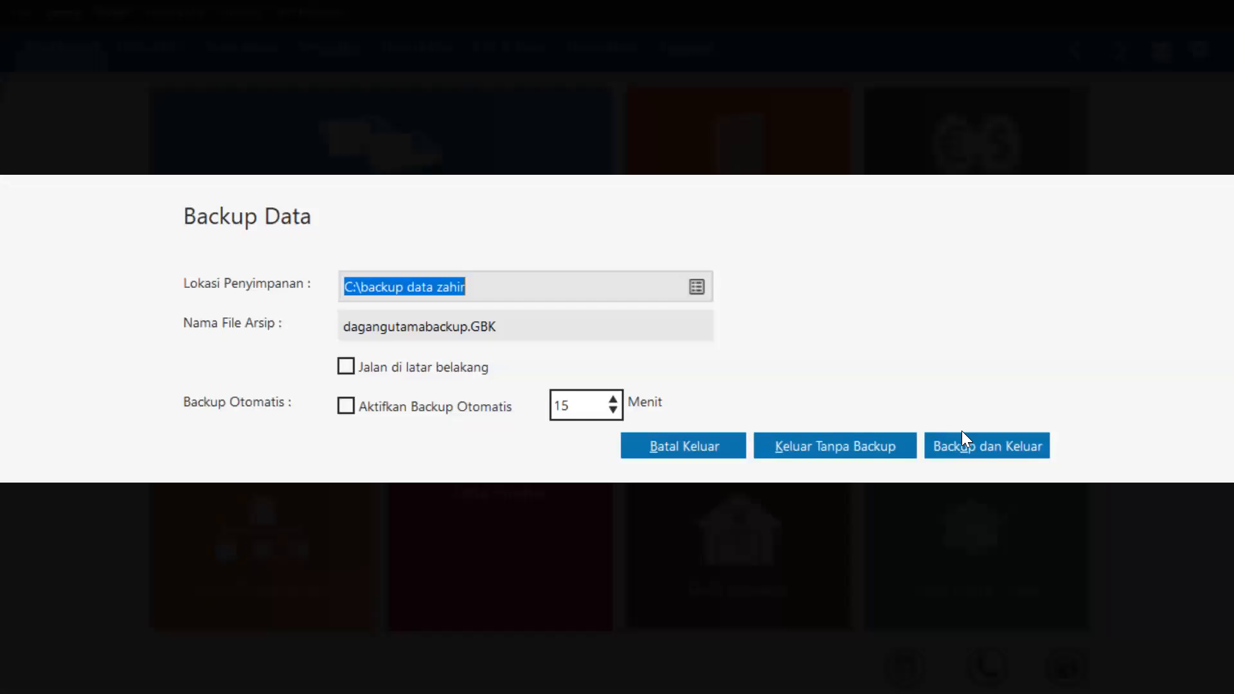
pyautogui.click(878, 450)
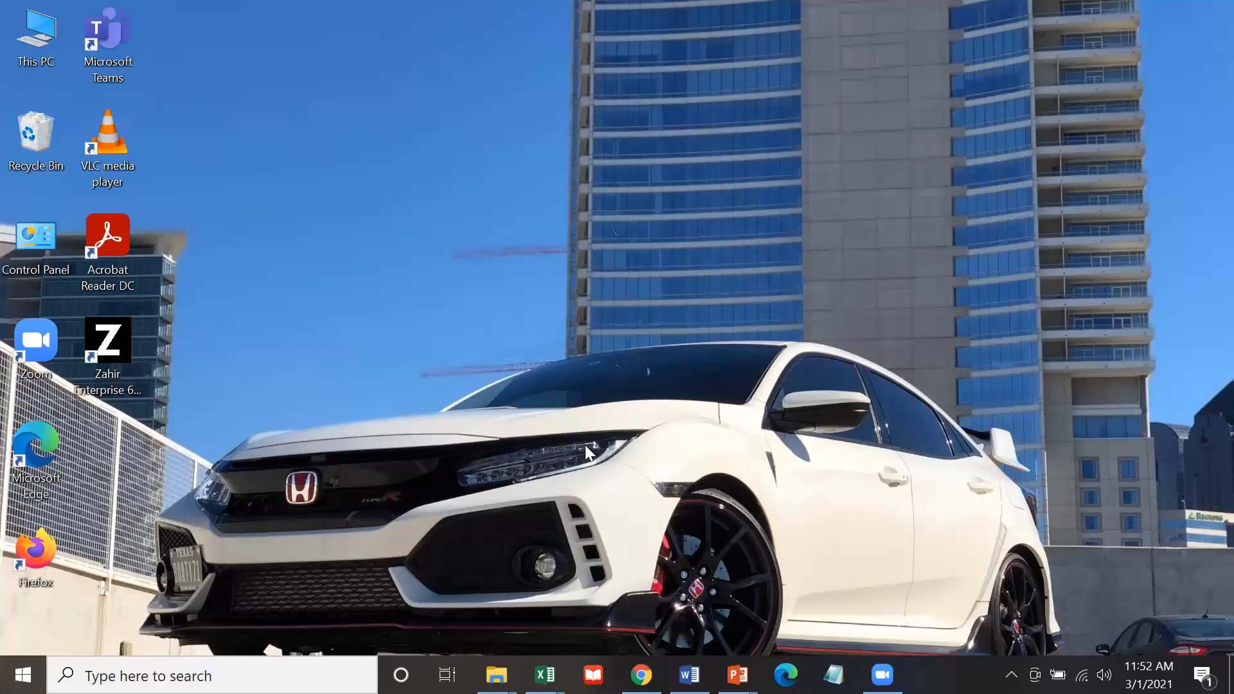
# Relaunch Zahir Accounting from the Zahir Enterprise desktop shortcut.
pyautogui.doubleClick(131, 345)
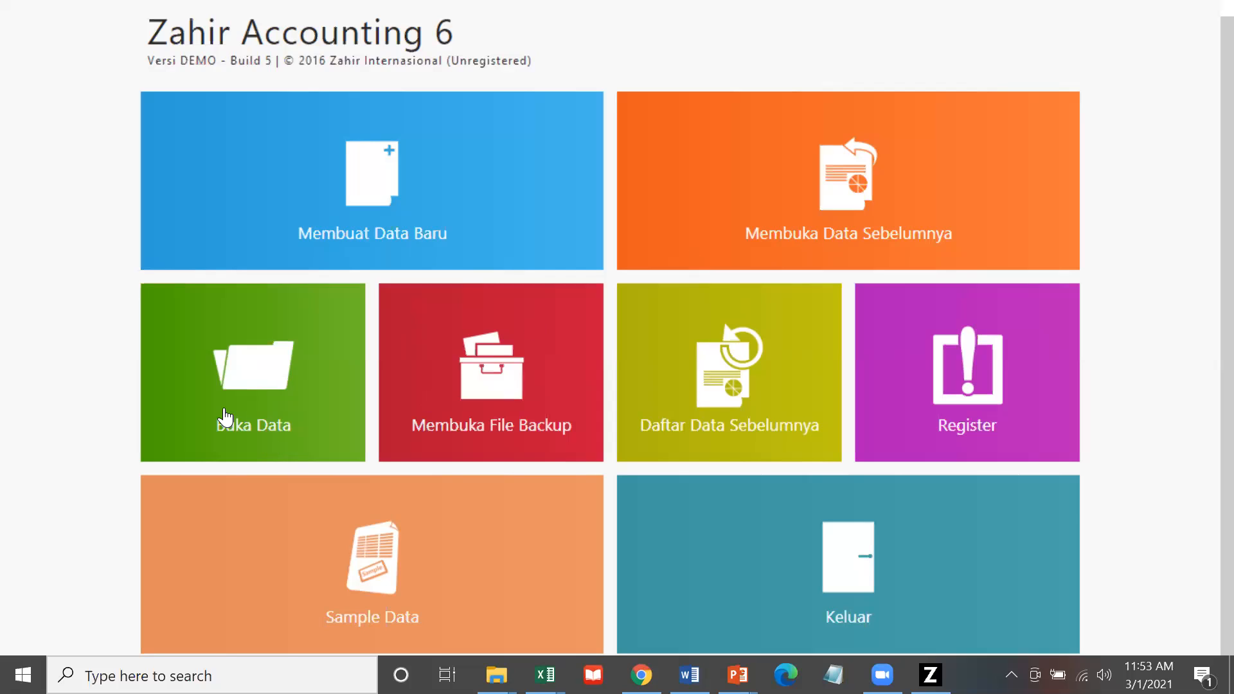
# Start Membuka File Backup and select C:\backup data zahir\dagangutamabackup.GBK as the archive.
pyautogui.click(452, 411)
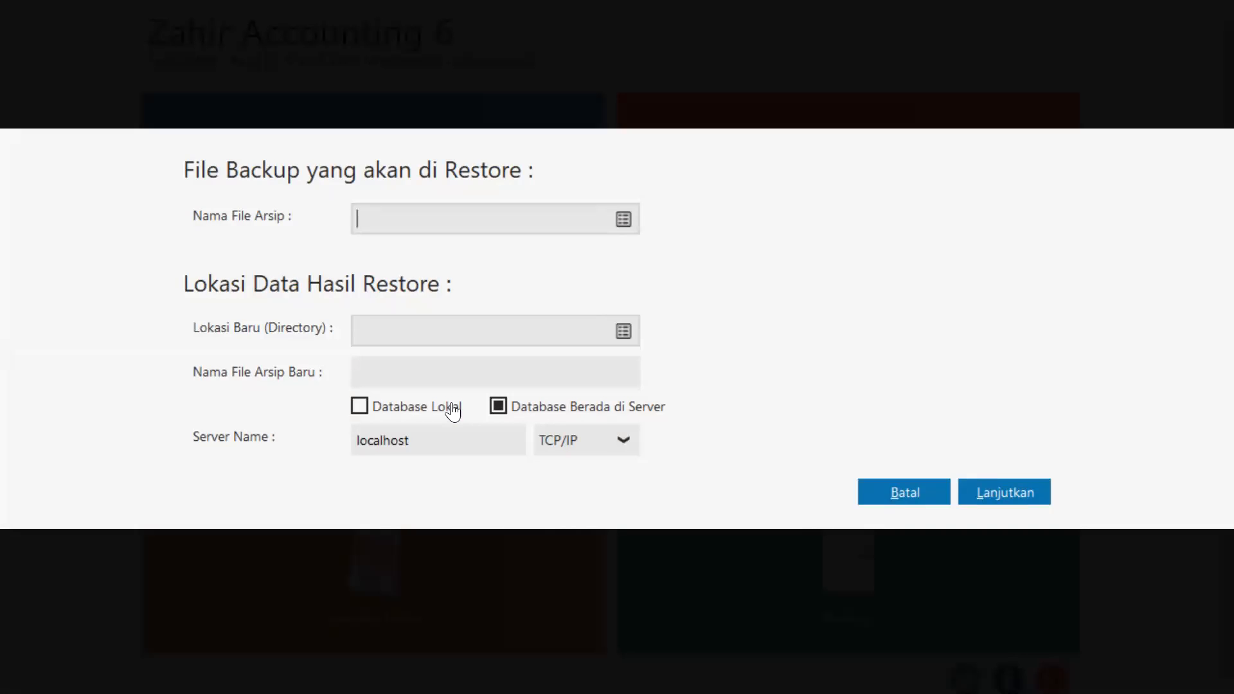
pyautogui.click(620, 224)
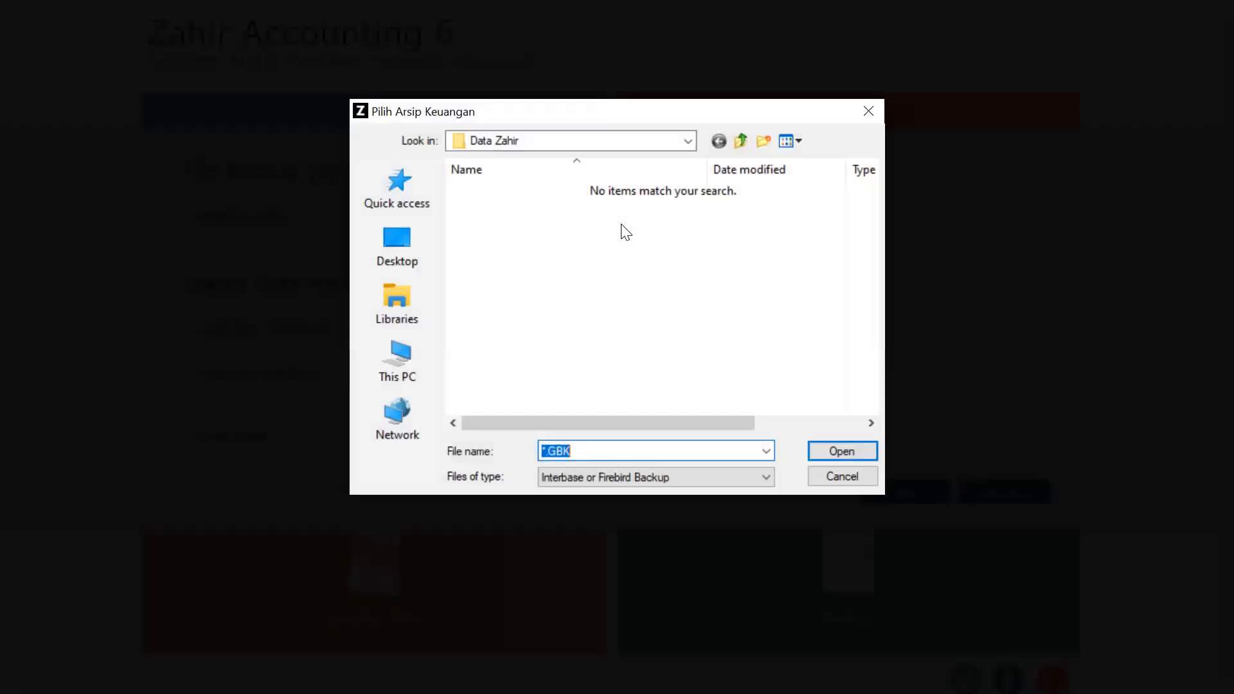
pyautogui.click(686, 140)
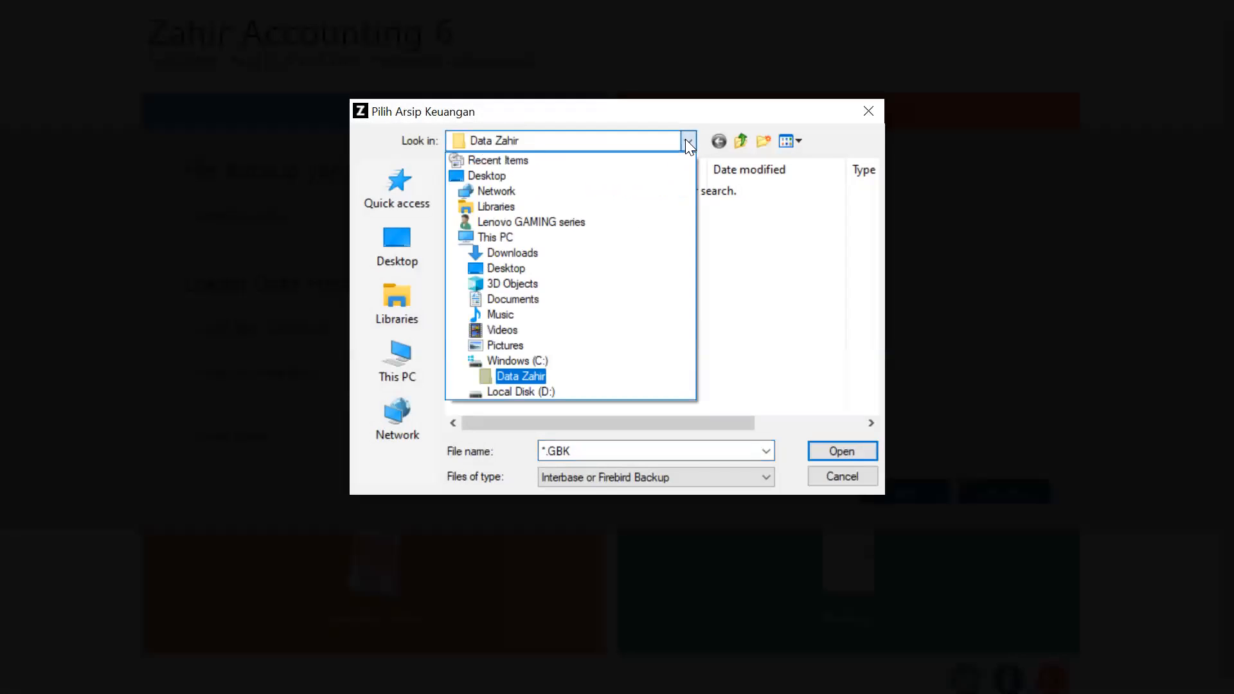
pyautogui.click(515, 364)
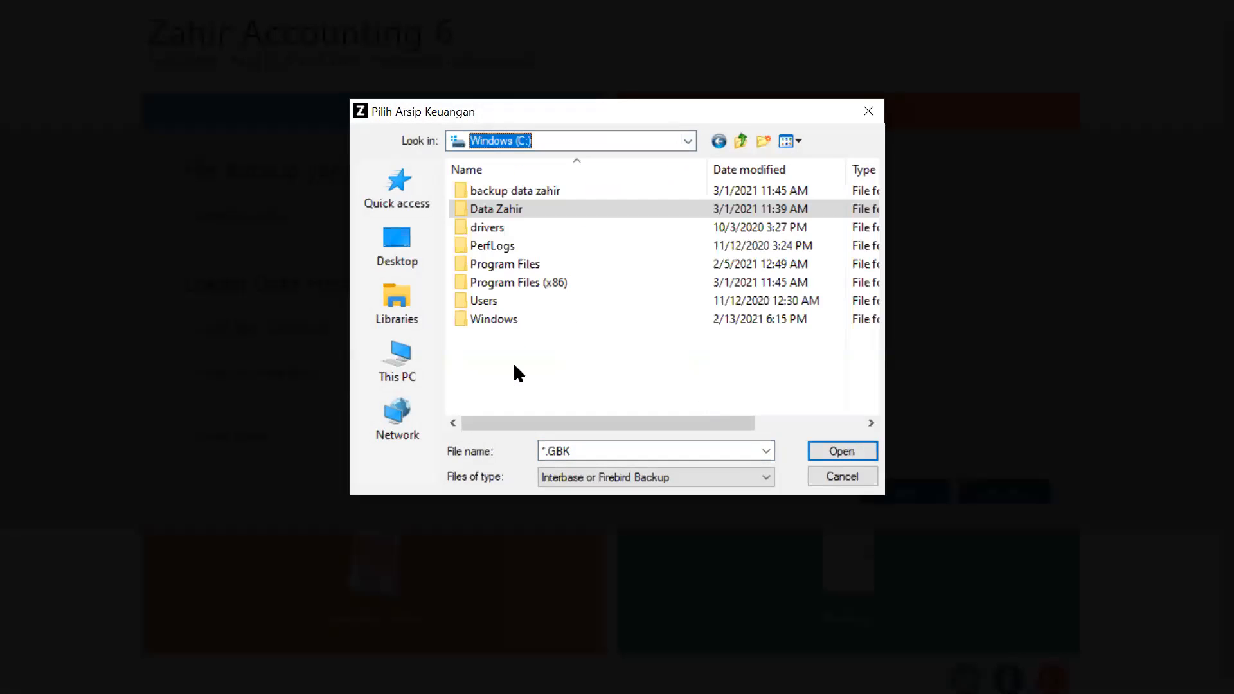
pyautogui.doubleClick(536, 186)
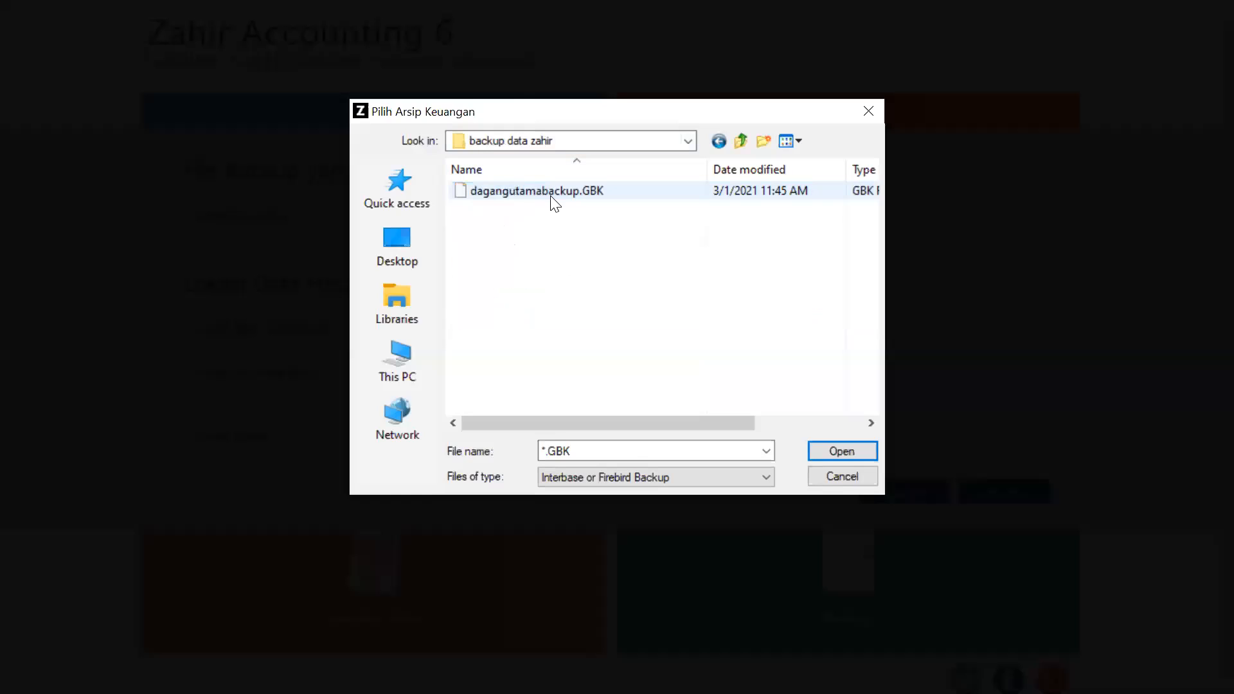
pyautogui.click(552, 192)
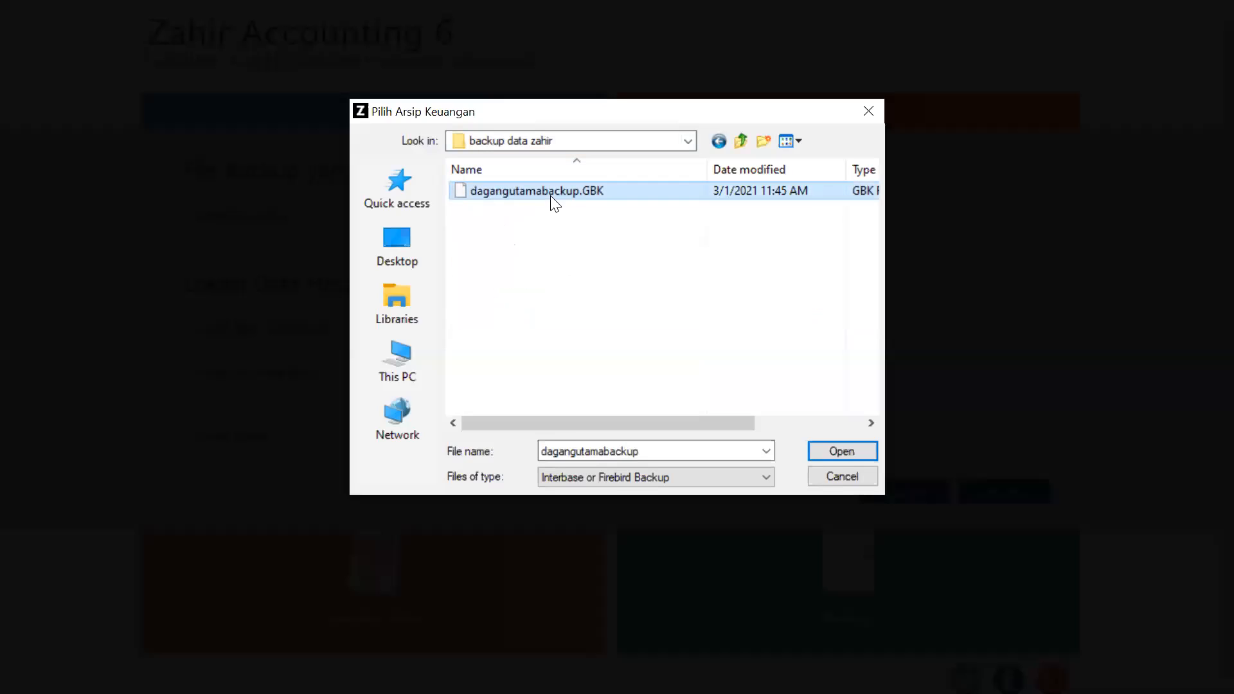
pyautogui.click(835, 456)
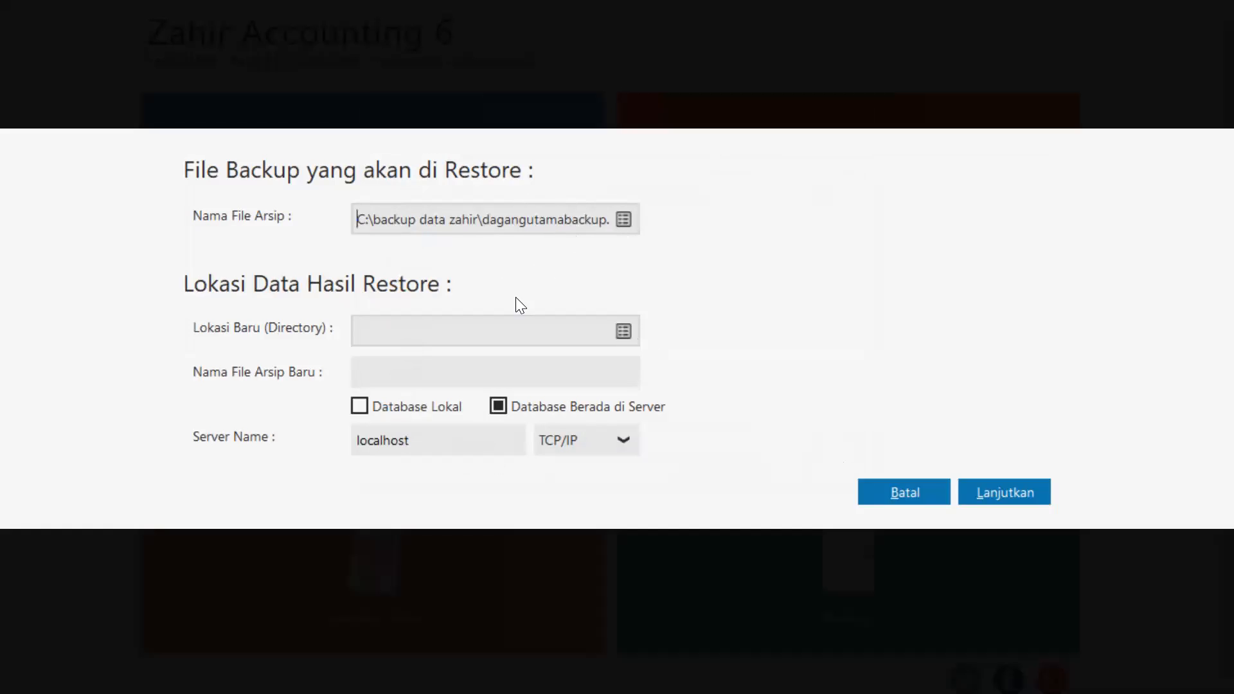
# Set the restore location to the C:\Data Zahir folder.
pyautogui.click(631, 334)
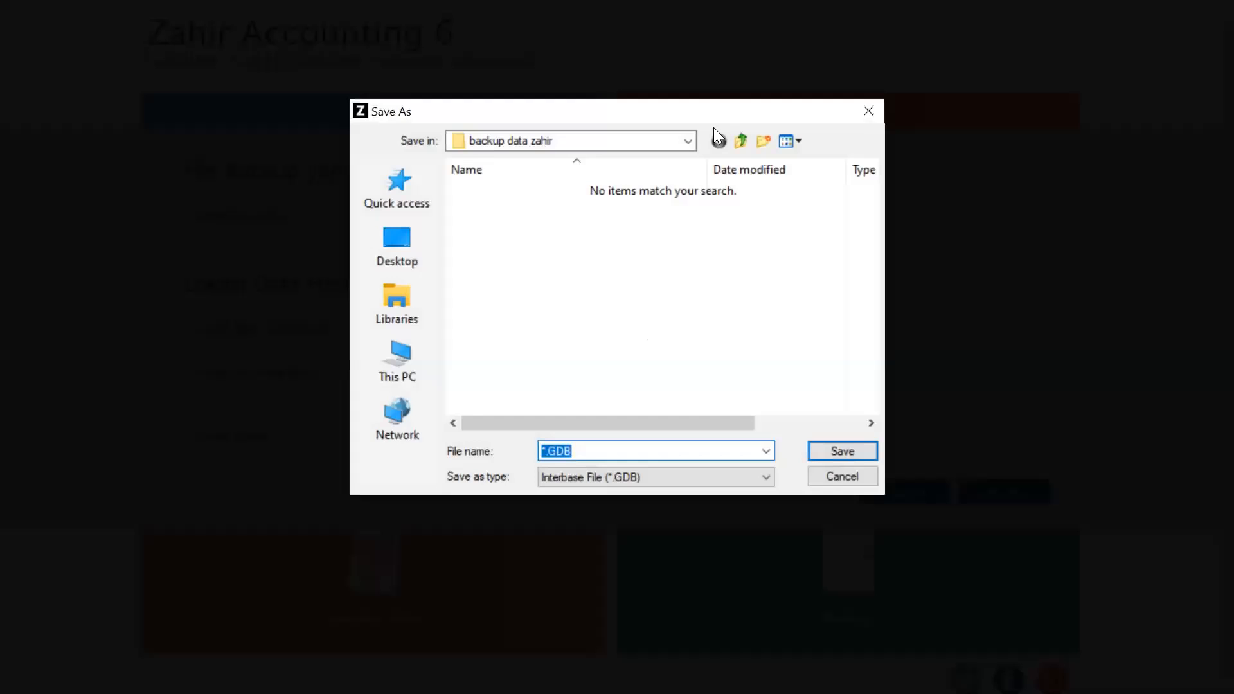
pyautogui.click(687, 140)
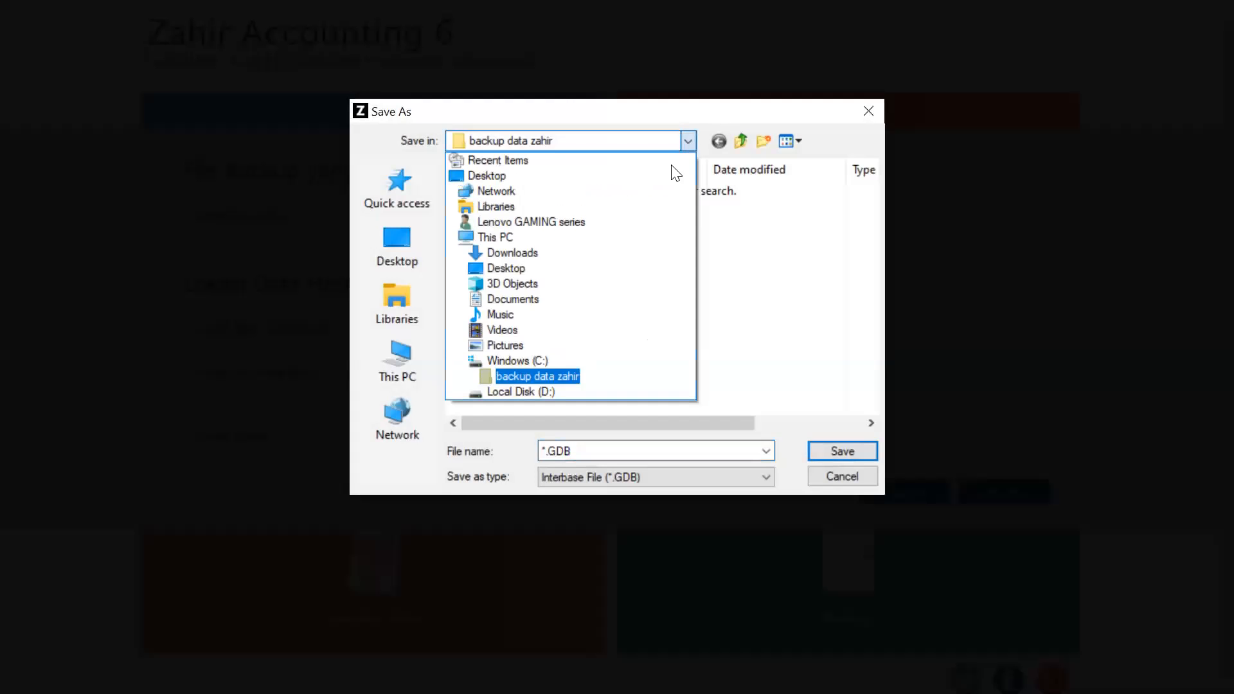
pyautogui.click(538, 359)
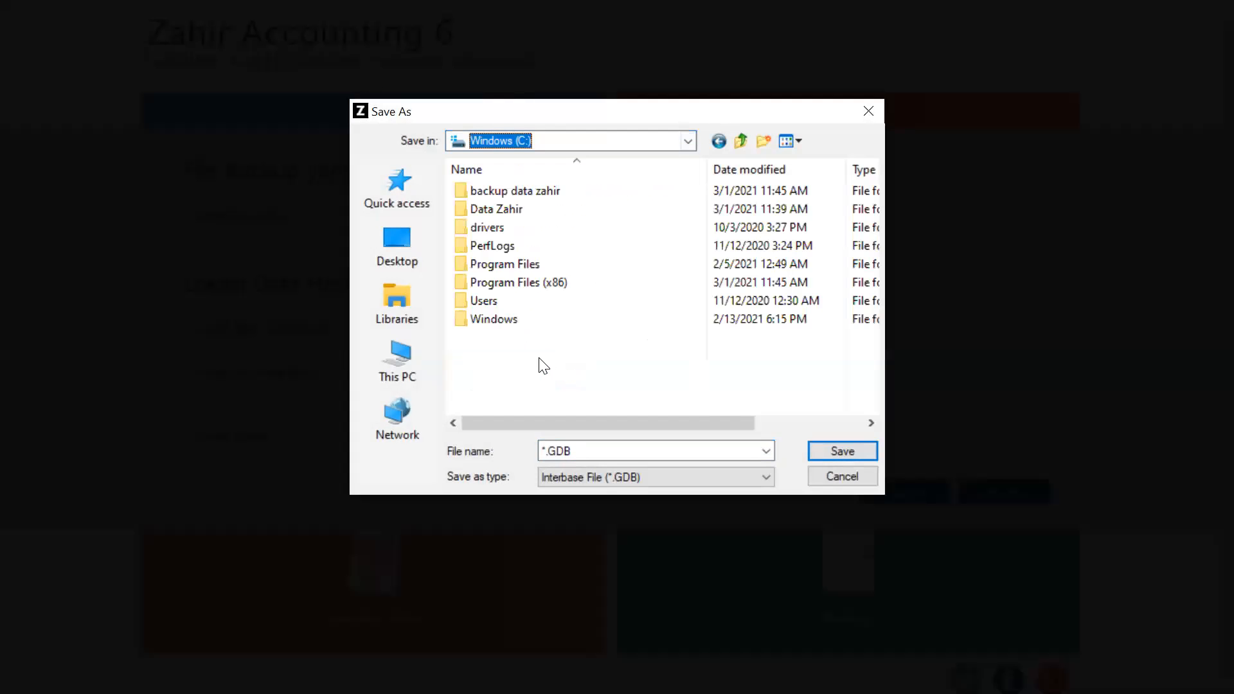
pyautogui.click(540, 209)
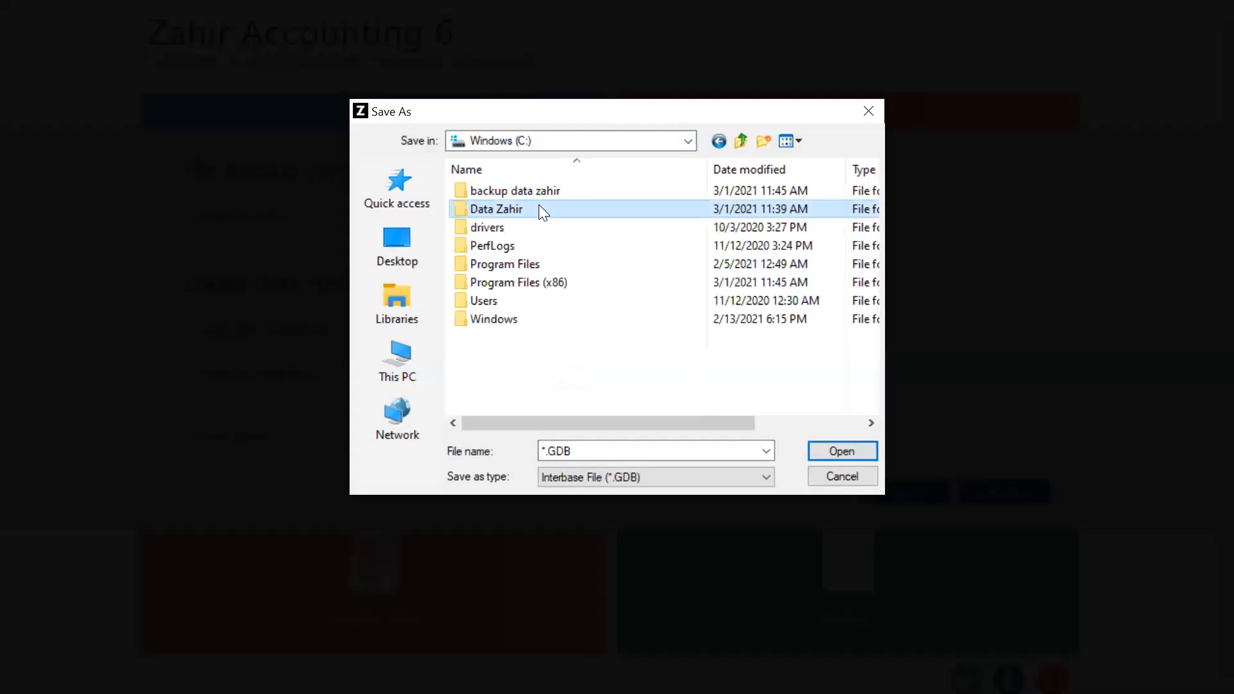
pyautogui.doubleClick(540, 210)
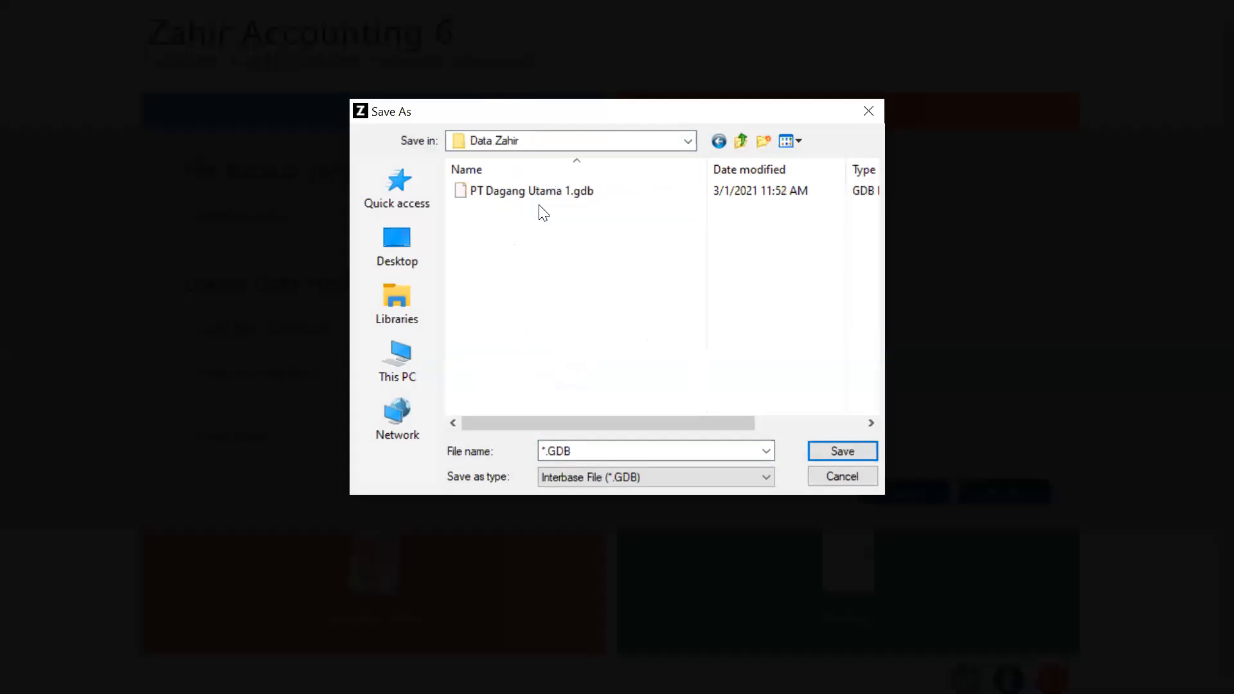
# Name the restored database dagangutamahasilbackup.GDB and save it.
pyautogui.click(547, 454)
pyautogui.click(547, 454)
pyautogui.press('BackSpace')
pyautogui.press('BackSpace')
pyautogui.write('hasil pembukaan data ')
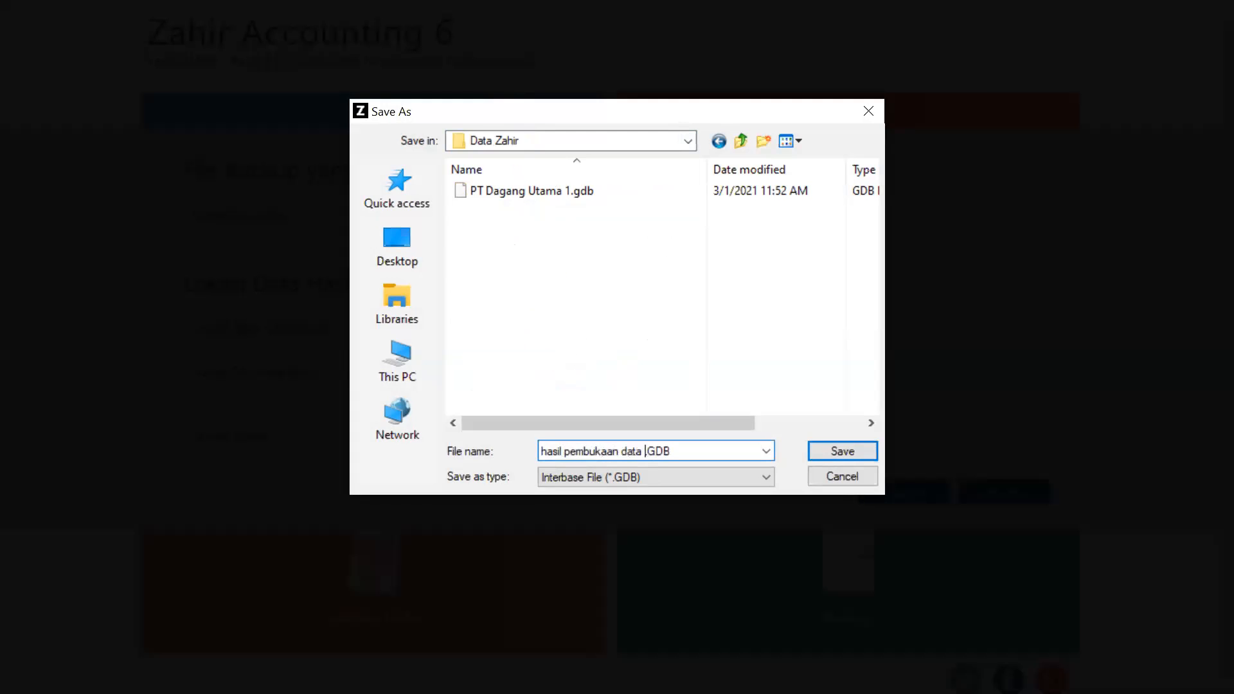
pyautogui.write('backup')
pyautogui.press('BackSpace')
pyautogui.press('BackSpace')
pyautogui.press('BackSpace')
pyautogui.press('BackSpace')
pyautogui.press('BackSpace')
pyautogui.press('BackSpace')
pyautogui.press('BackSpace')
pyautogui.press('BackSpace')
pyautogui.press('BackSpace')
pyautogui.press('BackSpace')
pyautogui.press('BackSpace')
pyautogui.press('BackSpace')
pyautogui.press('BackSpace')
pyautogui.press('BackSpace')
pyautogui.press('BackSpace')
pyautogui.press('BackSpace')
pyautogui.press('BackSpace')
pyautogui.press('BackSpace')
pyautogui.press('BackSpace')
pyautogui.press('BackSpace')
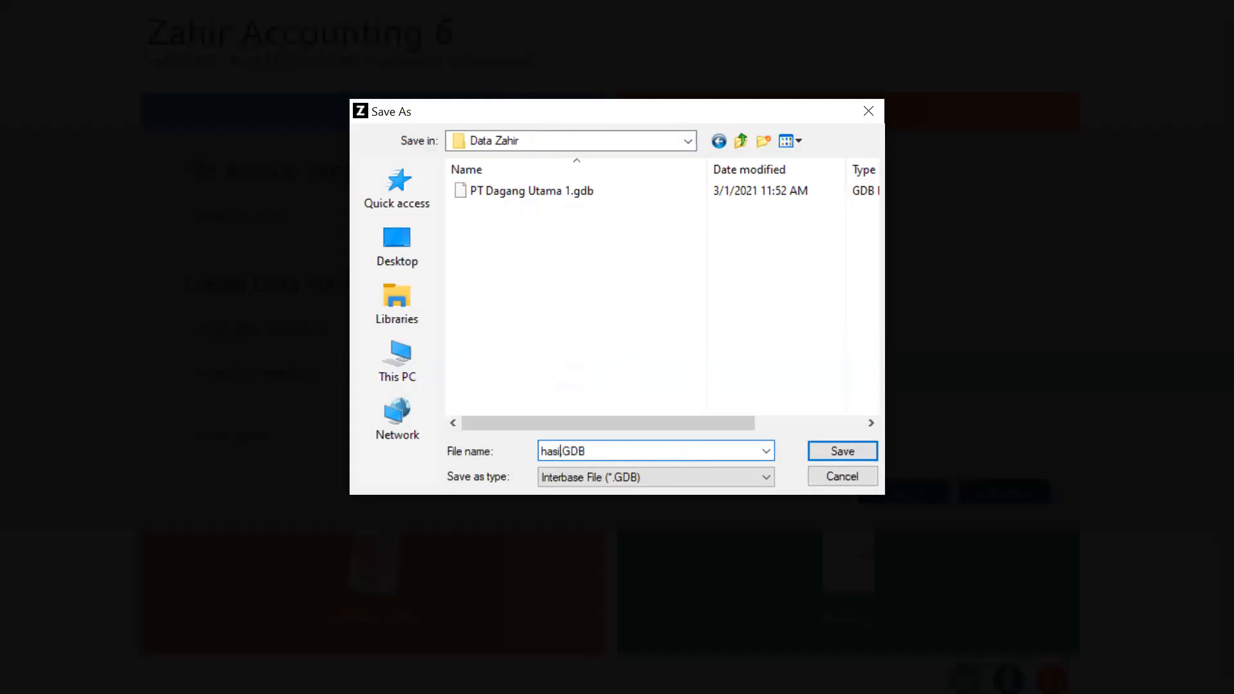
pyautogui.write('dagangutamahasil')
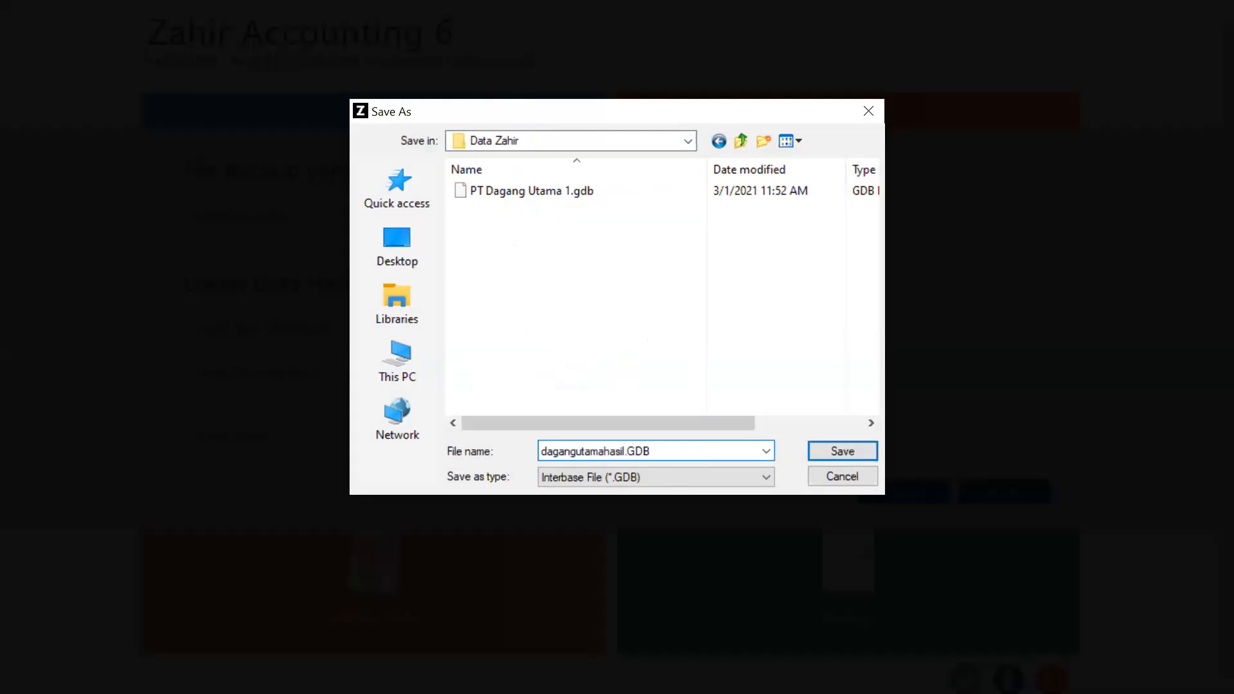
pyautogui.write('backup')
pyautogui.click(831, 453)
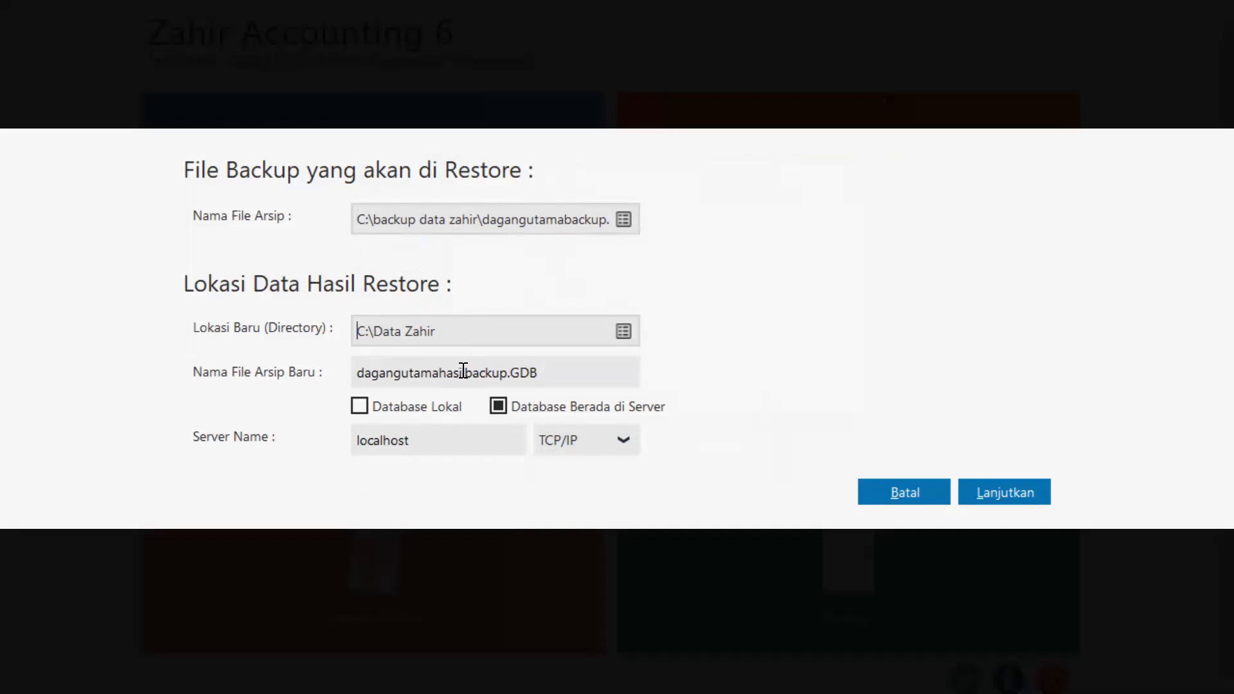
# Set the restore target to Database Lokal rather than Database Berada di Server.
pyautogui.click(358, 410)
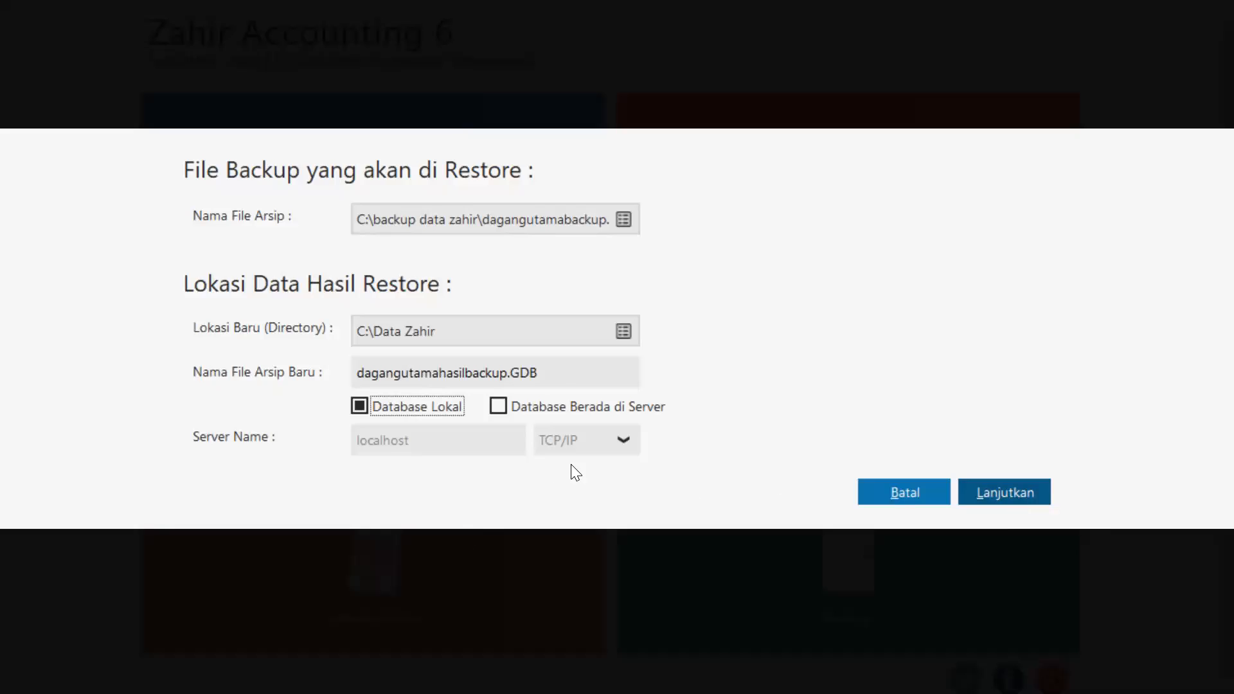
pyautogui.click(495, 404)
pyautogui.click(360, 404)
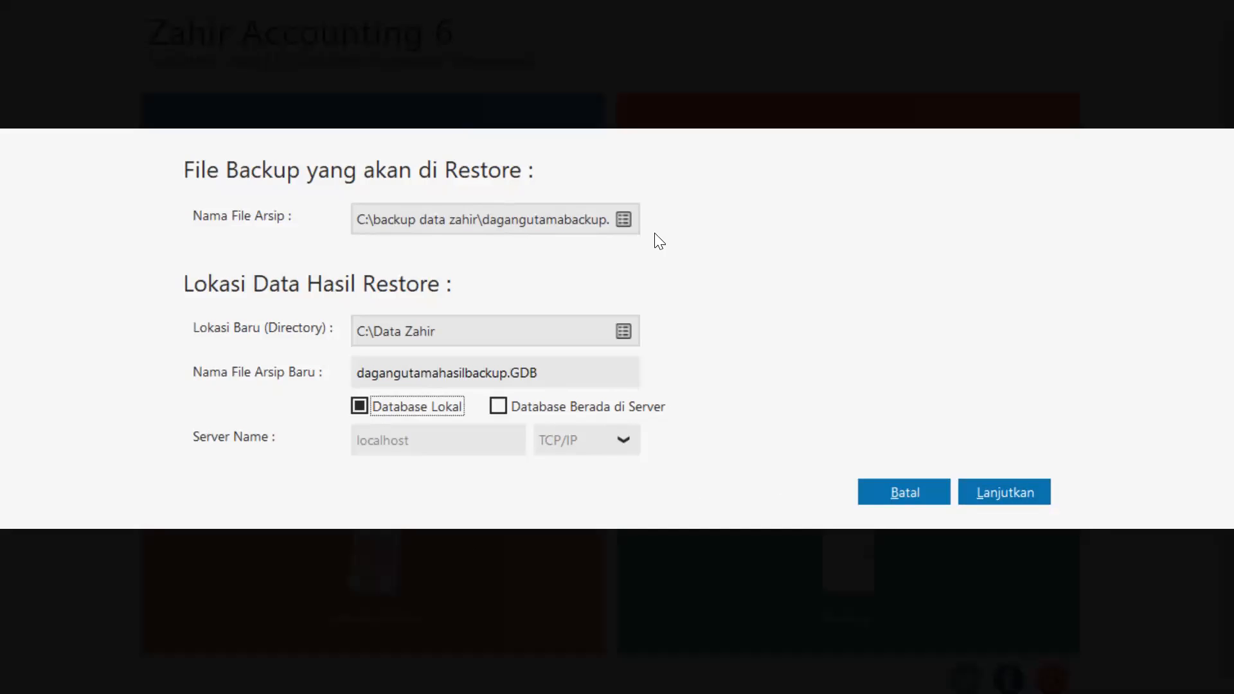
# Pick dagangutamabackup.GBK from C:\backup data zahir as the Nama File Arsip to restore.
pyautogui.click(626, 222)
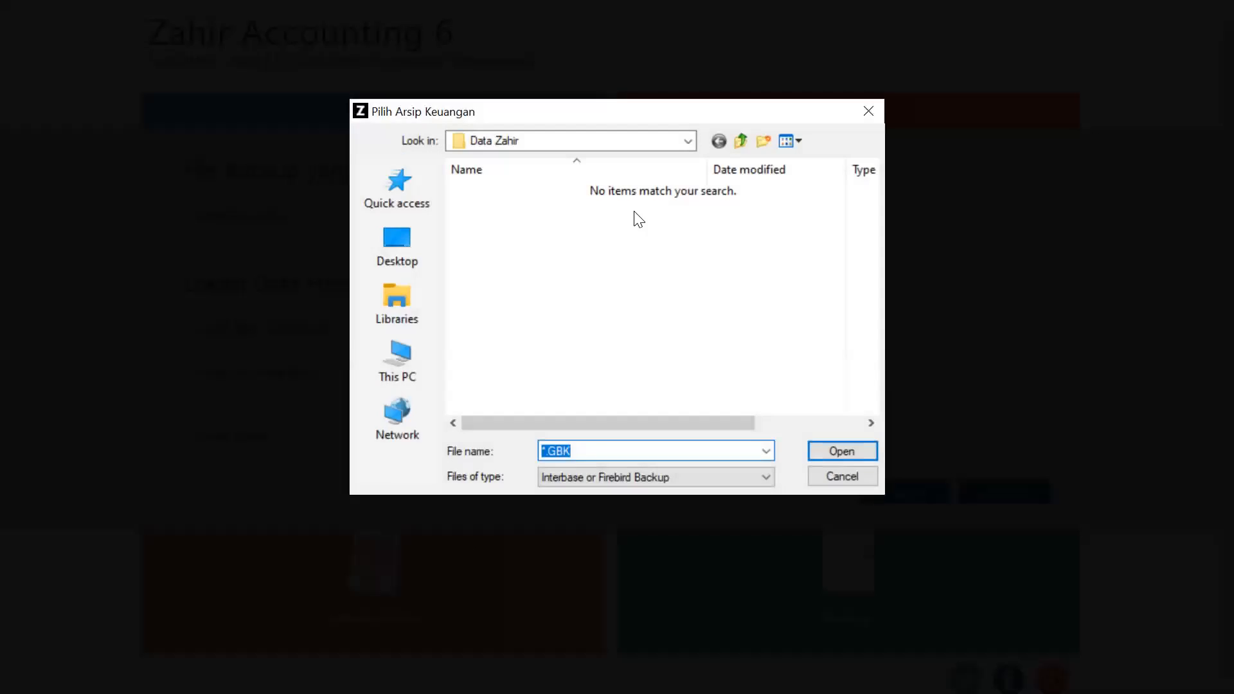
pyautogui.click(688, 142)
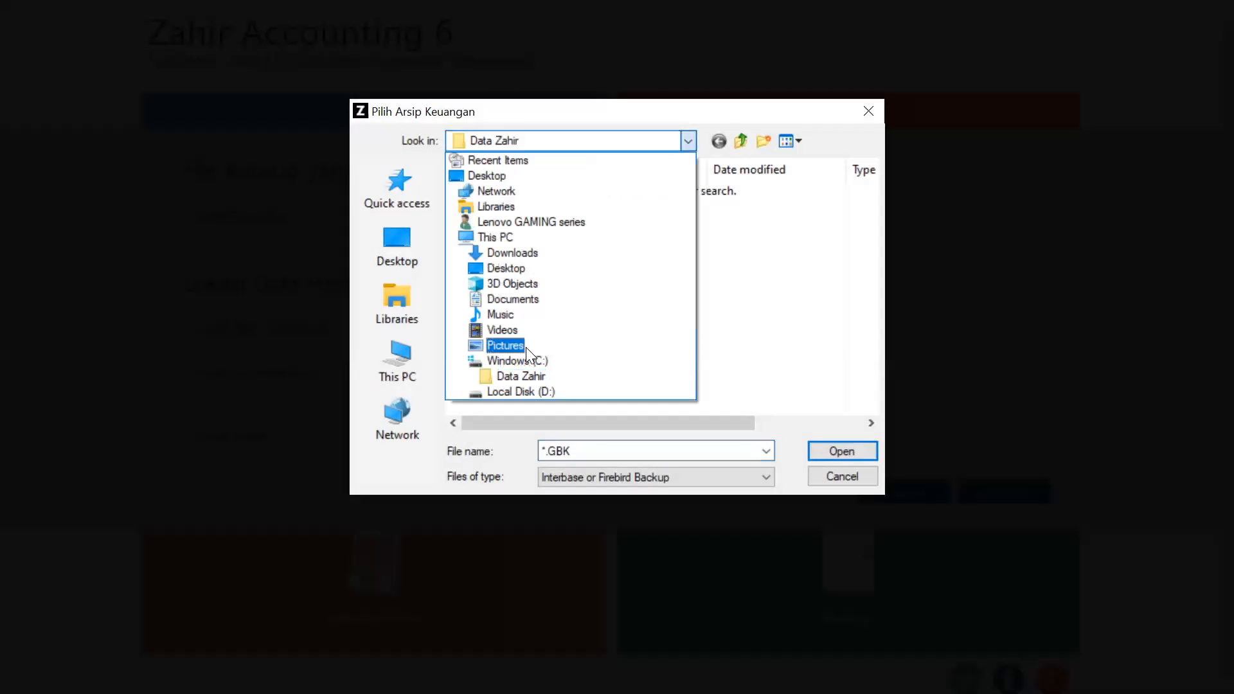
pyautogui.click(524, 360)
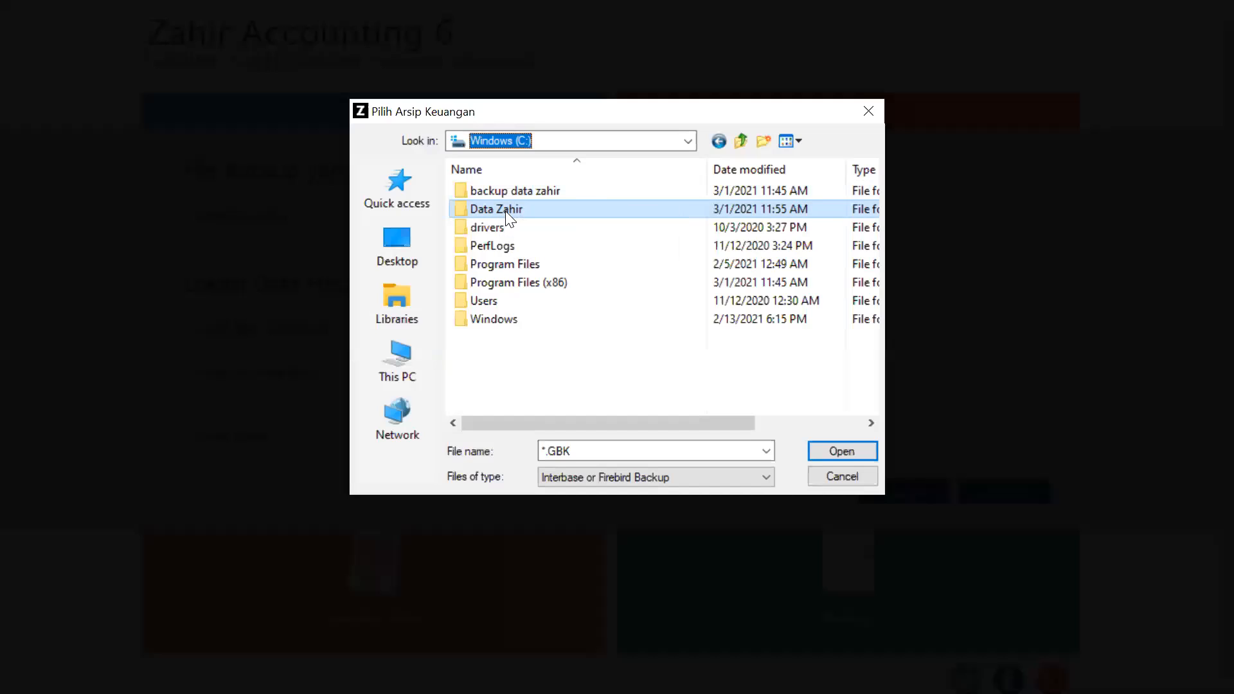
pyautogui.doubleClick(508, 194)
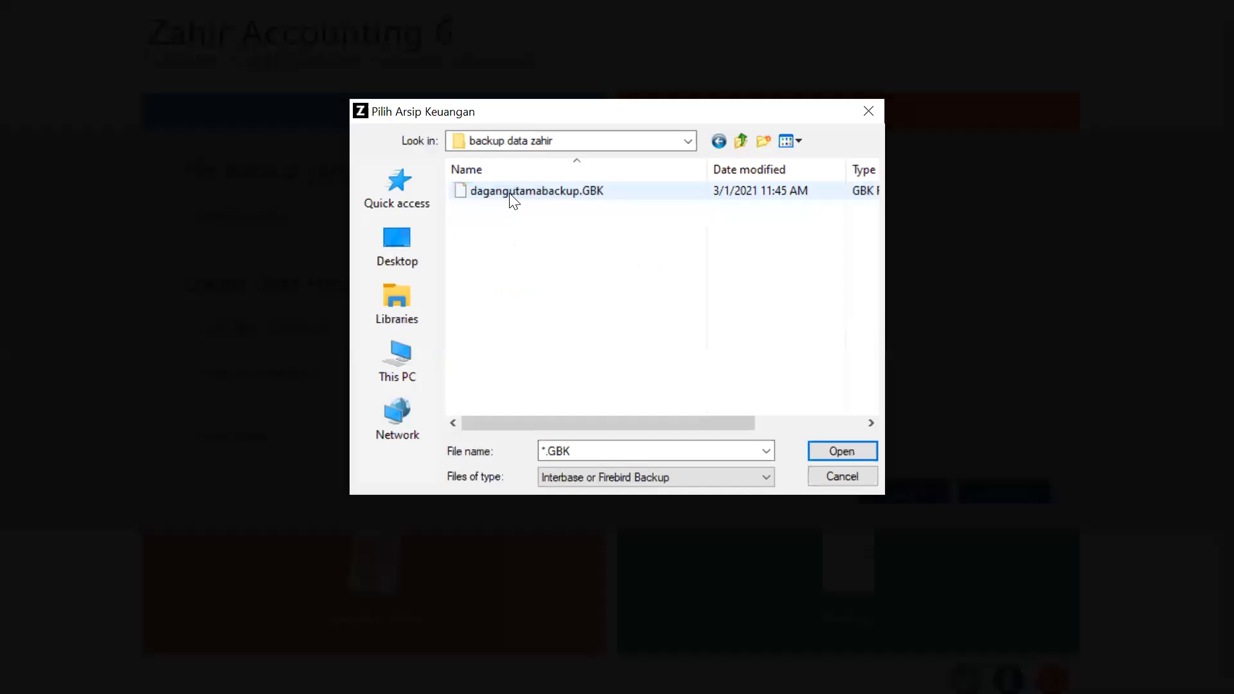
pyautogui.click(535, 194)
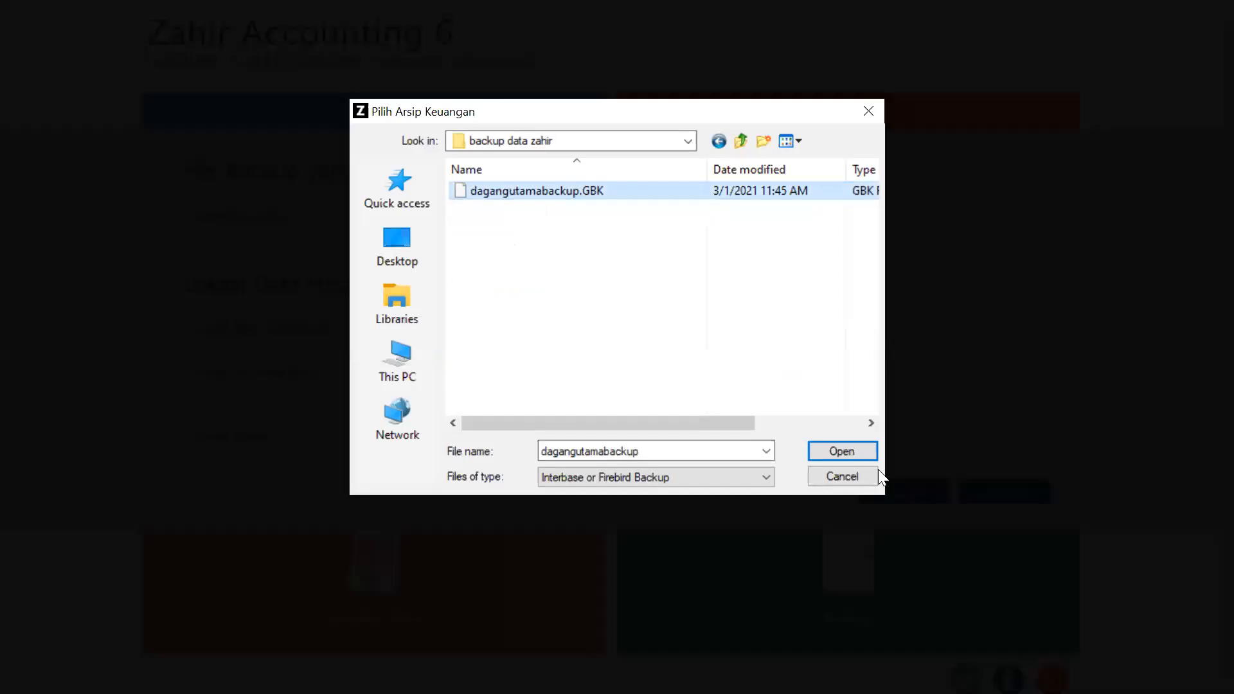
pyautogui.click(856, 451)
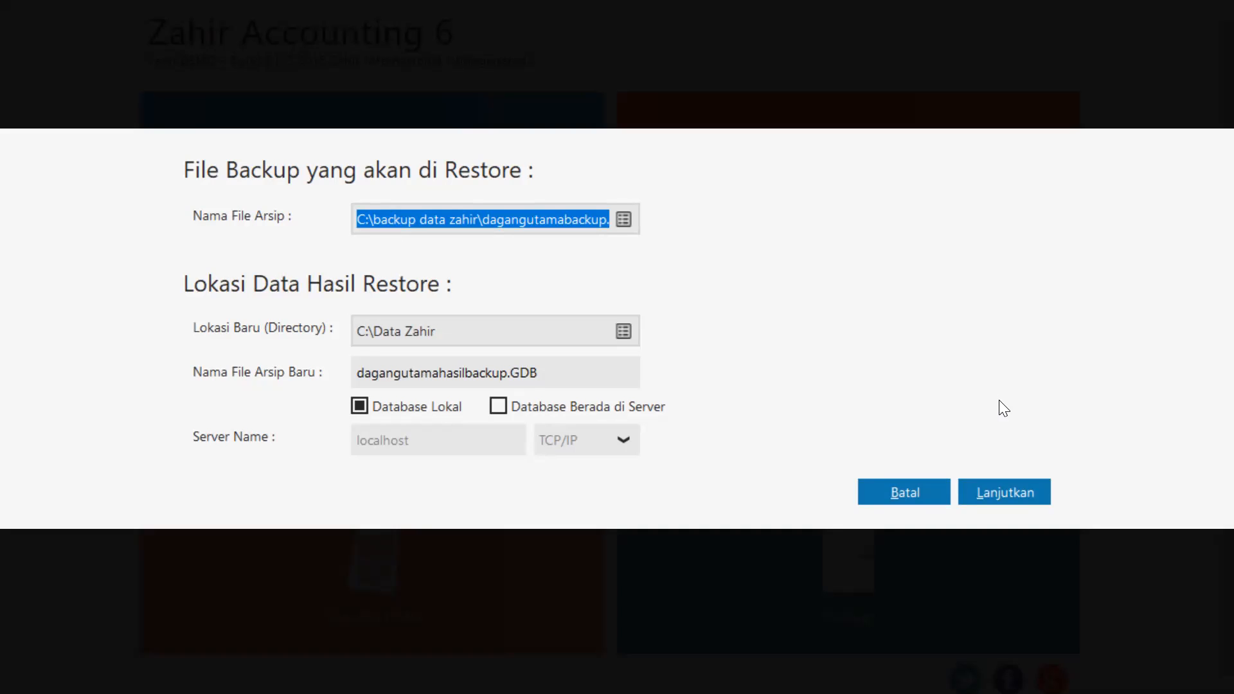
# Run the restore into dagangutamahasilbackup.GDB, confirming the Peringatan overwrite warning with Ya.
pyautogui.click(983, 482)
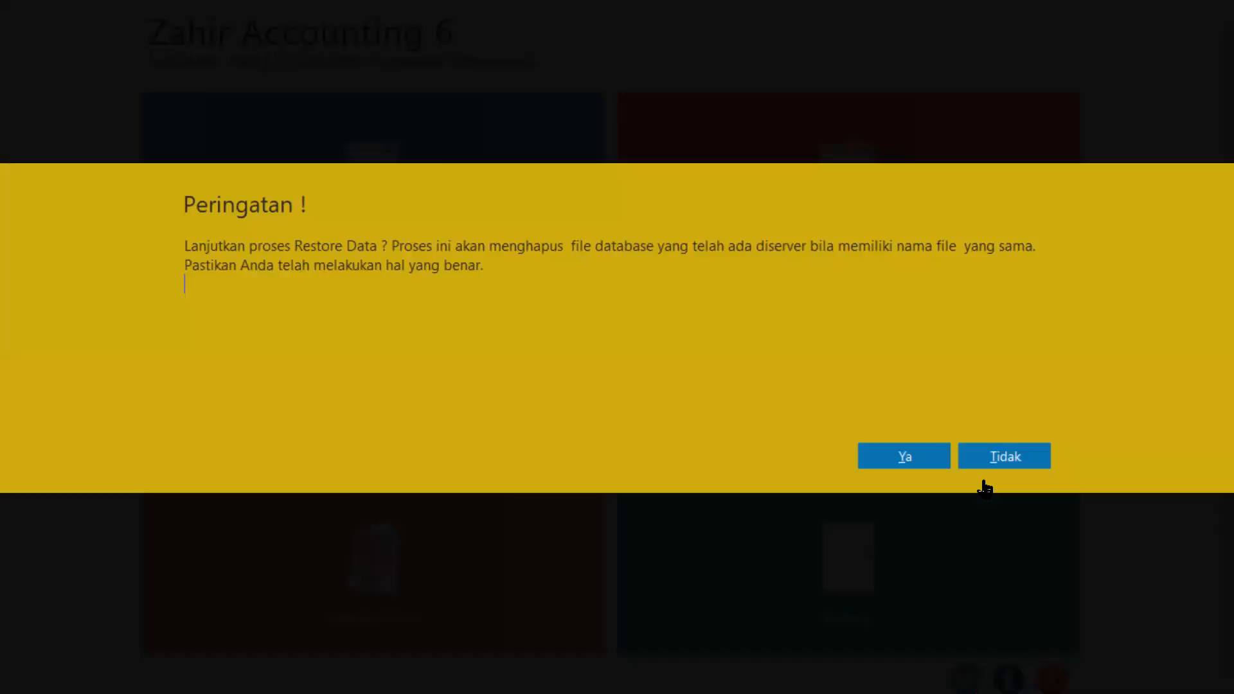
pyautogui.click(906, 457)
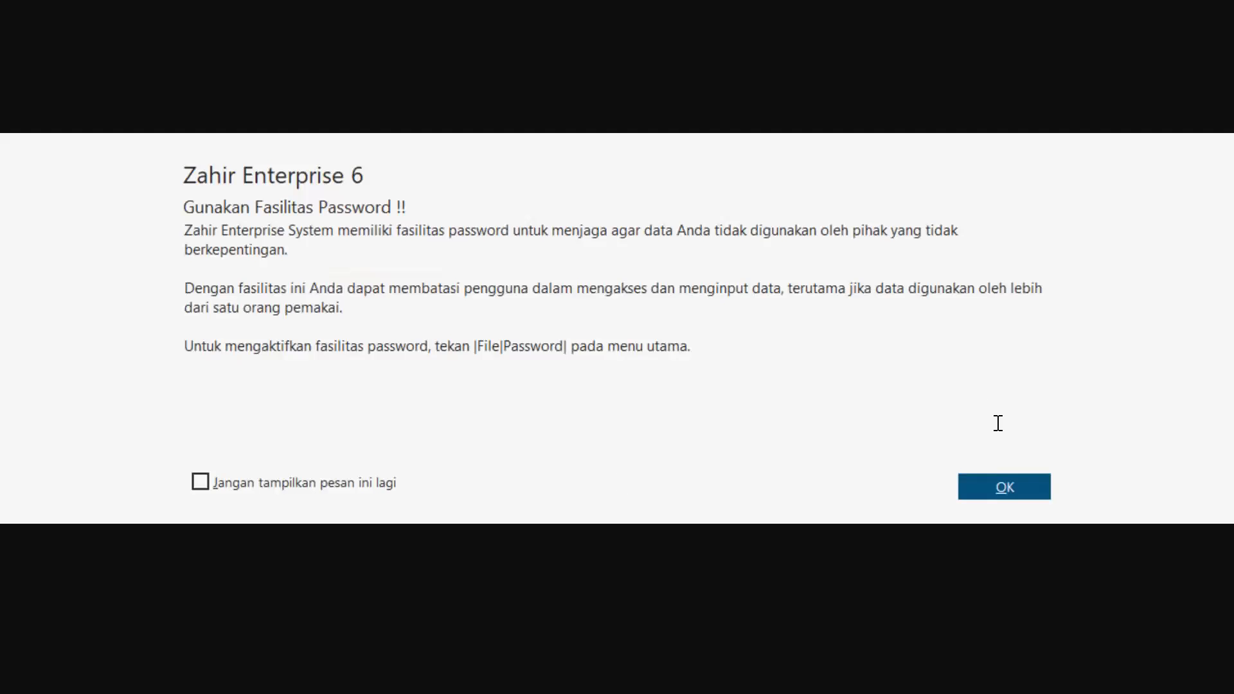
# Dismiss the password-facility reminder and go to the Laporan reports page.
pyautogui.click(980, 491)
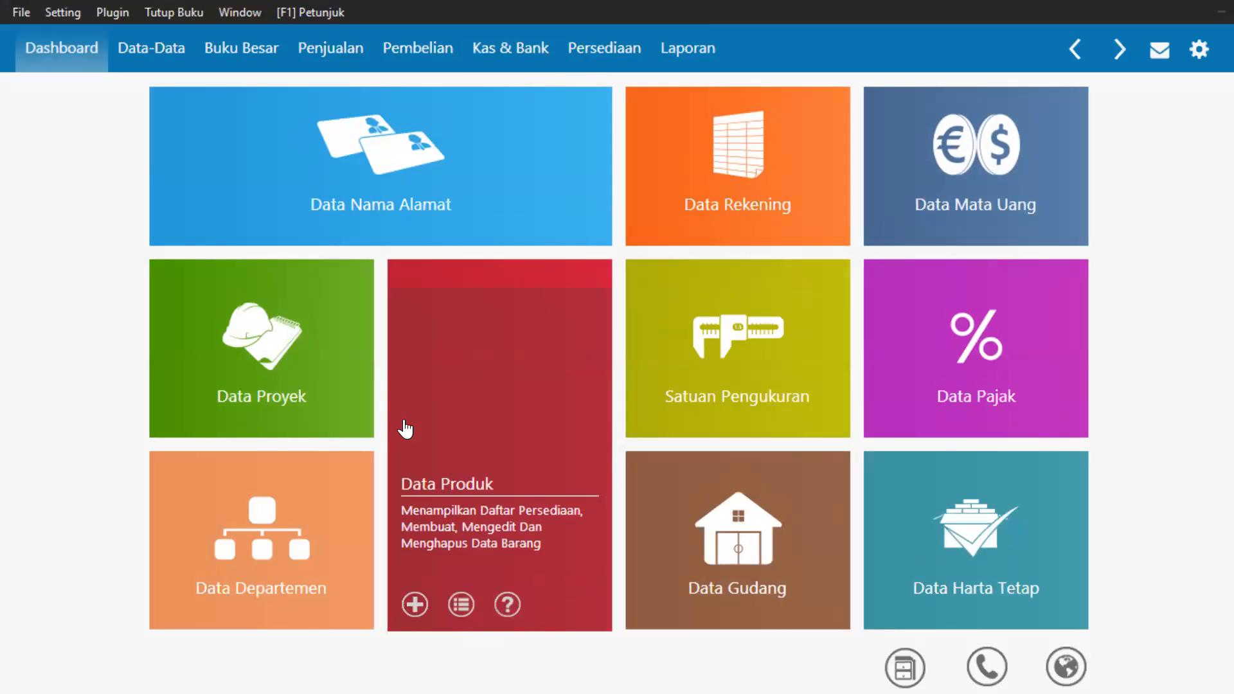
pyautogui.moveTo(157, 156)
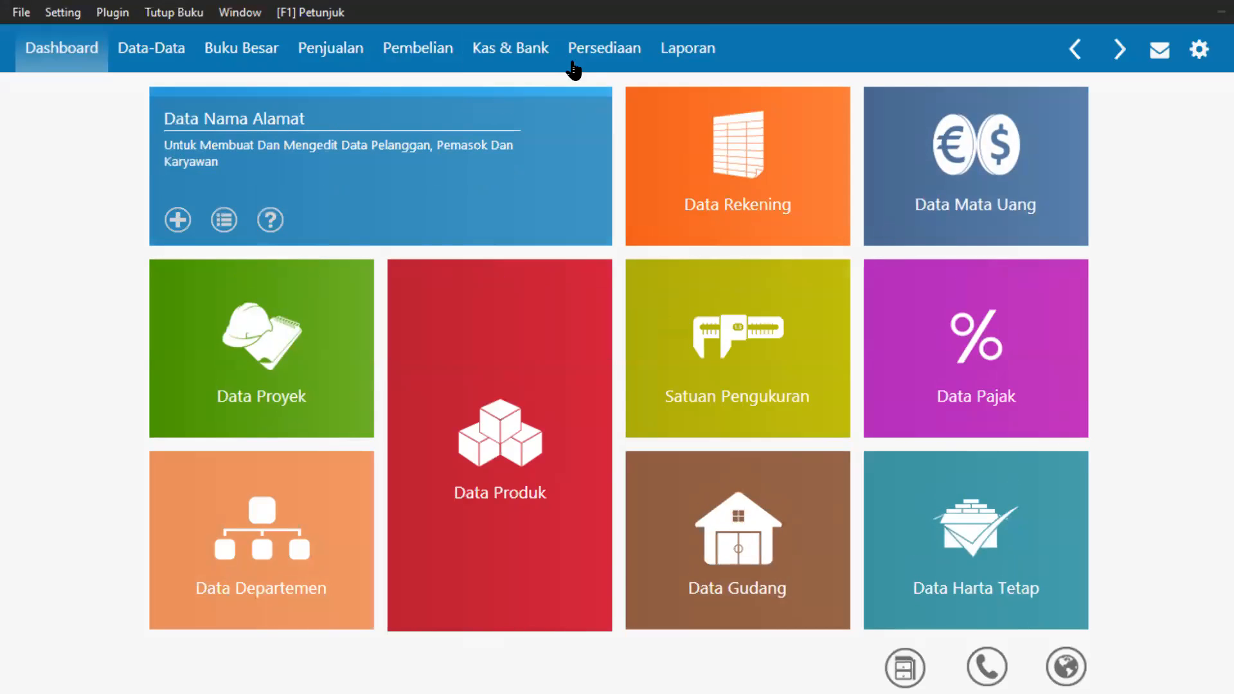
pyautogui.click(710, 52)
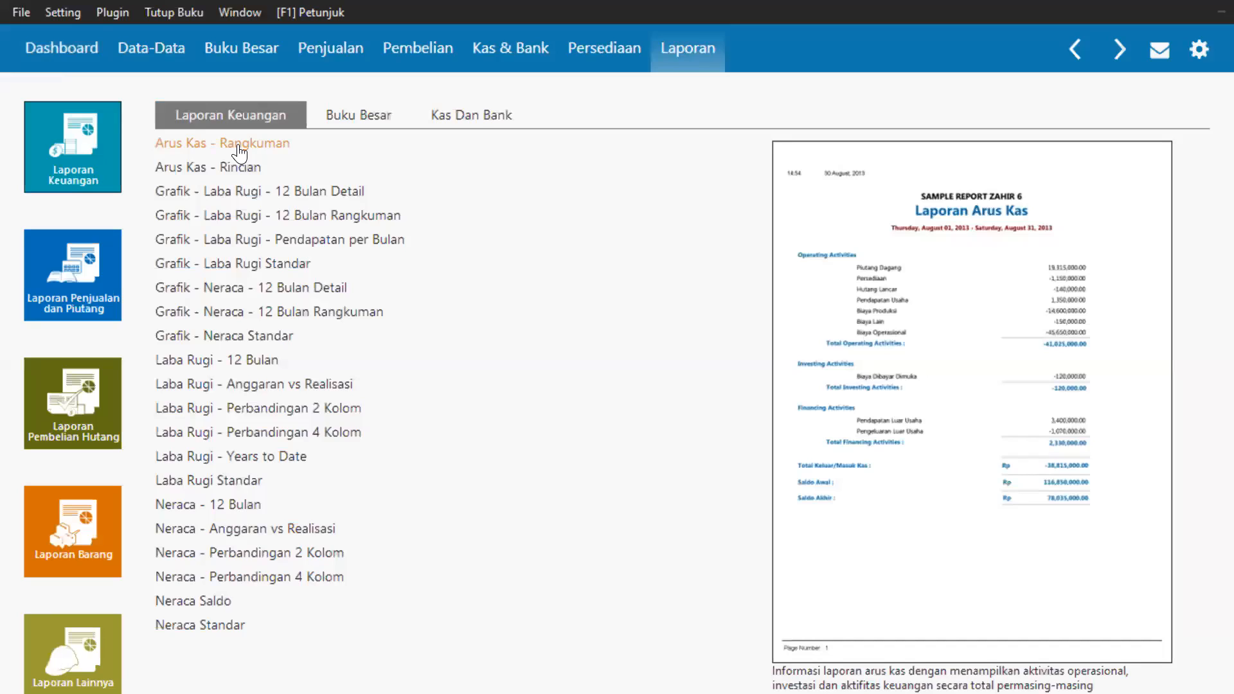
# Open the Laporan Keuangan group and close the 'Cannot make a visible window modal' warning.
pyautogui.click(69, 156)
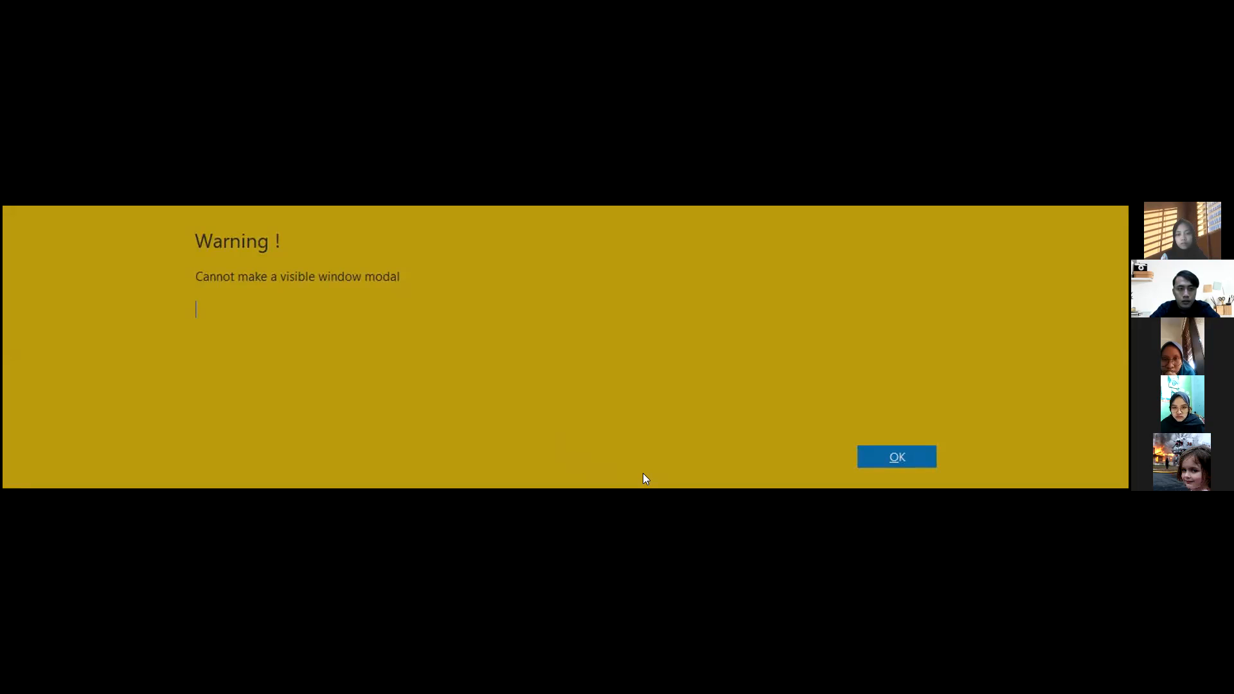
pyautogui.click(867, 449)
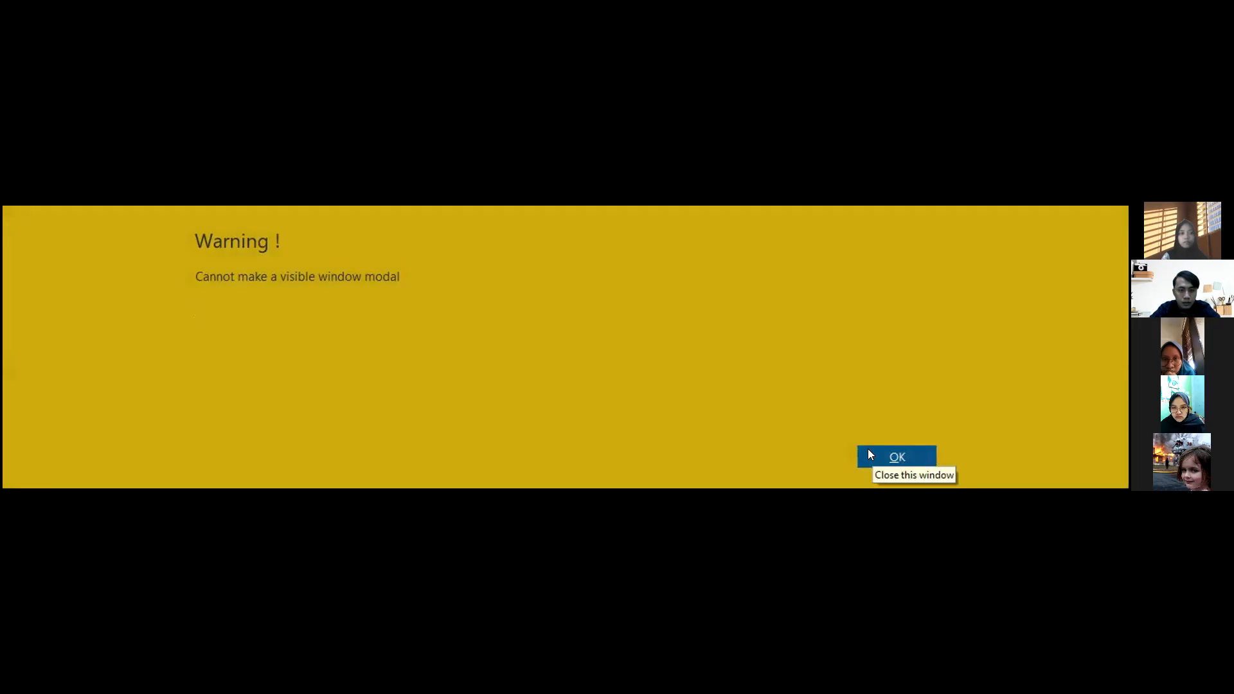
pyautogui.click(879, 450)
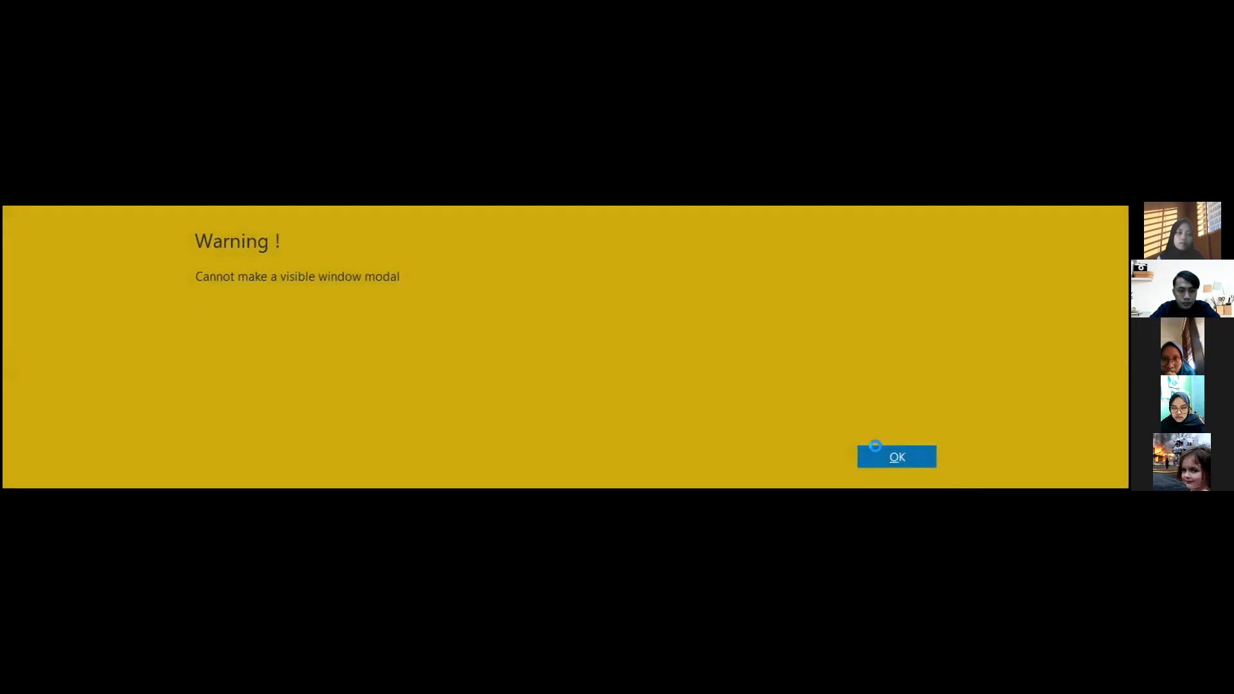
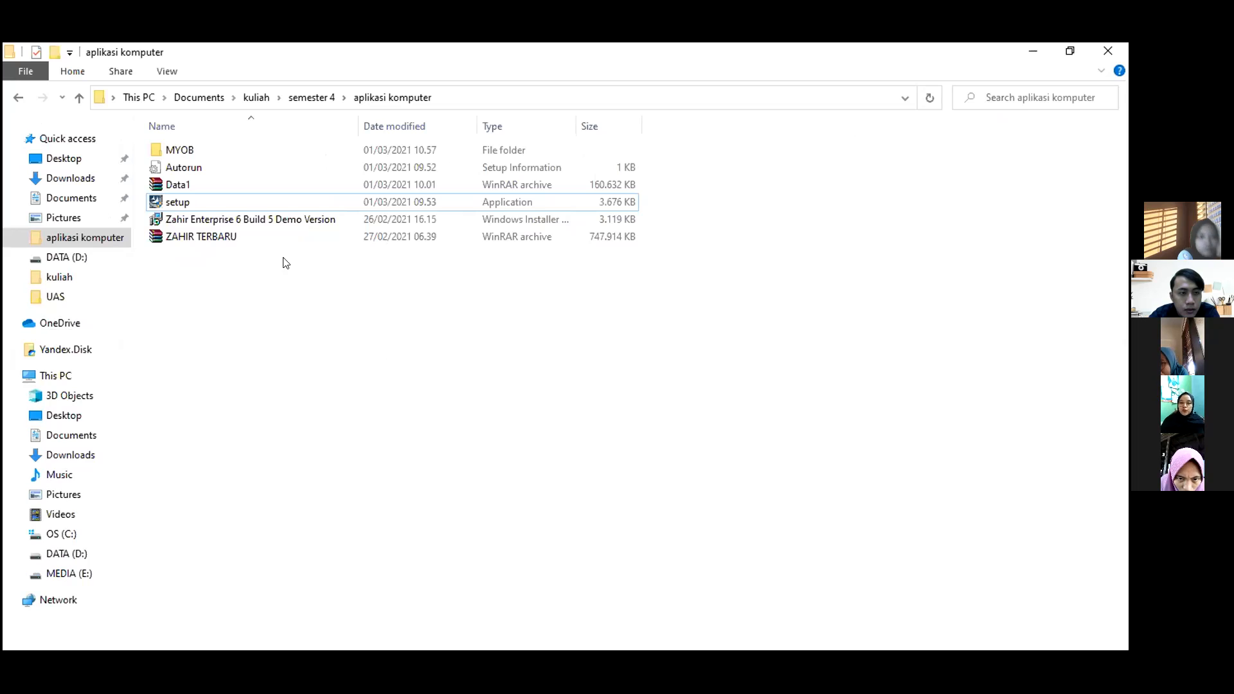
# Select the Autorun, Data1, setup and Zahir Enterprise installer files and copy them.
pyautogui.click(186, 168)
pyautogui.keyDown('ctrl'); pyautogui.click(192, 185); pyautogui.keyUp('ctrl')
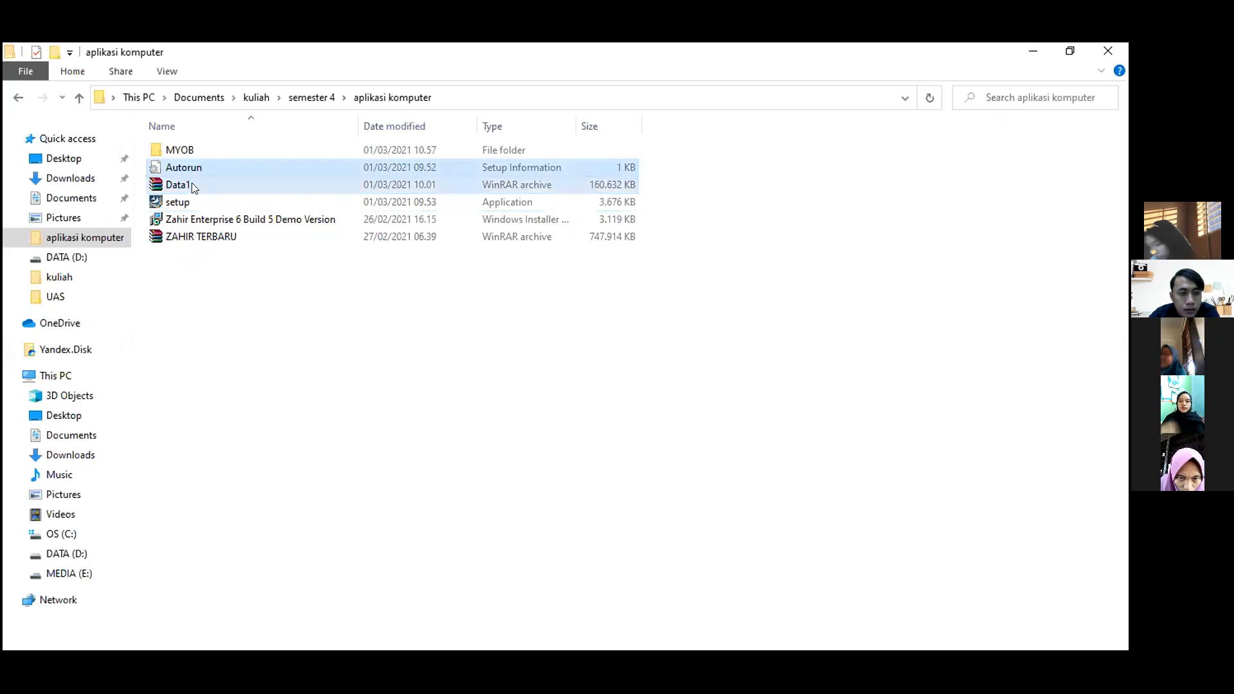
pyautogui.keyDown('ctrl'); pyautogui.click(193, 203); pyautogui.keyUp('ctrl')
pyautogui.keyDown('ctrl'); pyautogui.click(200, 220); pyautogui.keyUp('ctrl')
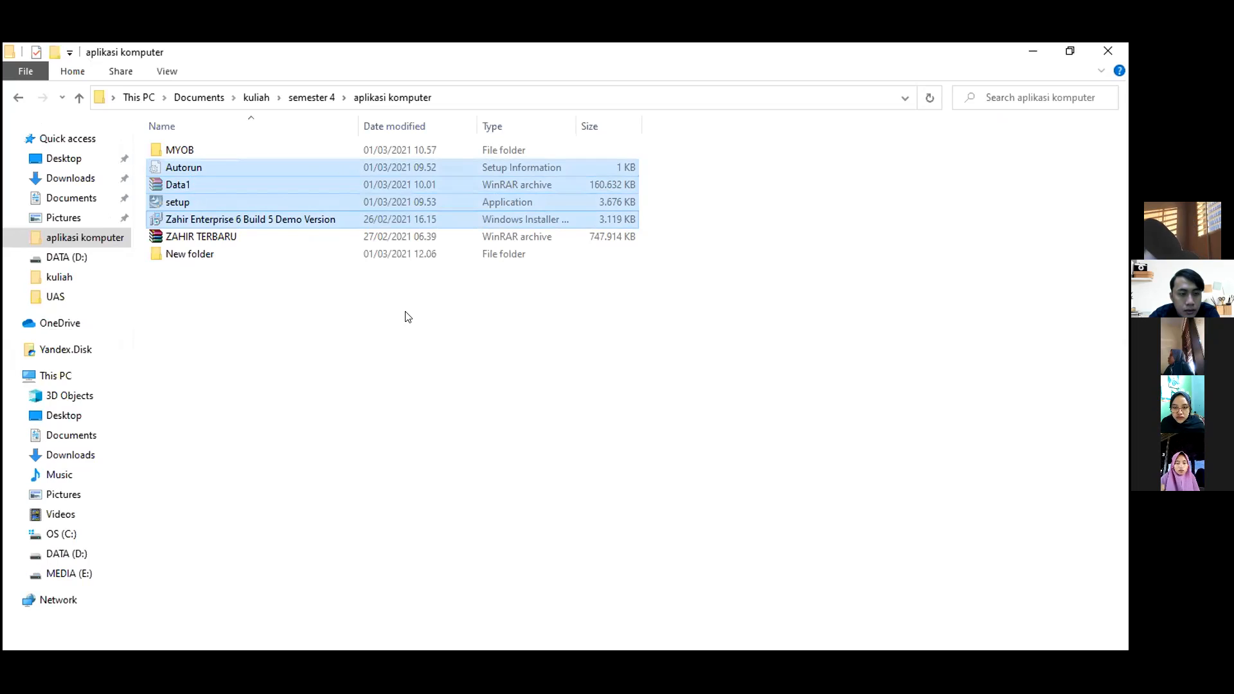
# Create a folder named ZAHIR and paste the four setup files into it.
pyautogui.write('ZAHIR')
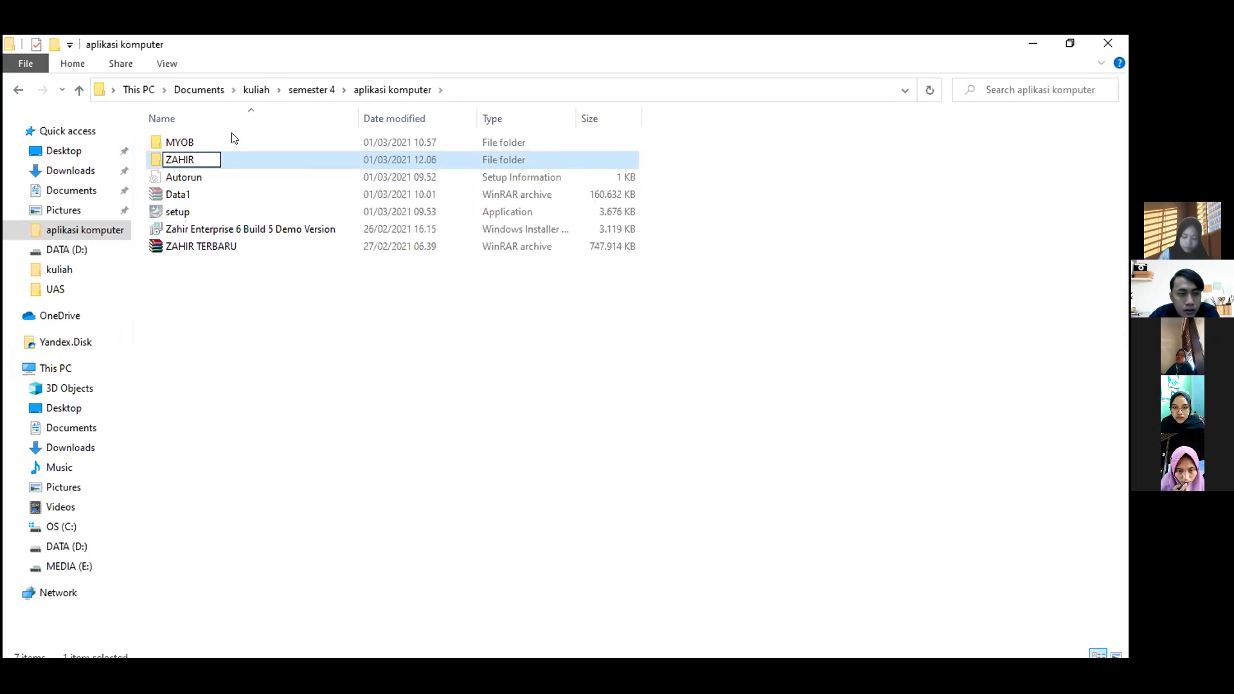
pyautogui.press('Return')
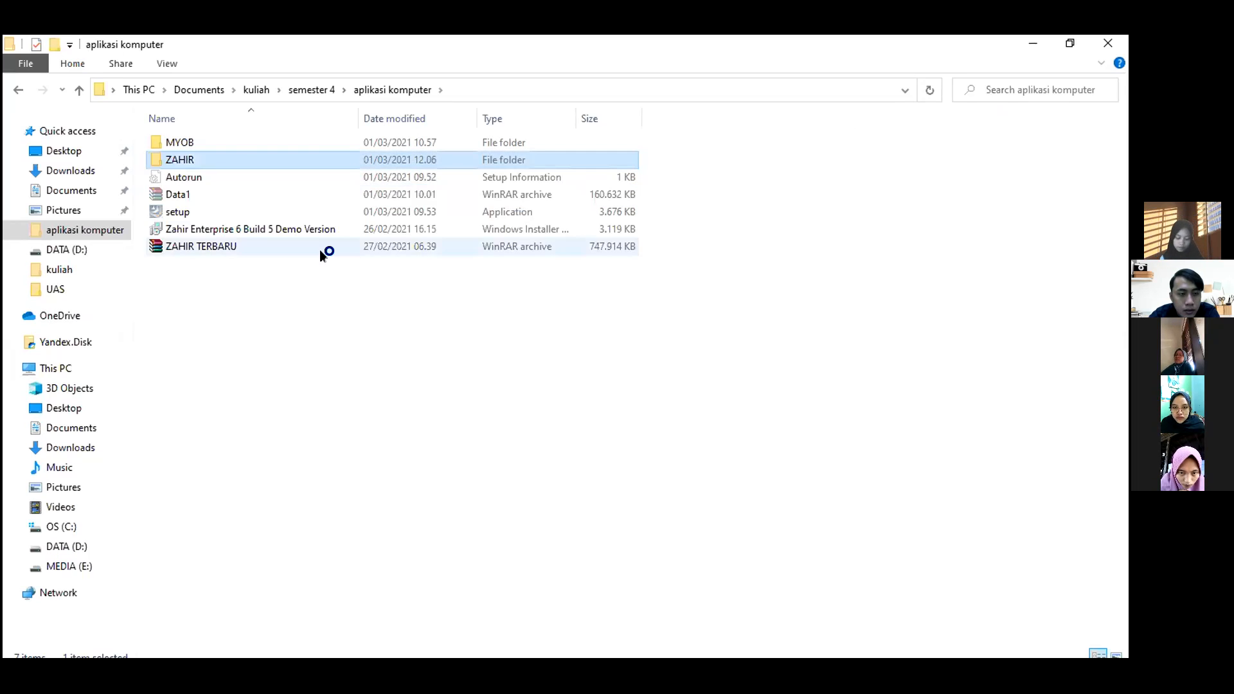
pyautogui.press('Return')
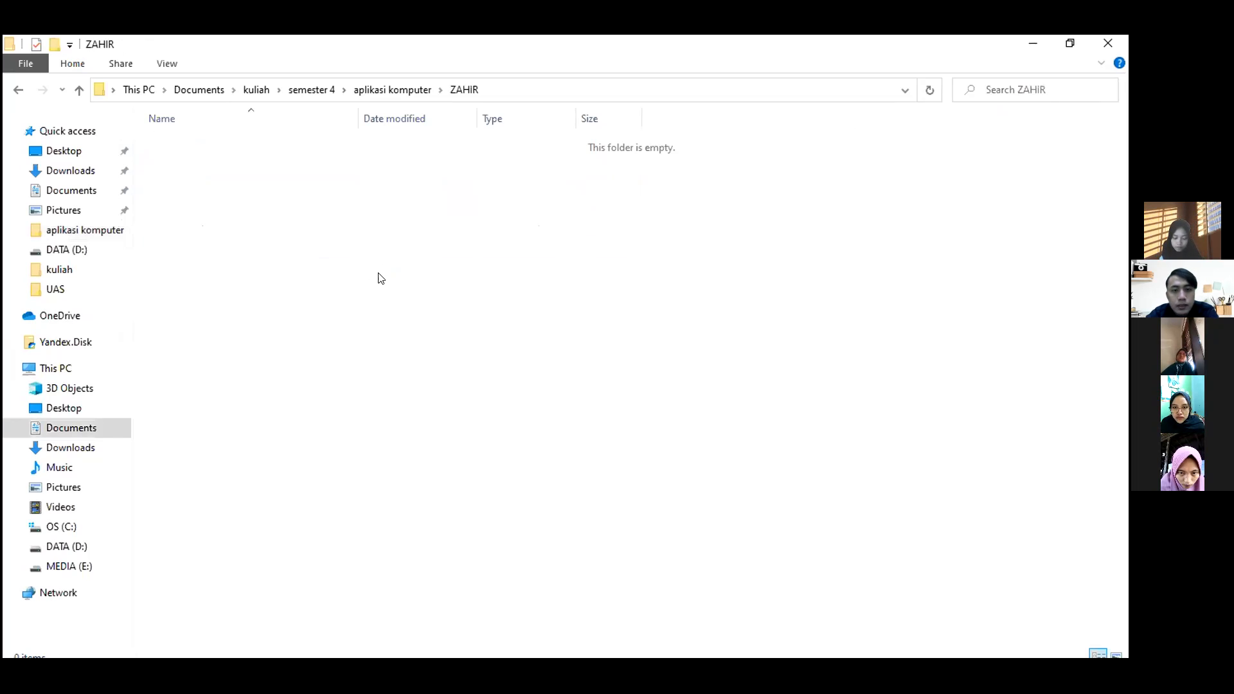
pyautogui.hotkey('ctrl', 'v')
pyautogui.click(297, 297)
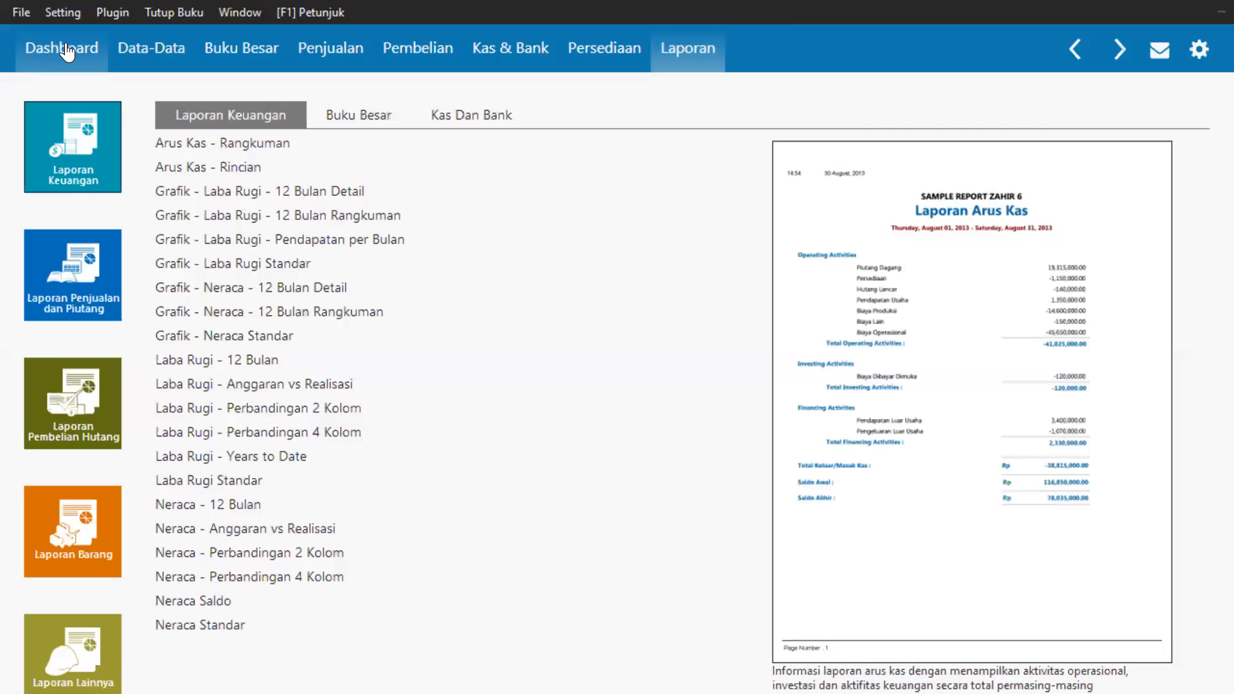
# Return to the Dashboard showing the Laba Rugi chart for March 2021.
pyautogui.click(67, 46)
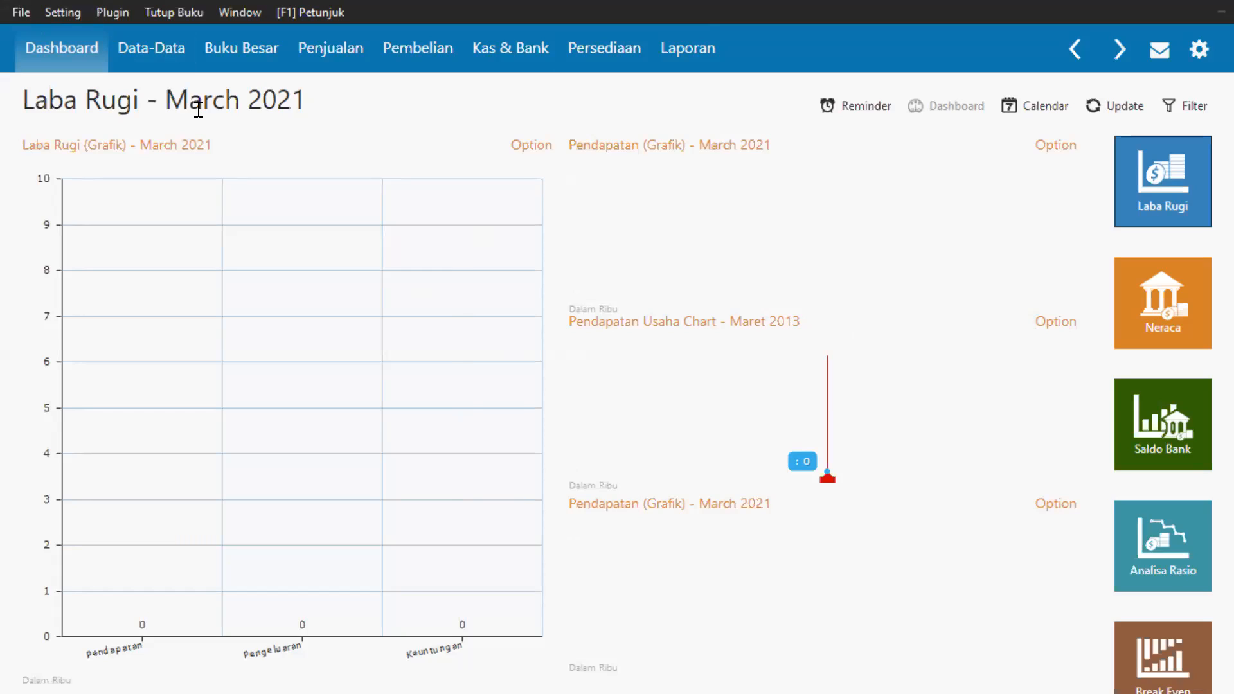
pyautogui.click(17, 14)
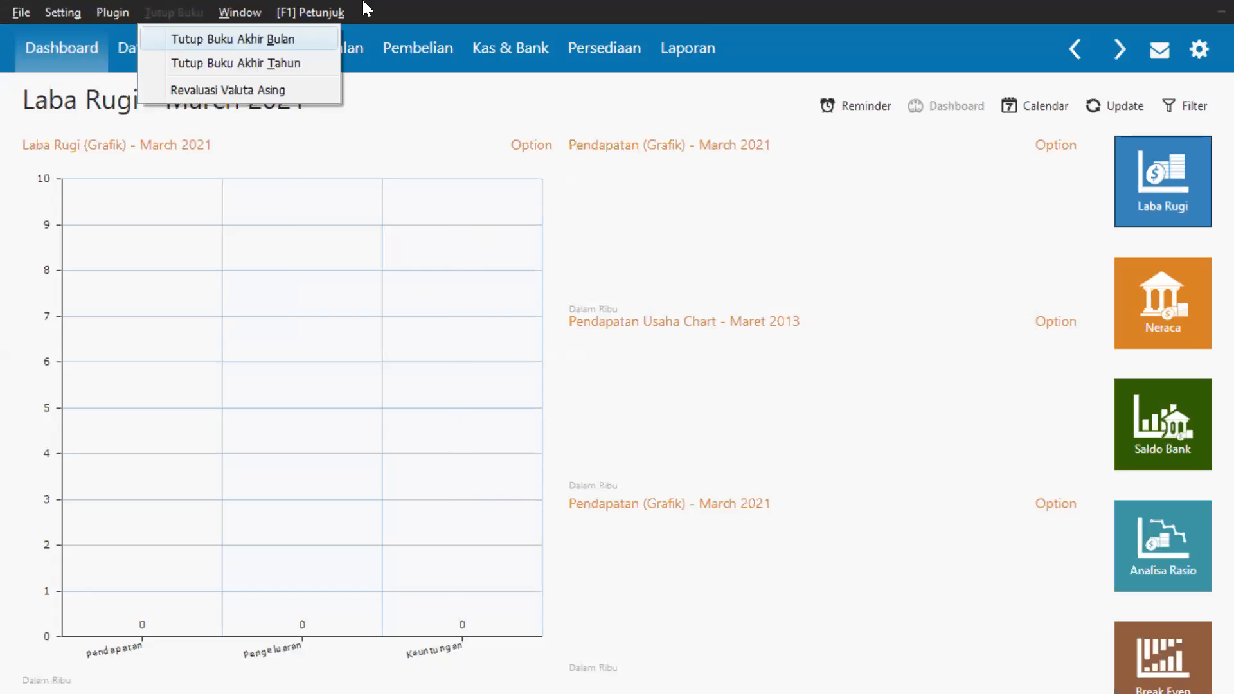
pyautogui.click(70, 64)
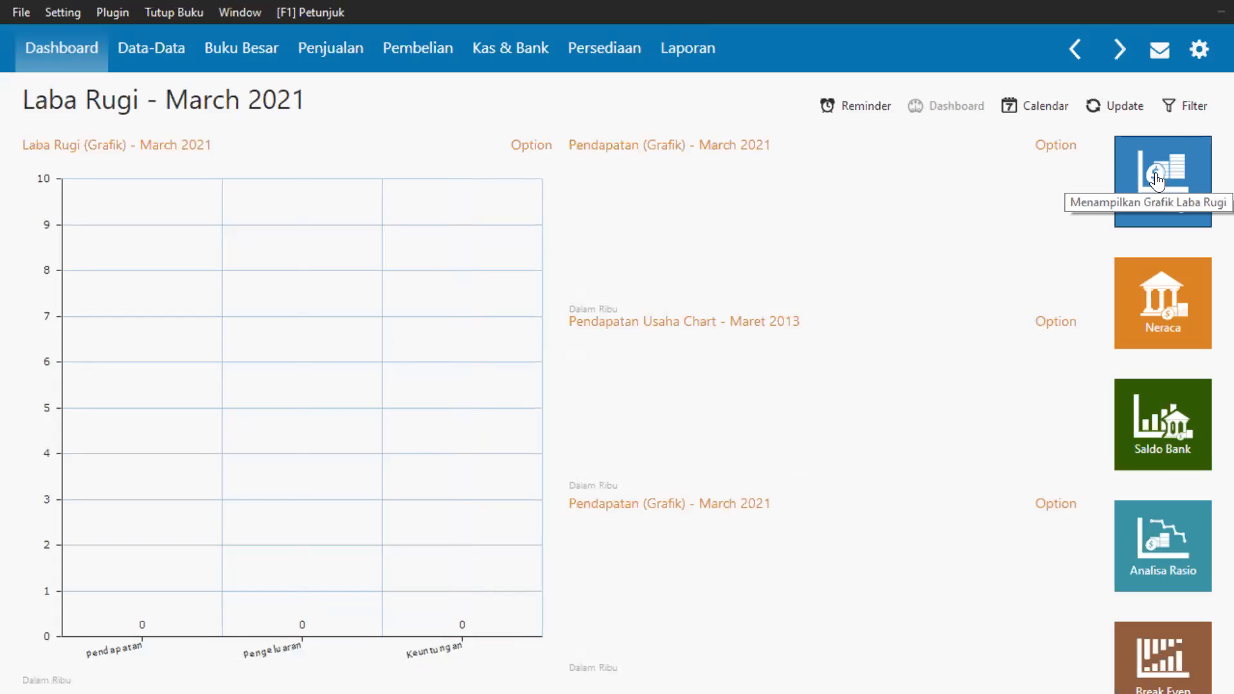
pyautogui.click(1160, 313)
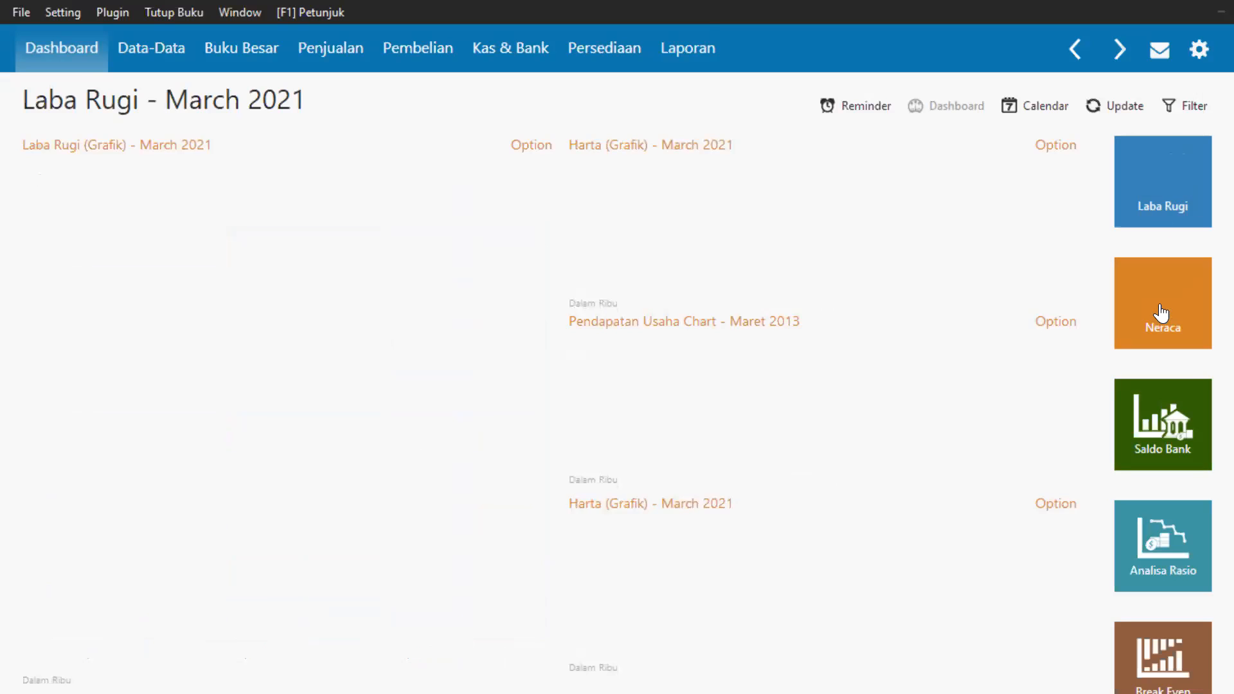
pyautogui.click(1178, 411)
pyautogui.click(1178, 566)
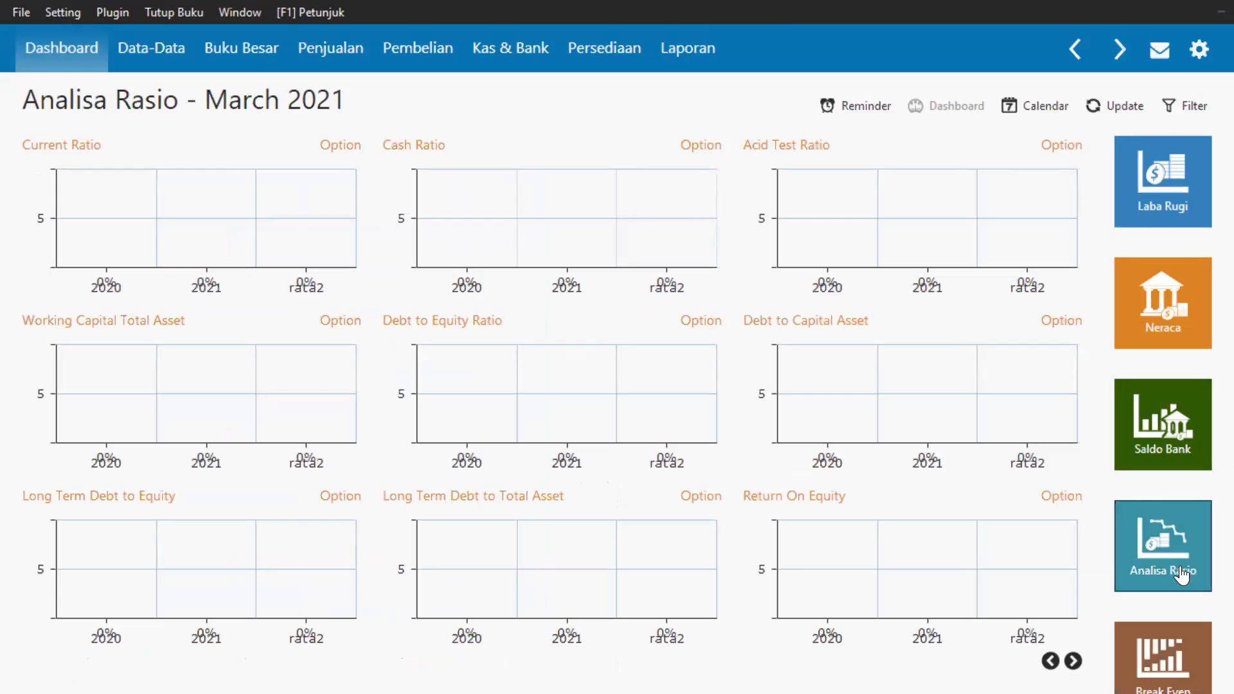
pyautogui.click(1162, 649)
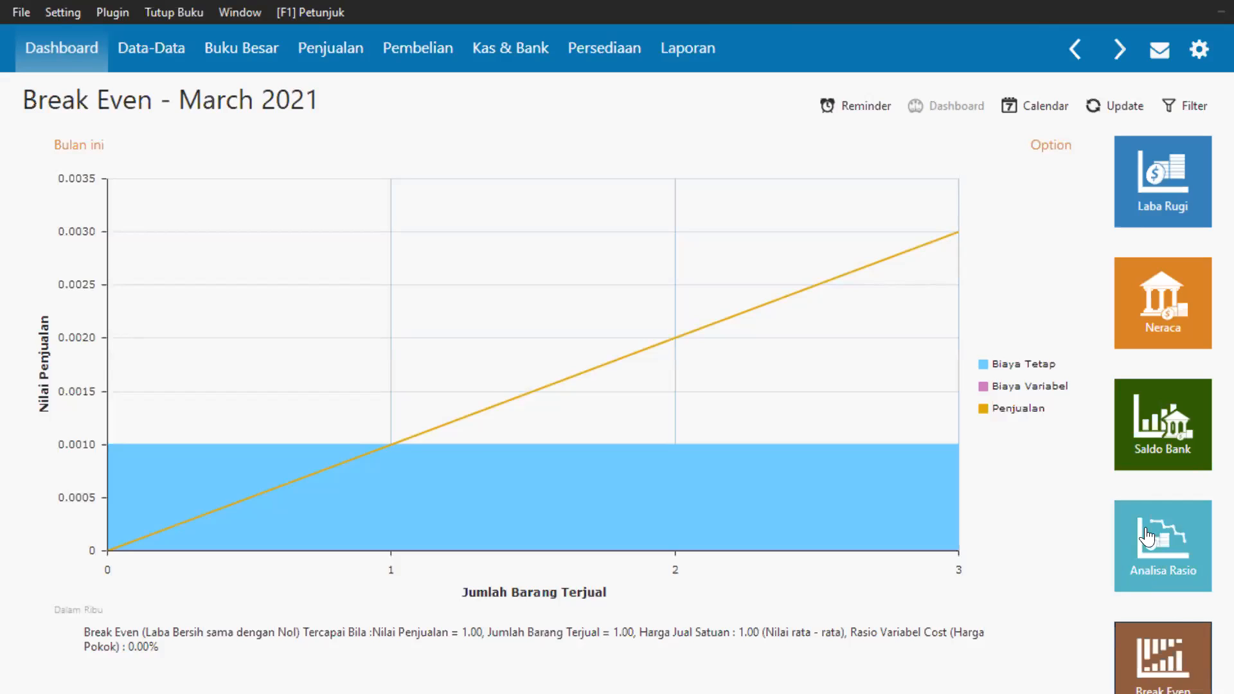
pyautogui.click(1126, 165)
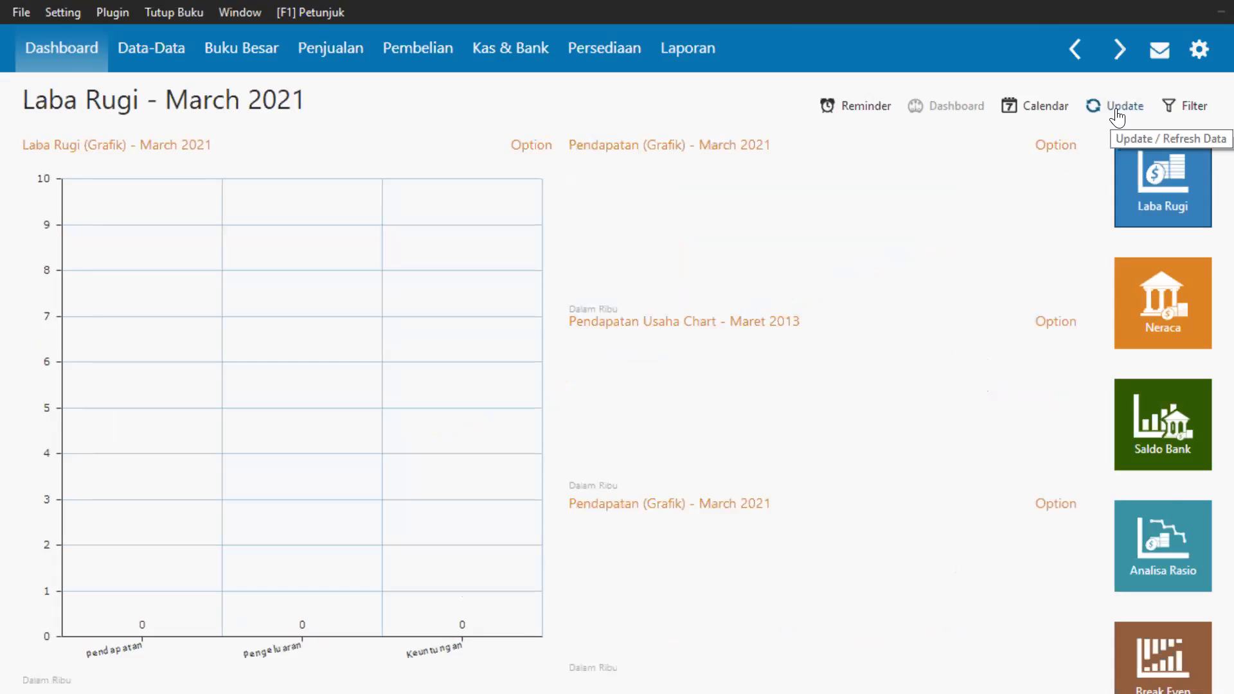
pyautogui.click(1117, 109)
# Check the dashboard period filter, leaving the month at March.
pyautogui.click(1186, 114)
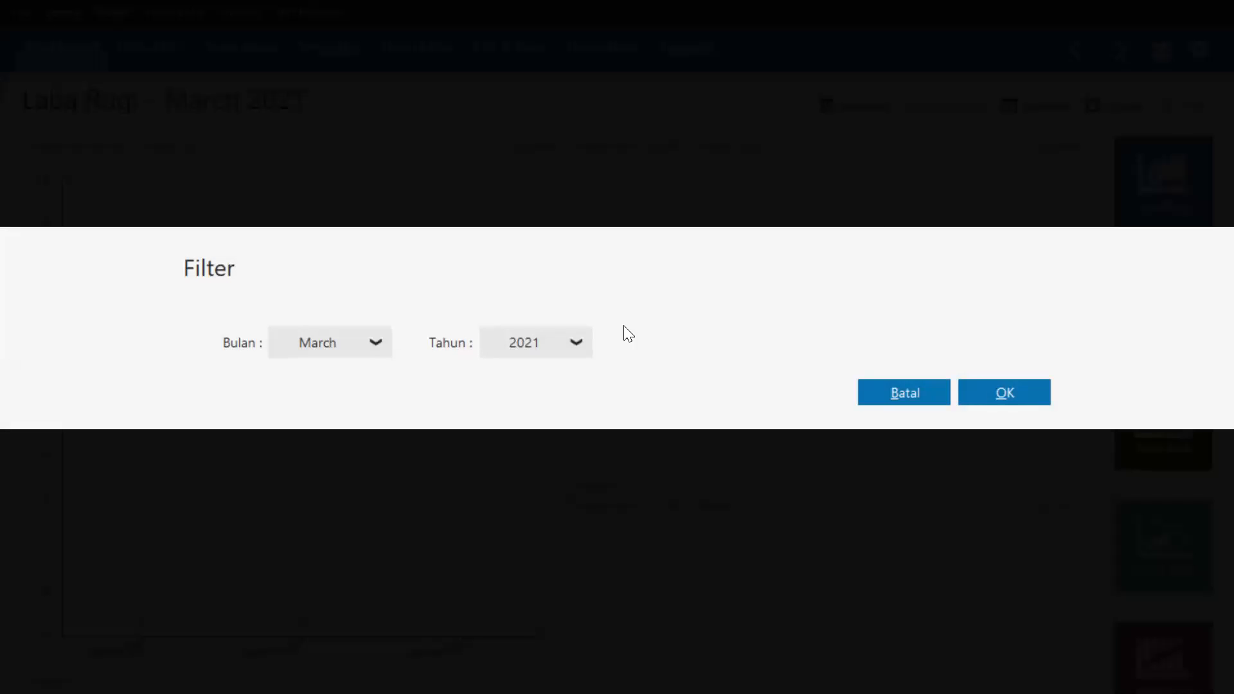
pyautogui.click(366, 345)
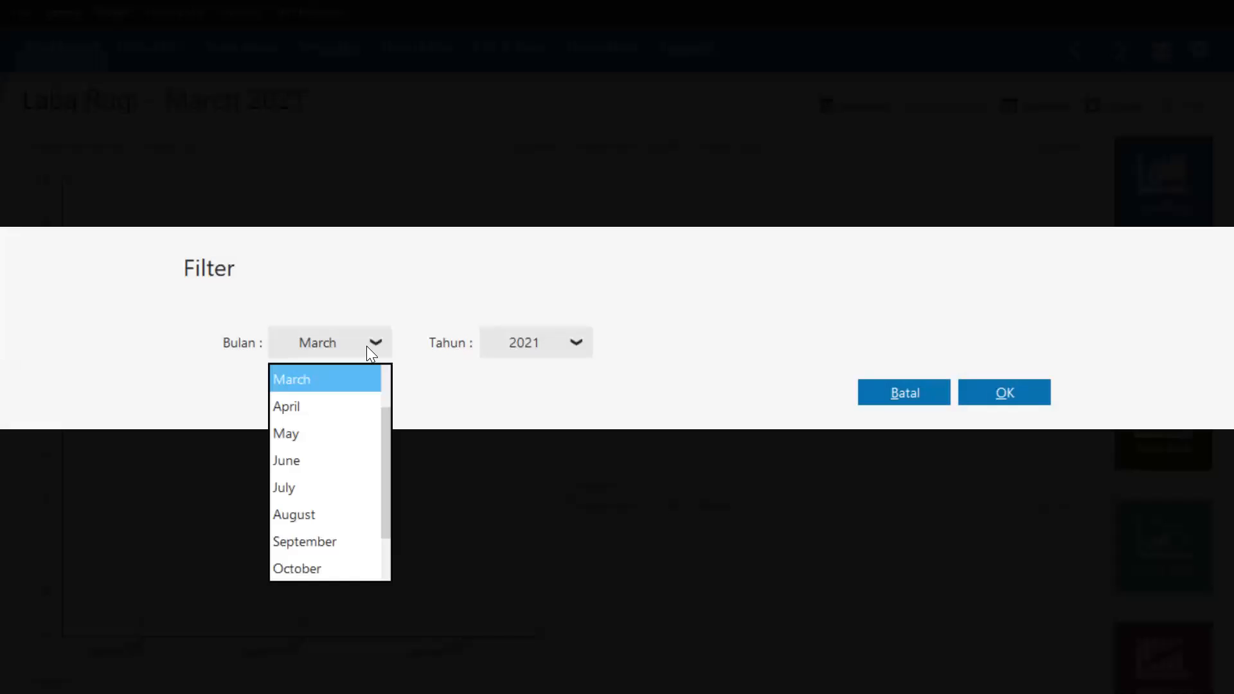
pyautogui.click(344, 383)
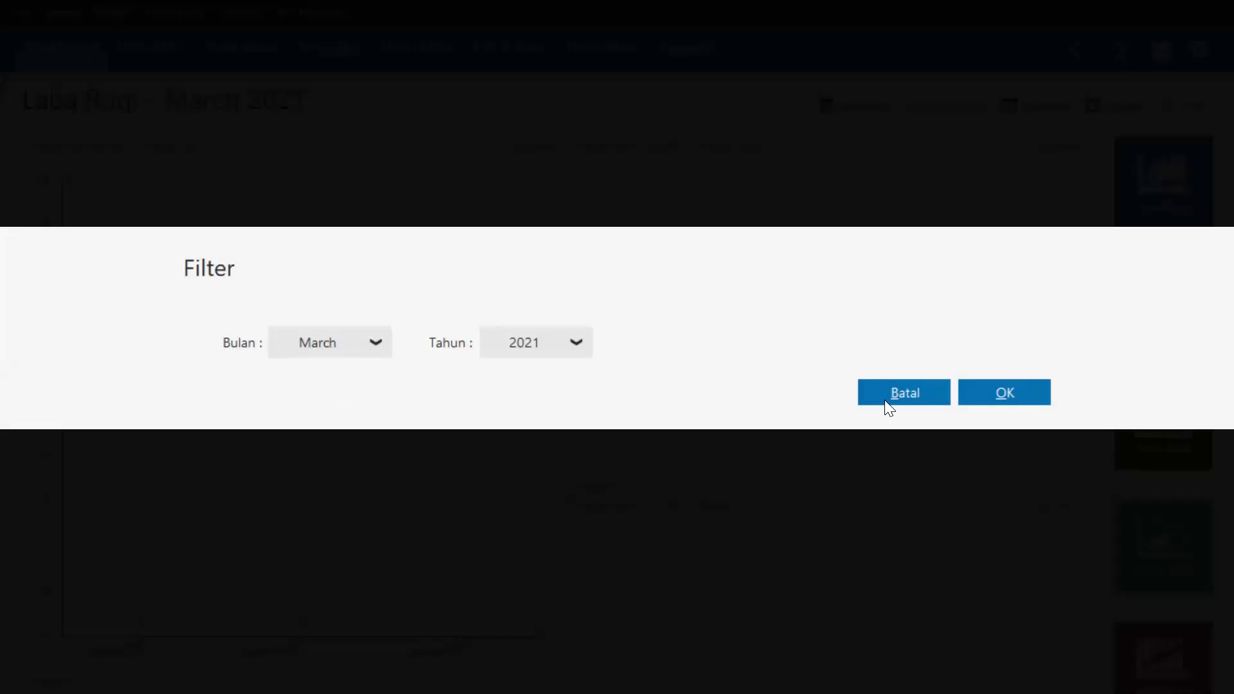
pyautogui.click(1027, 393)
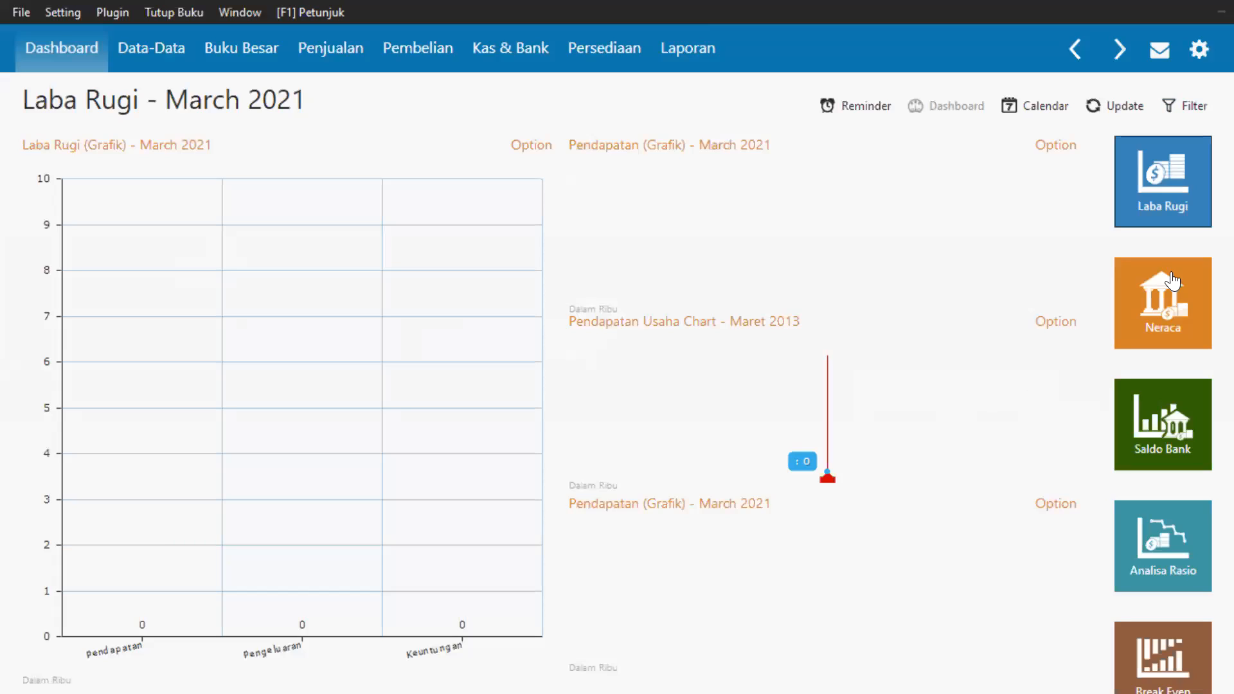
# Change the dashboard period to May 2021 and go to the Data-Data master-data page.
pyautogui.click(1186, 108)
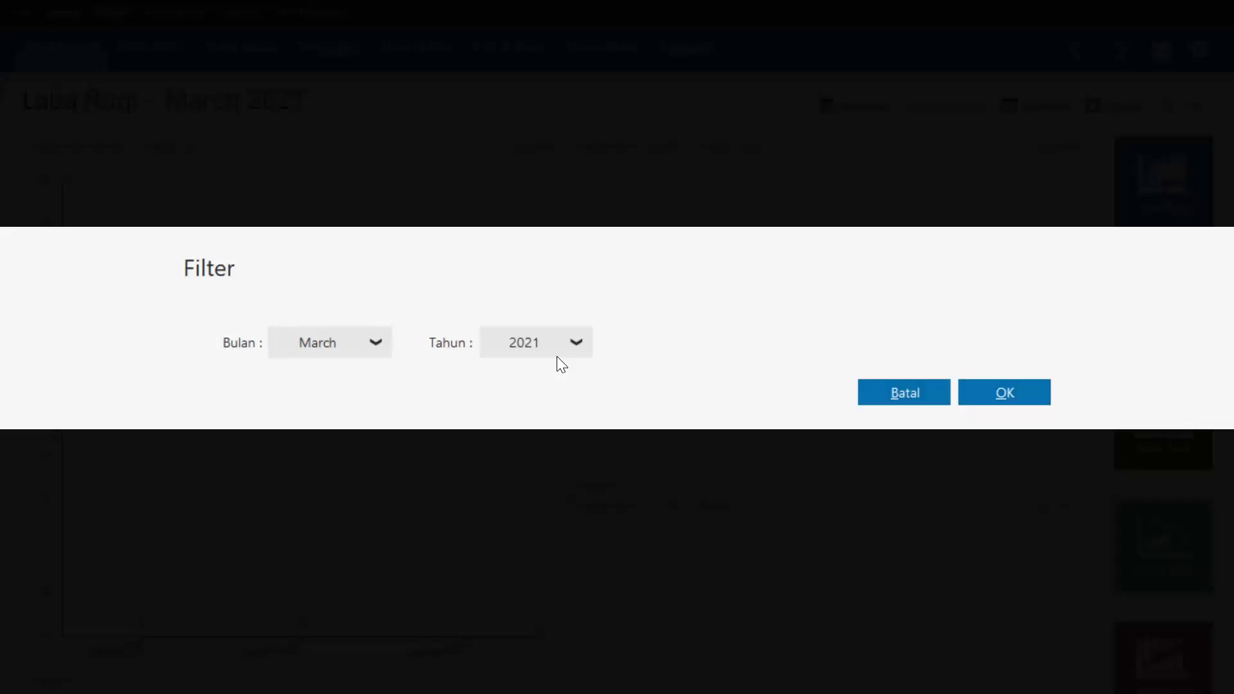
pyautogui.click(307, 343)
pyautogui.click(307, 429)
pyautogui.click(1033, 396)
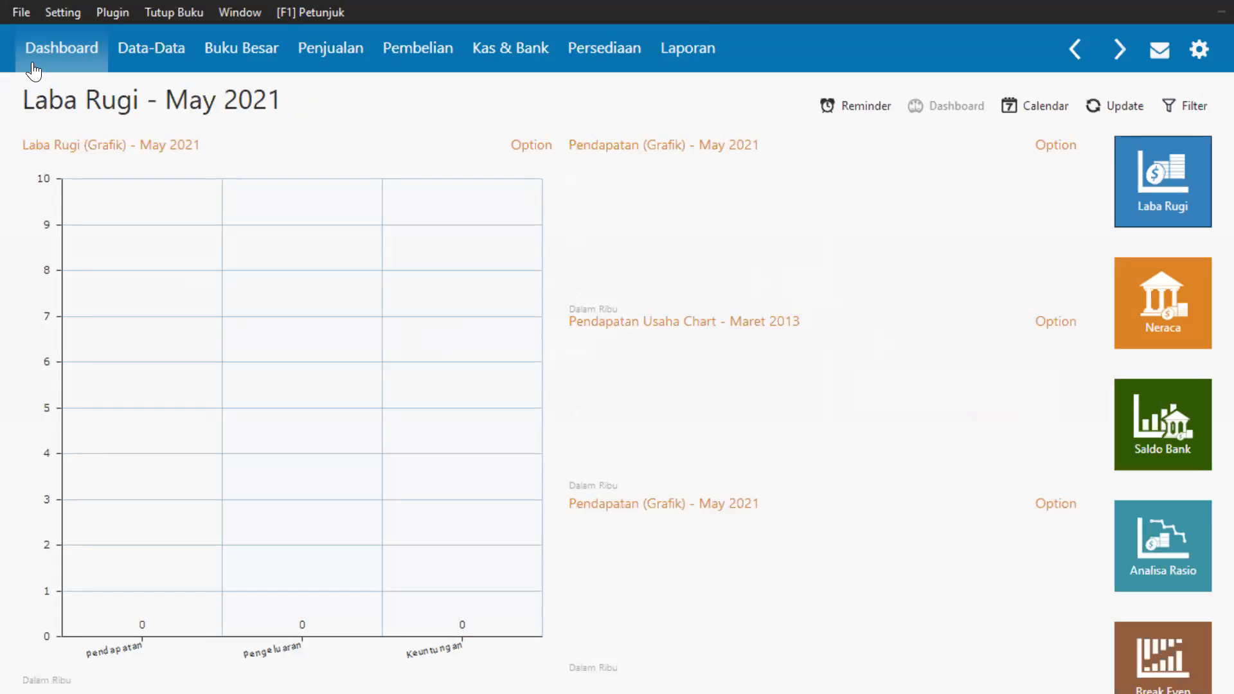
pyautogui.click(155, 63)
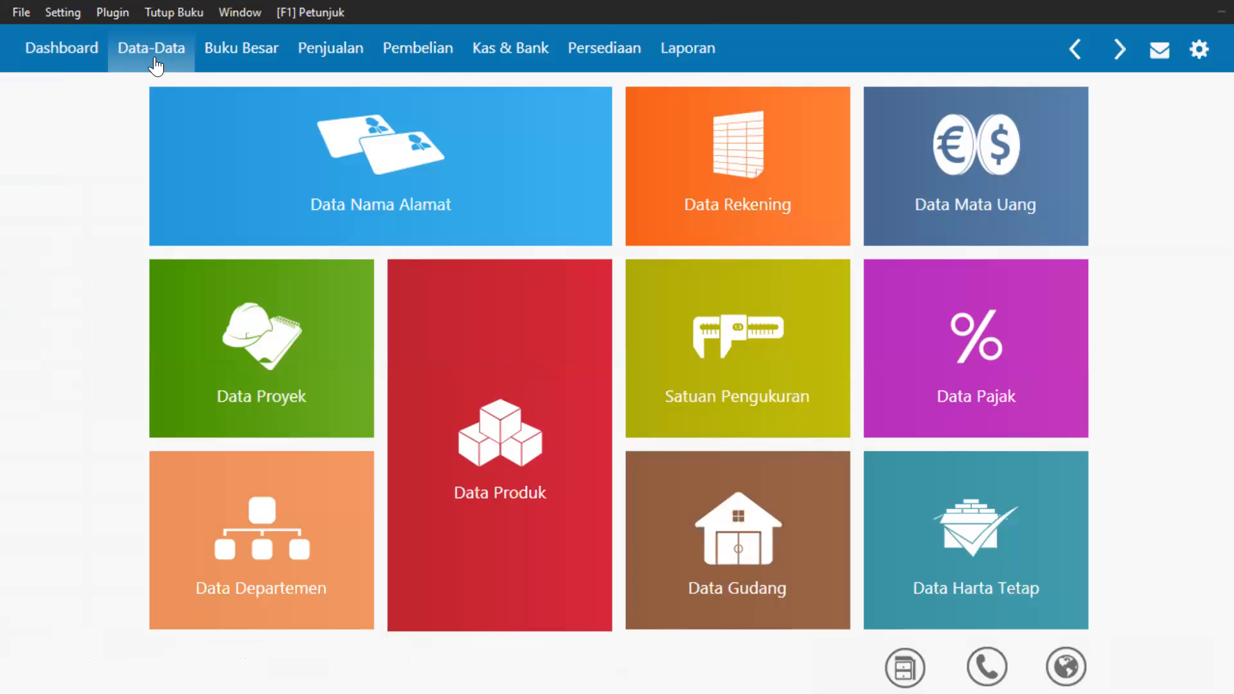
# Start a new Data Nama Alamat record, getting ID CUST-1 with type Customer.
pyautogui.moveTo(354, 136)
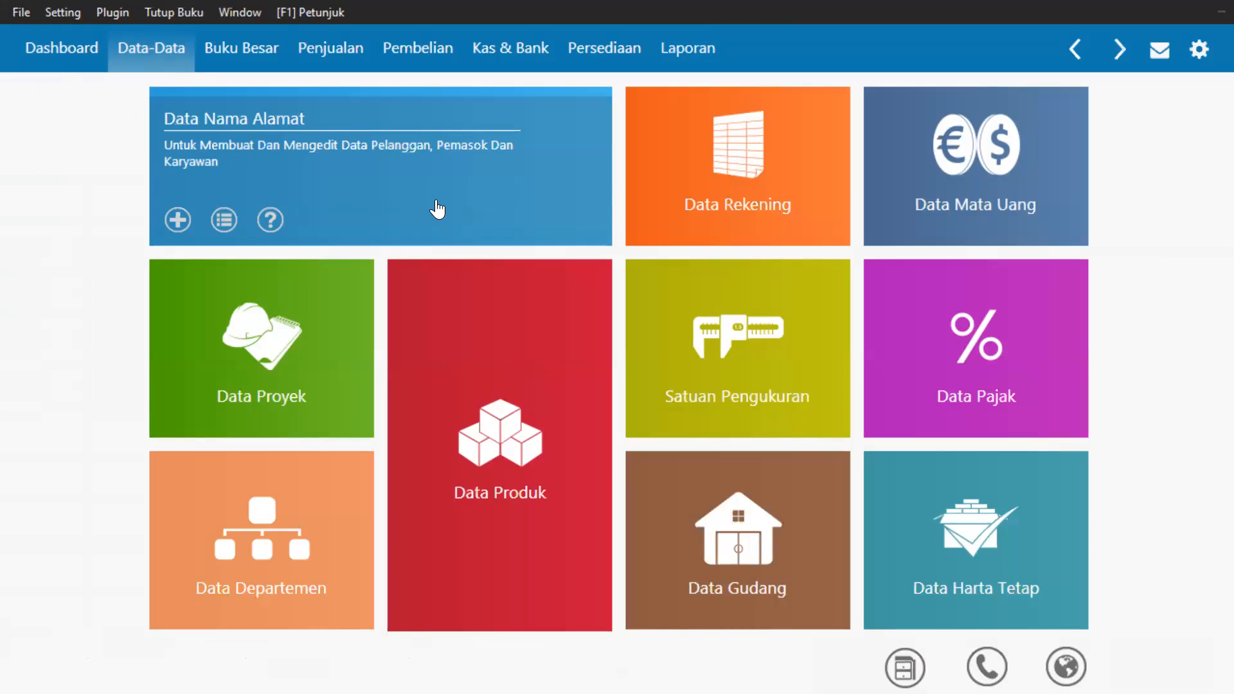
pyautogui.click(436, 201)
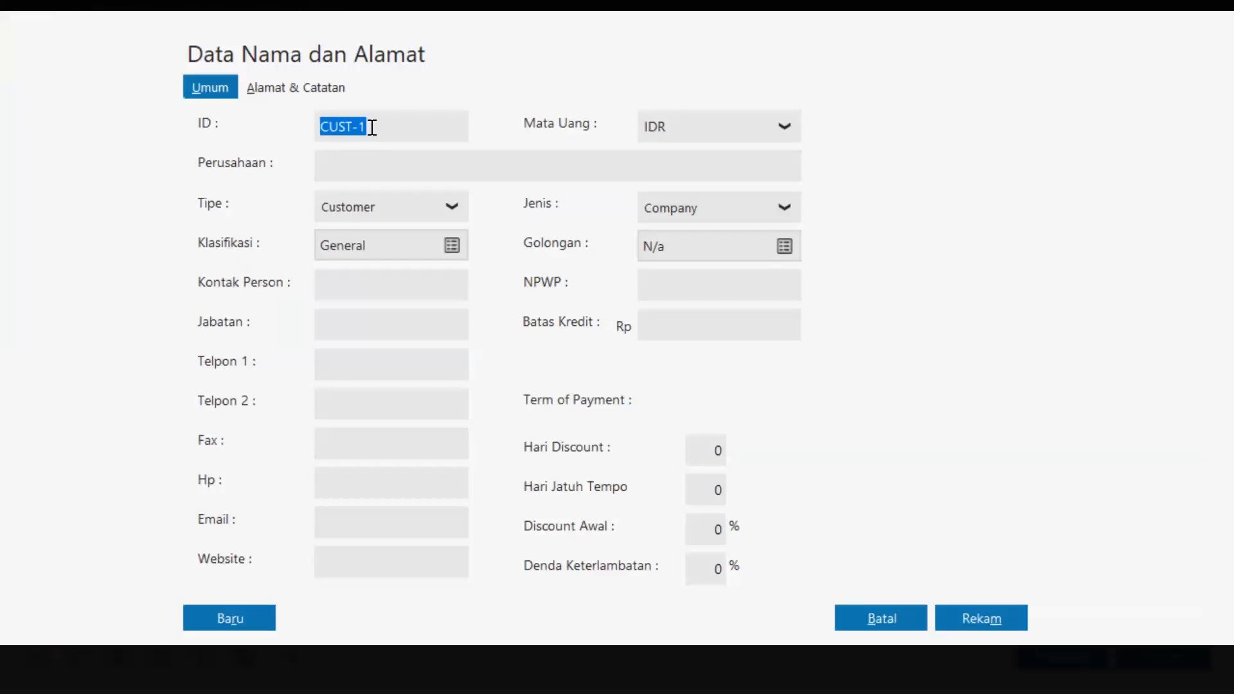
# Review the available contact Tipe options, then cancel the new record without saving.
pyautogui.click(429, 213)
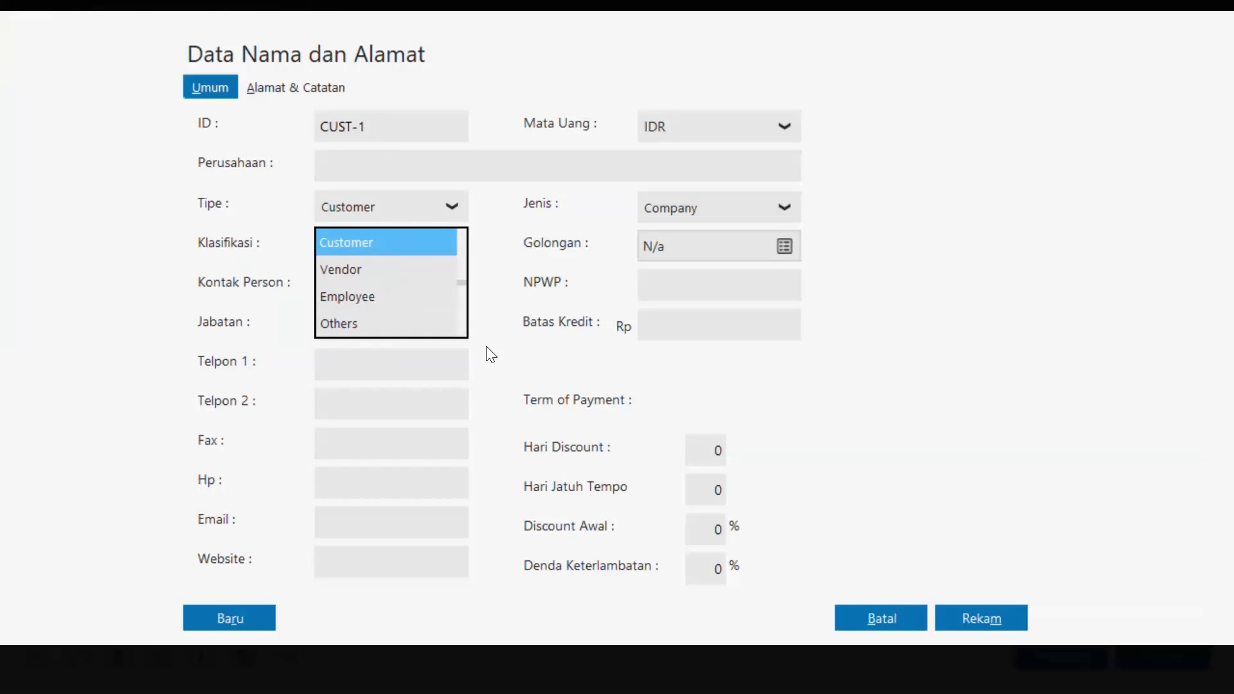
pyautogui.click(867, 619)
pyautogui.click(867, 618)
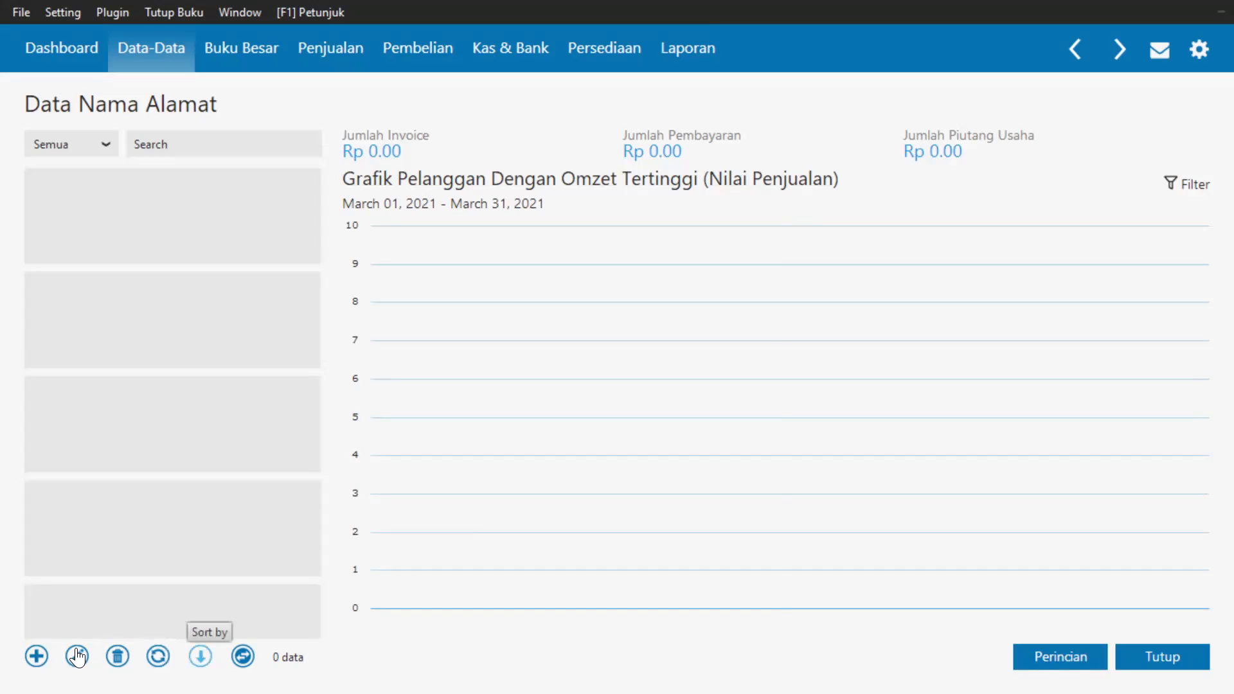
# Toggle the list sort order, then filter contacts by Pelanggan, Karyawan and finally Semua.
pyautogui.click(200, 656)
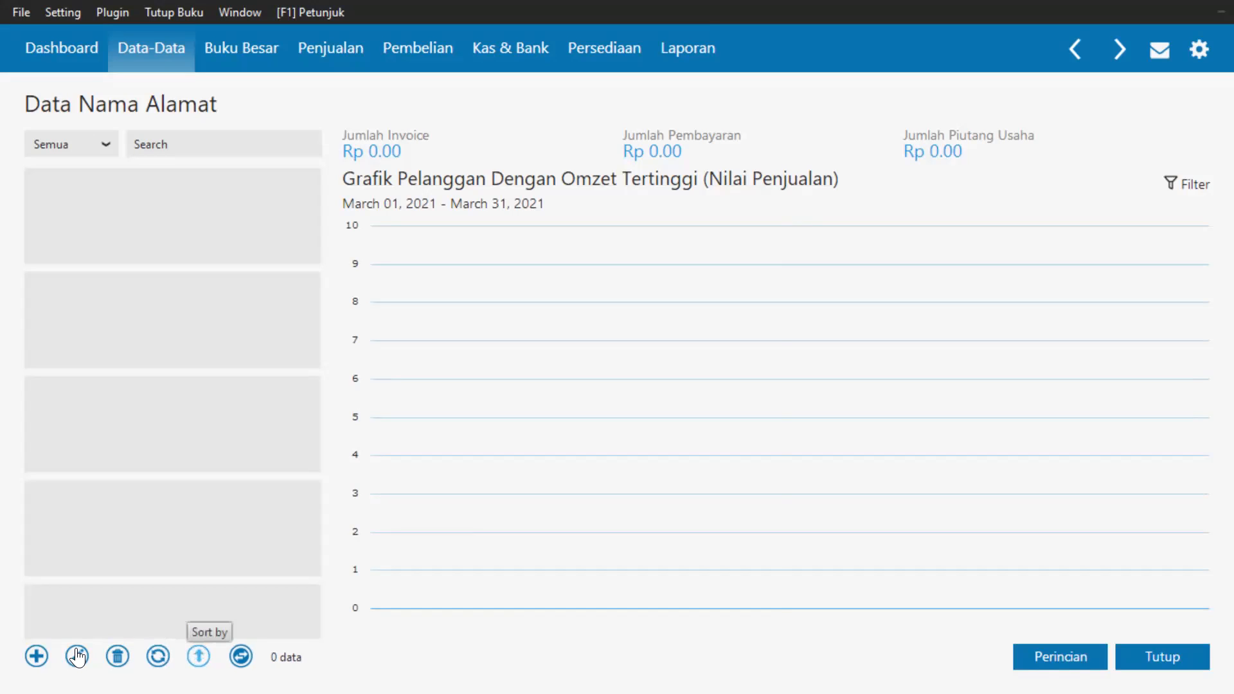
pyautogui.click(199, 656)
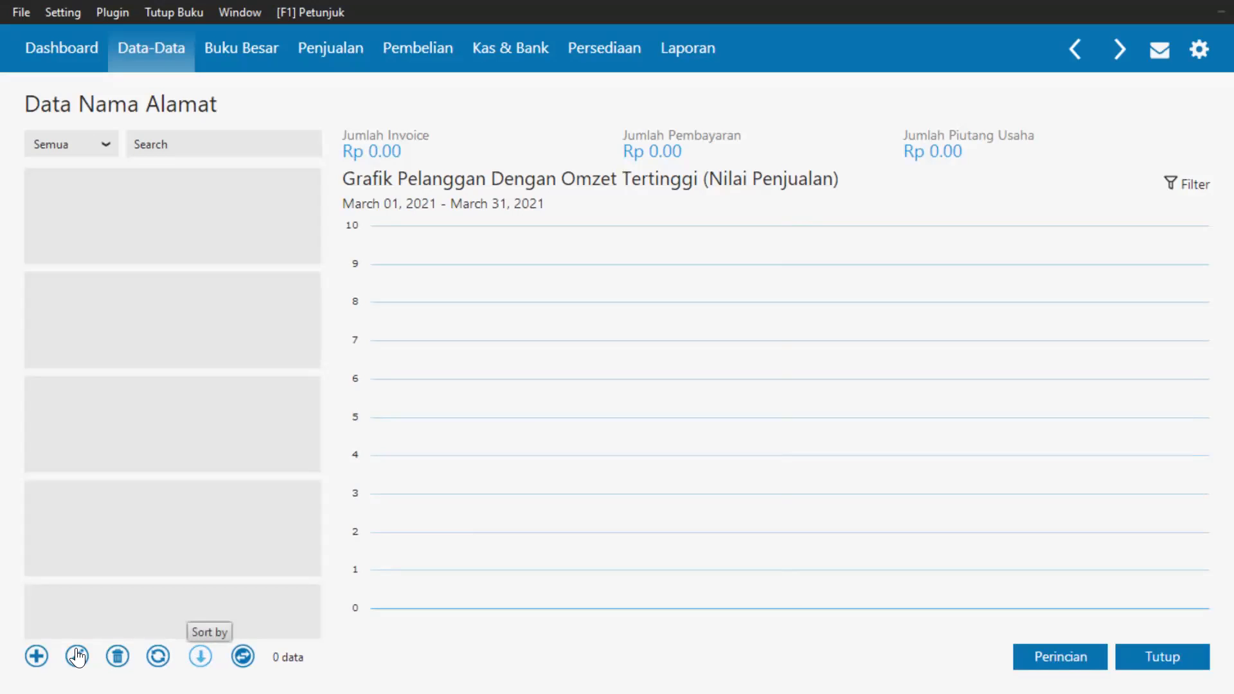
pyautogui.click(107, 145)
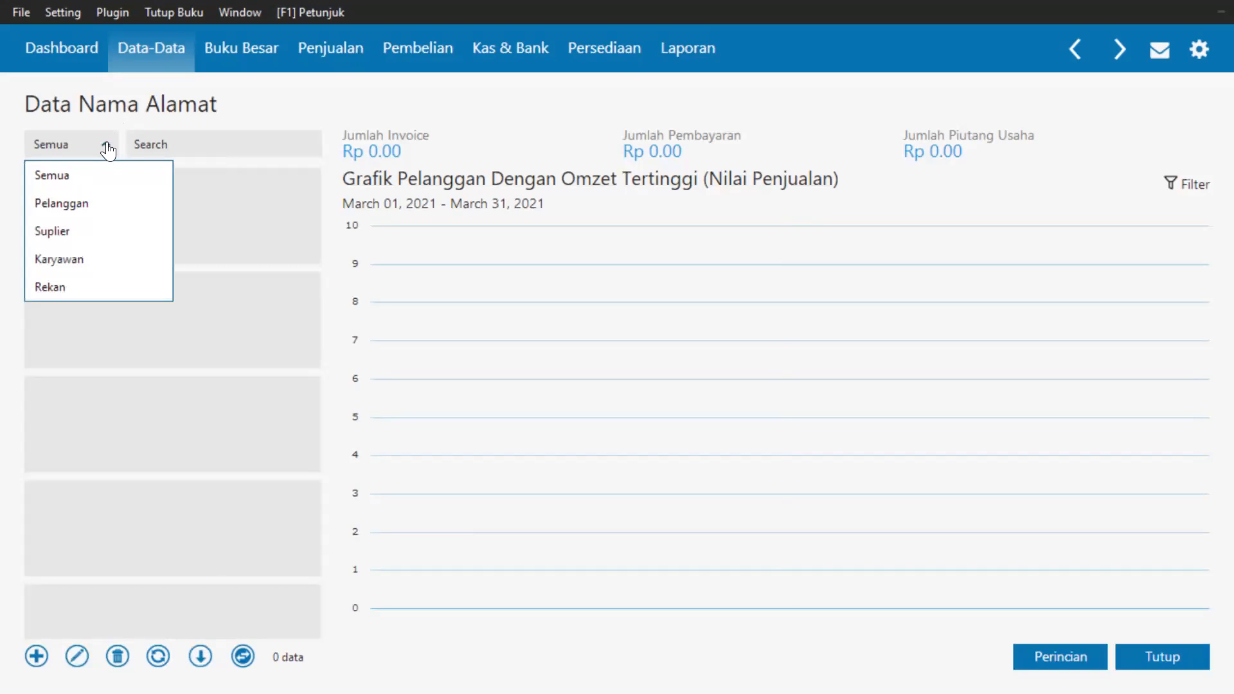
pyautogui.click(82, 207)
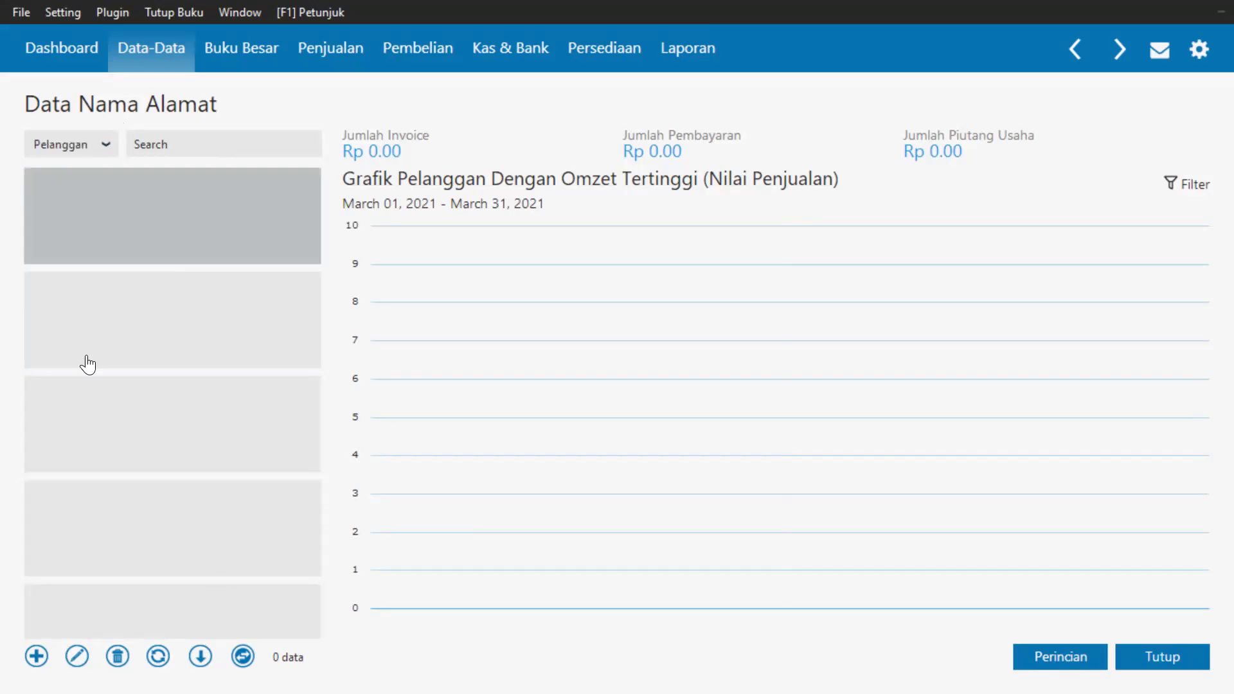
pyautogui.click(91, 145)
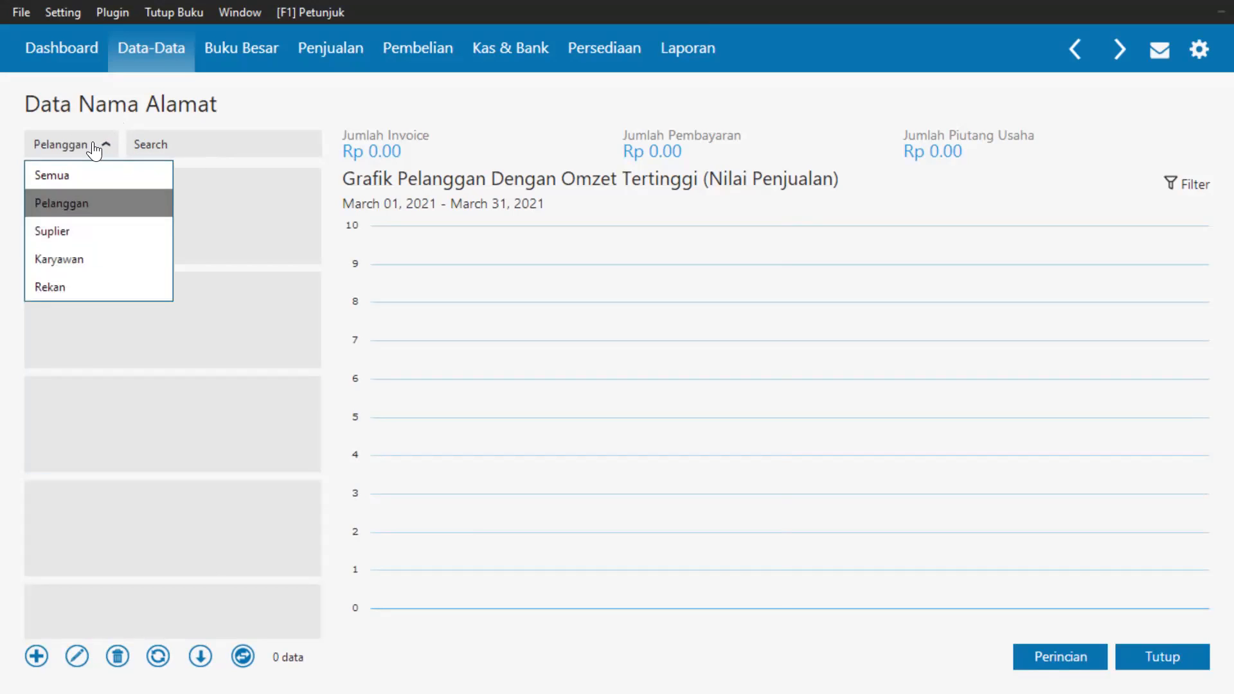
pyautogui.click(84, 265)
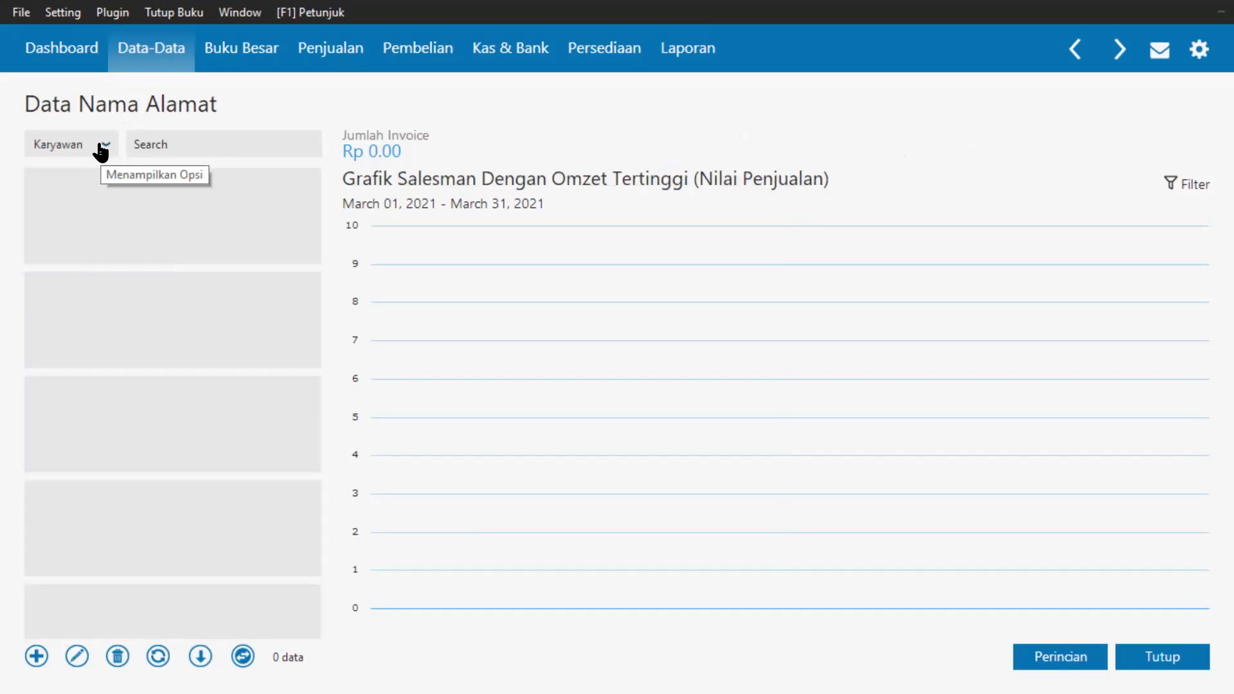
pyautogui.click(107, 147)
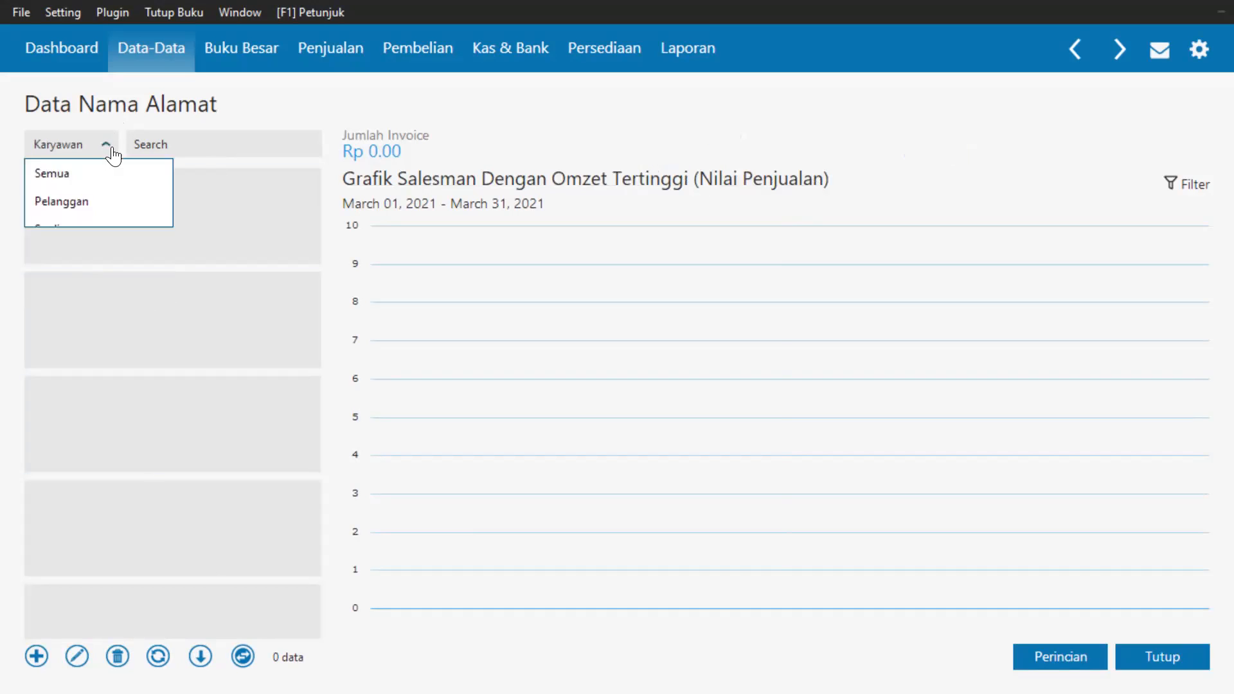
pyautogui.click(102, 173)
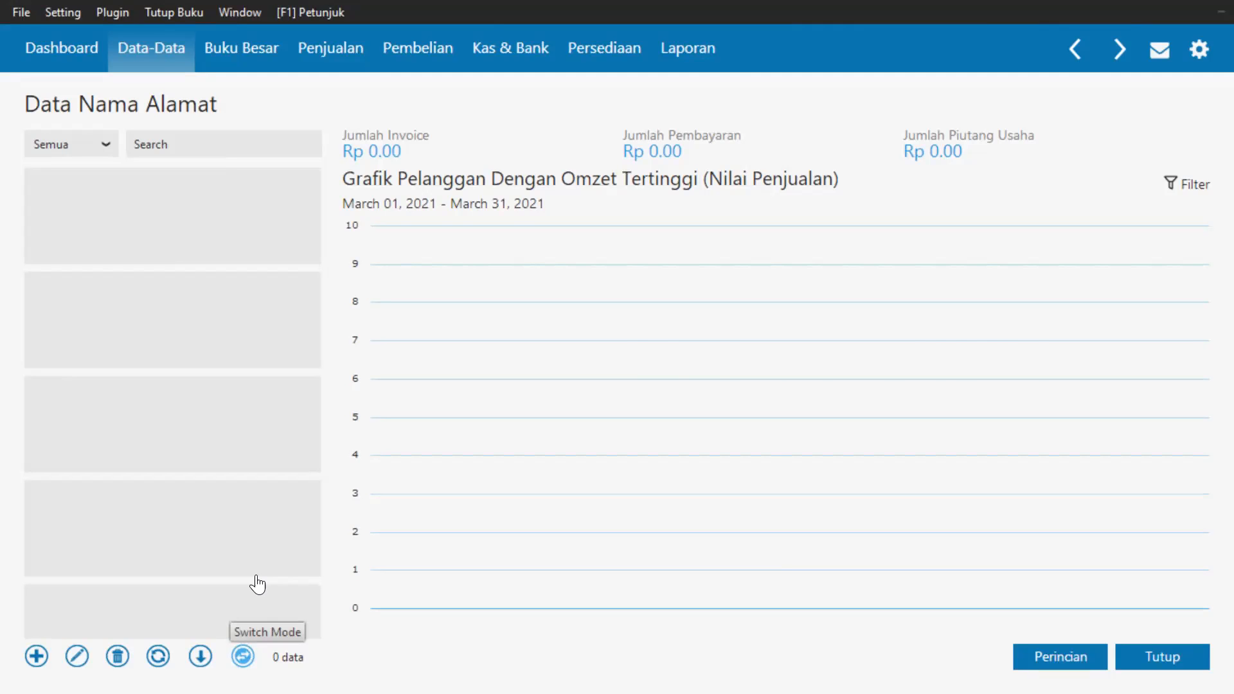
# Try the table layout and back, rank the chart by Tertinggi, and view Omset Penjualan details.
pyautogui.click(243, 656)
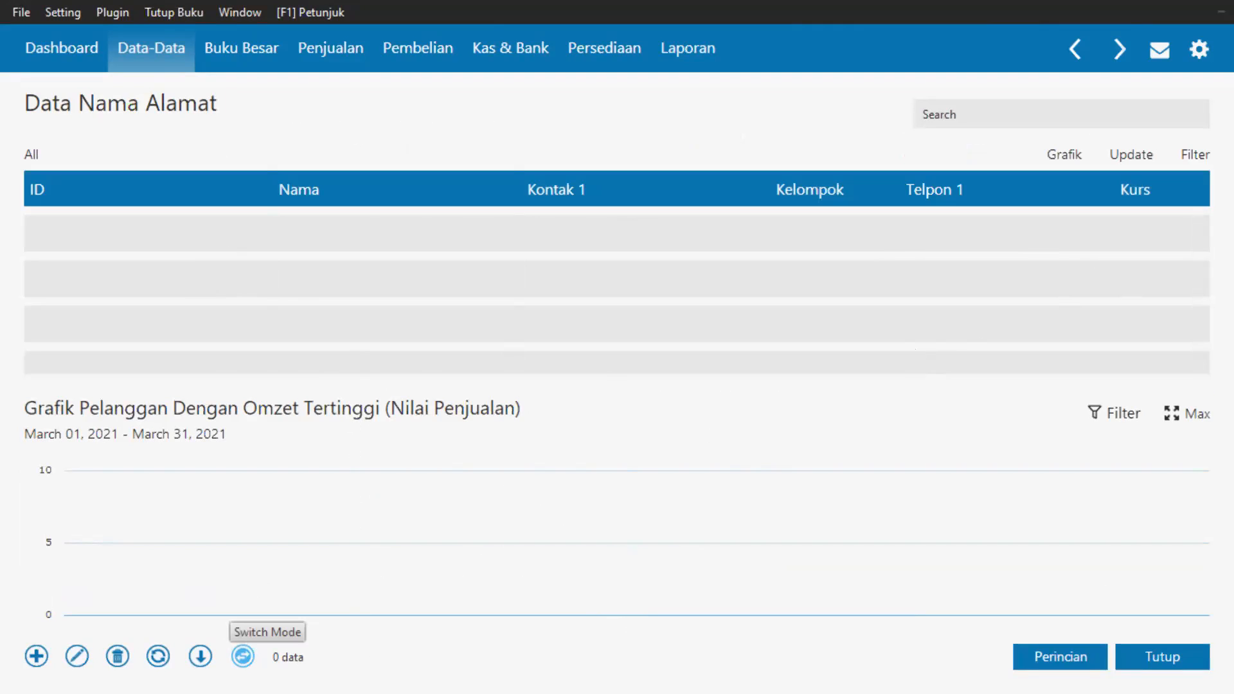
pyautogui.click(243, 656)
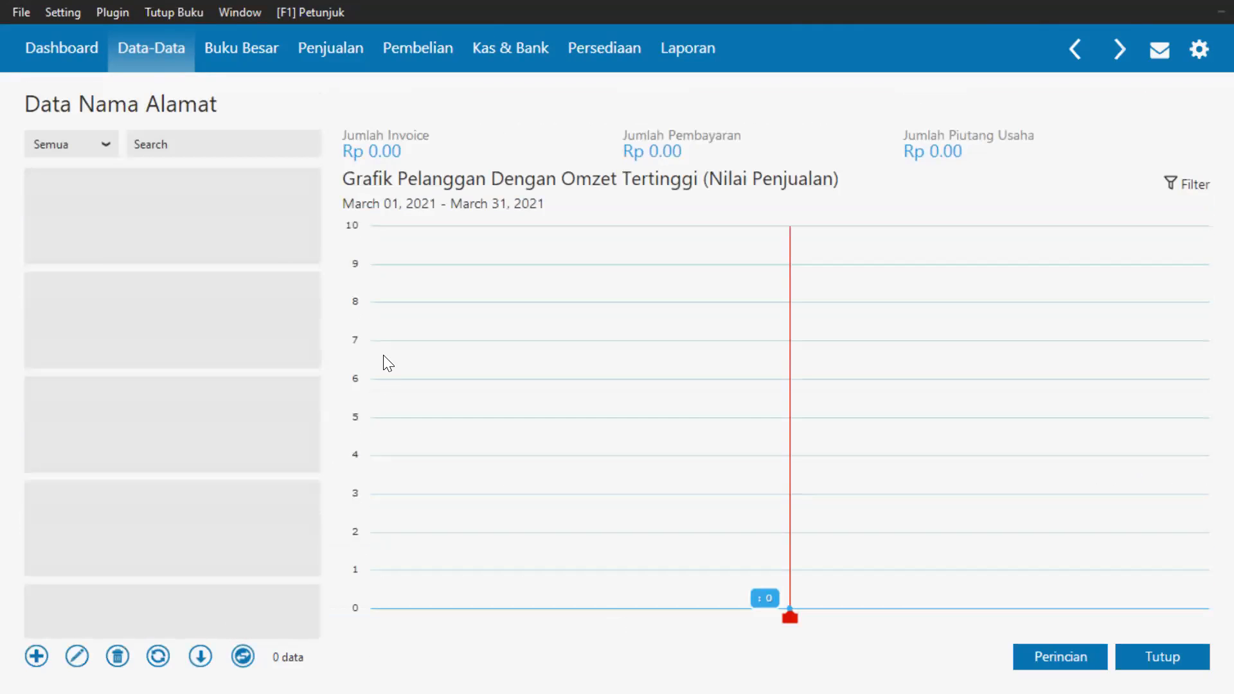
pyautogui.click(1181, 192)
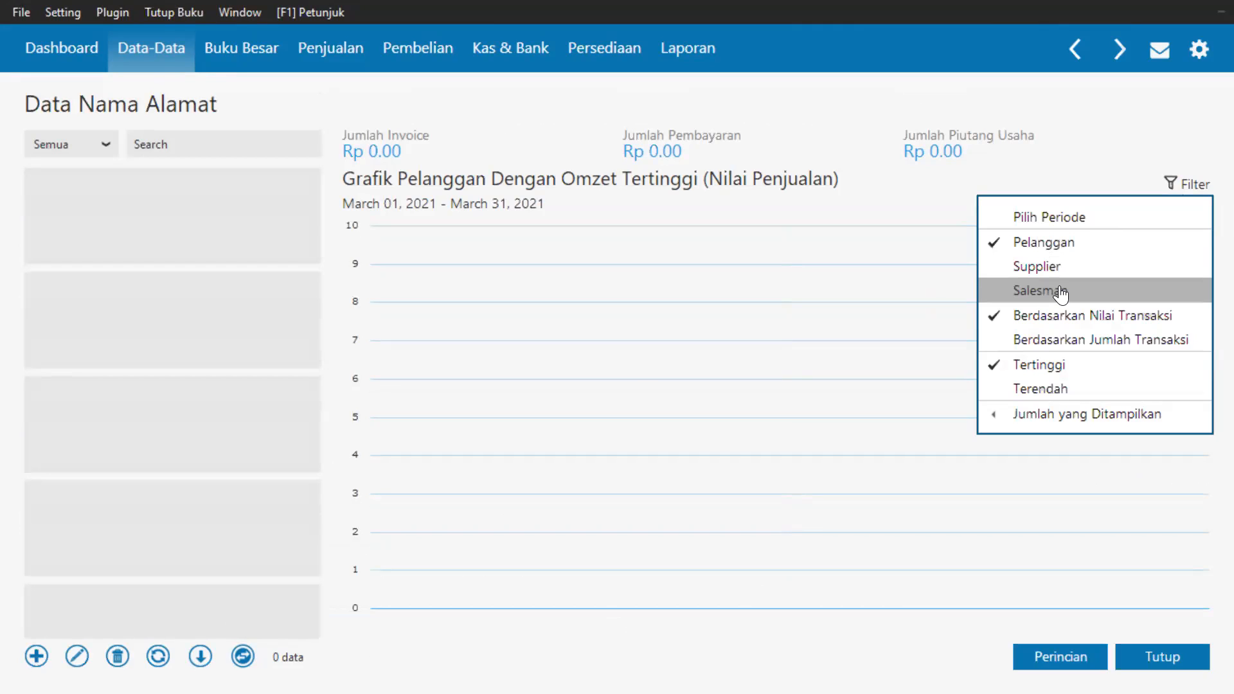
pyautogui.click(1064, 374)
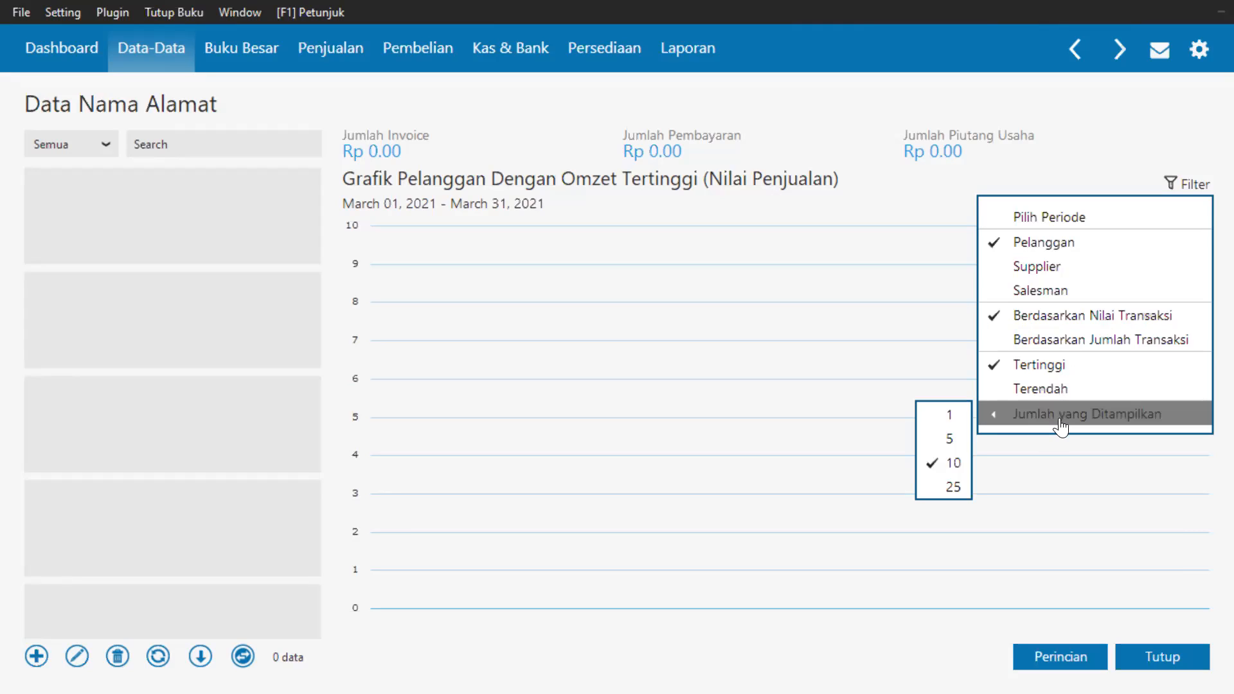
pyautogui.click(1075, 127)
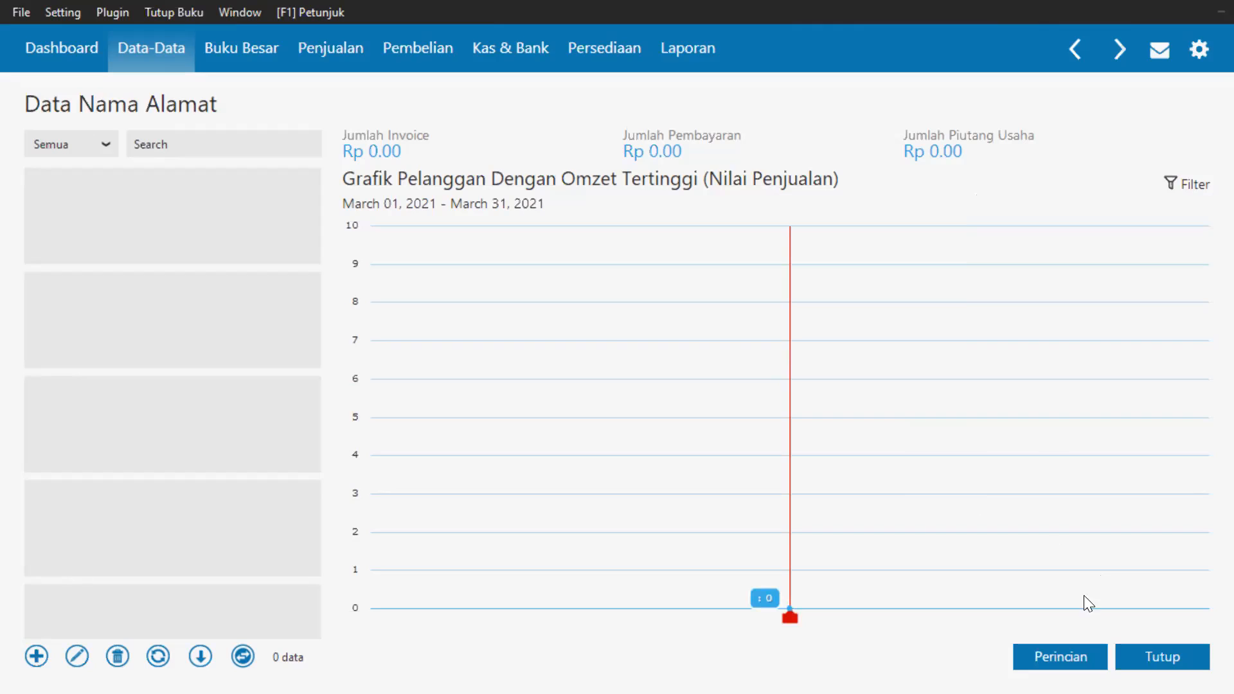
pyautogui.click(1061, 656)
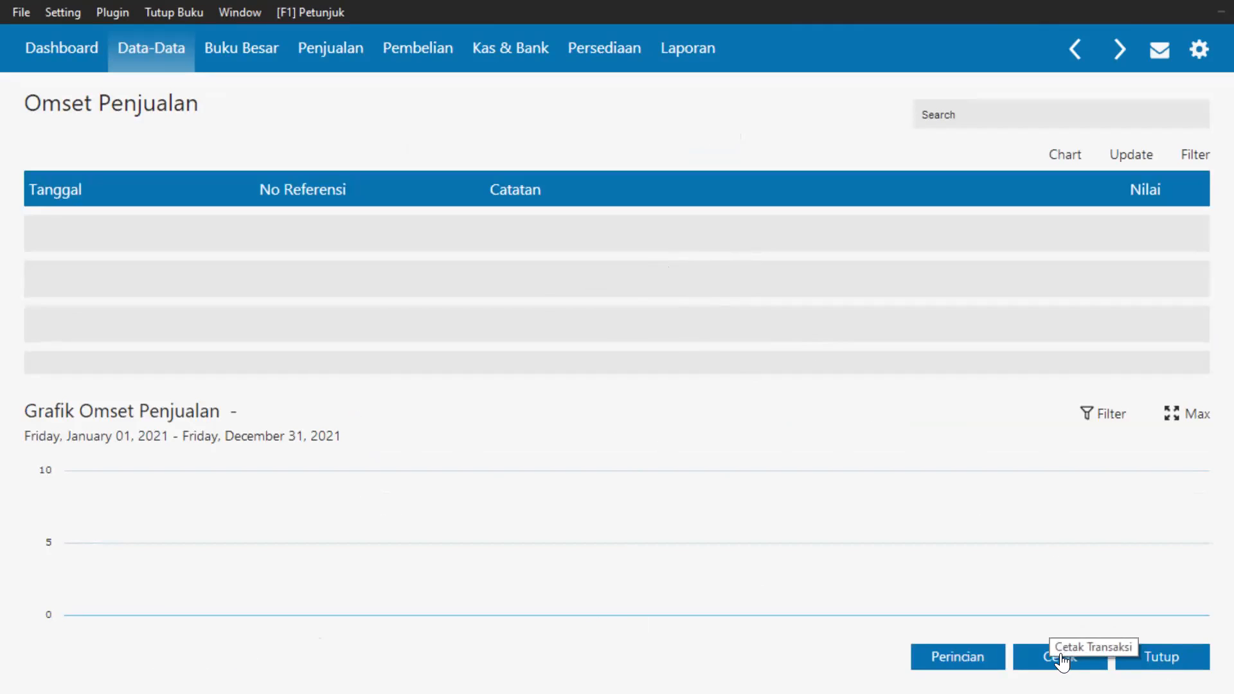
# Close the Omset Penjualan details and the Data Nama Alamat page.
pyautogui.click(1178, 662)
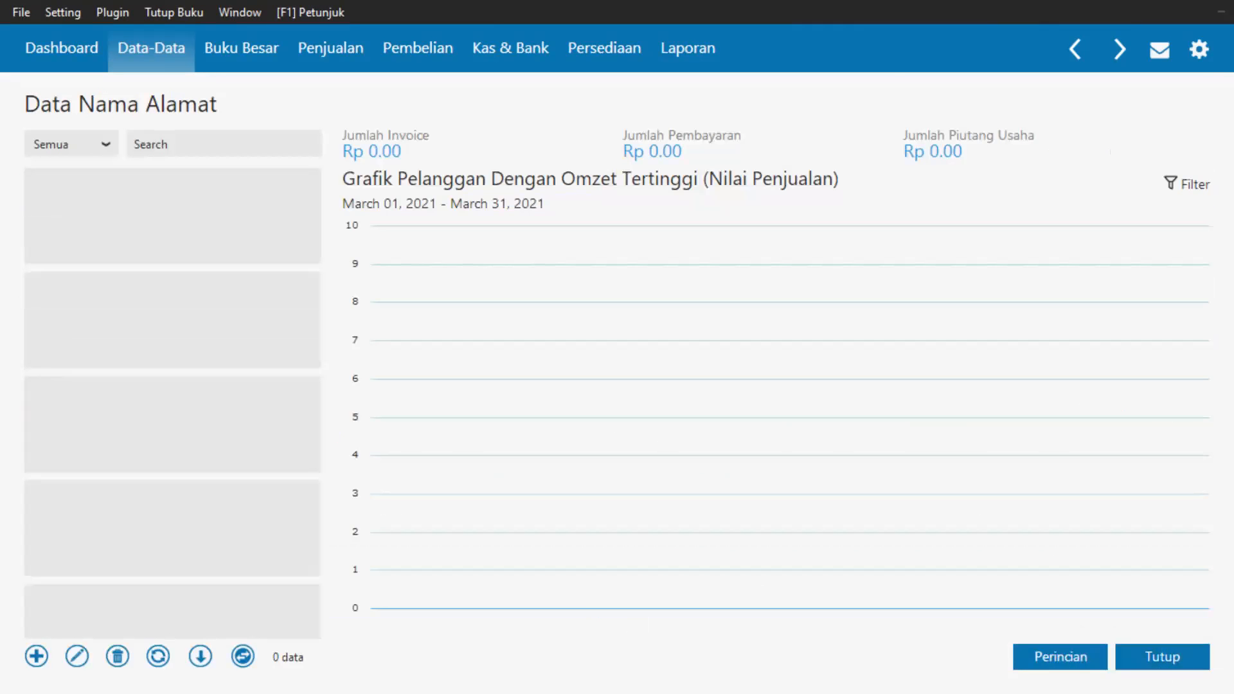
pyautogui.click(1162, 656)
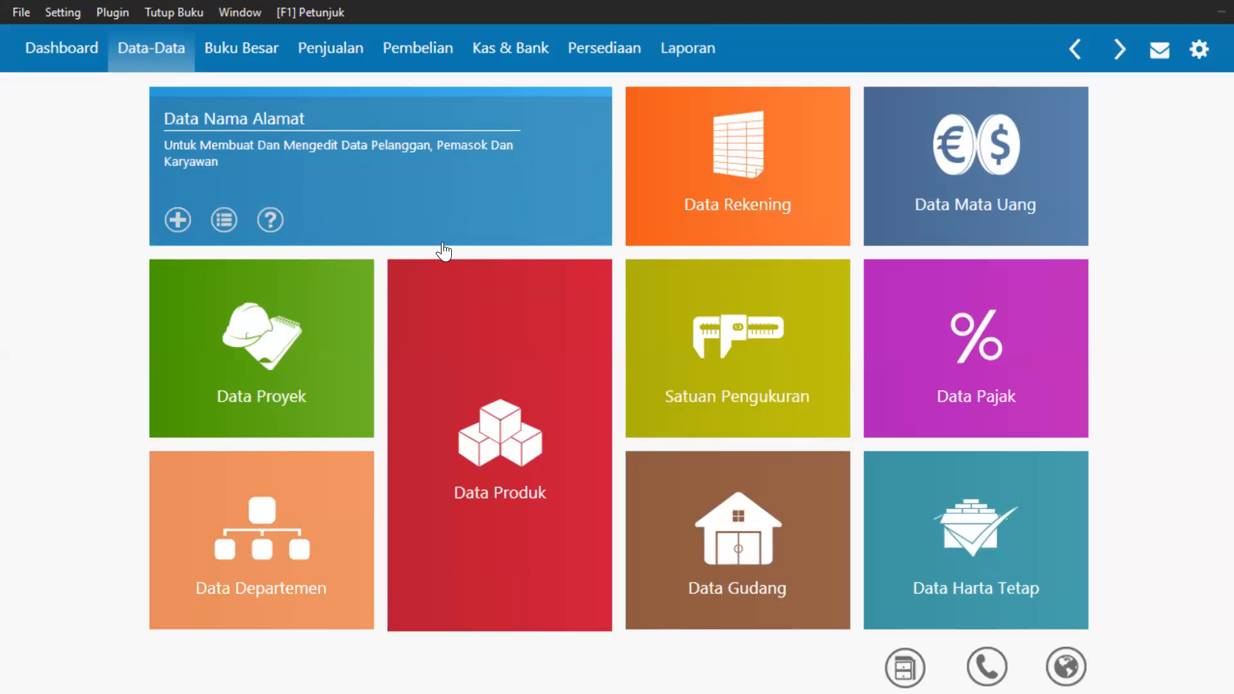
# Open the Daftar Akun chart of accounts, view Kas (USD), and scroll through the 94 accounts.
pyautogui.moveTo(695, 225)
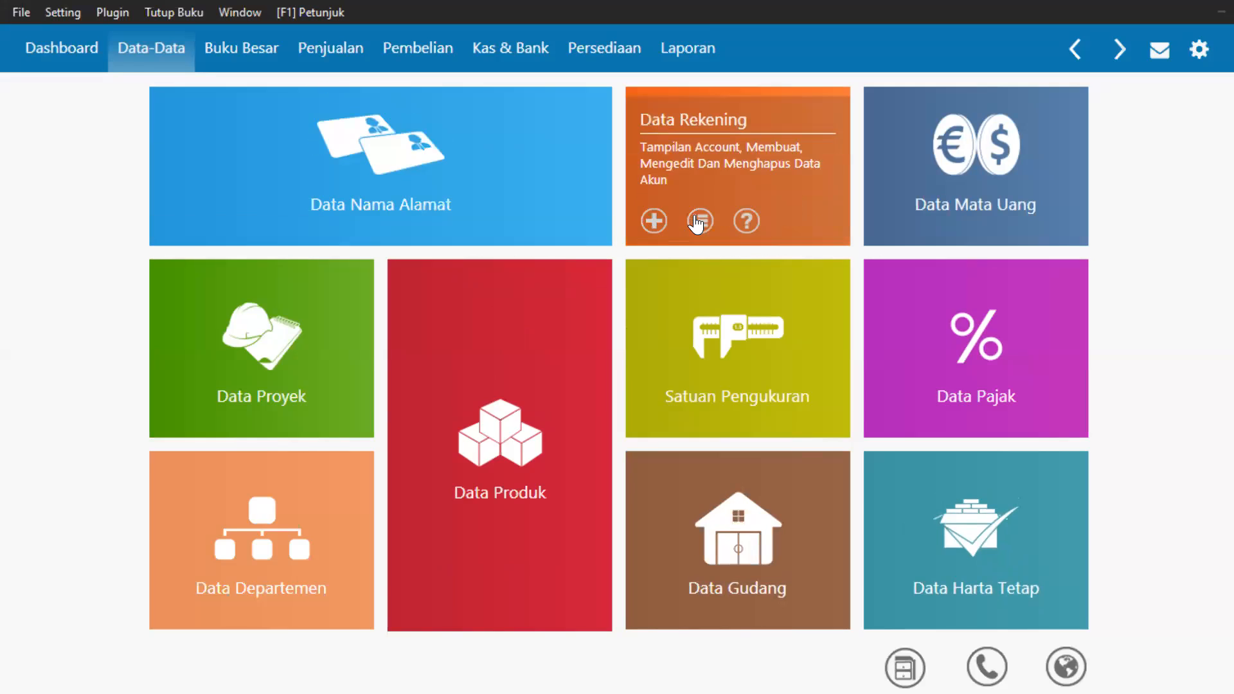
pyautogui.click(734, 145)
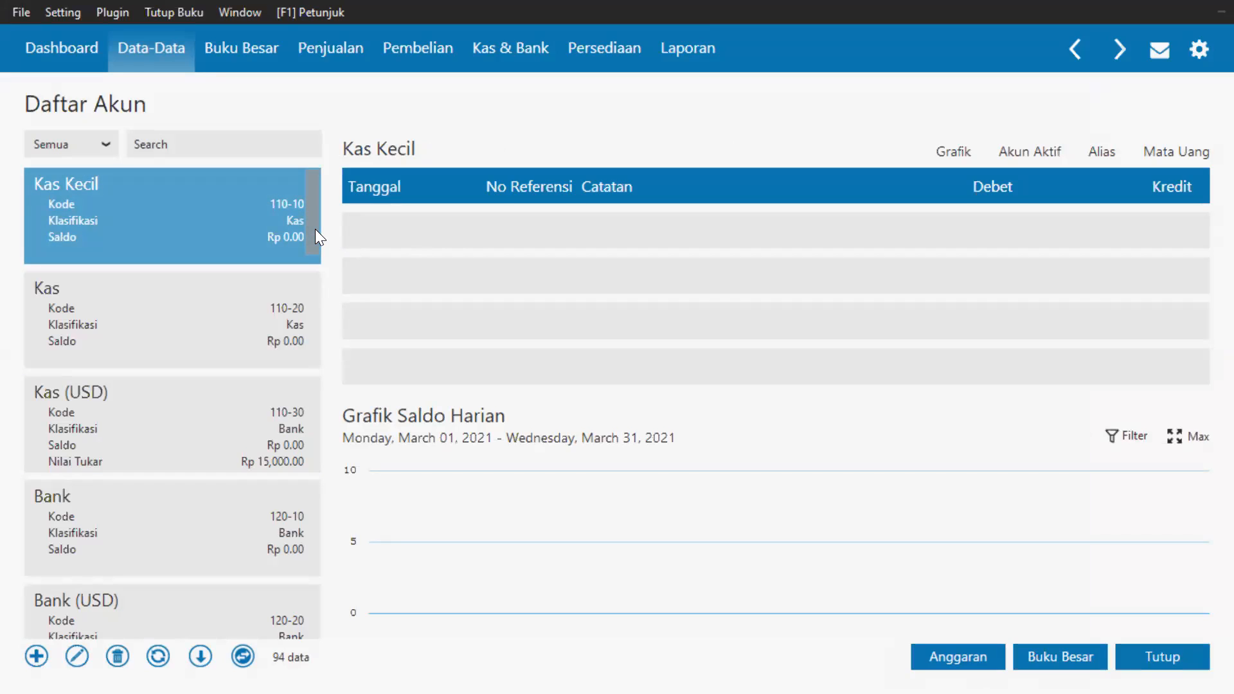
pyautogui.scroll(-3, 316, 245)
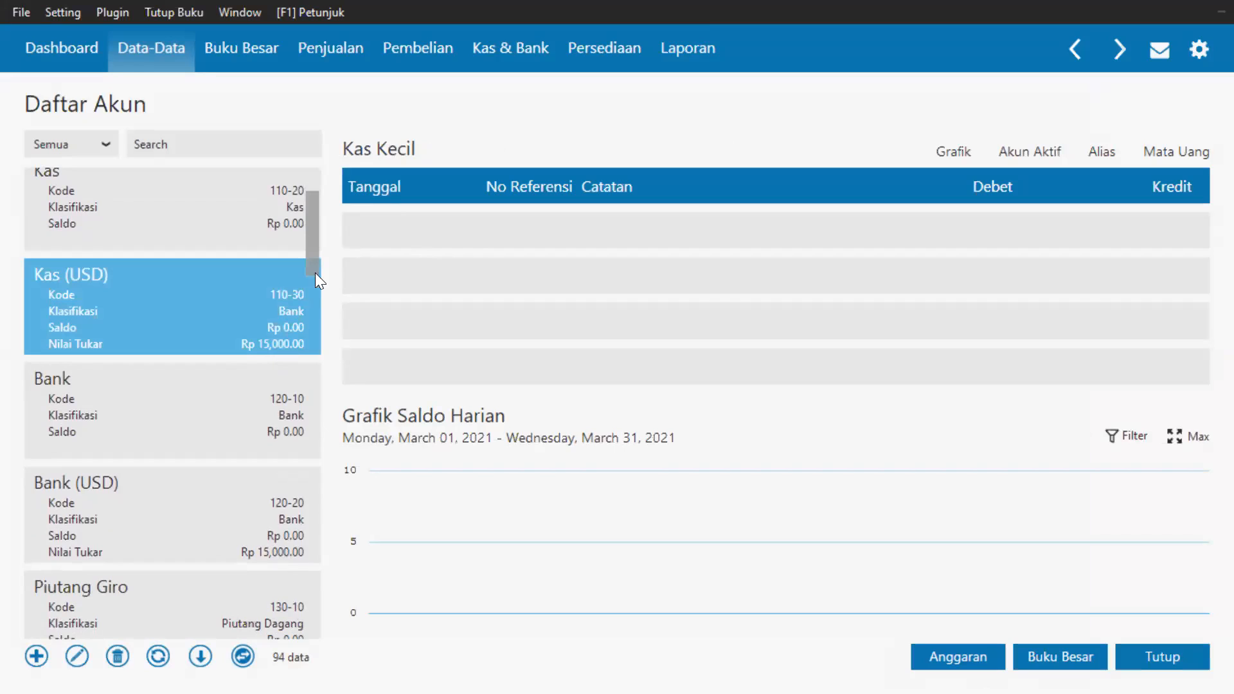
pyautogui.click(207, 341)
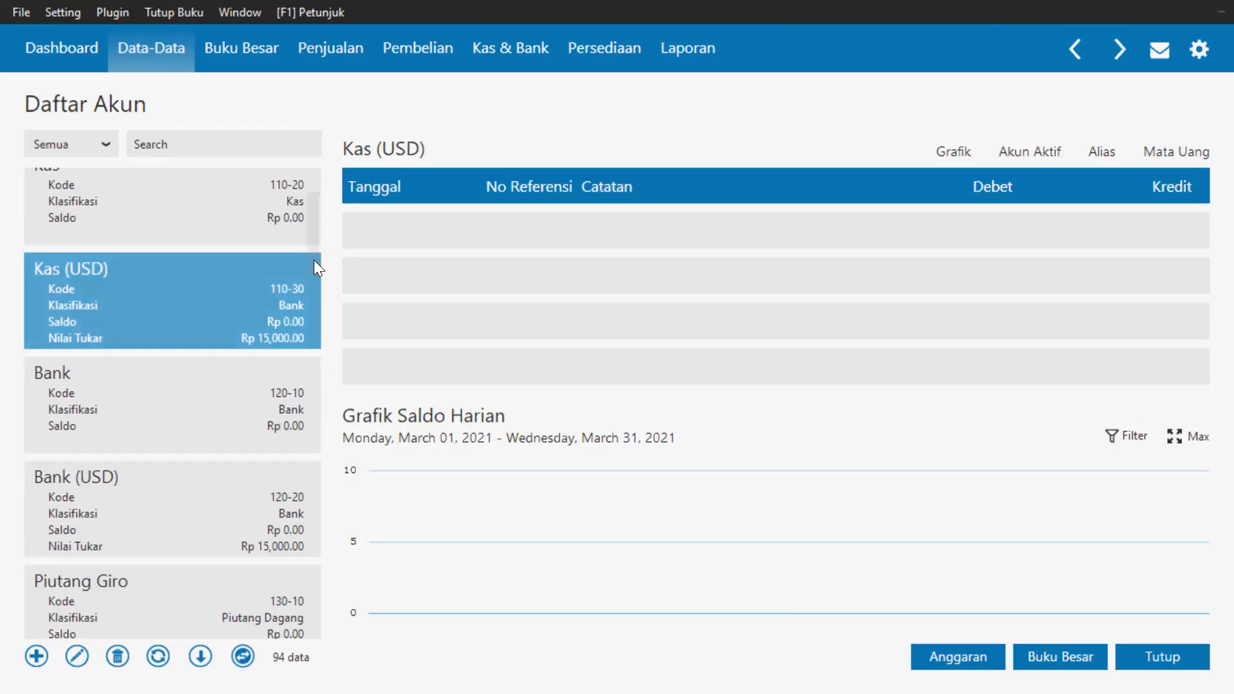
pyautogui.moveTo(315, 261); pyautogui.dragTo(311, 517)
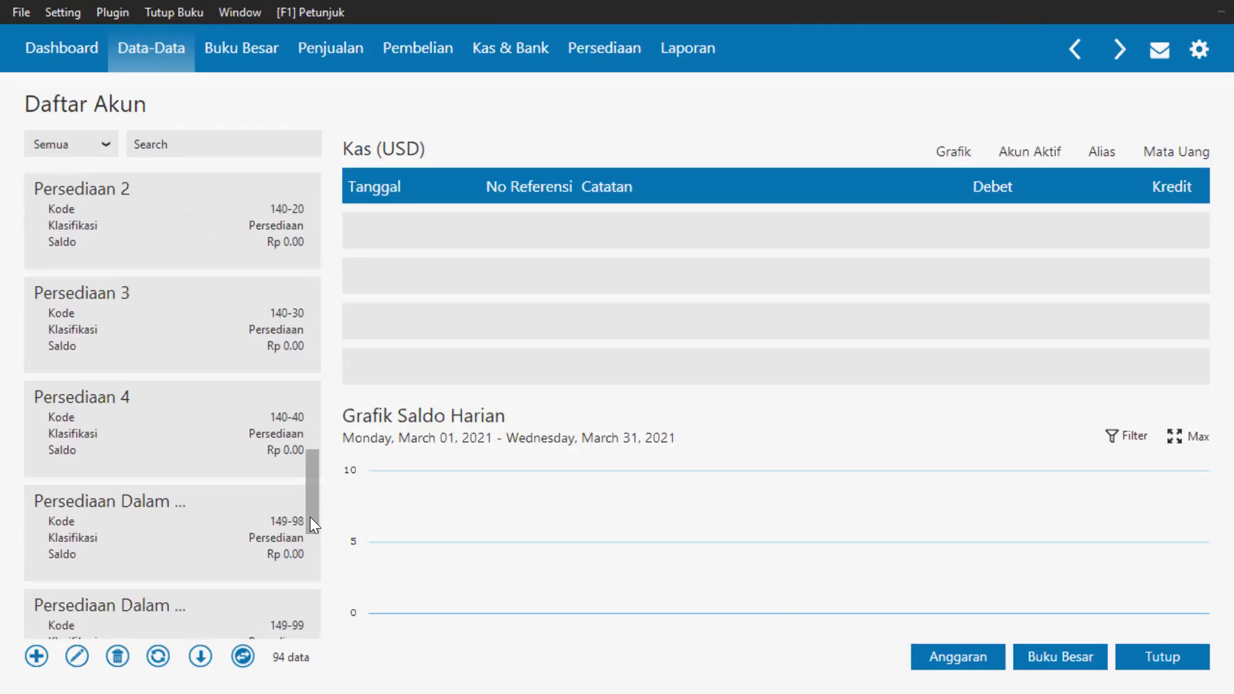
pyautogui.moveTo(309, 517); pyautogui.dragTo(314, 630)
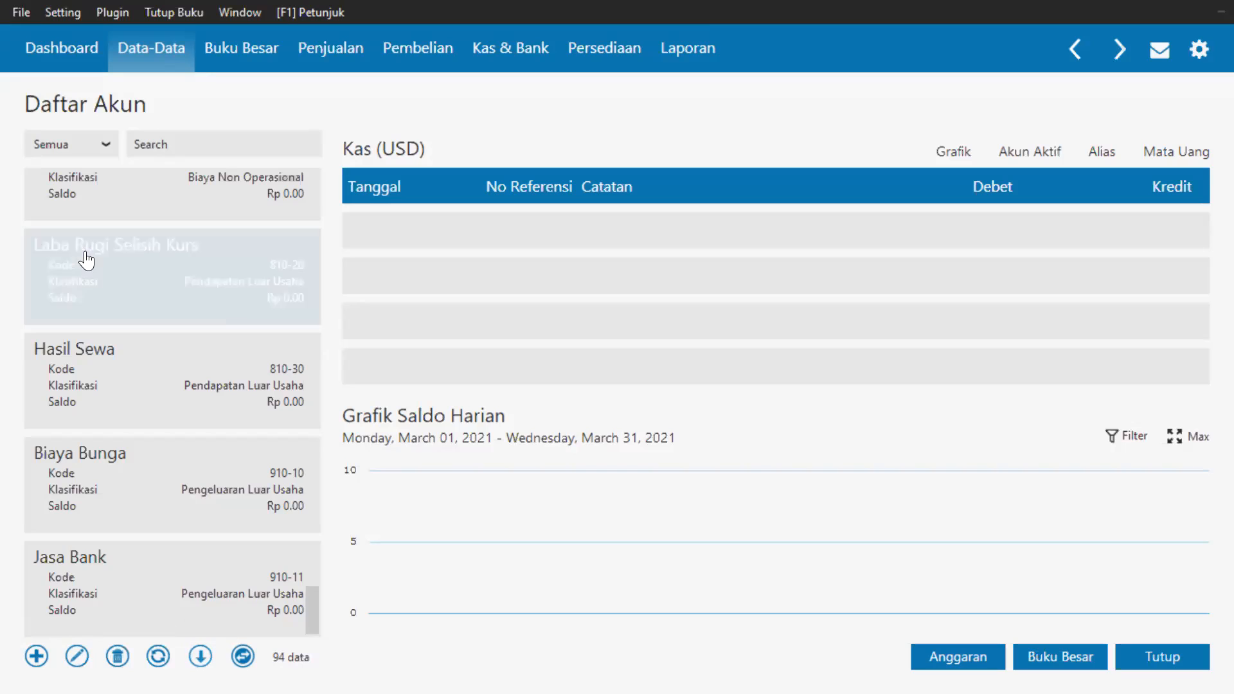
pyautogui.click(101, 148)
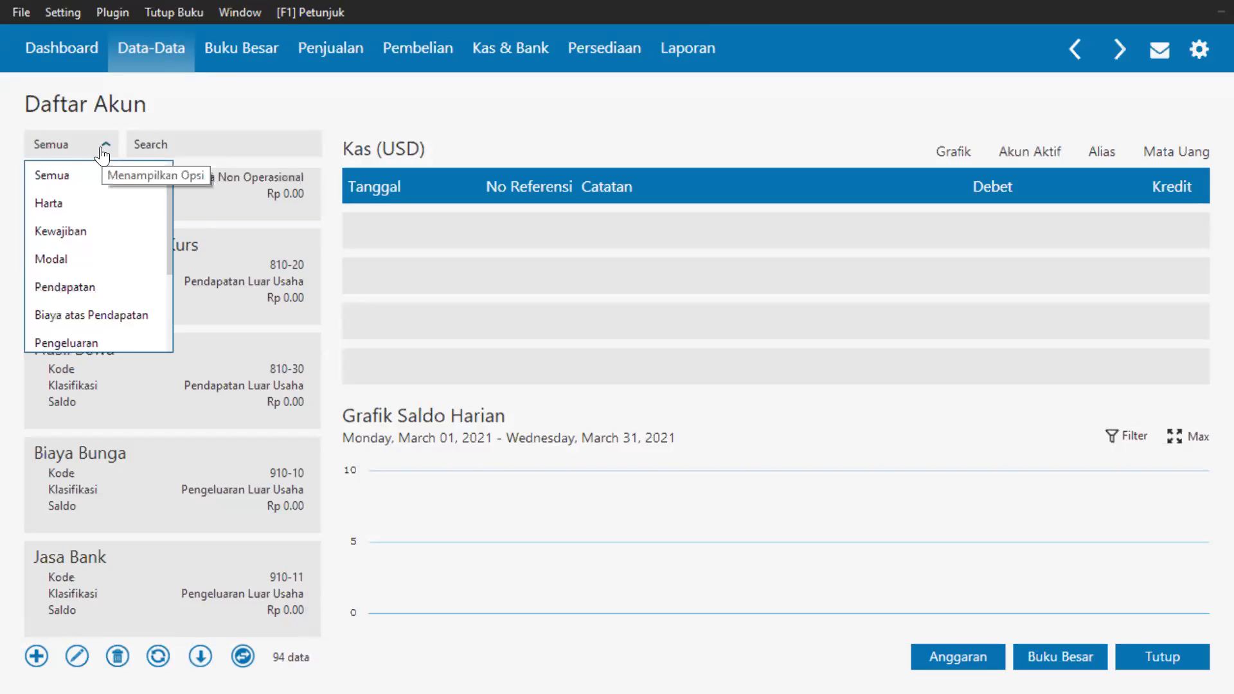
# Filter accounts to Harta, view Uang Muka Pembelian and Kas details, then close the list.
pyautogui.click(94, 202)
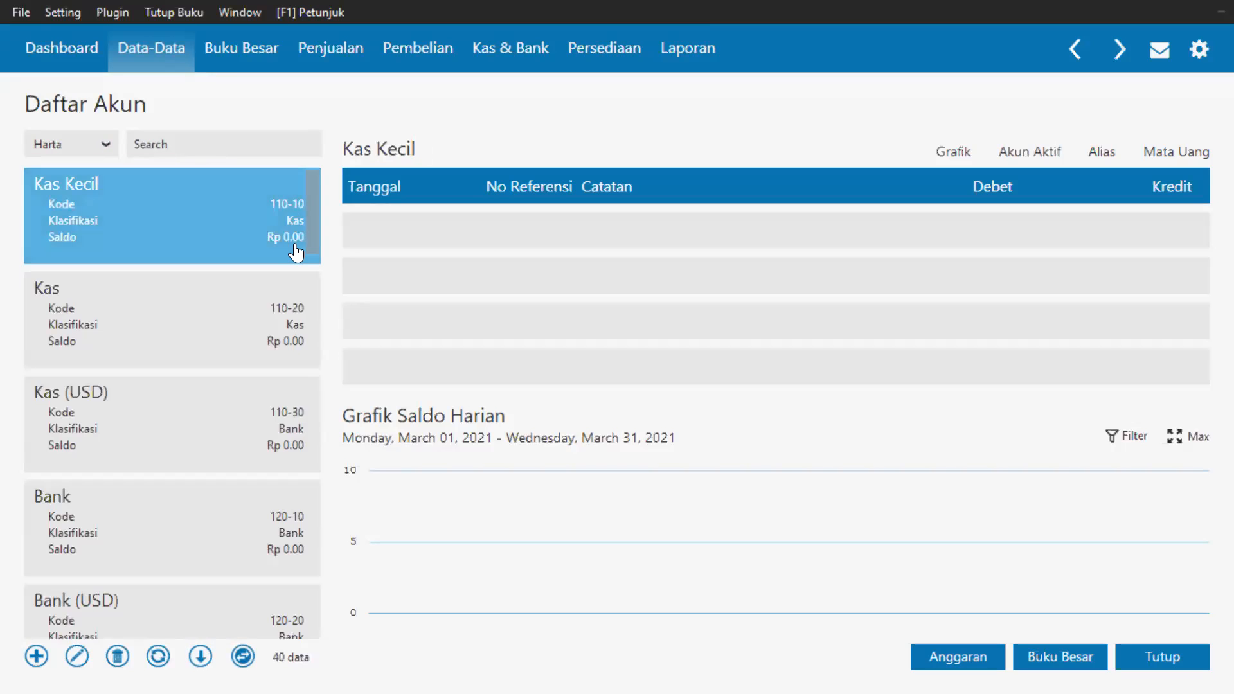
pyautogui.moveTo(311, 222); pyautogui.dragTo(338, 424)
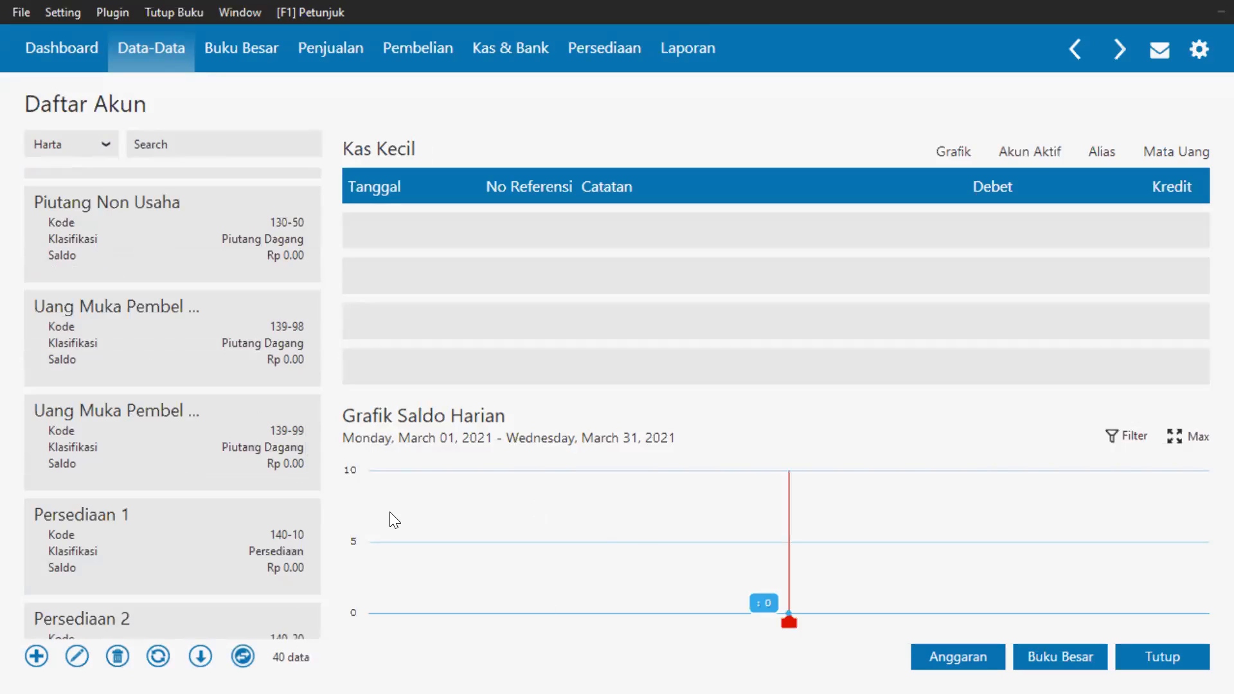
pyautogui.click(126, 525)
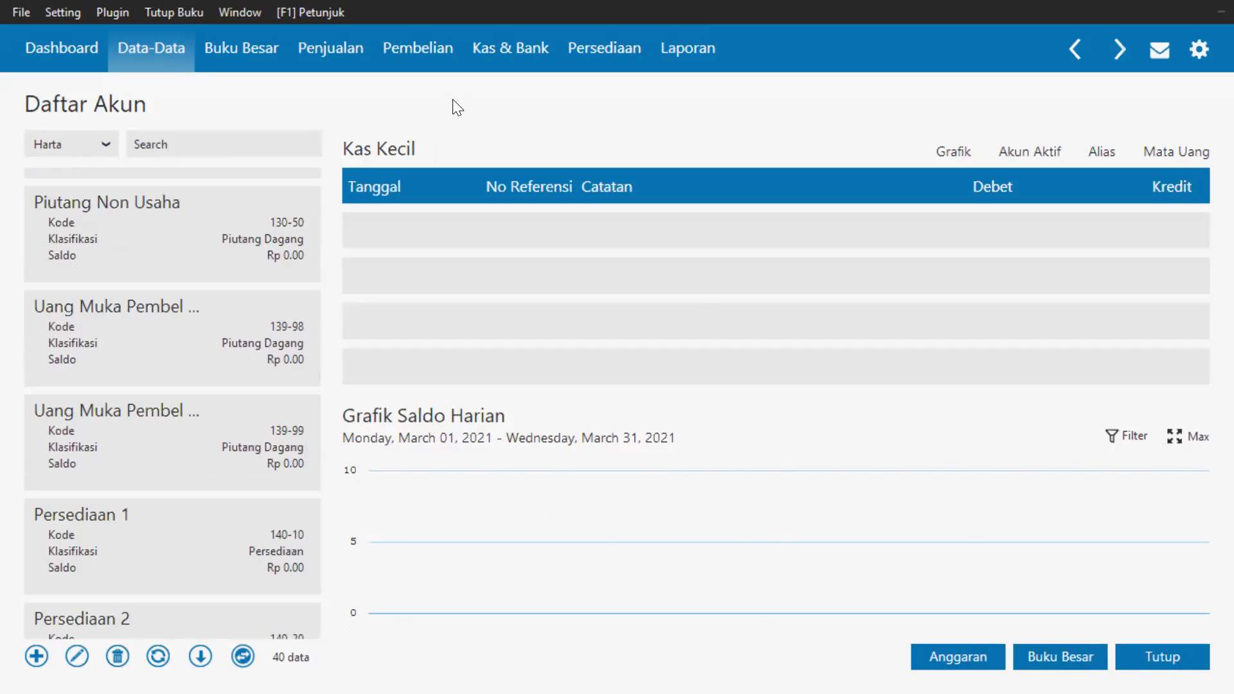
pyautogui.click(95, 334)
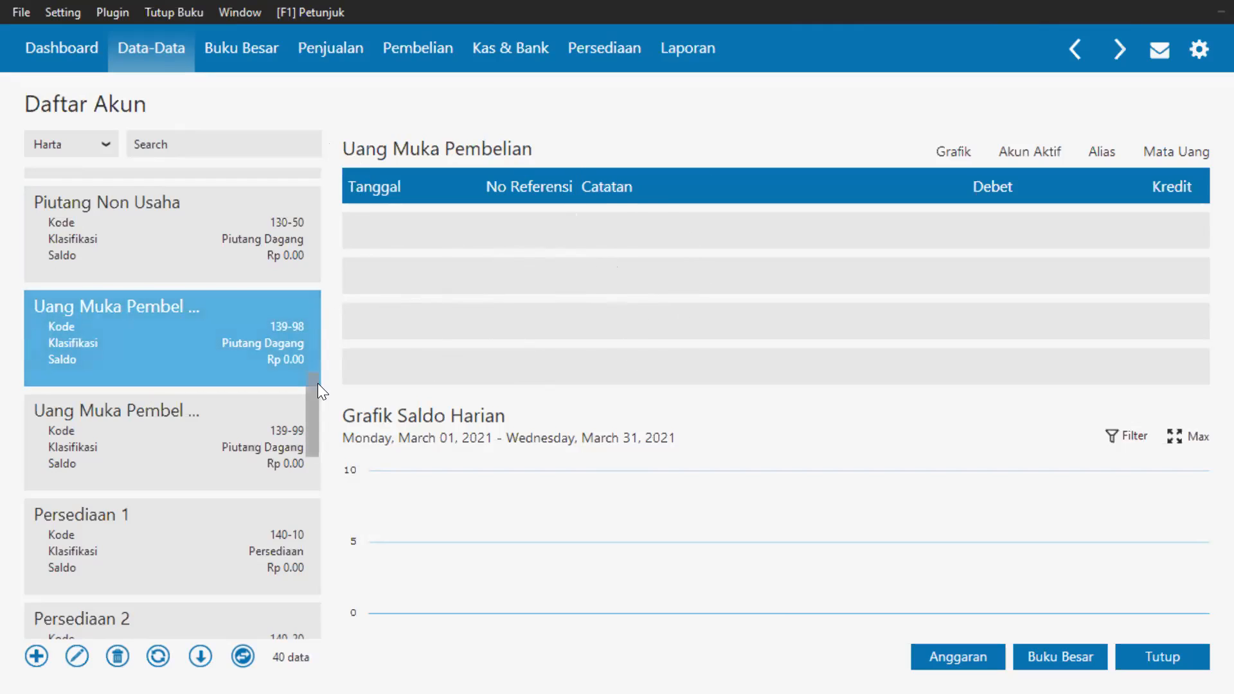
pyautogui.moveTo(311, 410); pyautogui.dragTo(311, 228)
pyautogui.click(168, 273)
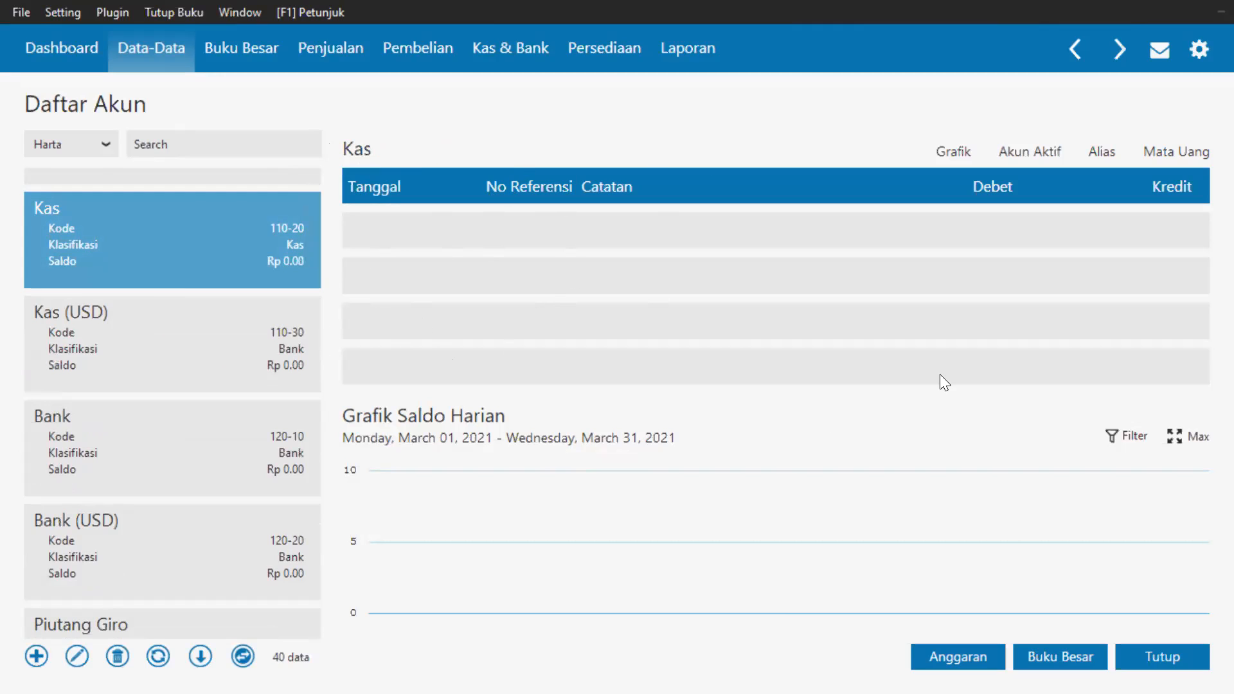
pyautogui.click(1148, 658)
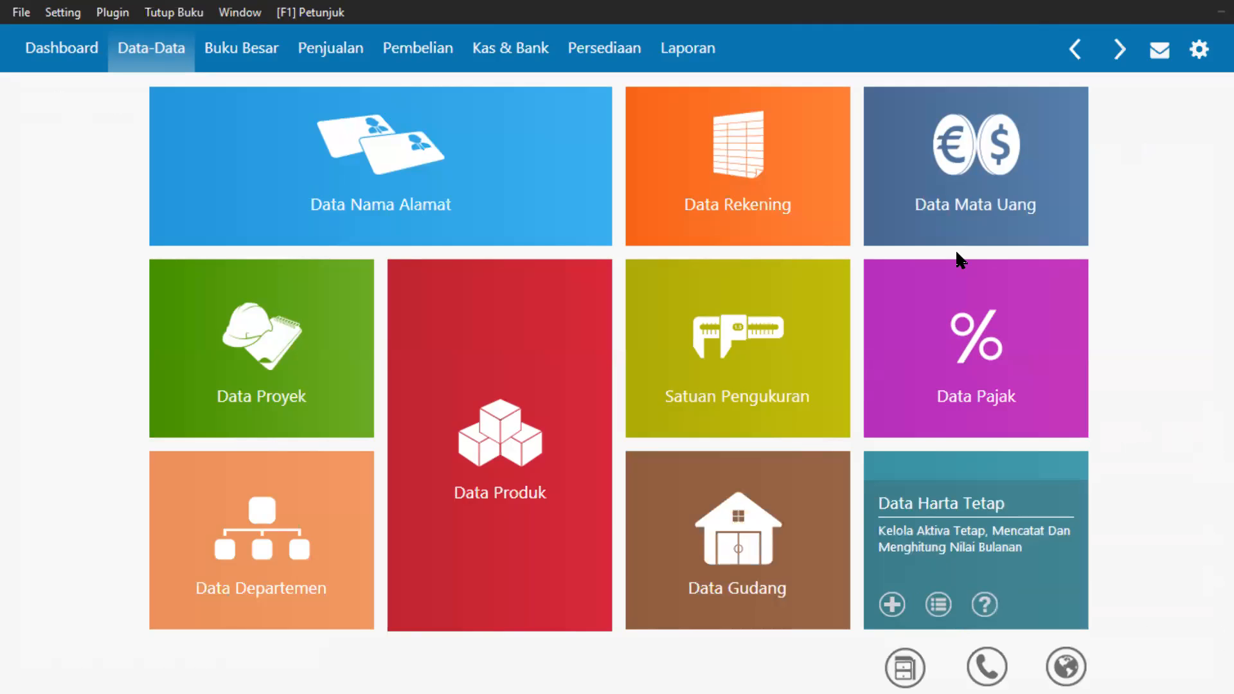
# View the USD/IDR currency list, then open the Petunjuk Penggunaan user guide.
pyautogui.moveTo(962, 151)
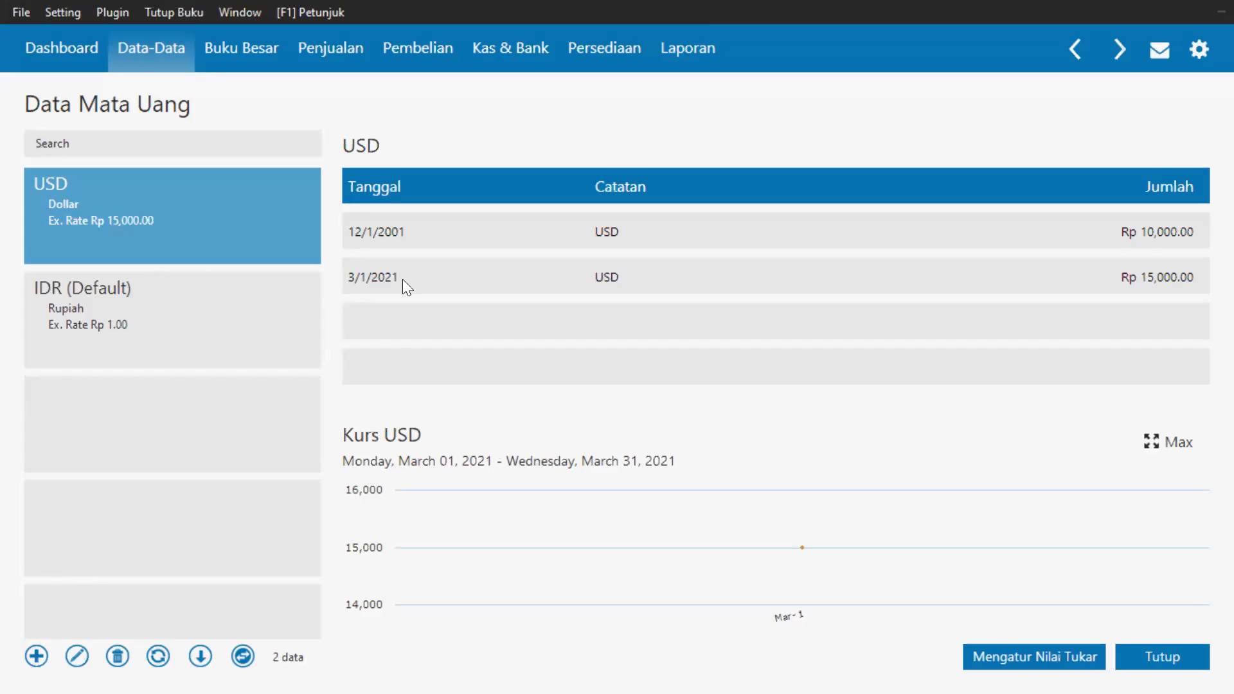
pyautogui.click(320, 21)
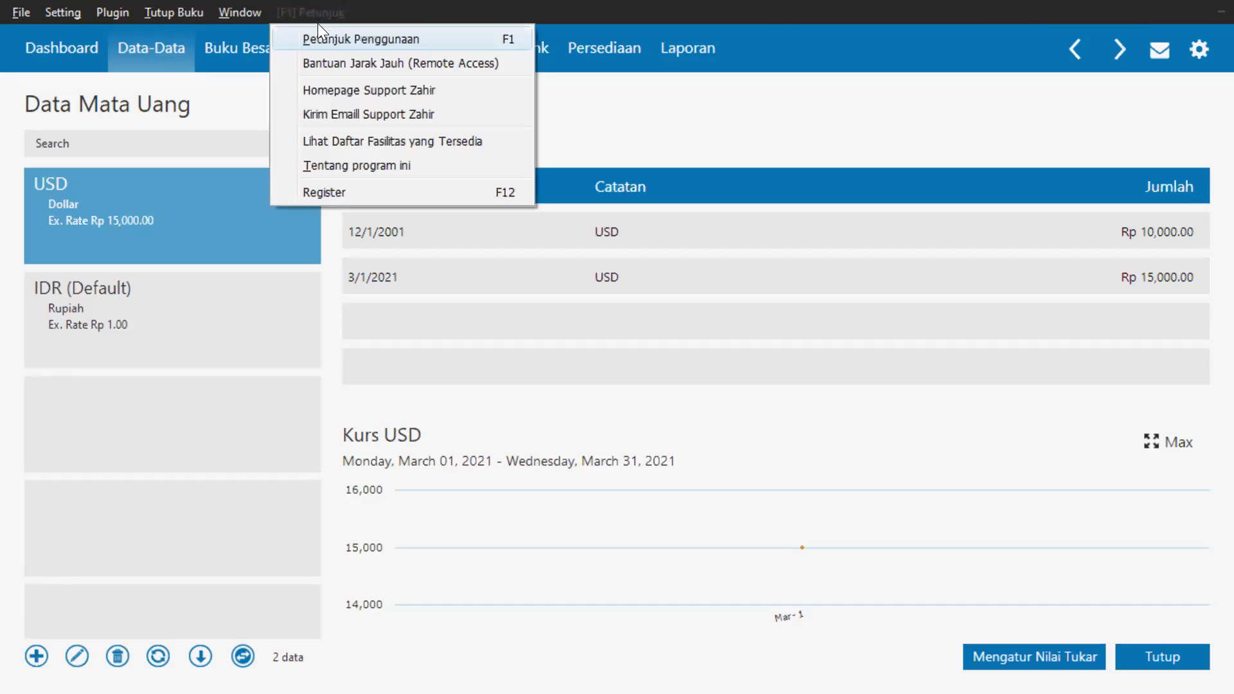
pyautogui.click(310, 38)
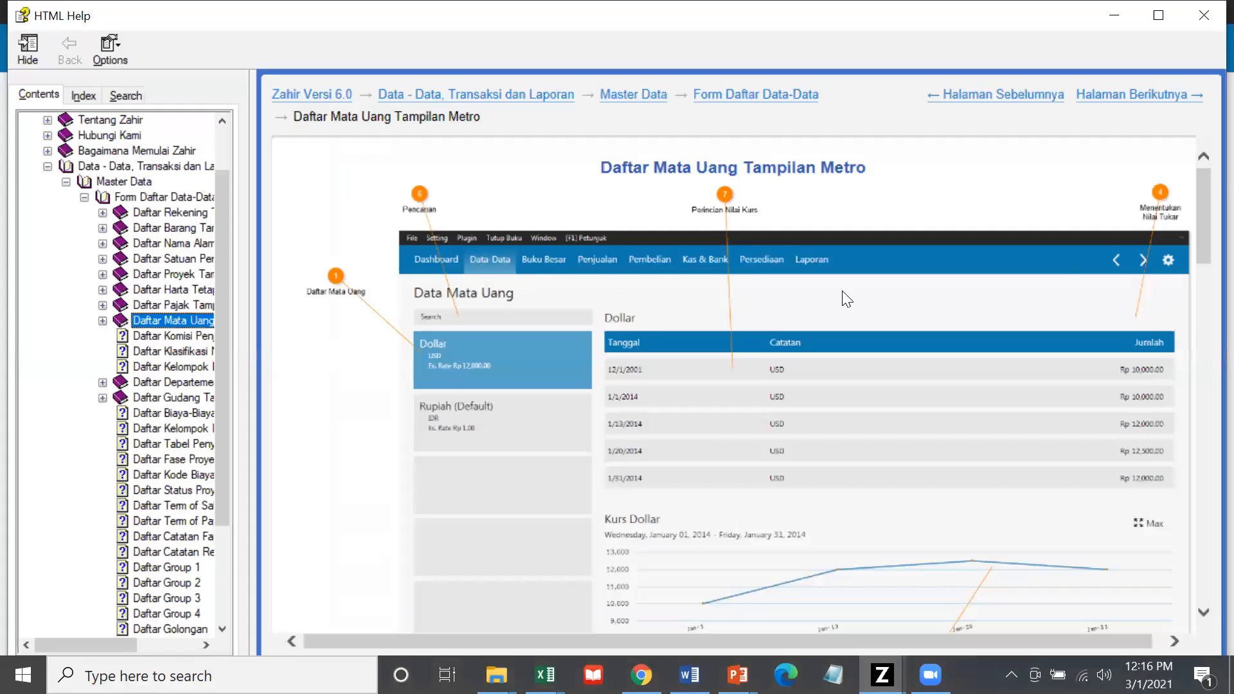
# Scroll through the help content, then close the HTML Help window.
pyautogui.moveTo(1201, 237); pyautogui.dragTo(1203, 403)
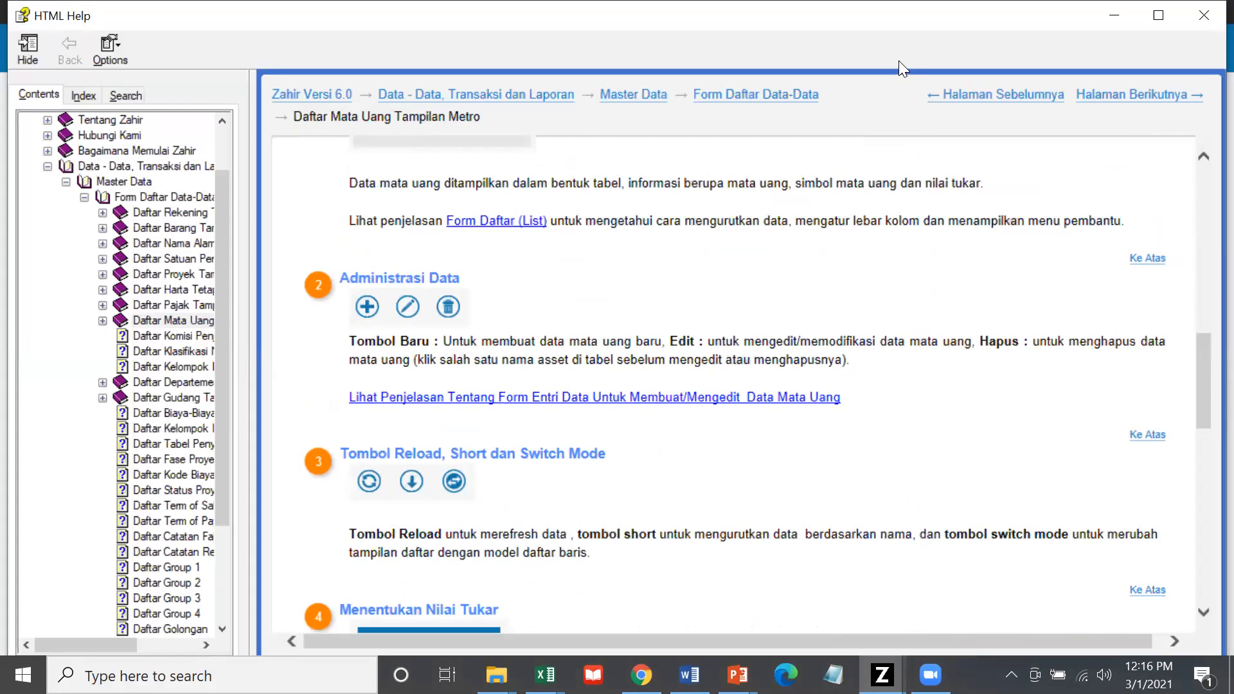
pyautogui.click(1204, 16)
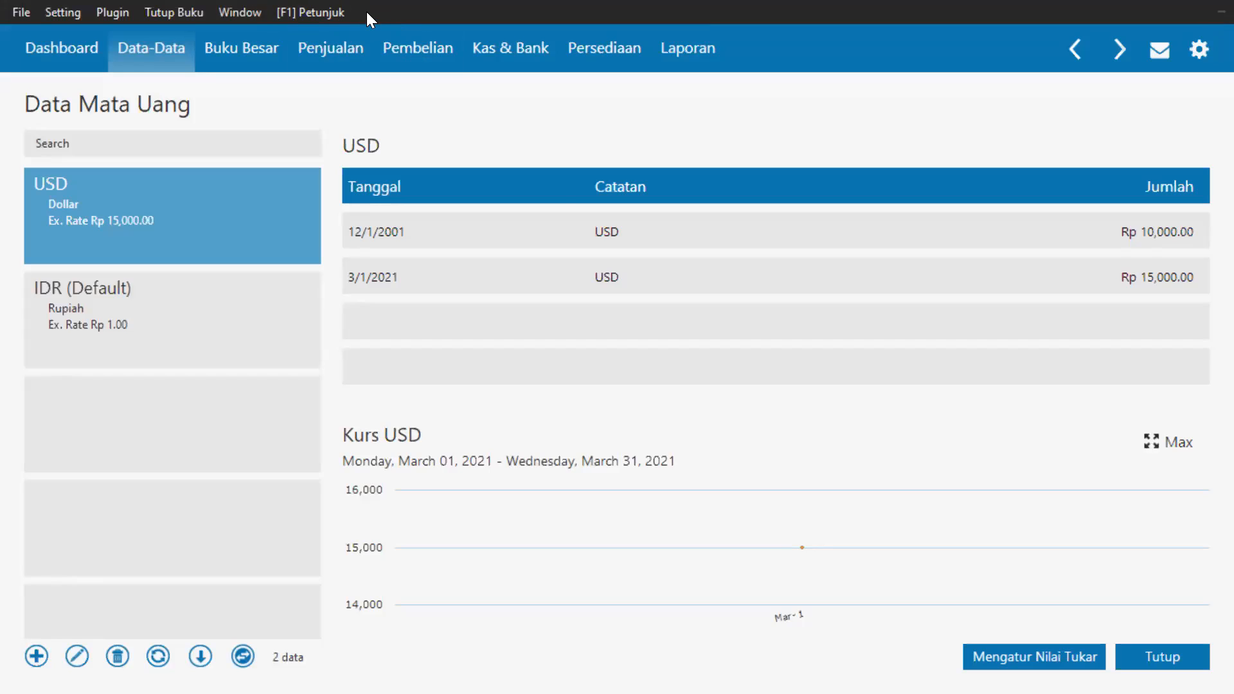
# Close the currency page, then open and close the empty Data Proyek page.
pyautogui.click(1164, 665)
pyautogui.moveTo(996, 154)
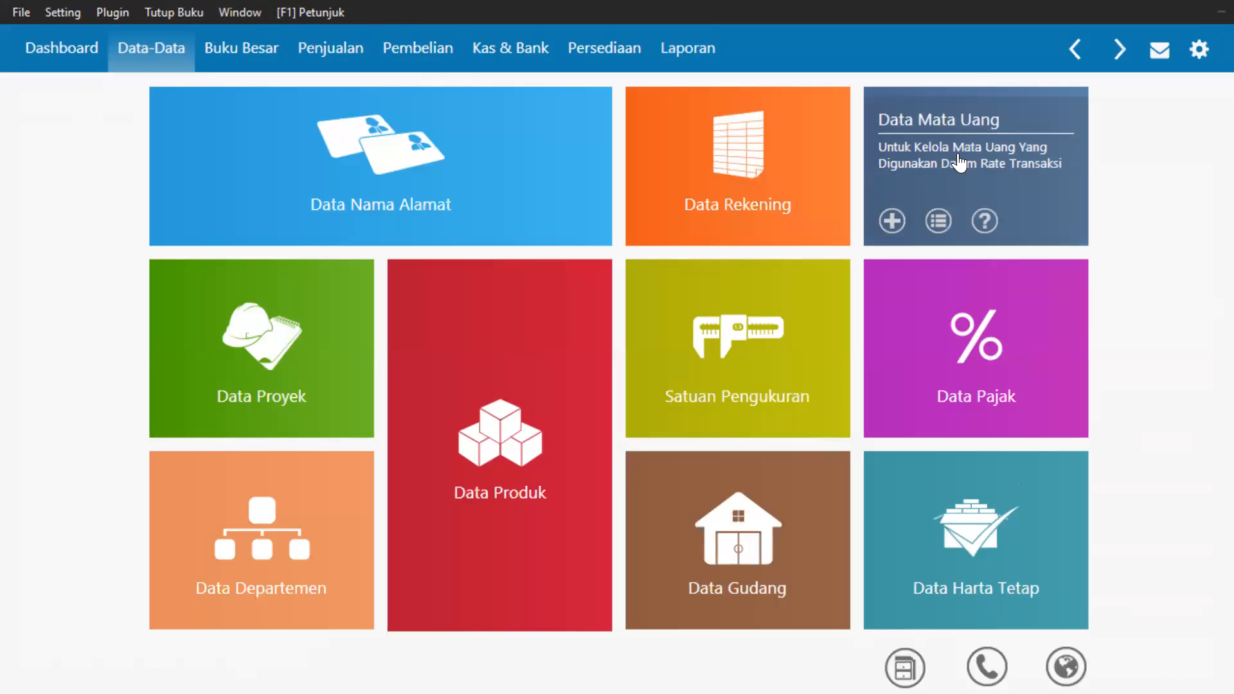
pyautogui.moveTo(839, 242)
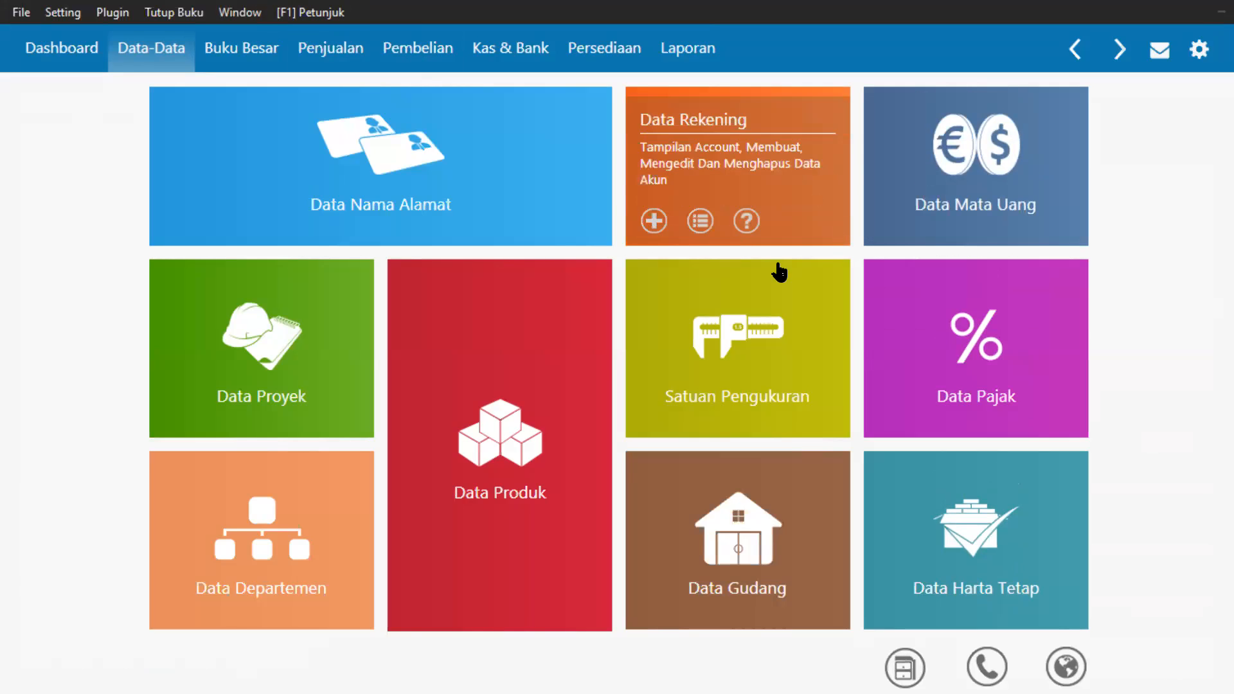
pyautogui.moveTo(331, 315)
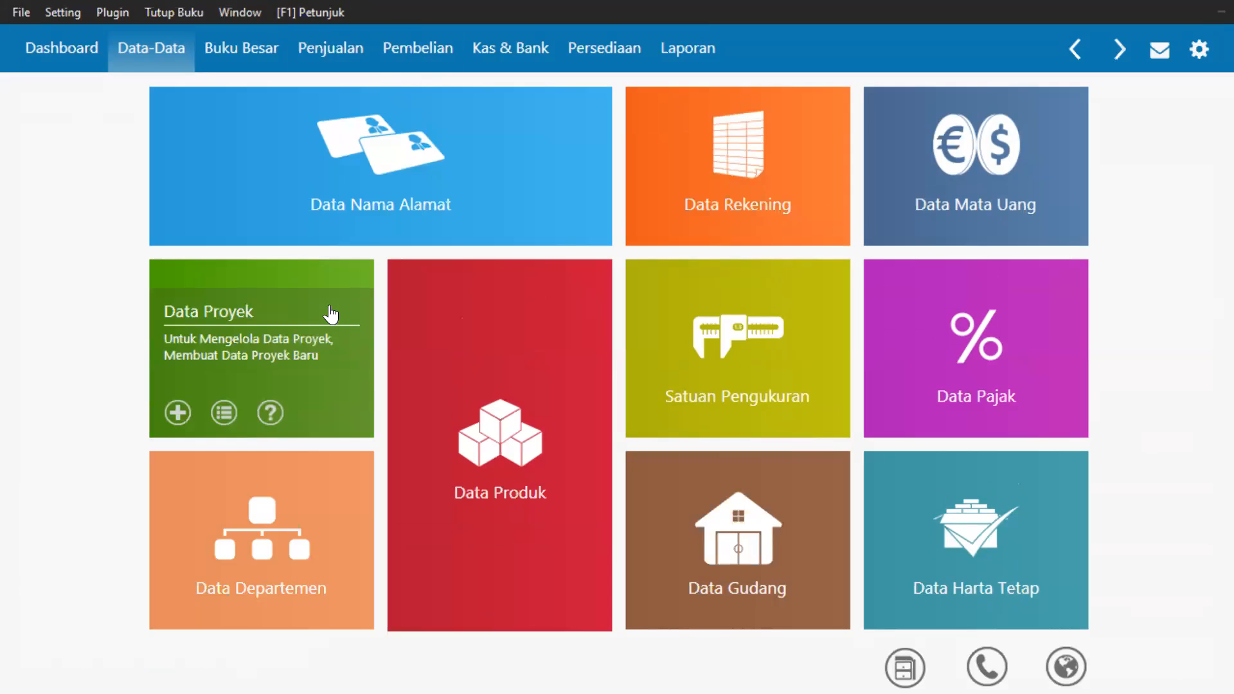
pyautogui.click(329, 306)
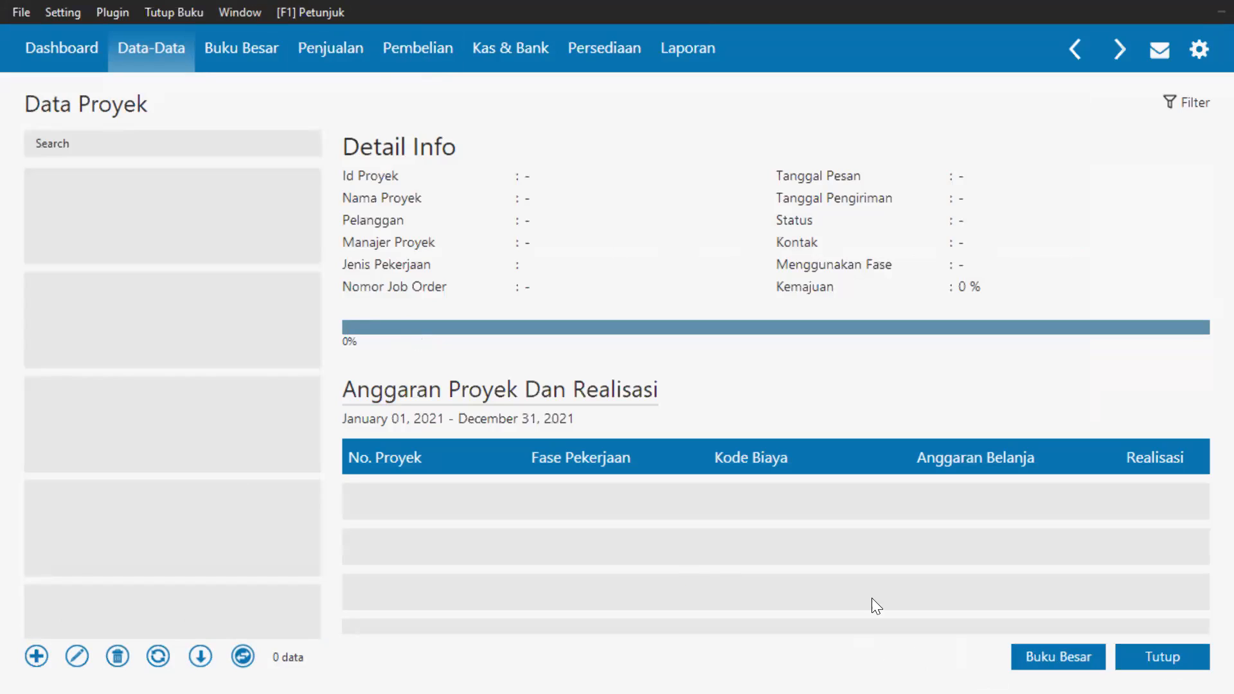
pyautogui.click(1144, 655)
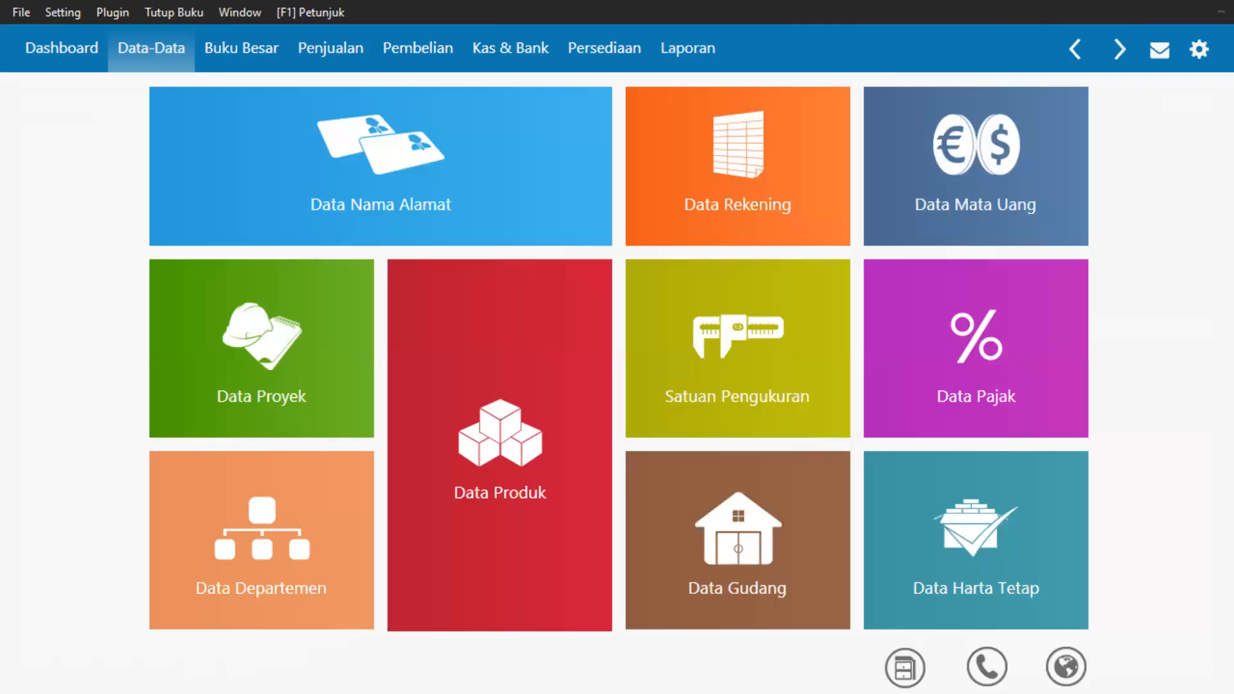
# Open the Data Produk page showing 0 products, then close it.
pyautogui.moveTo(516, 467)
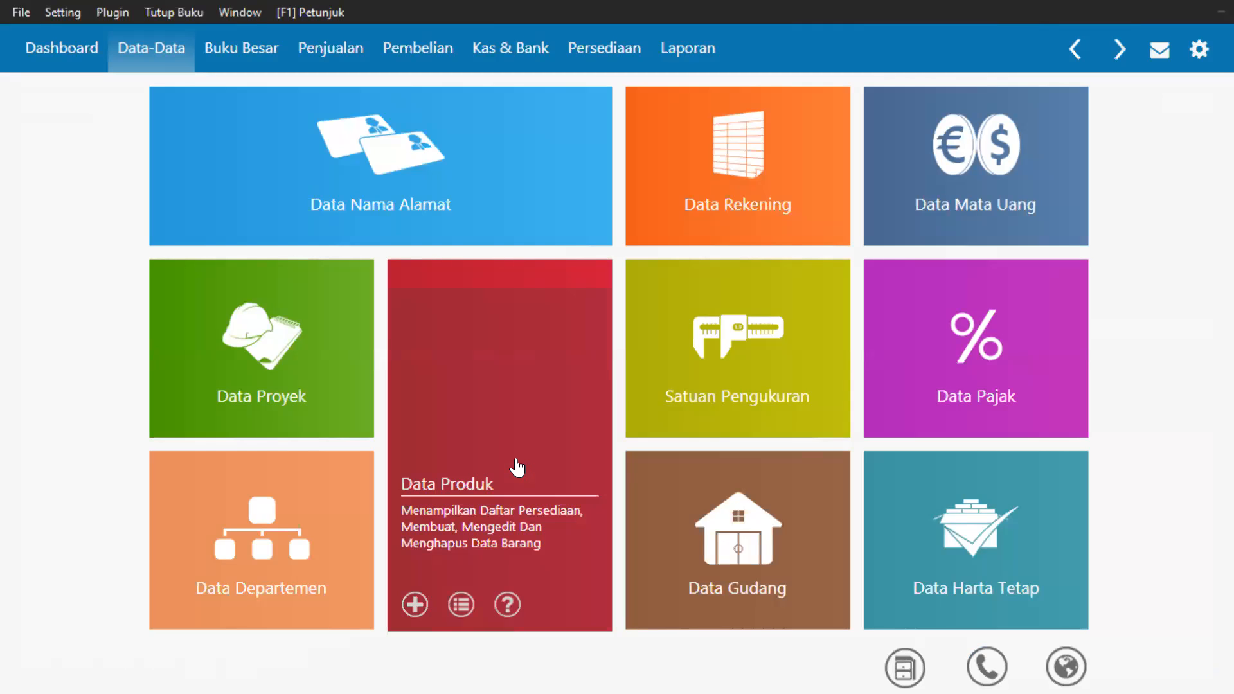
pyautogui.click(516, 459)
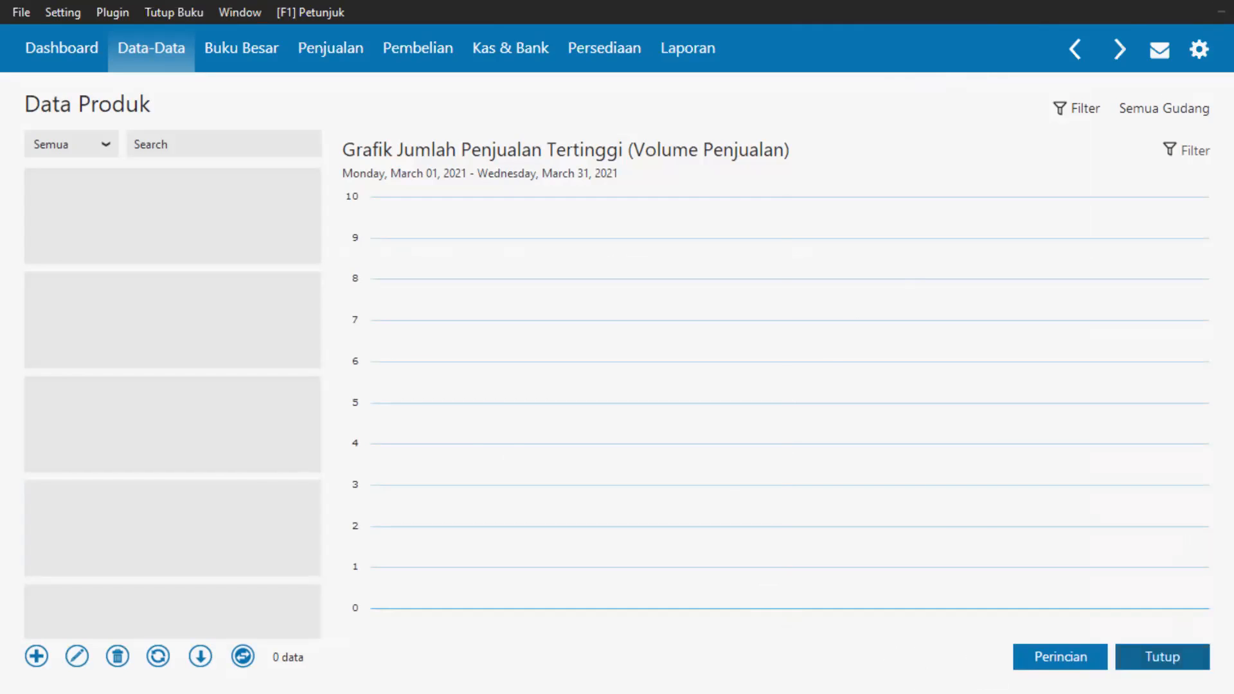
pyautogui.click(1162, 656)
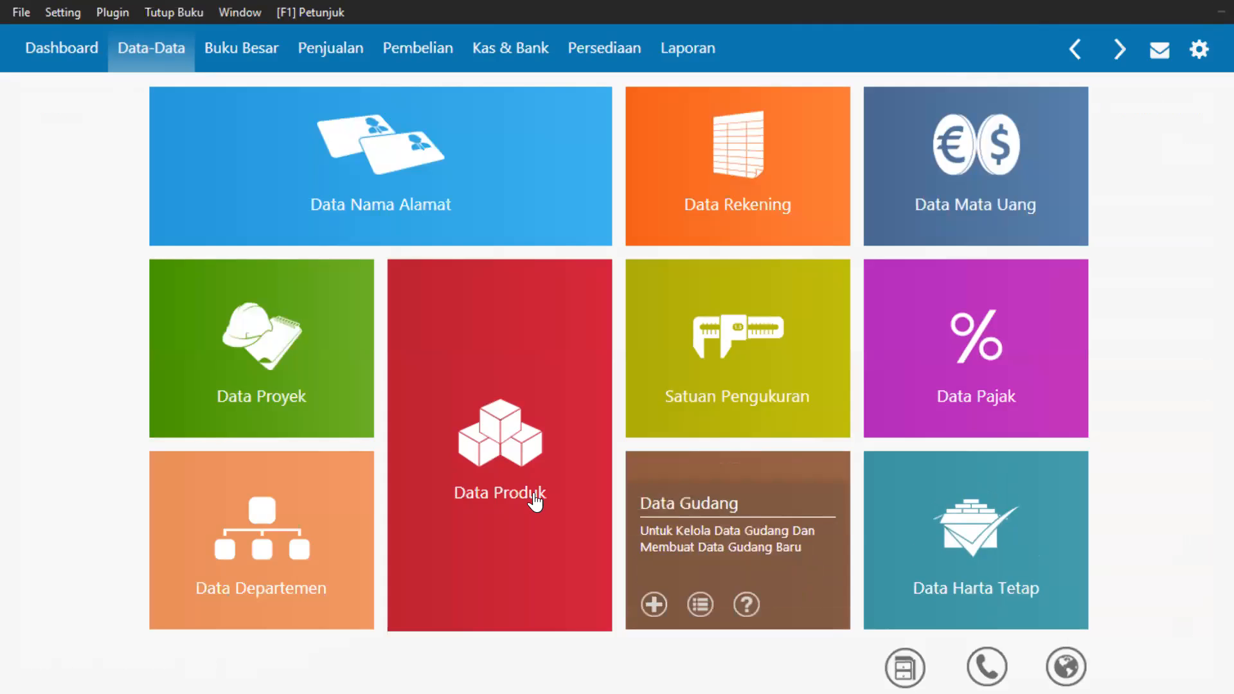
# Open Satuan Pengukuran, start and cancel a new unit, then close the page.
pyautogui.click(710, 371)
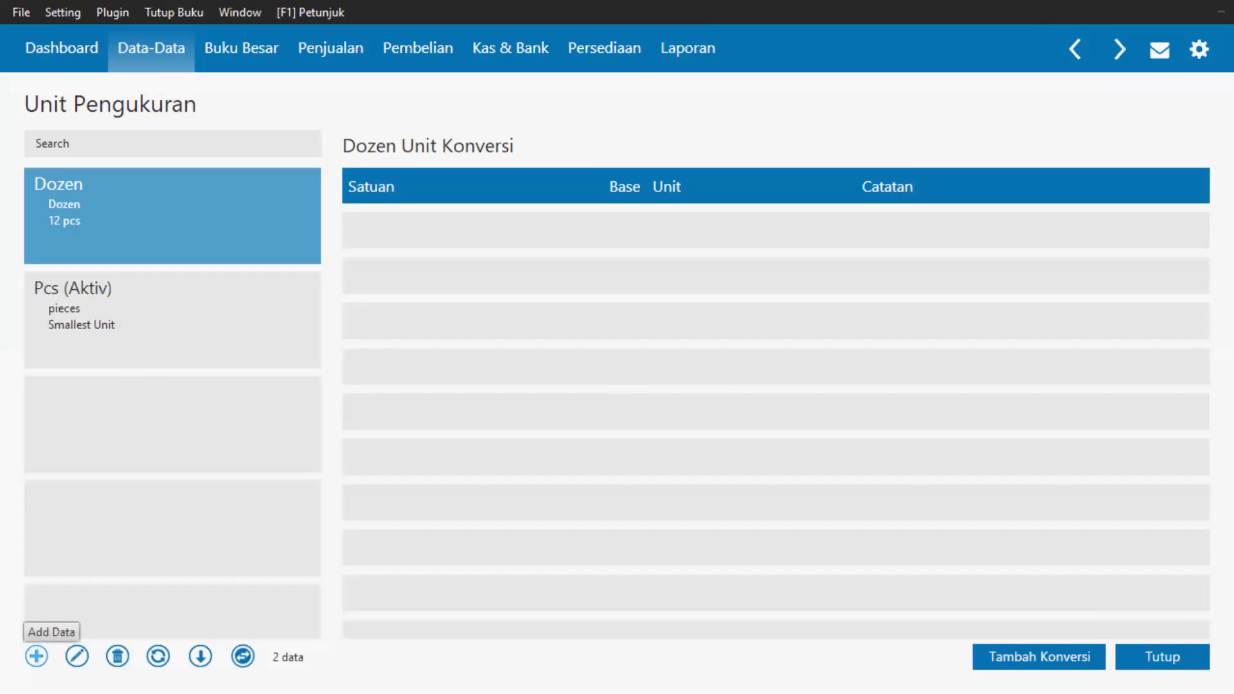
pyautogui.click(36, 656)
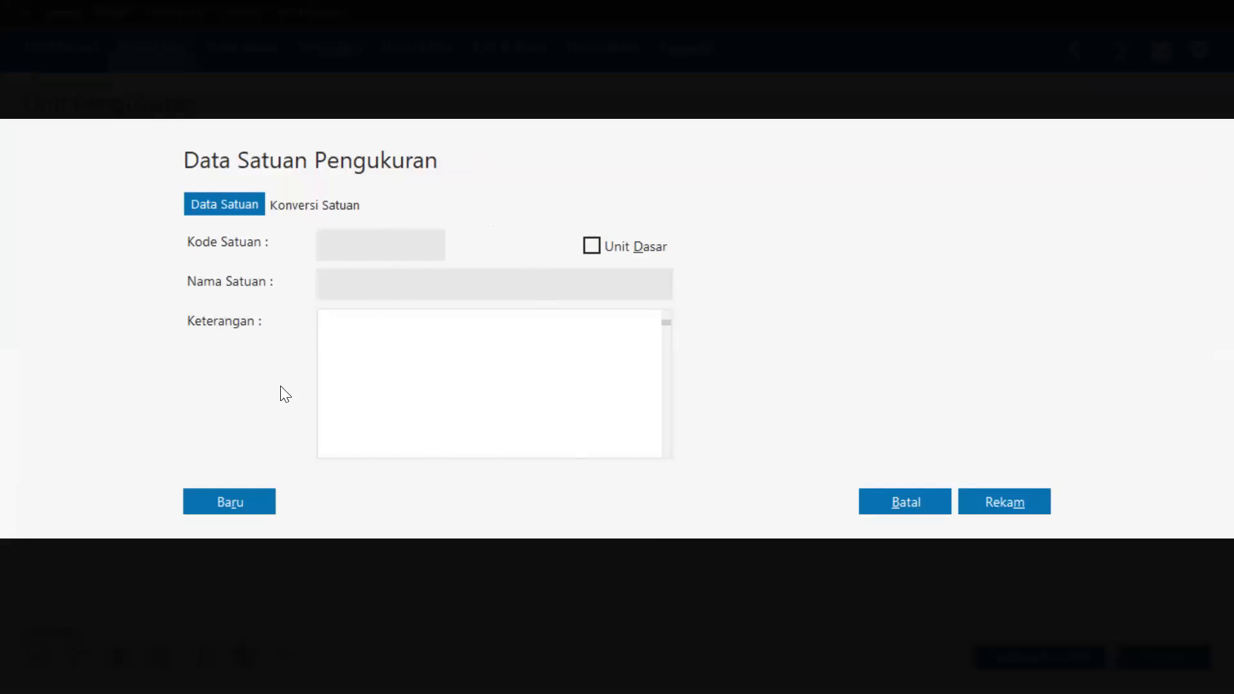
pyautogui.click(907, 496)
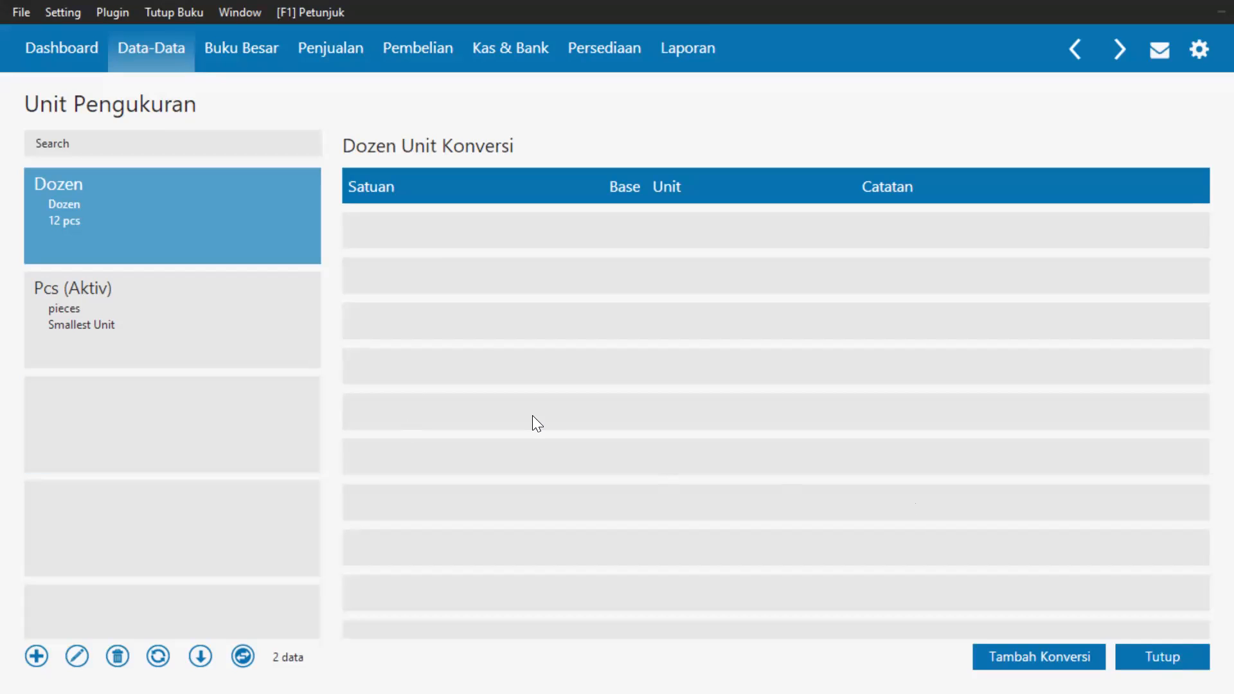
pyautogui.click(1172, 656)
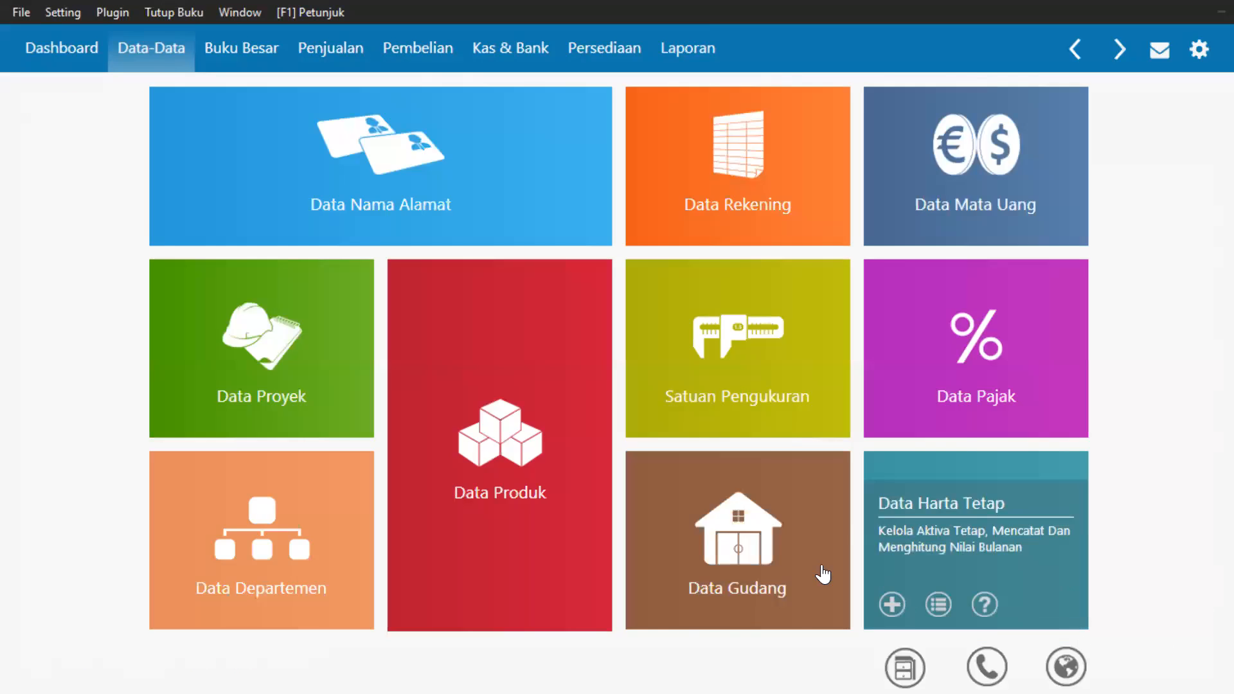
# Open the Data Pajak list showing No Tax 0% and VAT 10%.
pyautogui.moveTo(774, 410)
pyautogui.moveTo(945, 402)
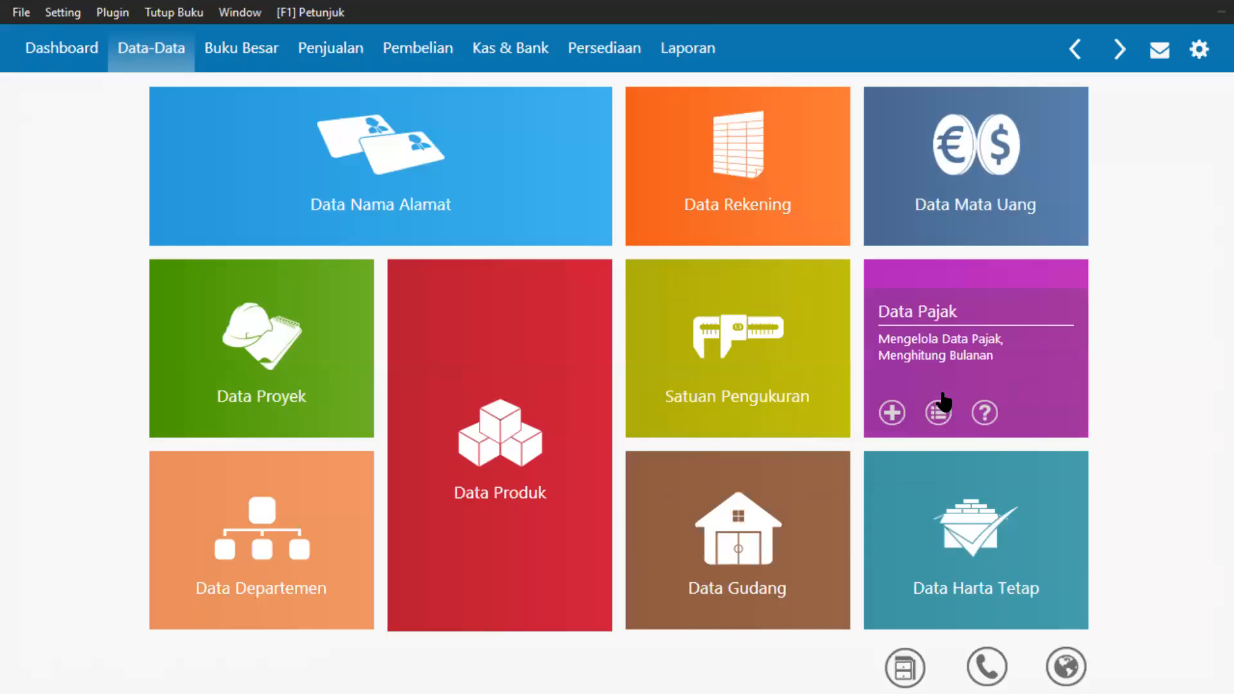
pyautogui.click(939, 405)
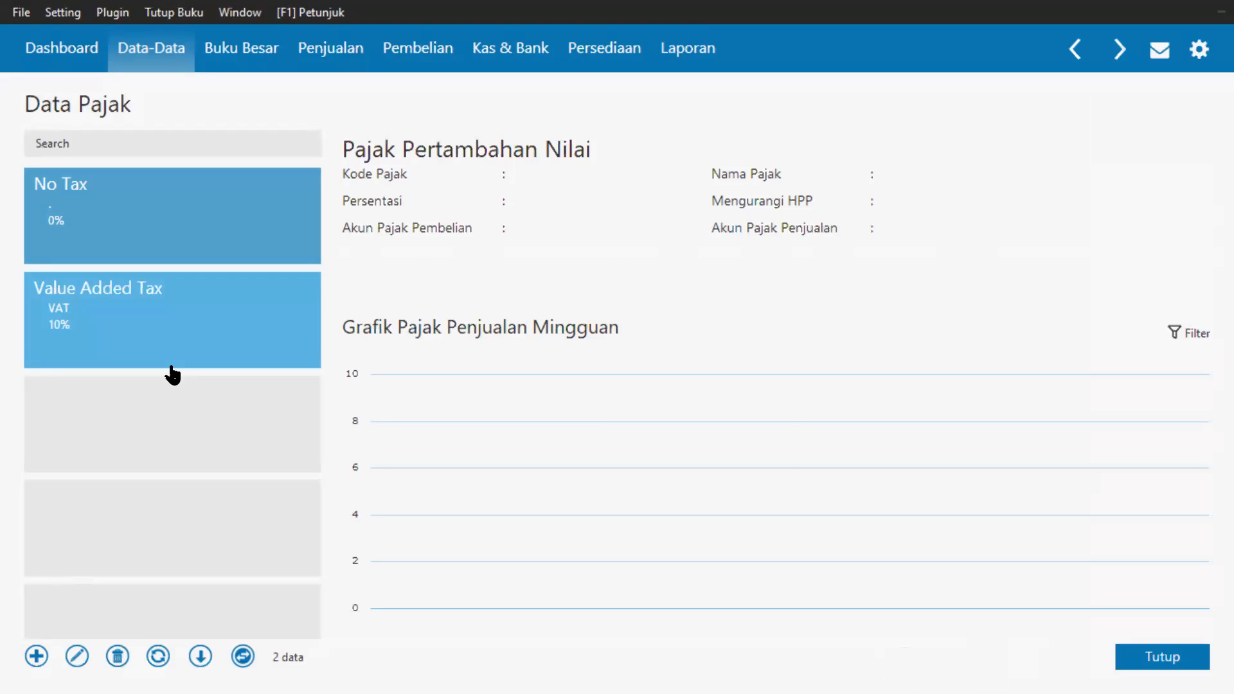
# Close Data Pajak and open the Gudang warehouse page listing All Location and Head Quarter.
pyautogui.click(1176, 655)
pyautogui.moveTo(1010, 406)
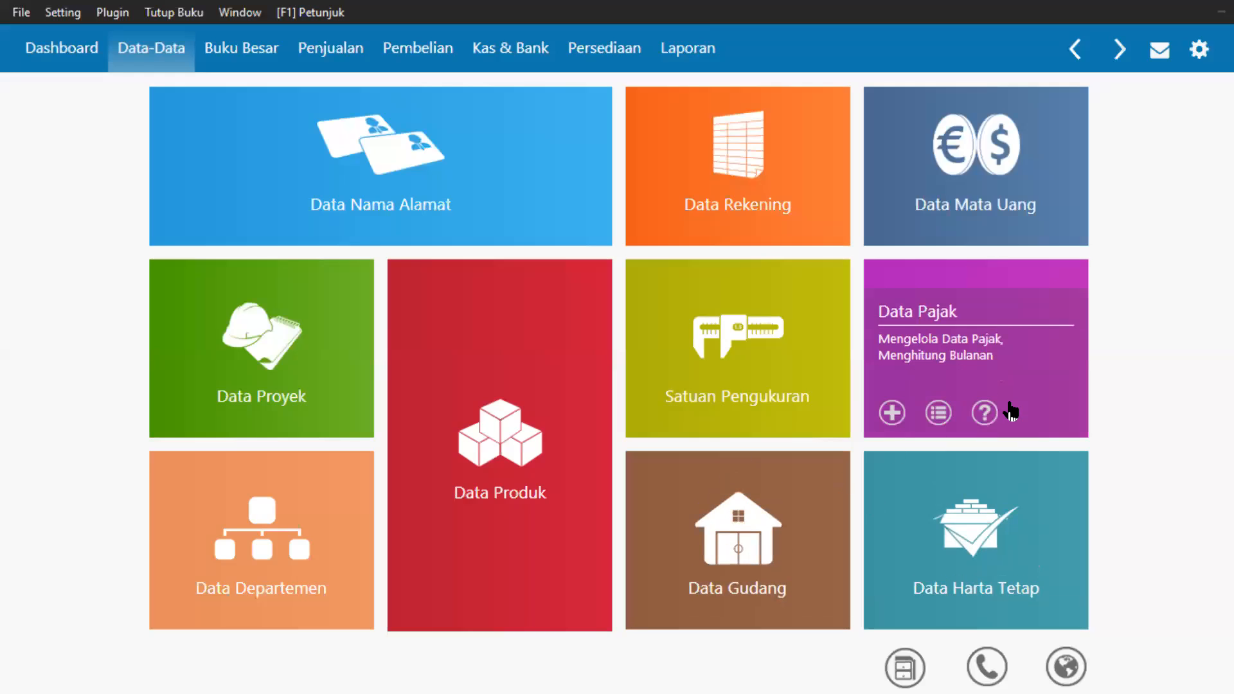
pyautogui.click(730, 537)
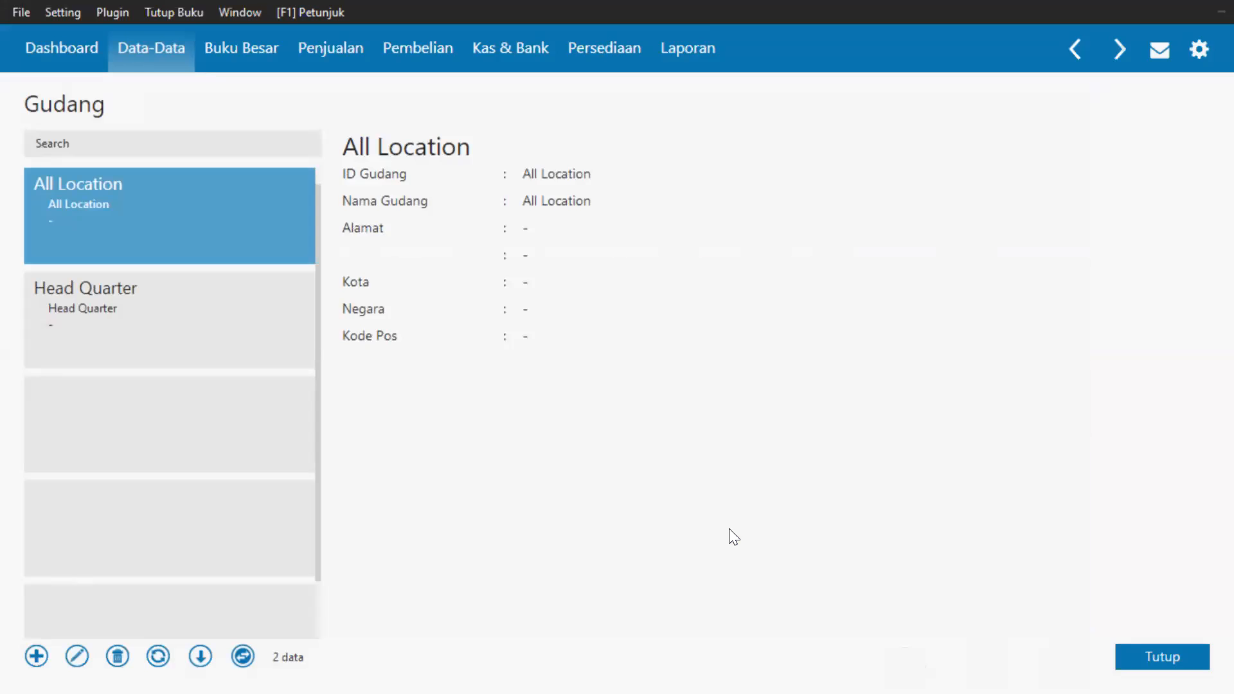
pyautogui.click(244, 339)
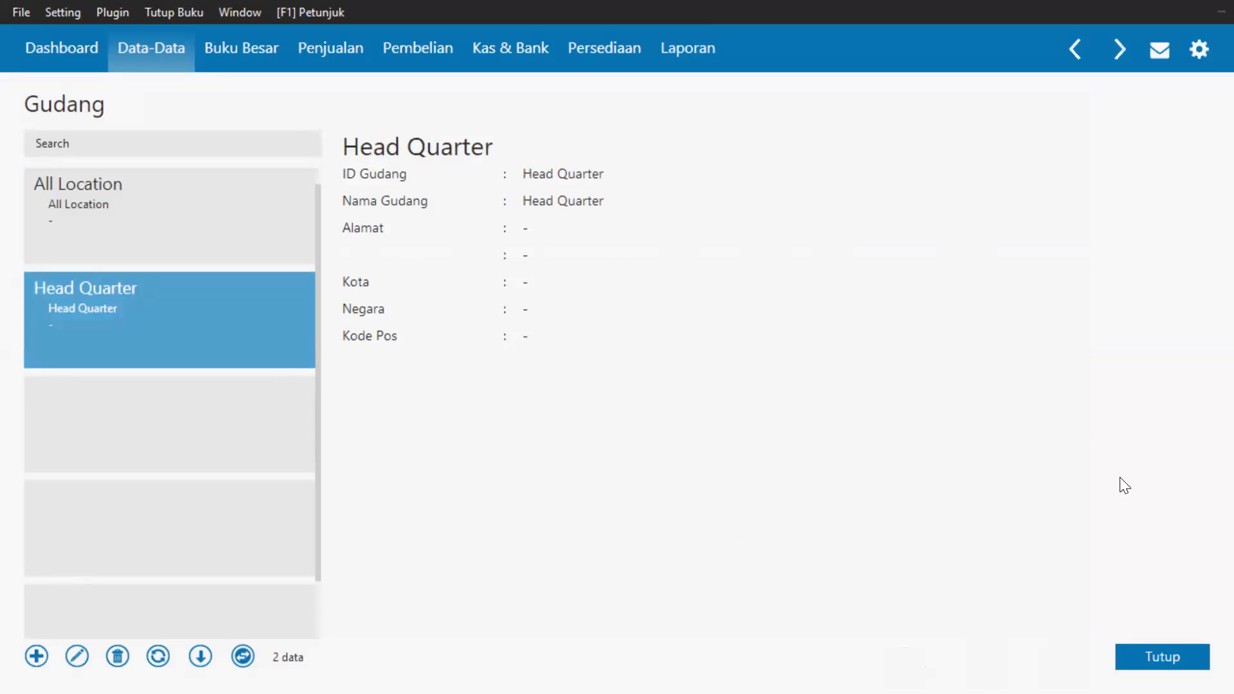
pyautogui.click(1178, 656)
pyautogui.moveTo(1039, 578)
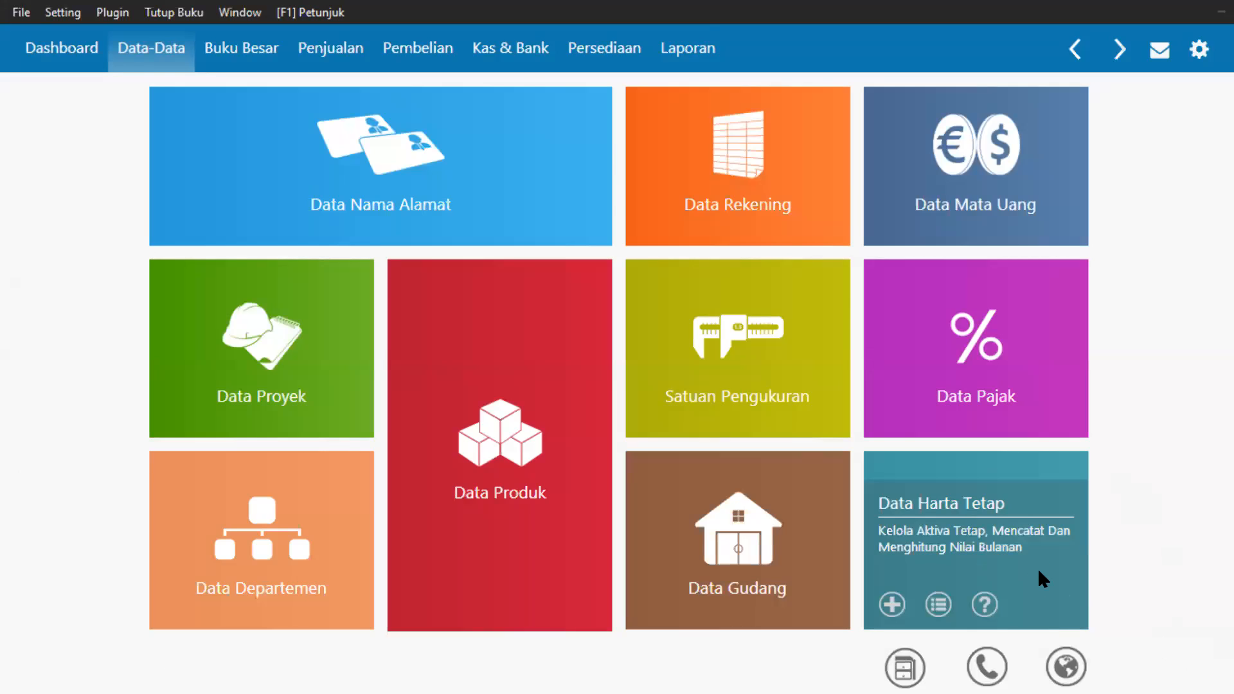
pyautogui.click(1039, 571)
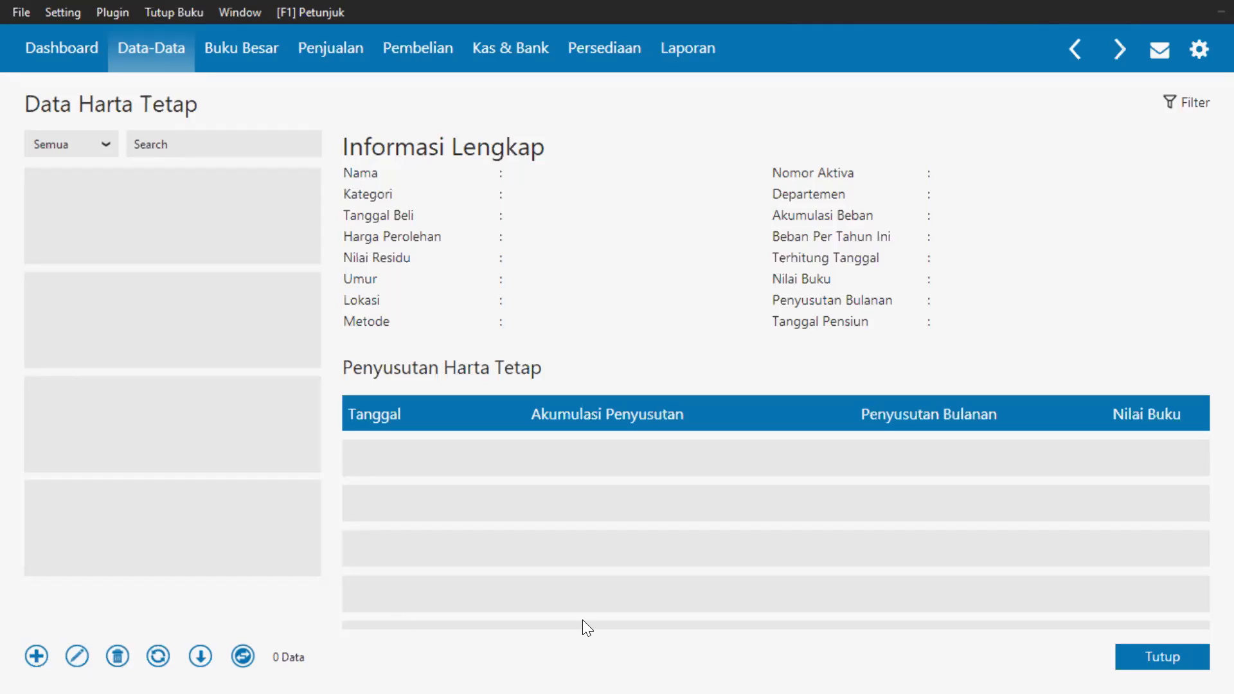
pyautogui.click(1126, 659)
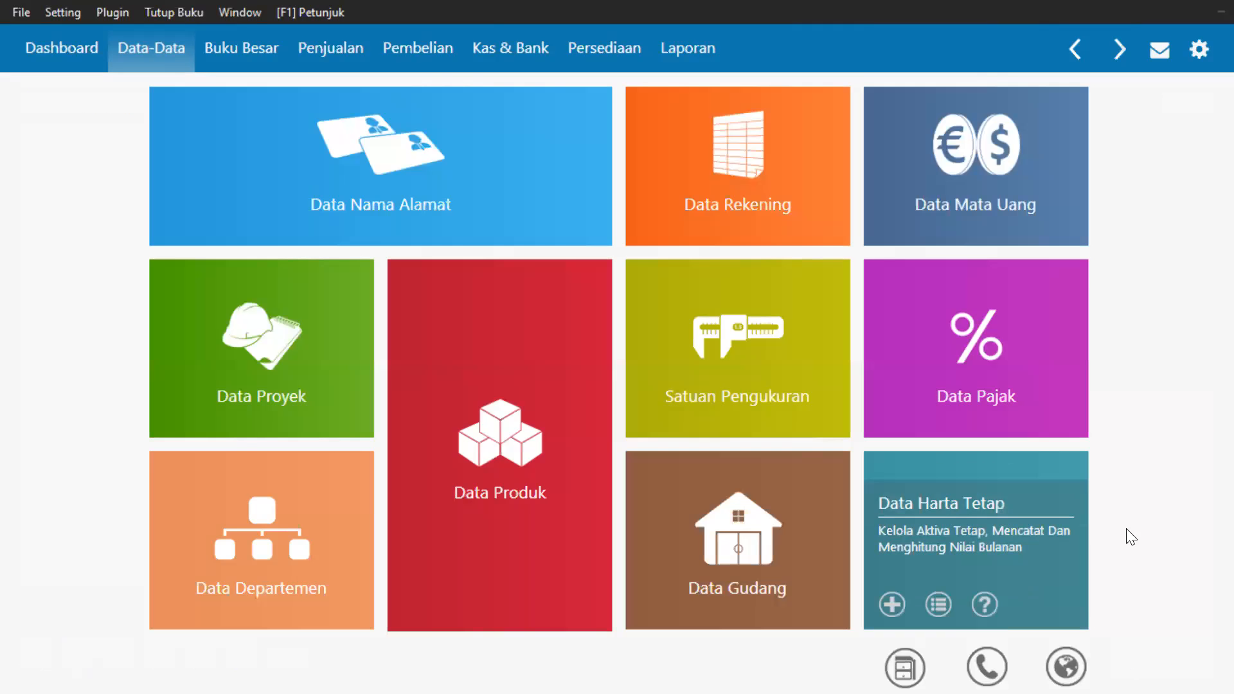
pyautogui.moveTo(1059, 553)
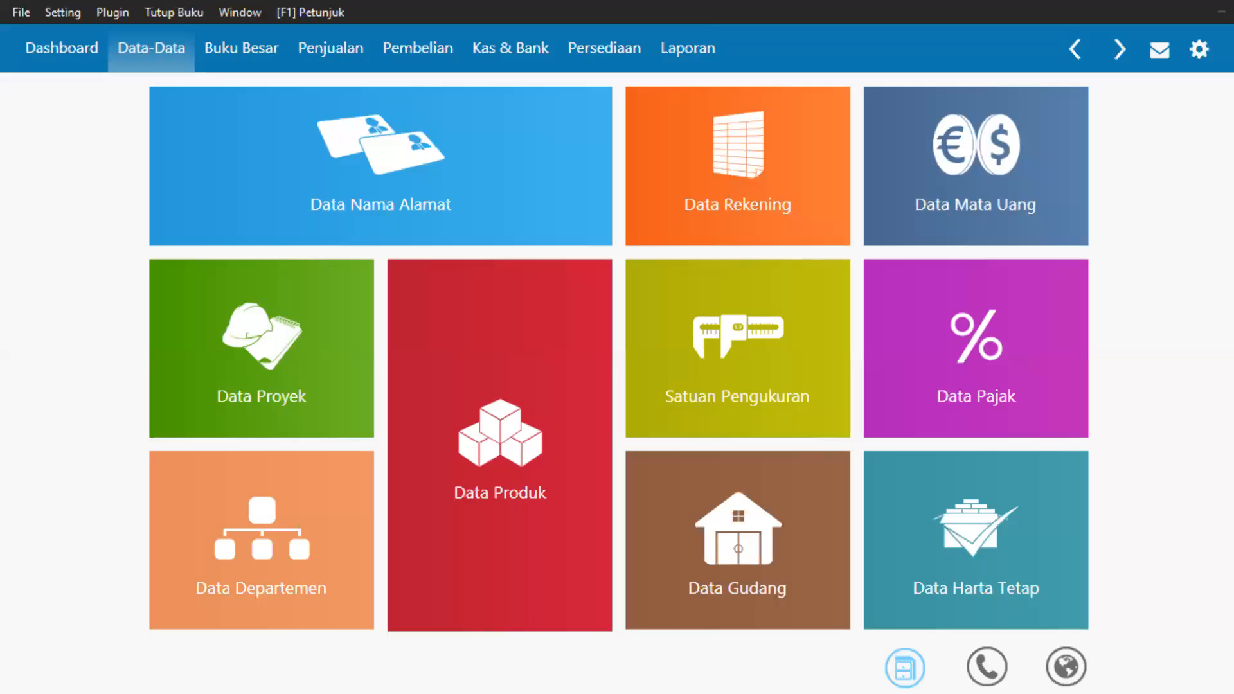
# View the Term of Sales supporting data, then switch to the Buku Besar module.
pyautogui.click(905, 667)
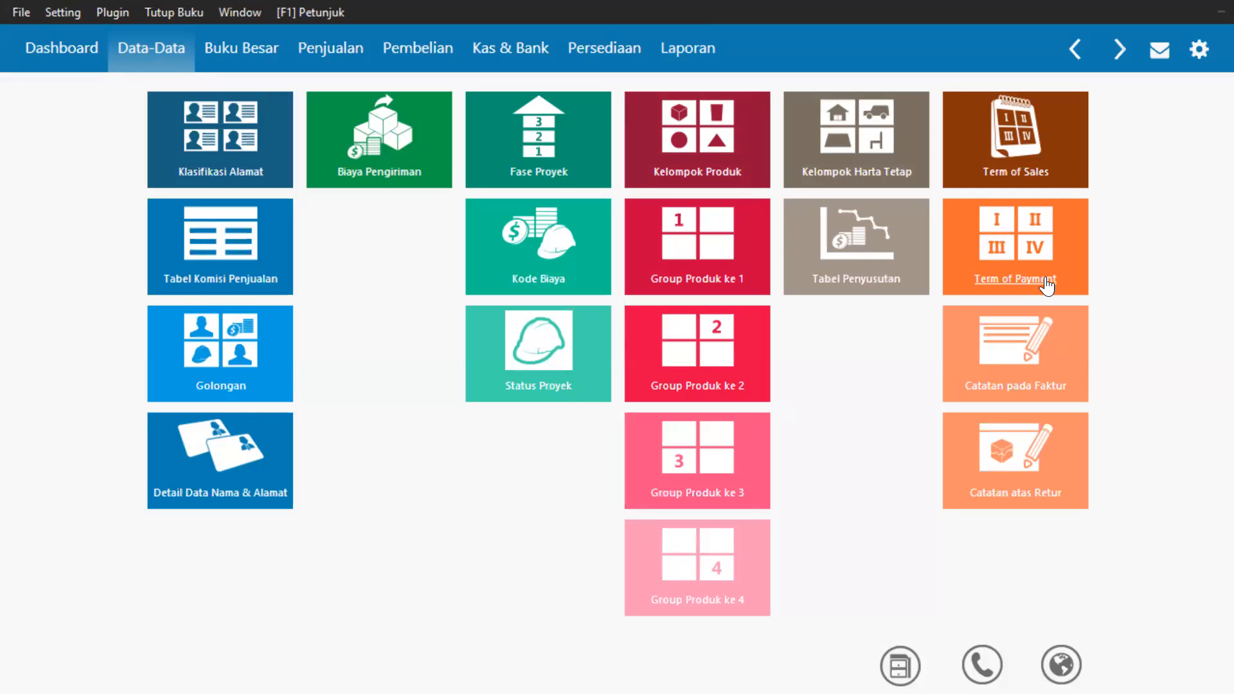
pyautogui.click(1064, 153)
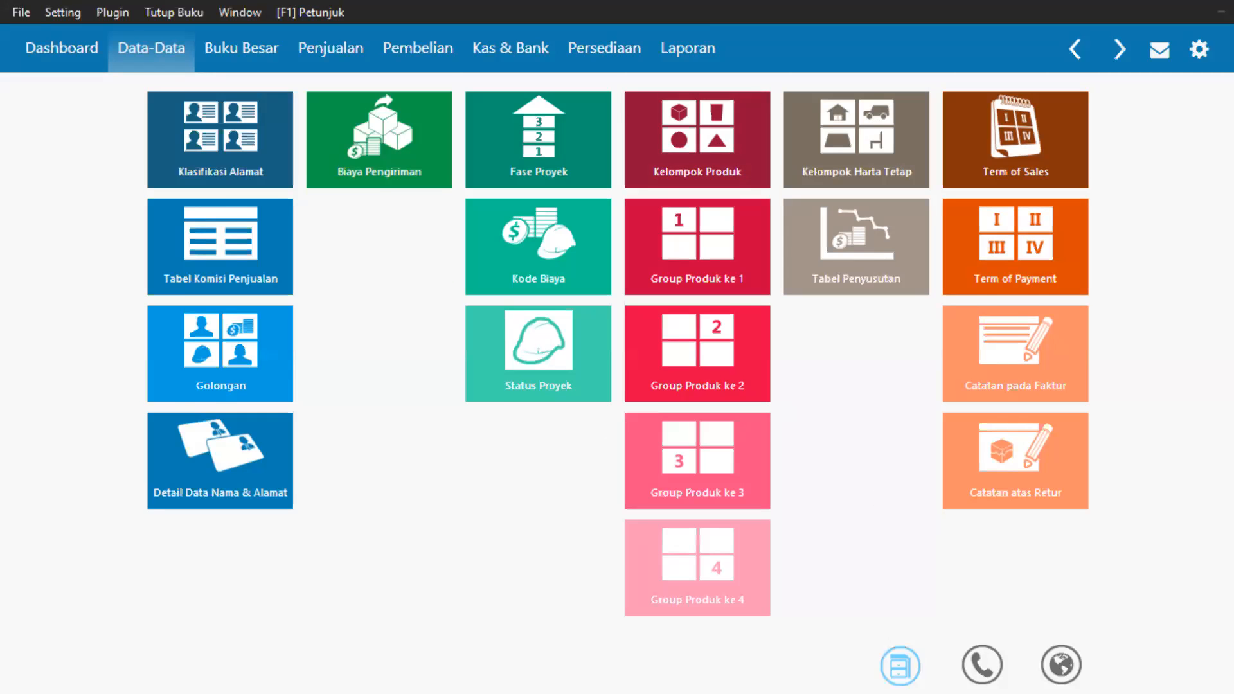
pyautogui.click(900, 666)
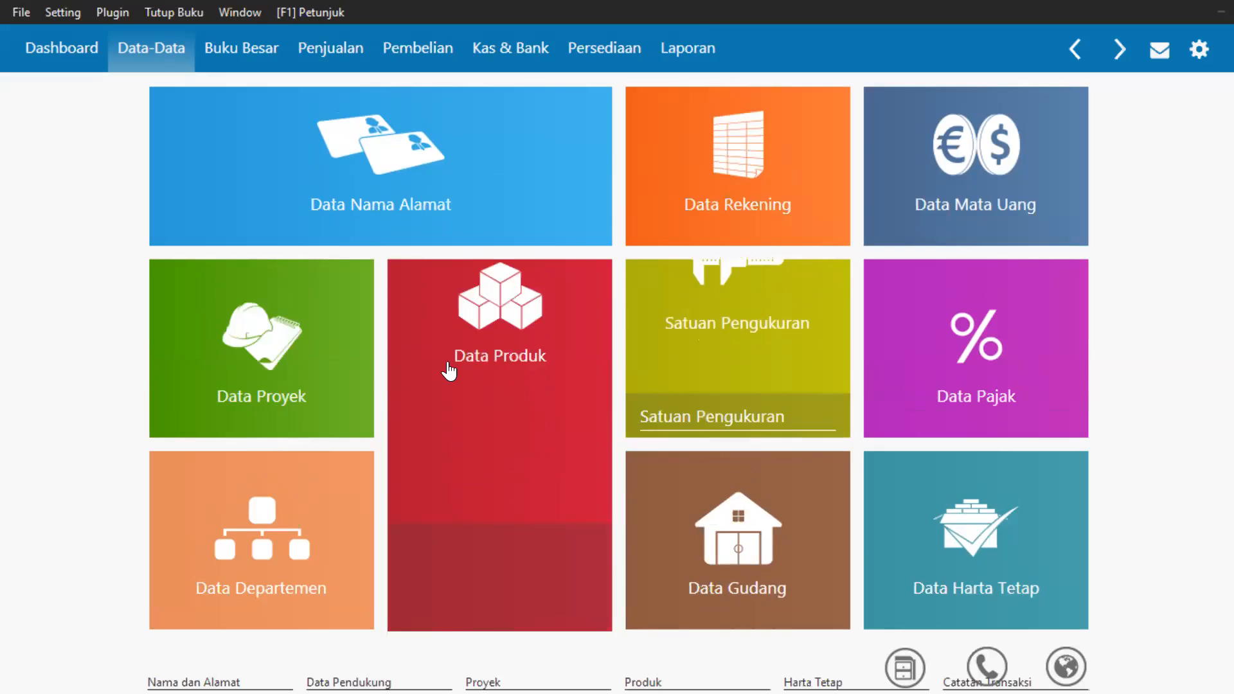
pyautogui.moveTo(449, 372)
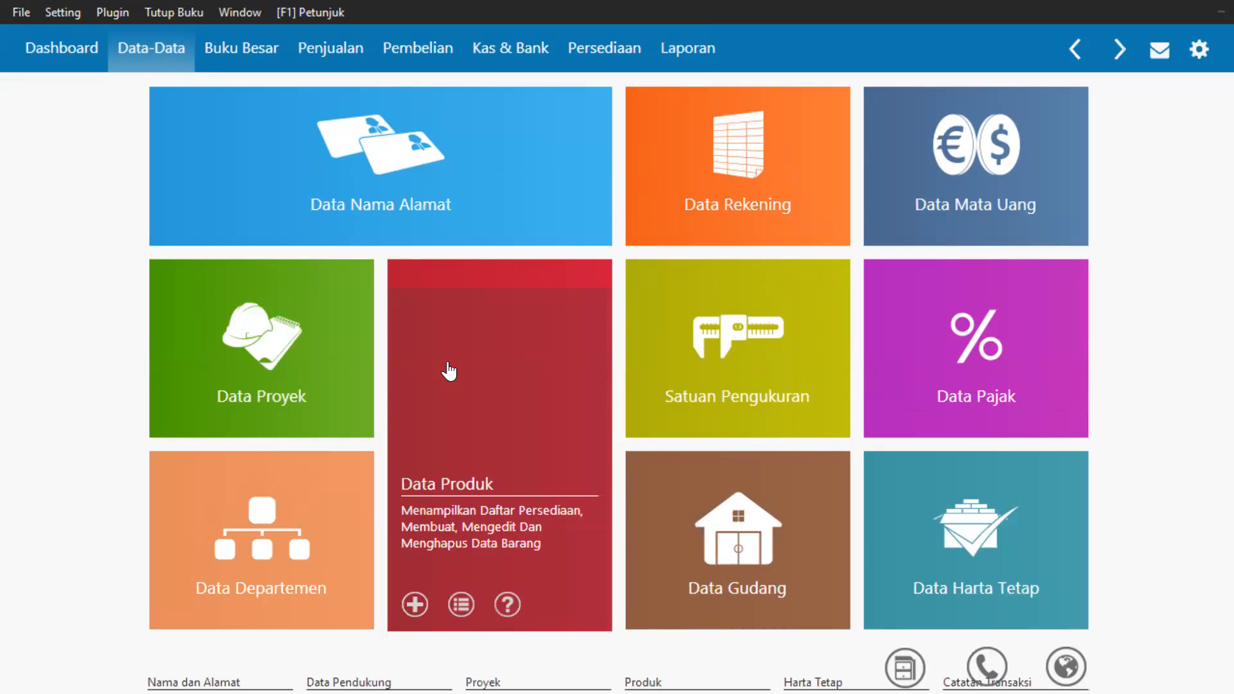
pyautogui.click(245, 63)
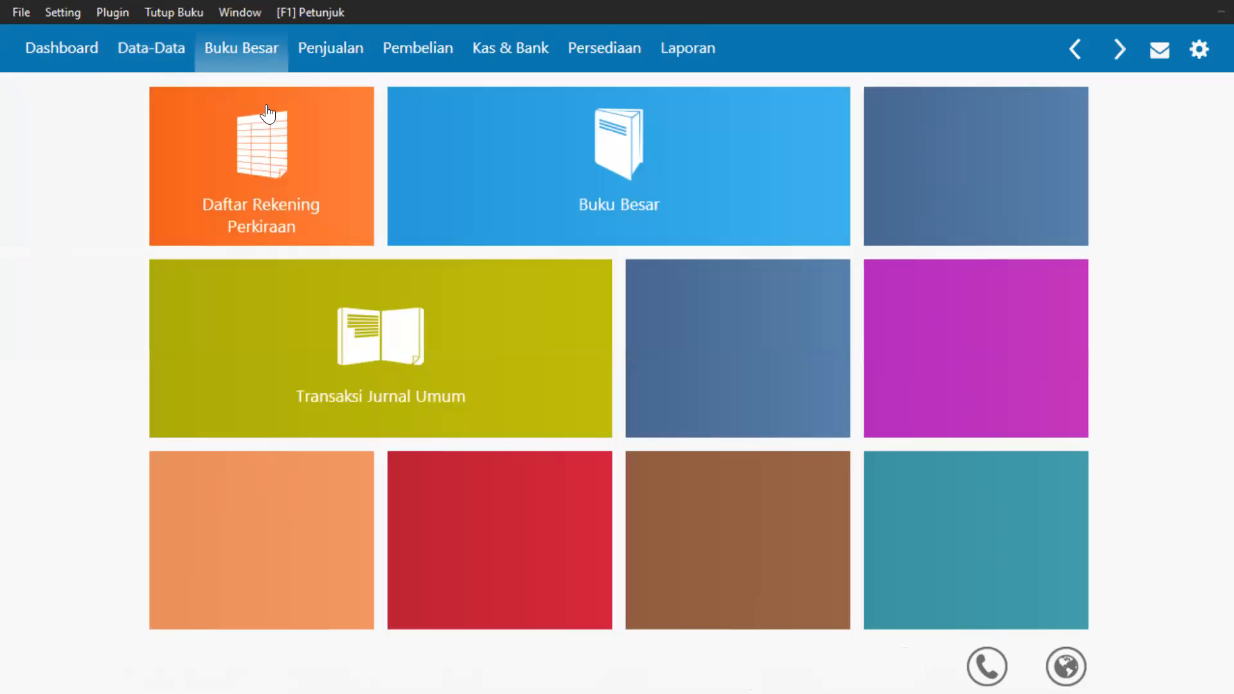
# Glance at the chart of accounts, then open the Buku Besar ledger for Bank (IDR).
pyautogui.click(261, 138)
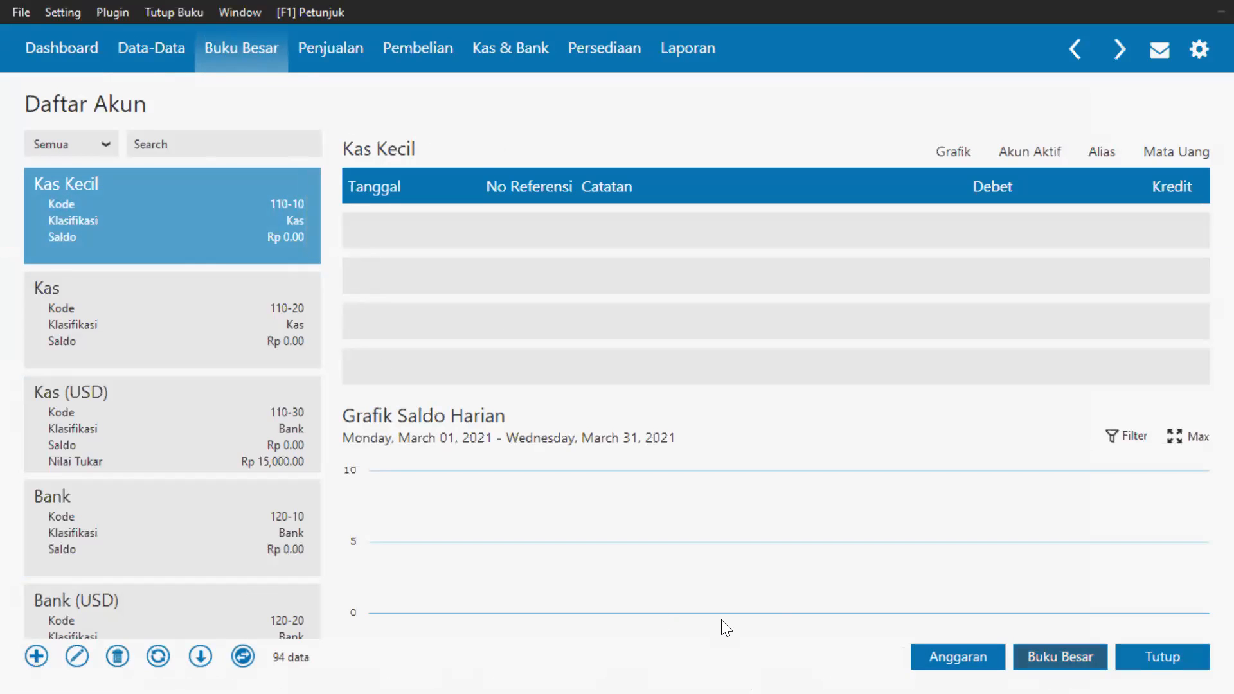
pyautogui.click(1161, 653)
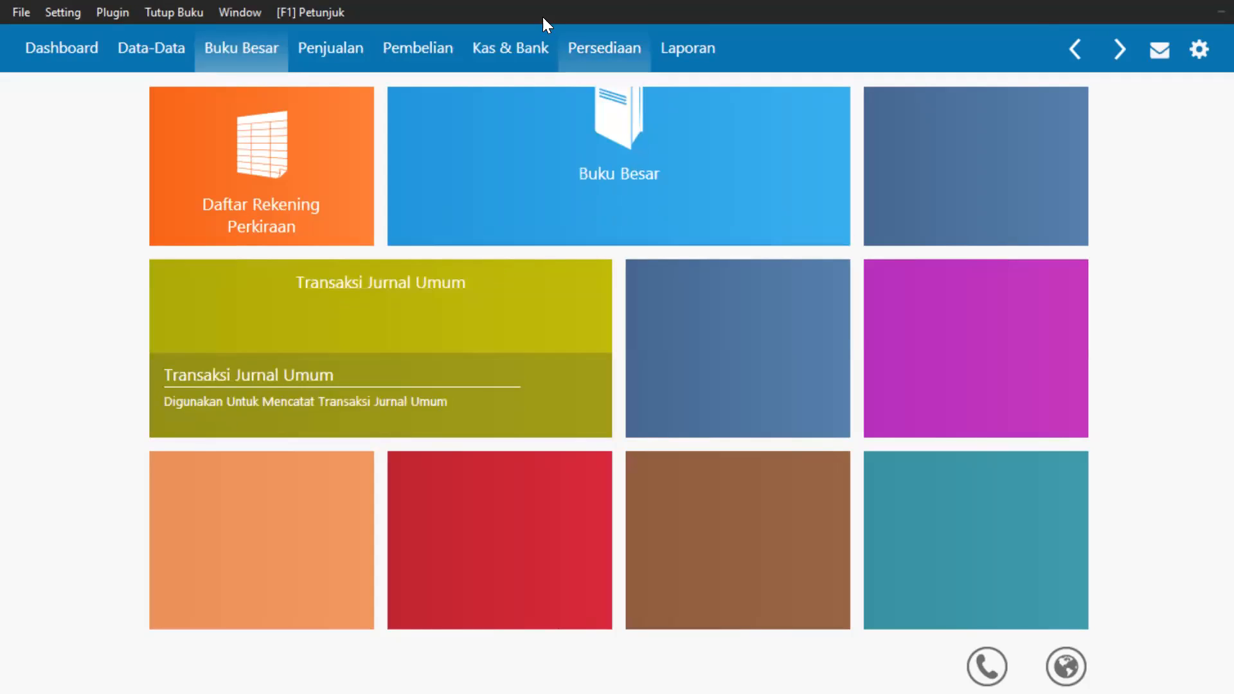
pyautogui.moveTo(383, 410)
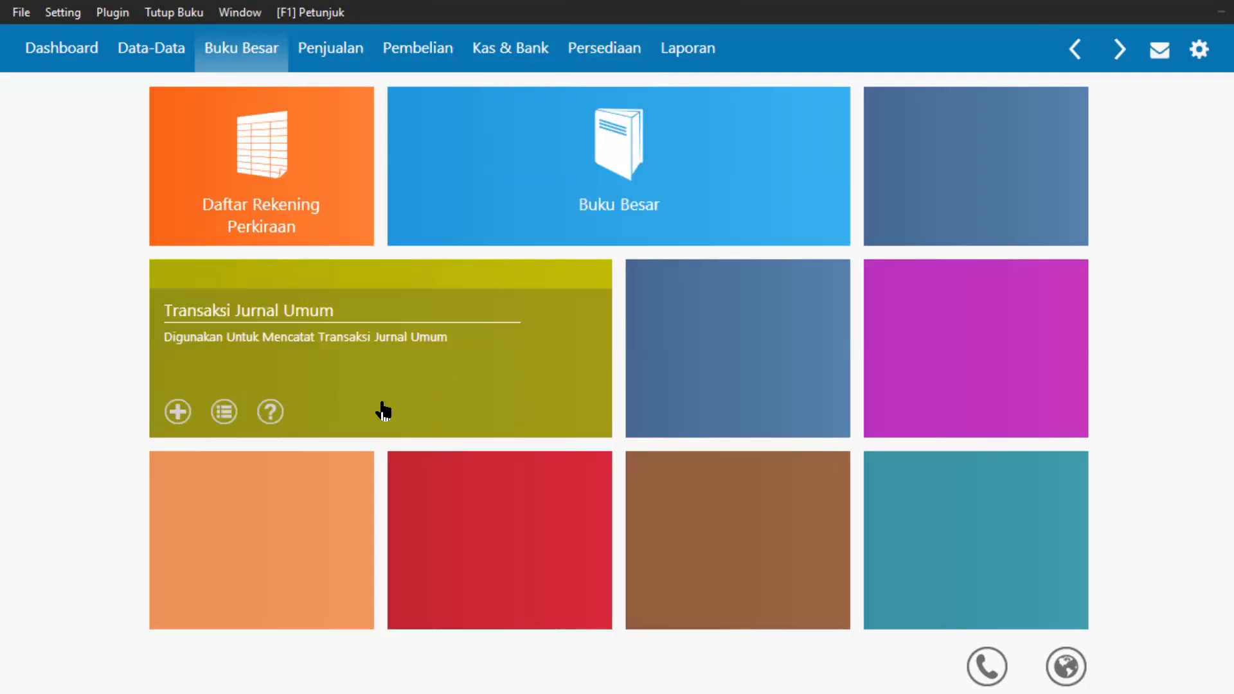
pyautogui.moveTo(578, 201)
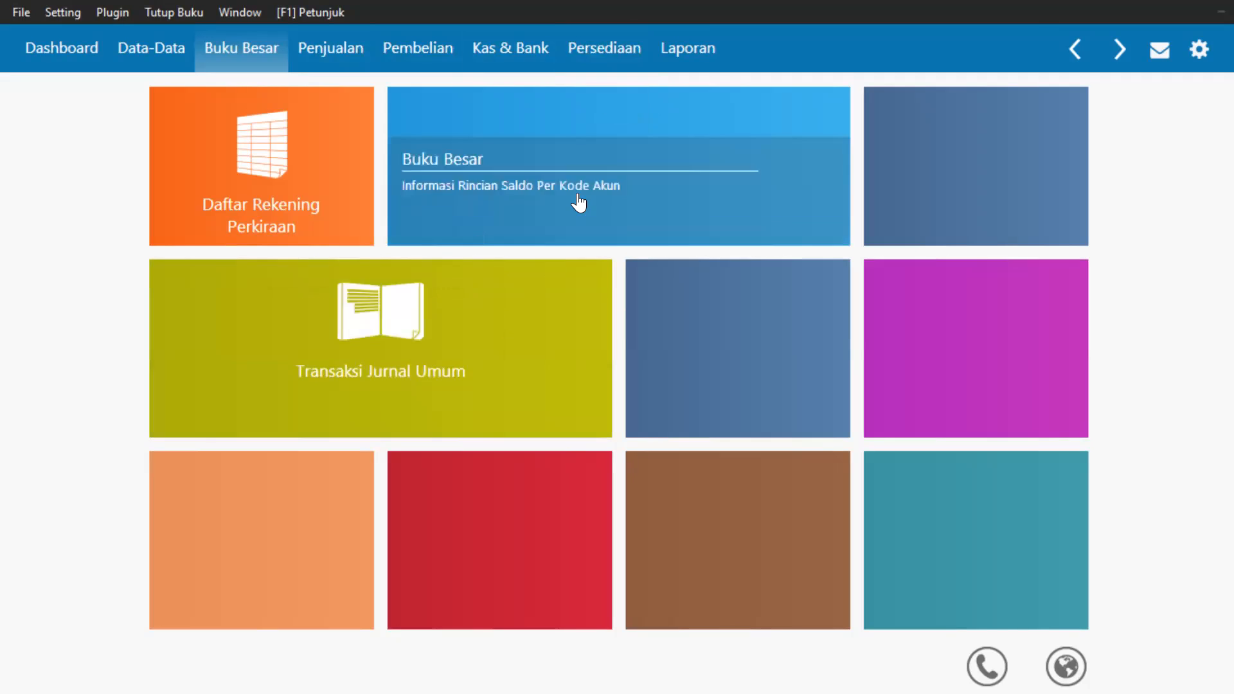
pyautogui.click(579, 201)
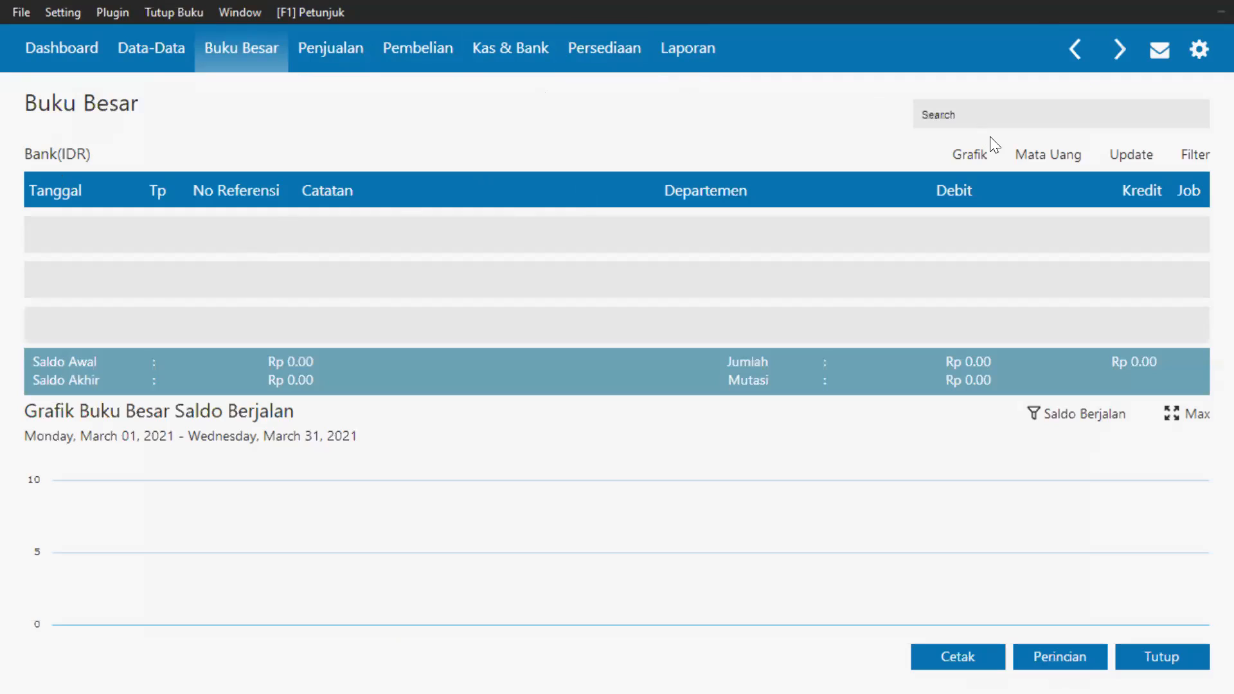
pyautogui.click(984, 118)
# Switch the Buku Besar ledger to account 14010 Persediaan 1.
pyautogui.click(1157, 655)
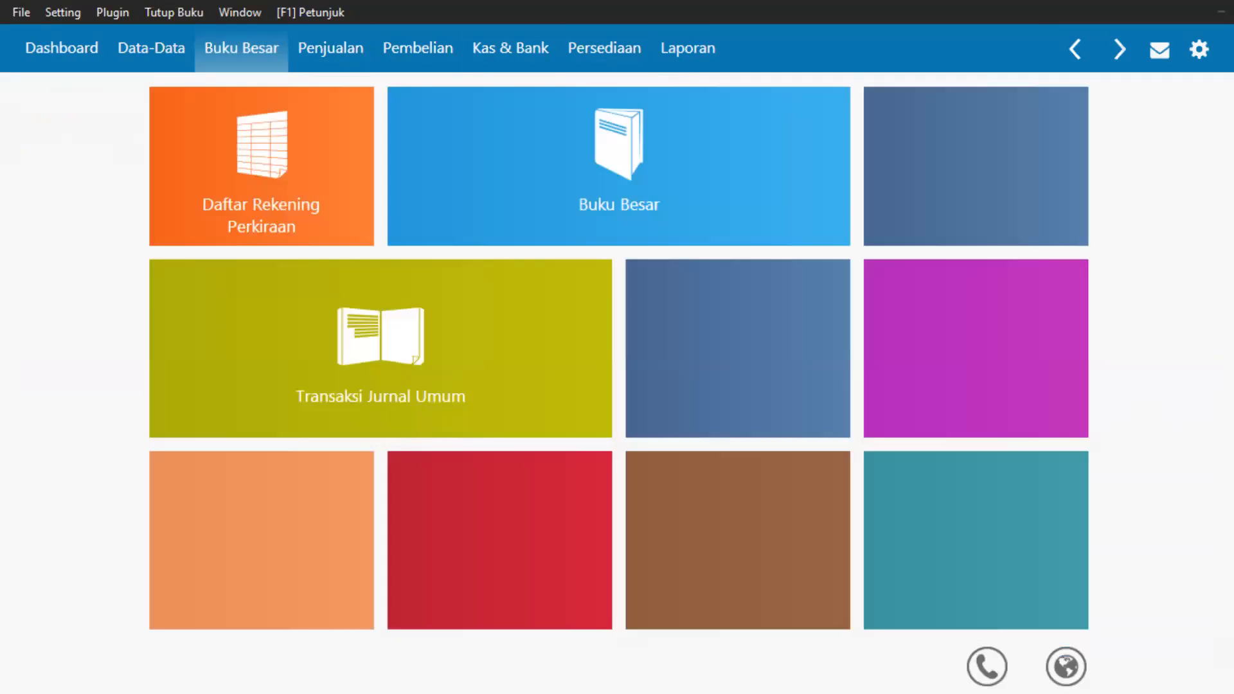
pyautogui.click(586, 188)
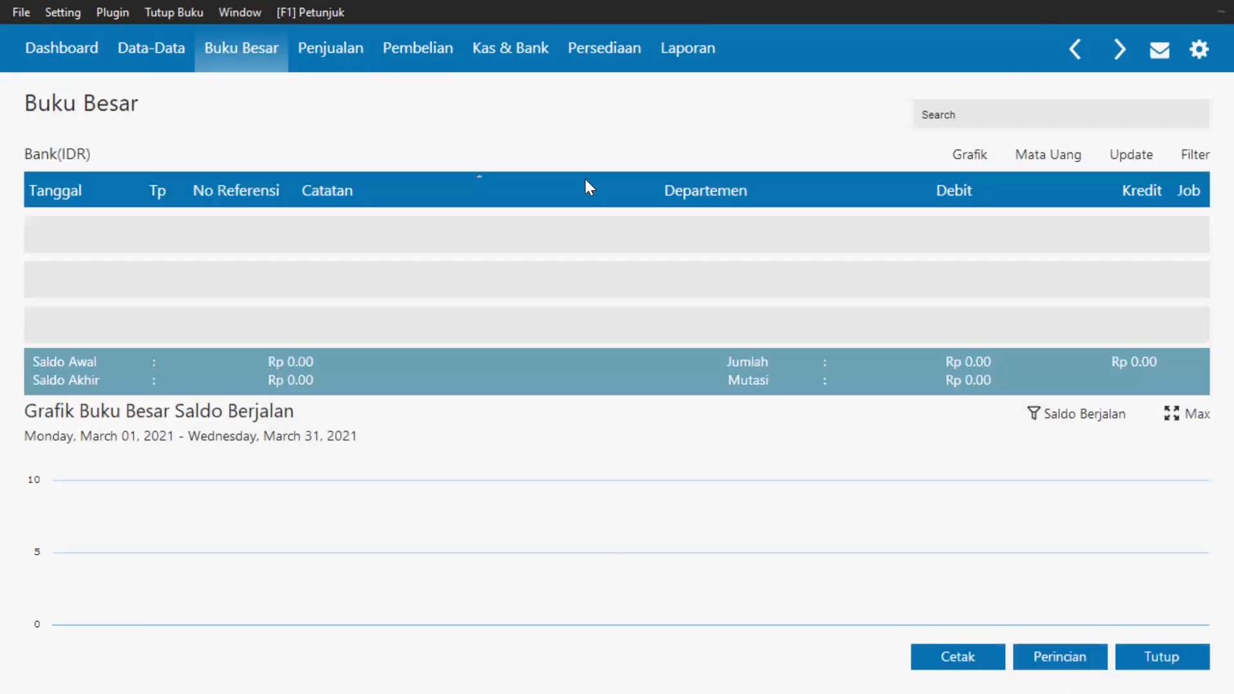
pyautogui.click(45, 164)
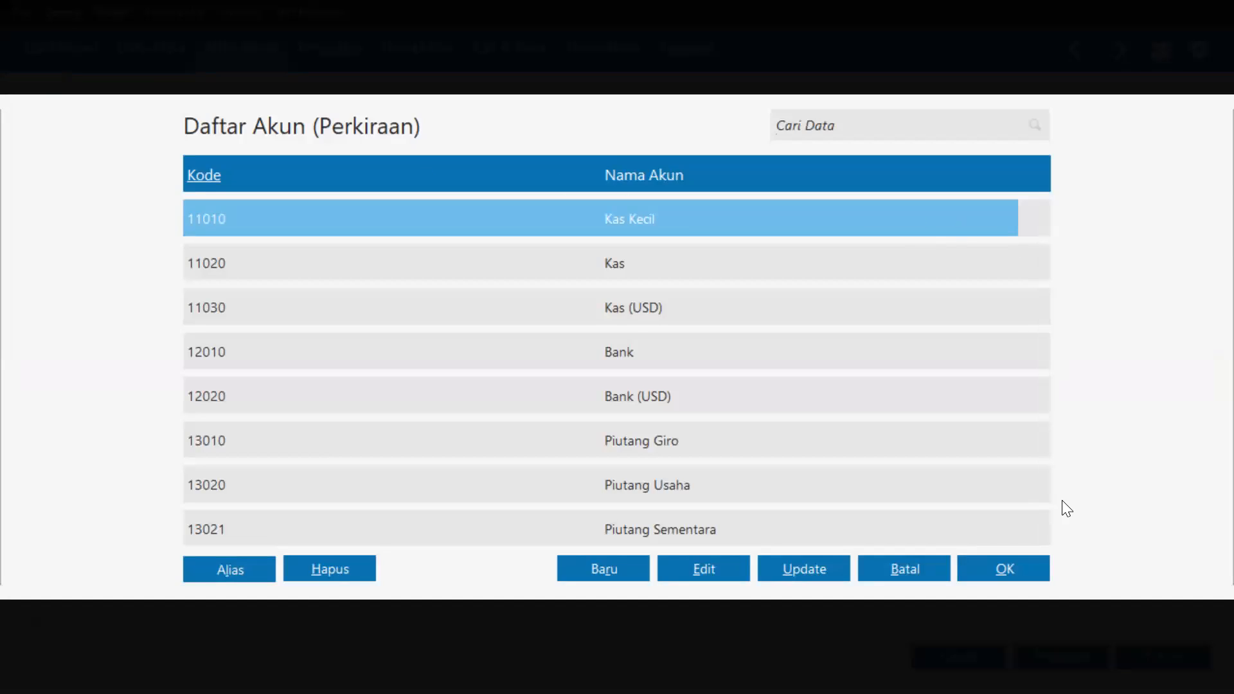
pyautogui.scroll(-4, 736, 478)
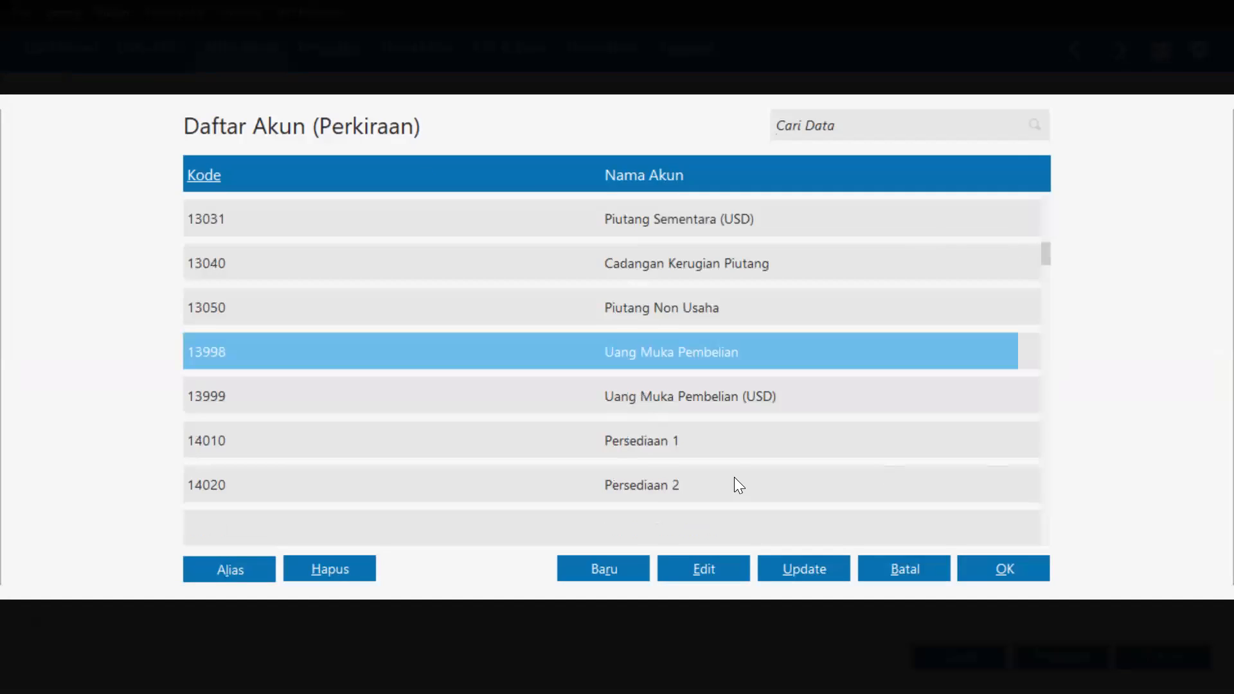
pyautogui.click(647, 440)
pyautogui.click(1003, 576)
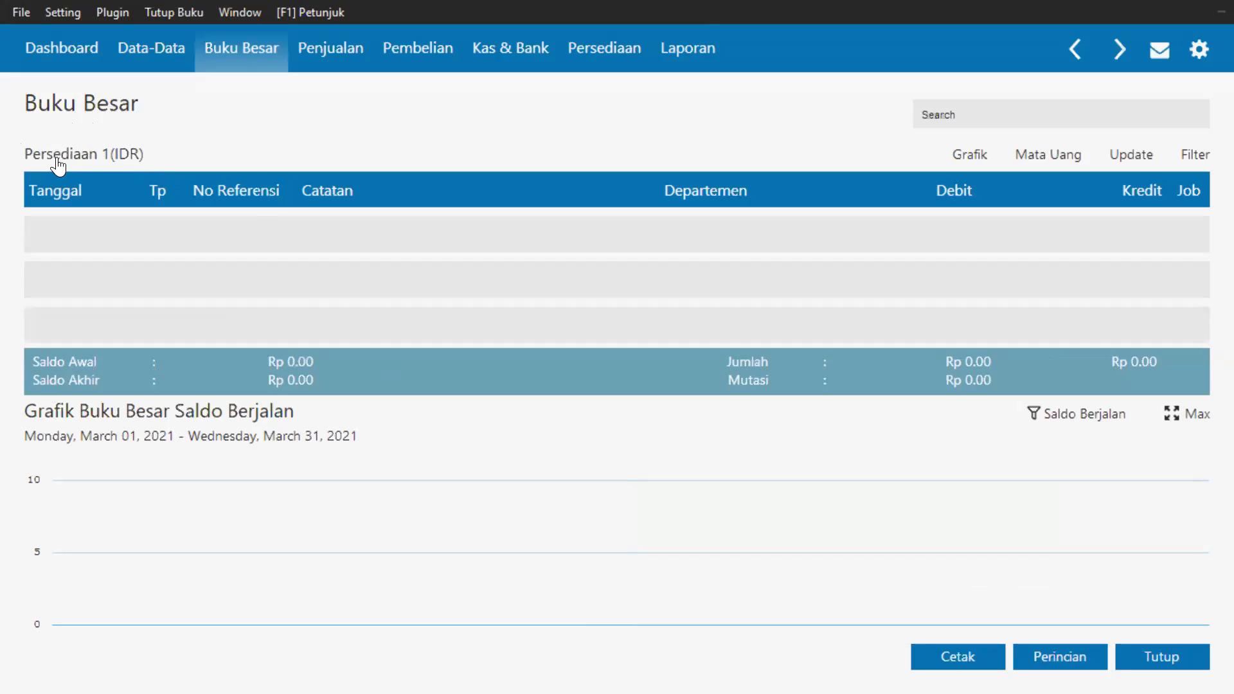
# Reopen the account list, dismiss it unchanged, and close the ledger.
pyautogui.click(58, 161)
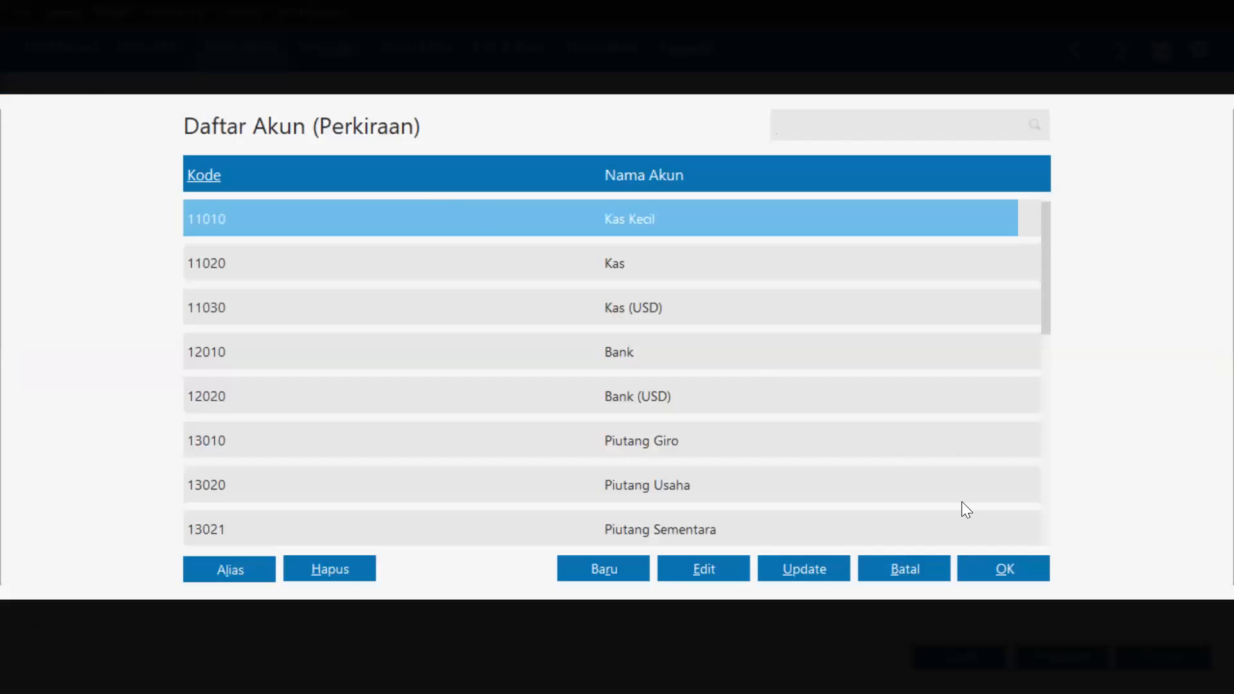
pyautogui.click(932, 569)
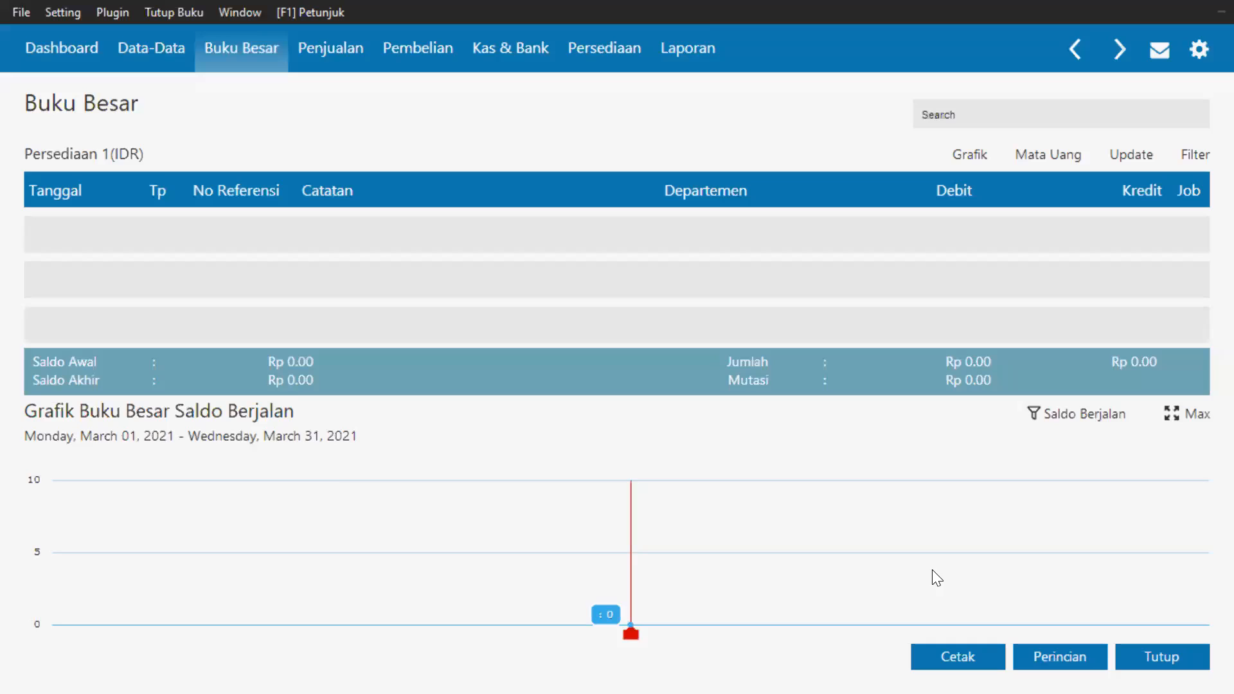
pyautogui.click(1168, 659)
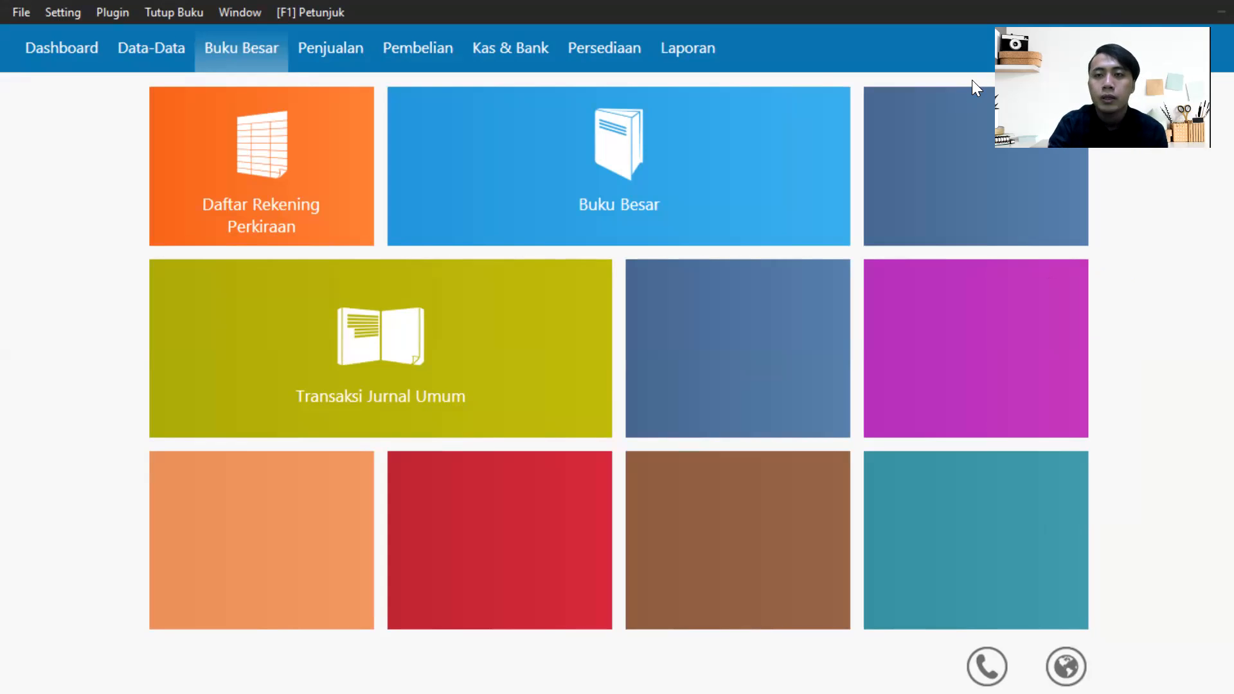
# Switch to the Penjualan sales module.
pyautogui.moveTo(717, 99)
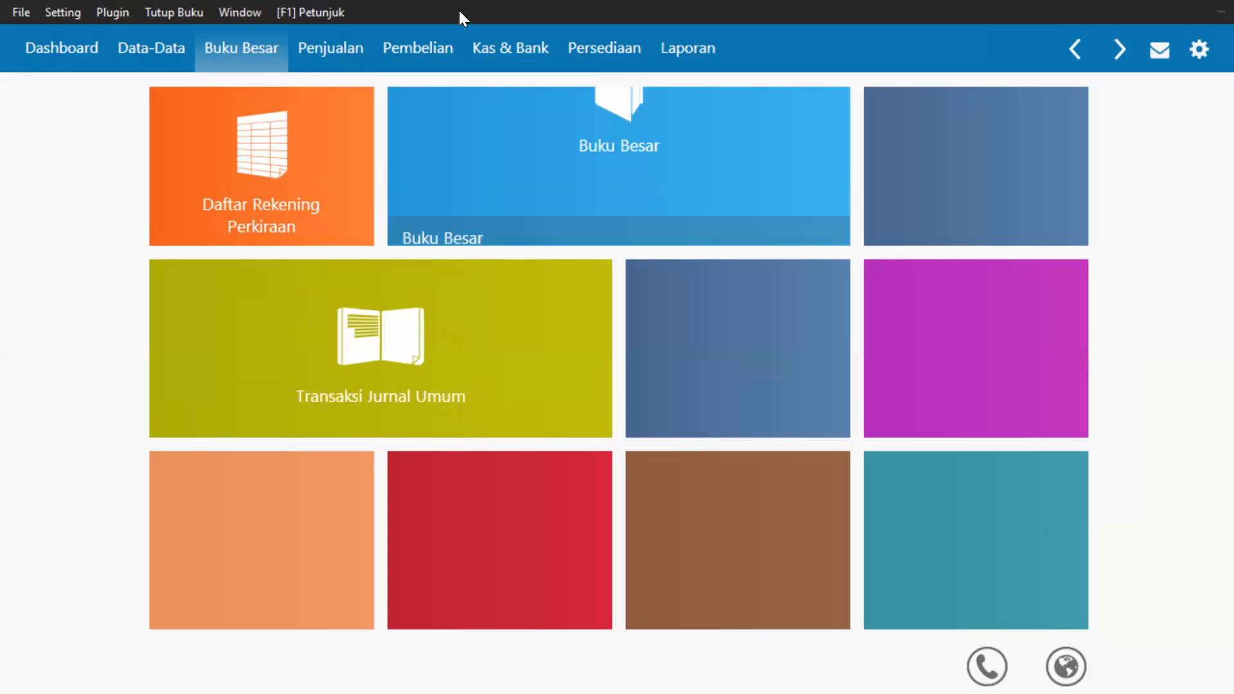
pyautogui.click(354, 46)
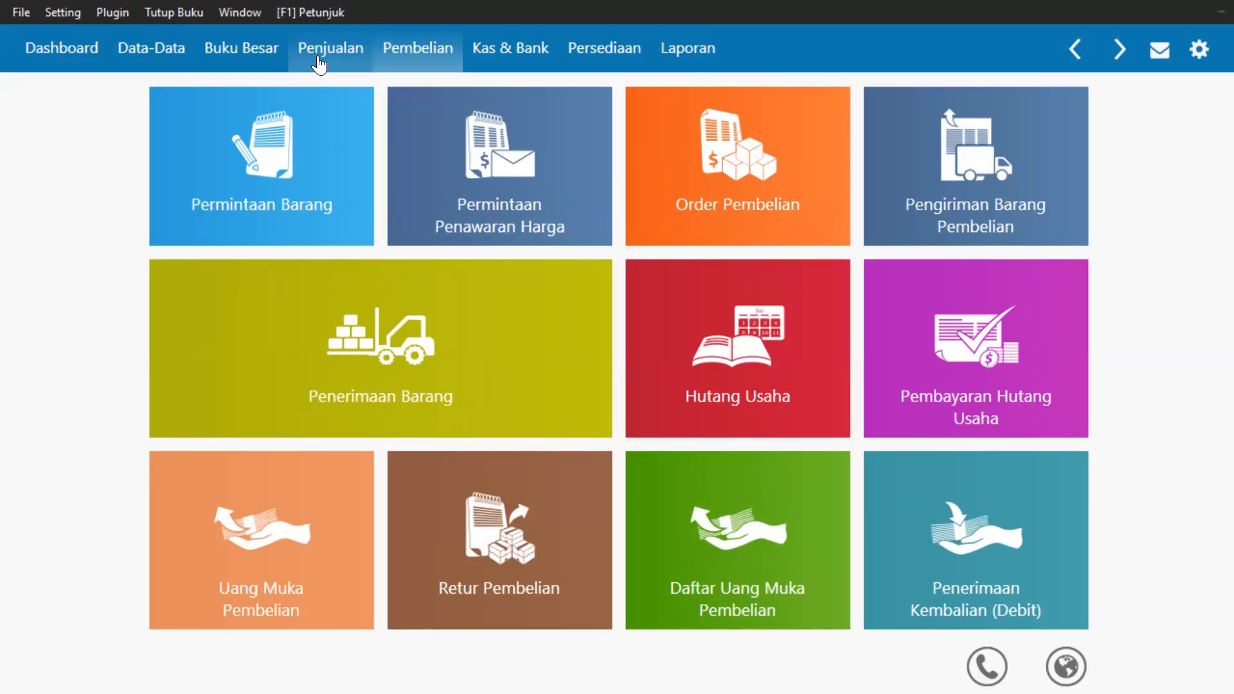
# Browse the Kas & Bank and Persediaan modules, ending on the Laporan reports page.
pyautogui.click(472, 56)
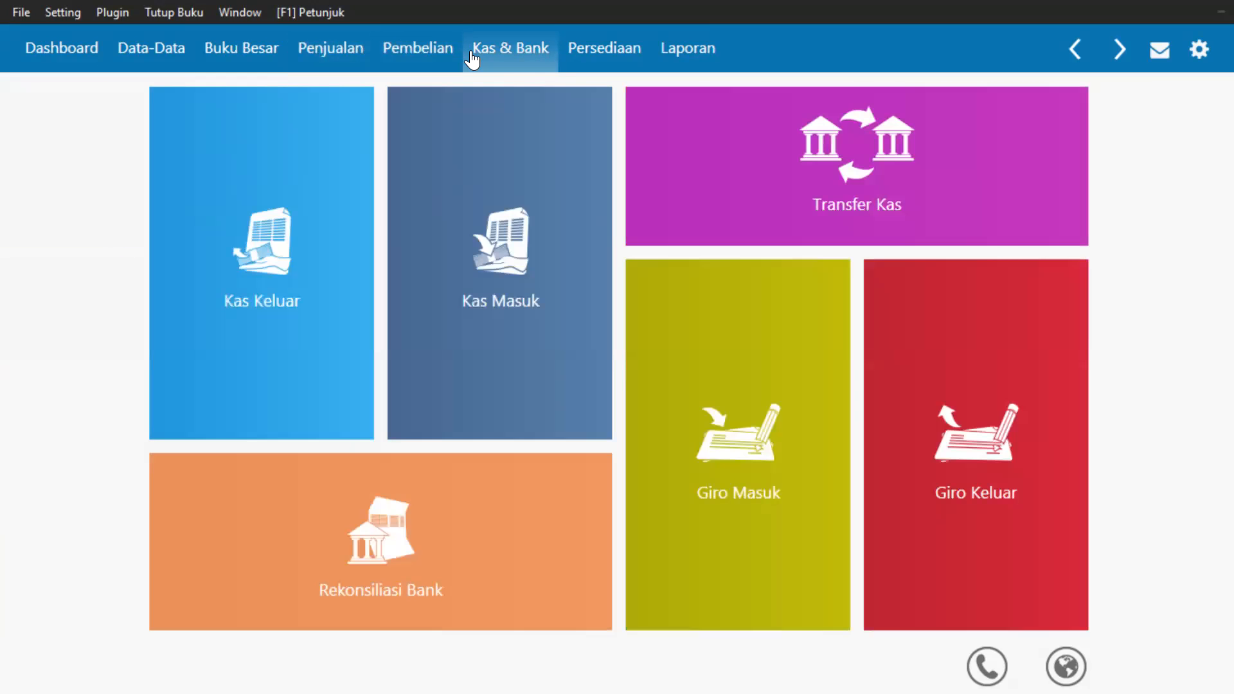
pyautogui.moveTo(270, 199)
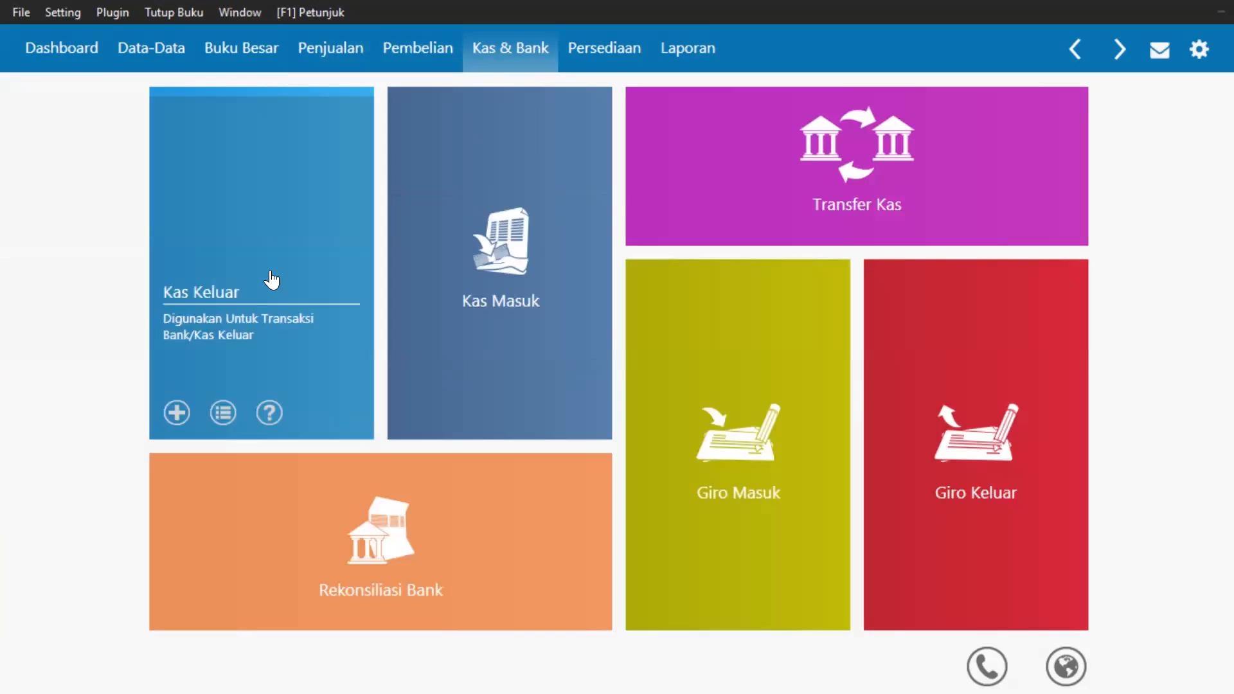
pyautogui.moveTo(448, 314)
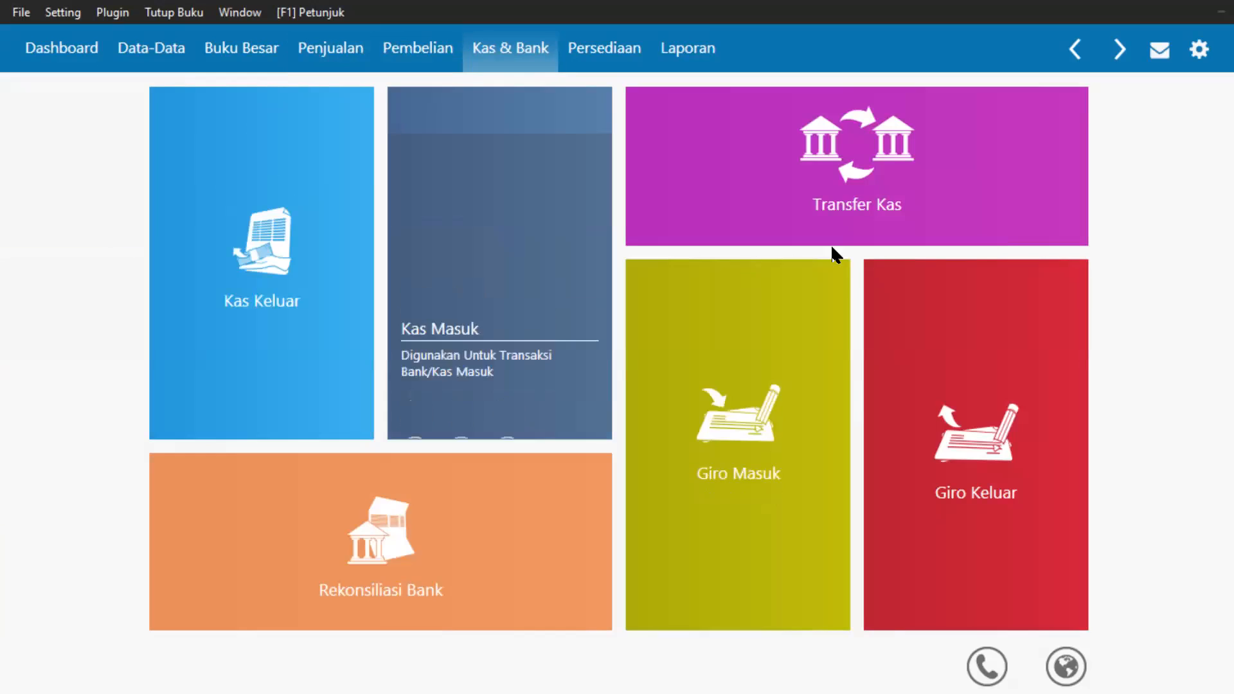
pyautogui.moveTo(823, 173)
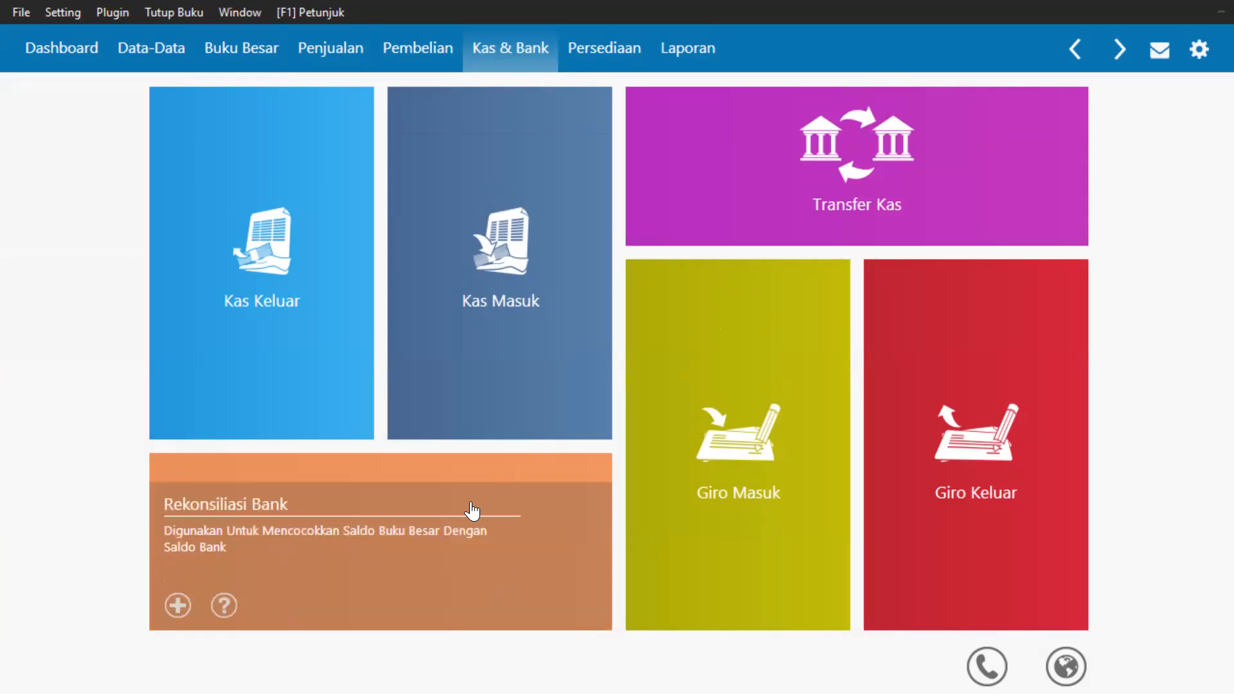
pyautogui.moveTo(699, 501)
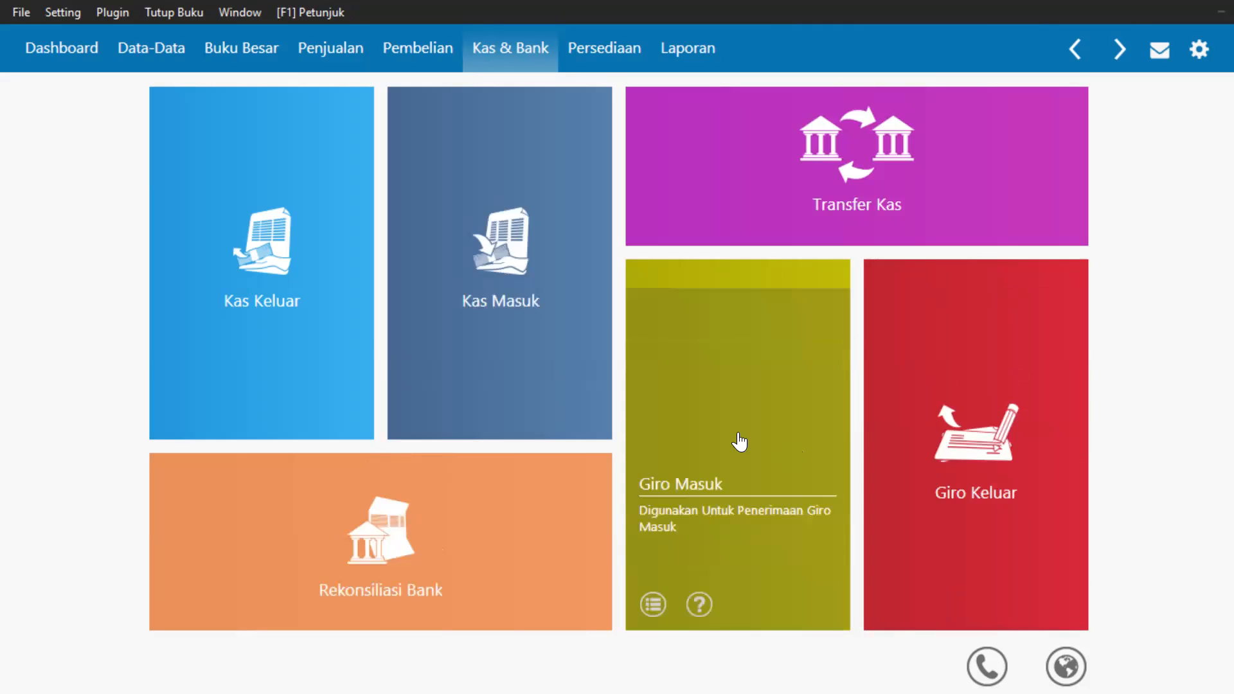
pyautogui.moveTo(427, 344)
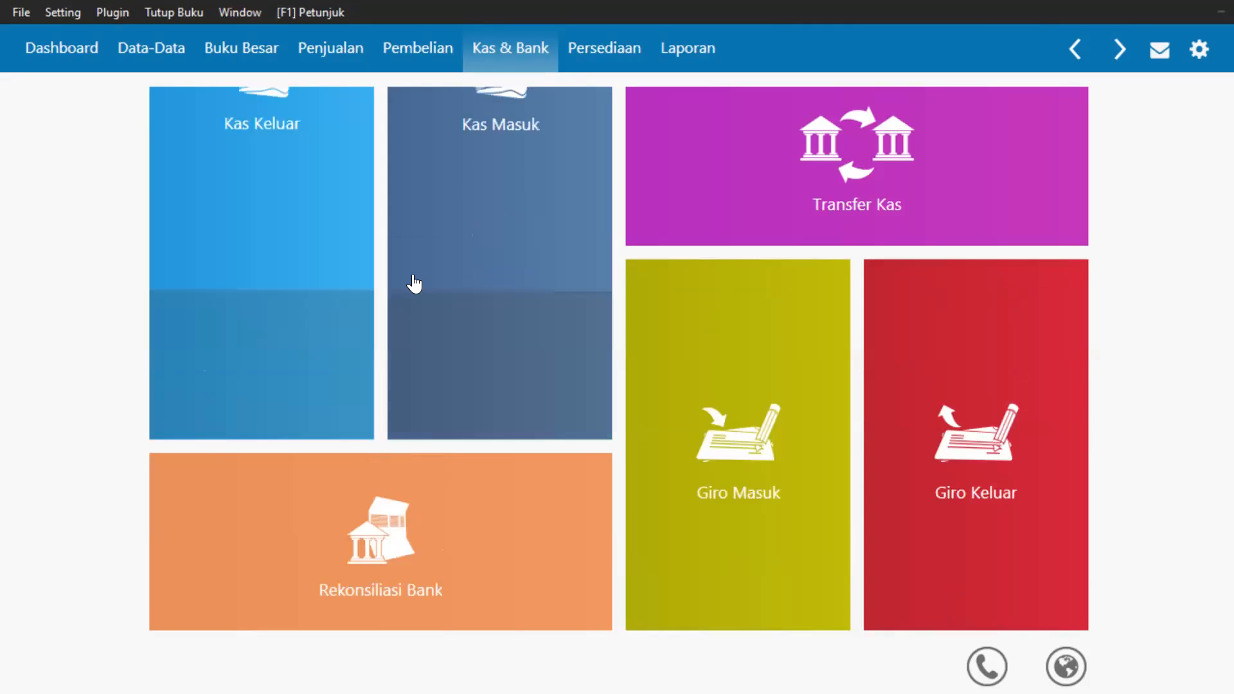
pyautogui.moveTo(413, 283)
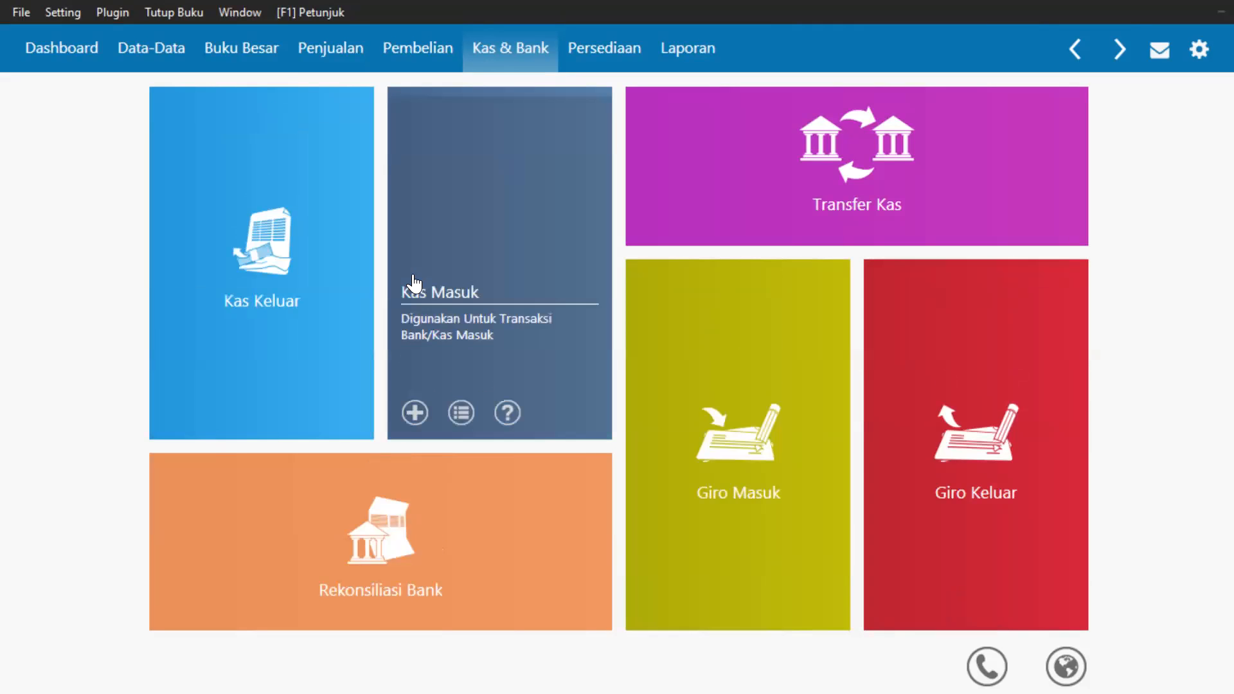
pyautogui.click(587, 59)
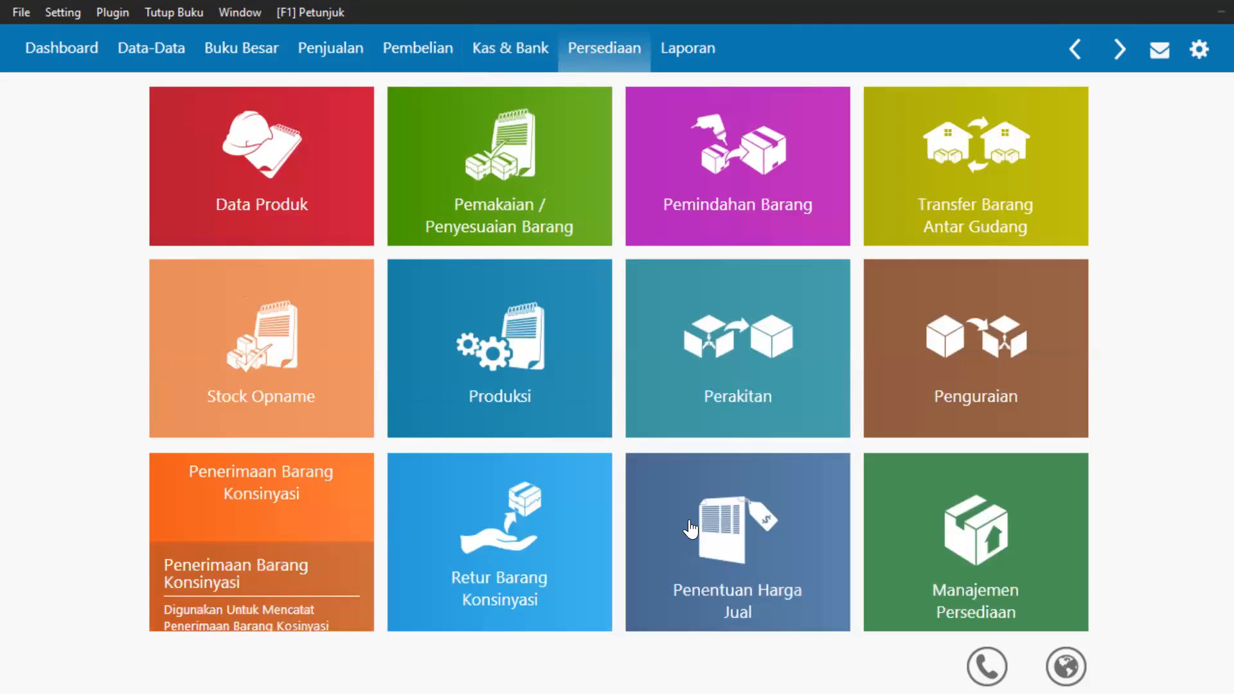
pyautogui.click(693, 61)
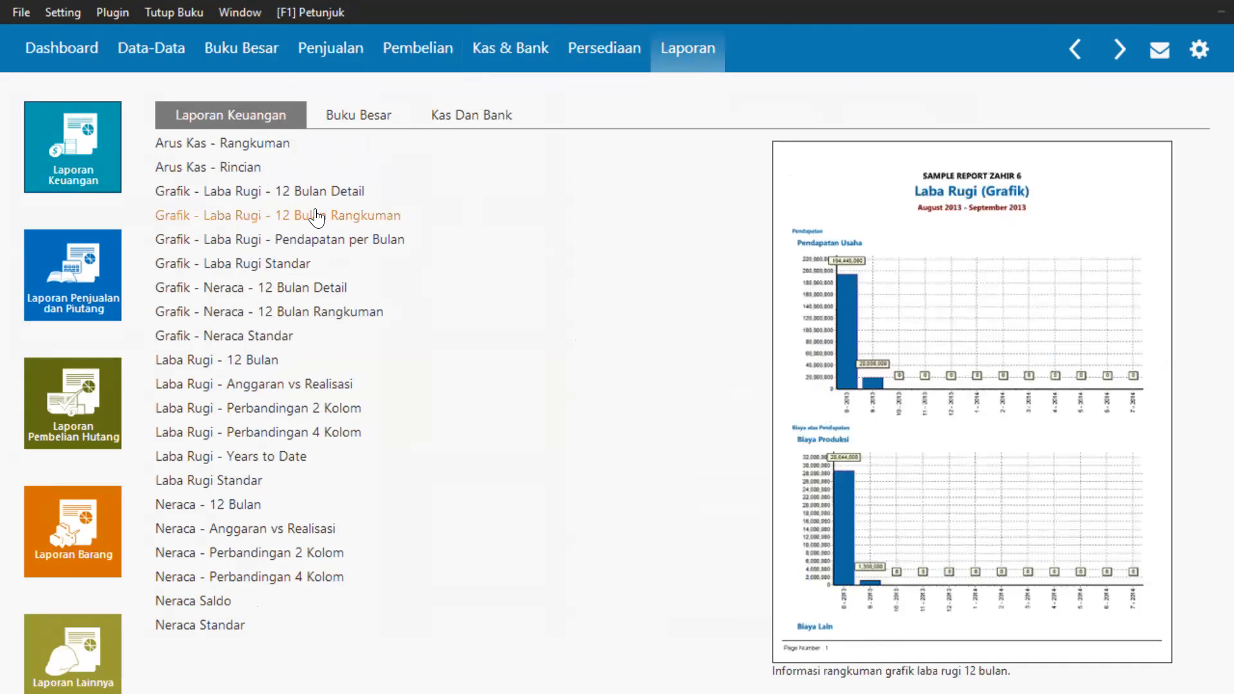
pyautogui.click(368, 116)
pyautogui.click(474, 124)
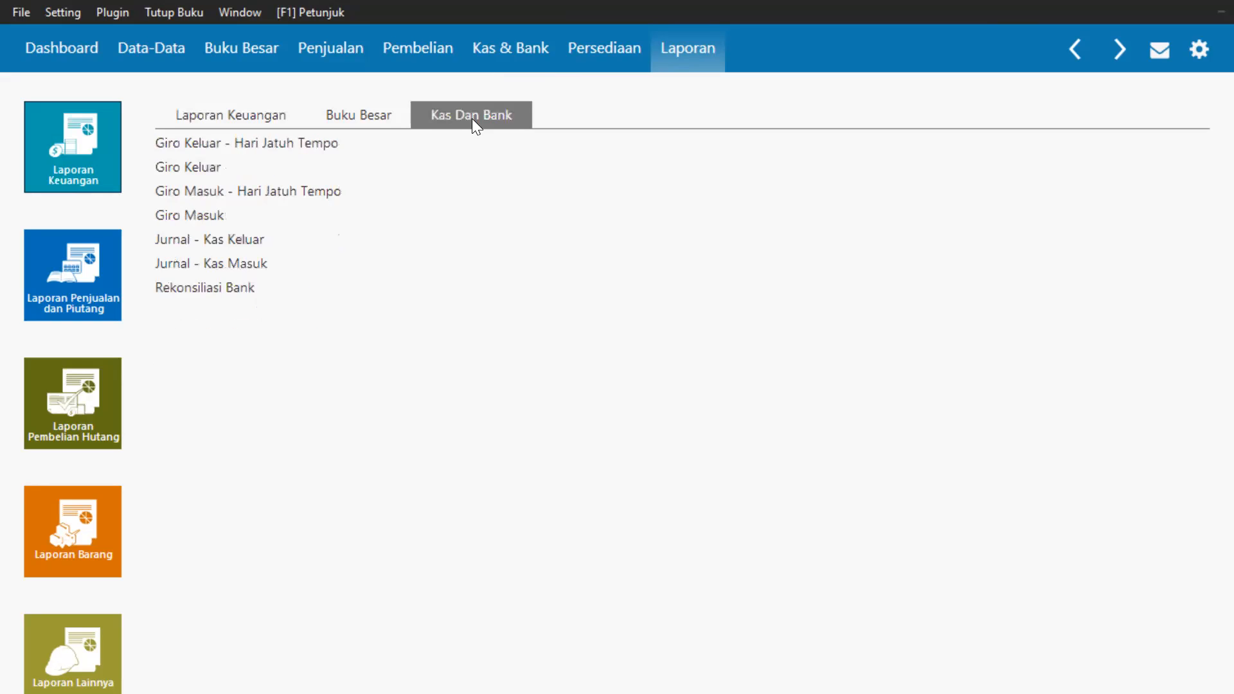
pyautogui.click(383, 122)
pyautogui.click(256, 123)
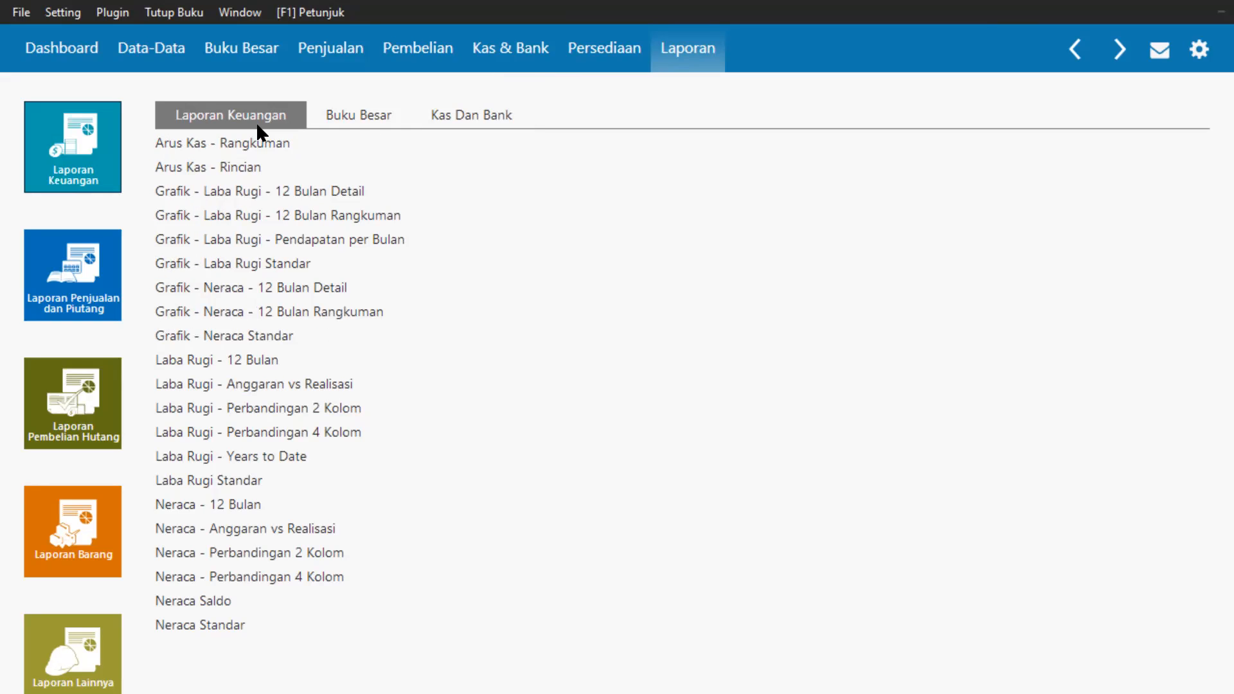
pyautogui.moveTo(276, 337)
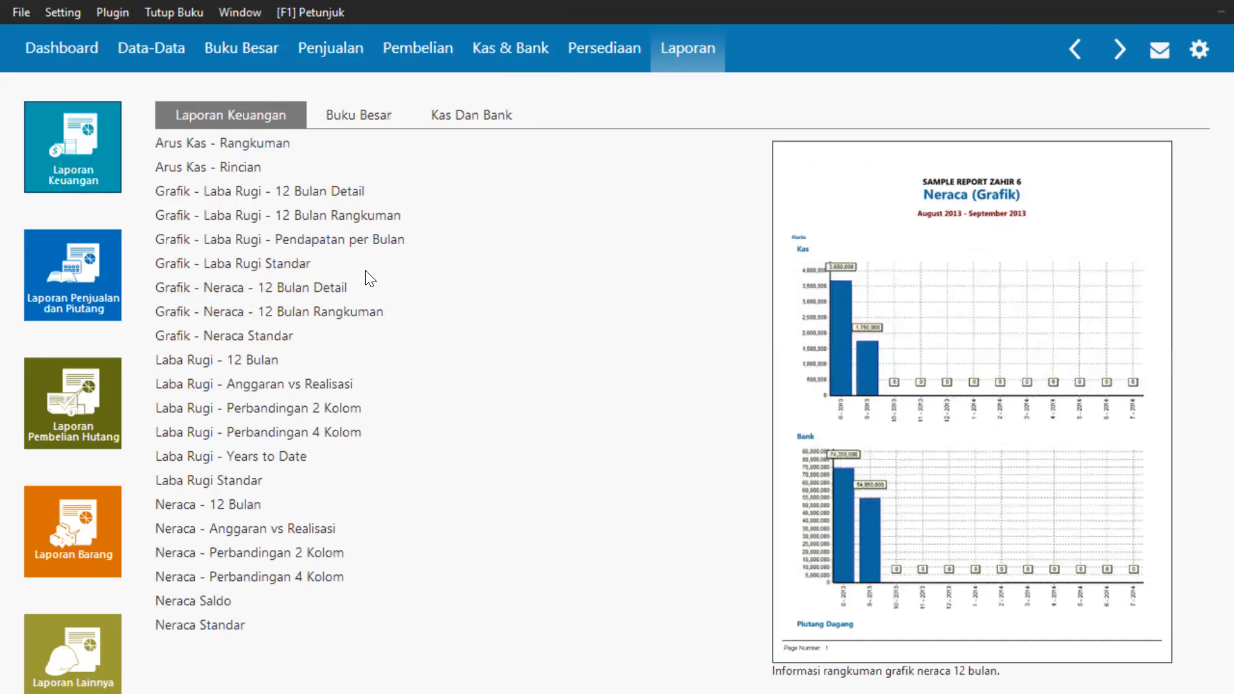
# Preview the revenue-per-month profit chart report for March 2021, then close it.
pyautogui.rightClick(326, 240)
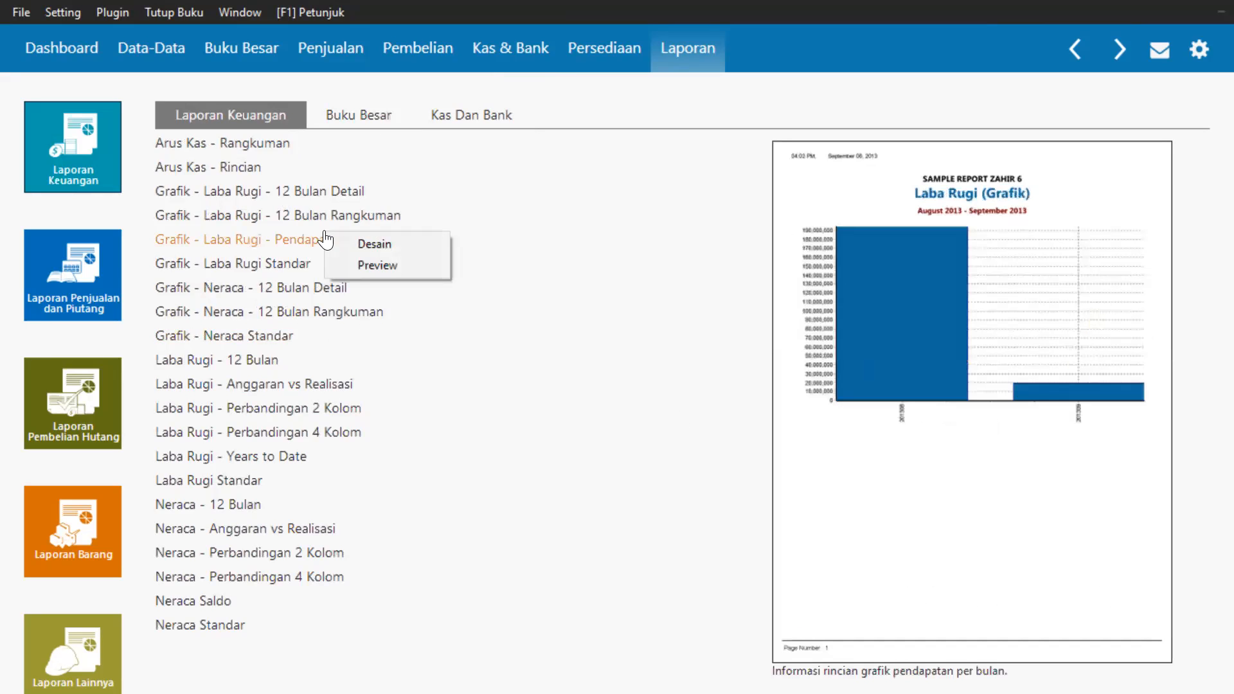
pyautogui.click(372, 265)
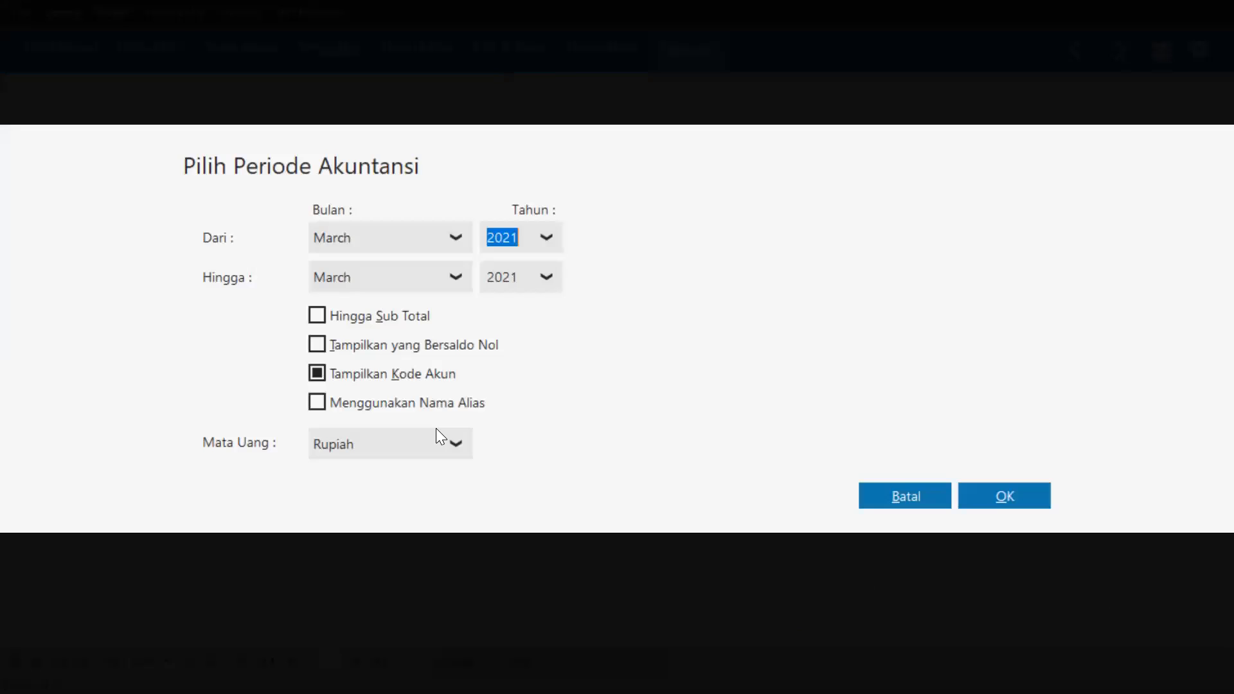
pyautogui.click(1005, 500)
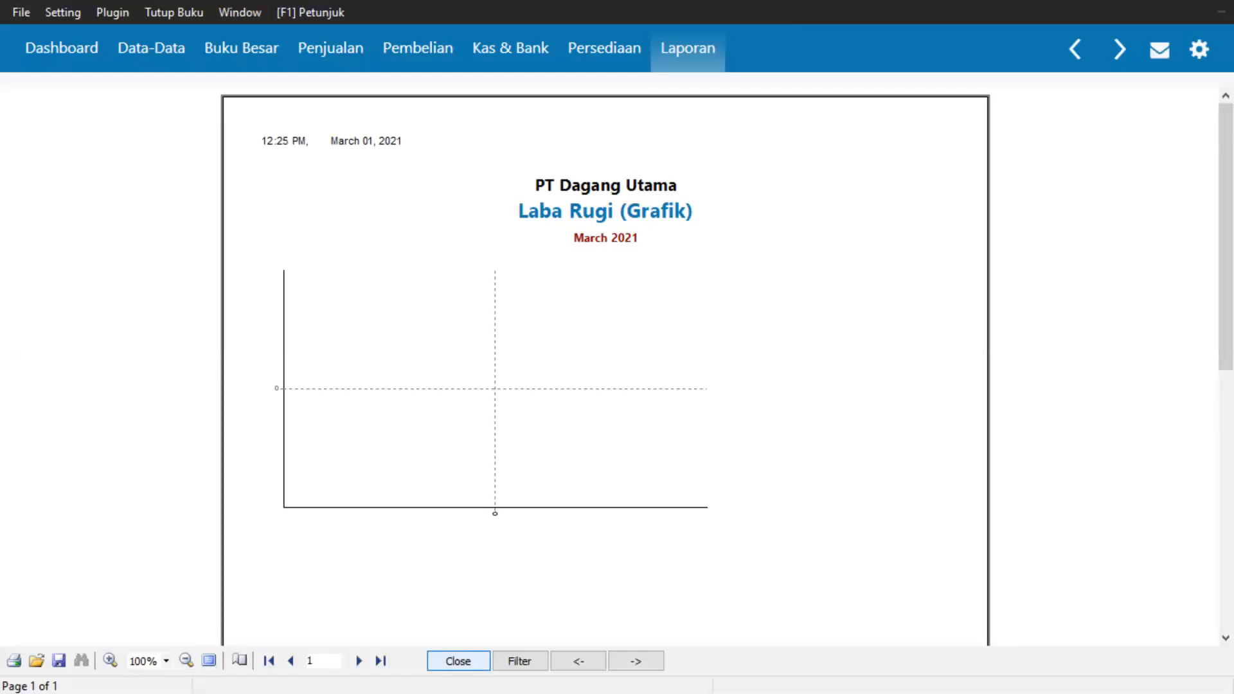
pyautogui.click(458, 660)
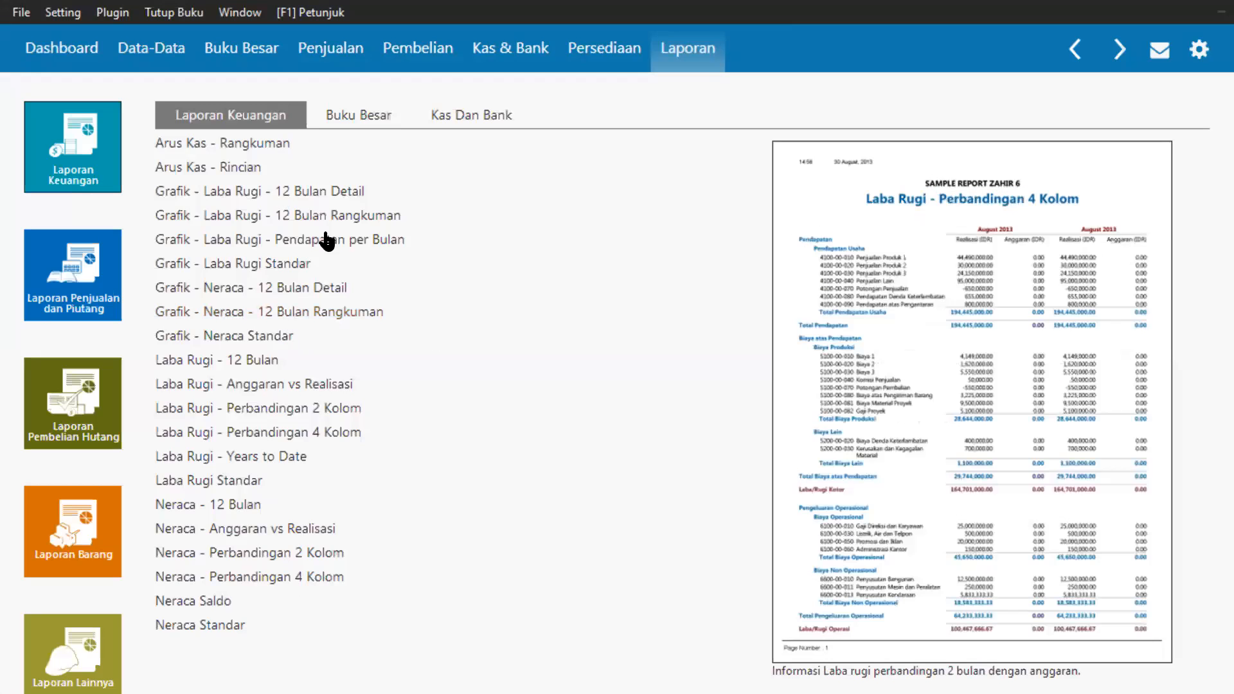
# Preview the Grafik - Laba Rugi - 12 Bulan Detail report for March 2021, then close it.
pyautogui.click(370, 122)
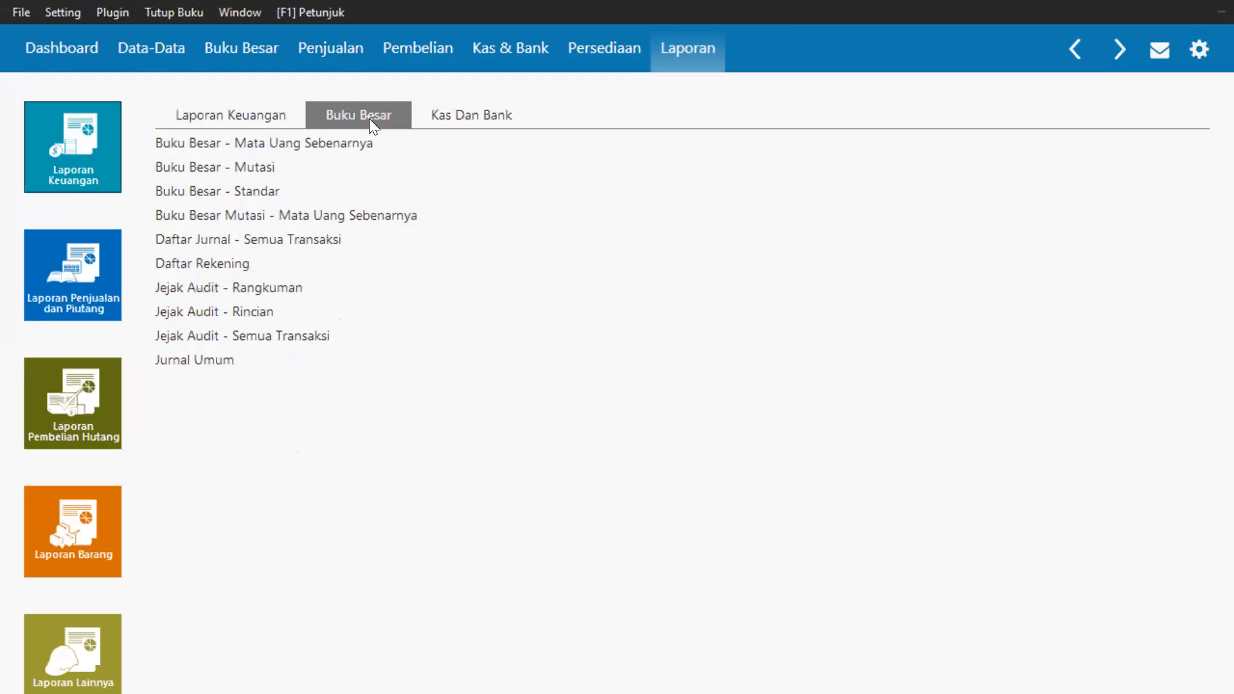
pyautogui.click(248, 114)
pyautogui.rightClick(279, 196)
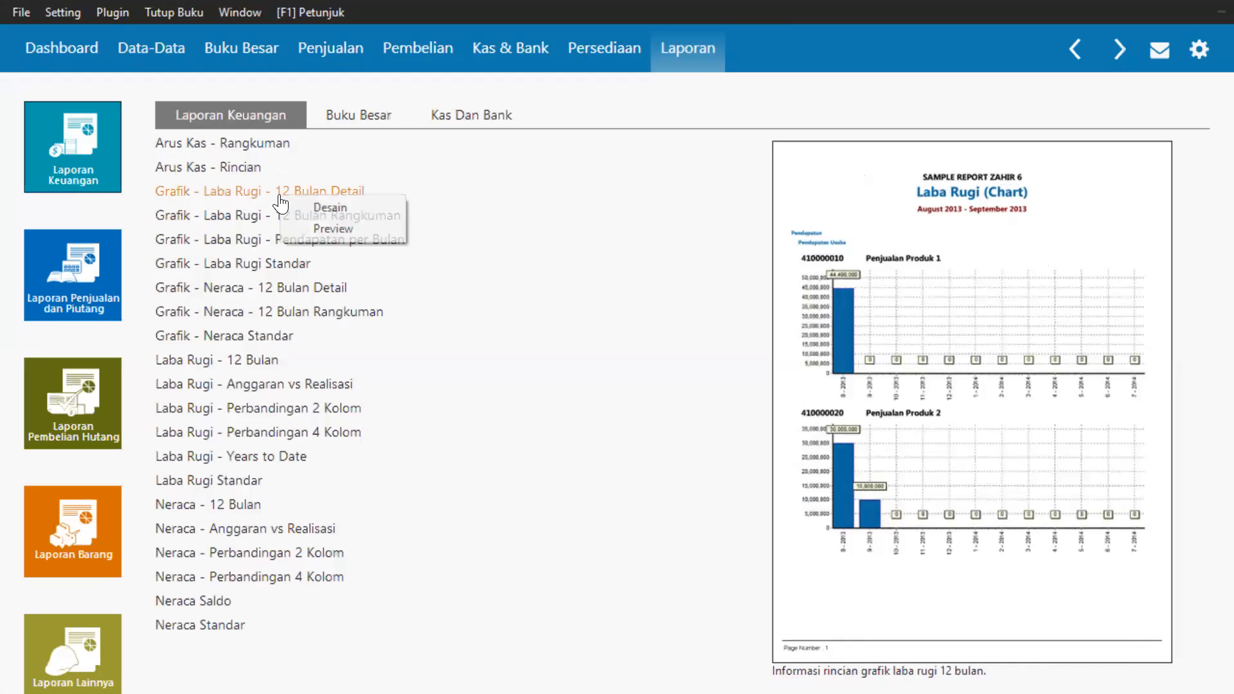
pyautogui.click(318, 229)
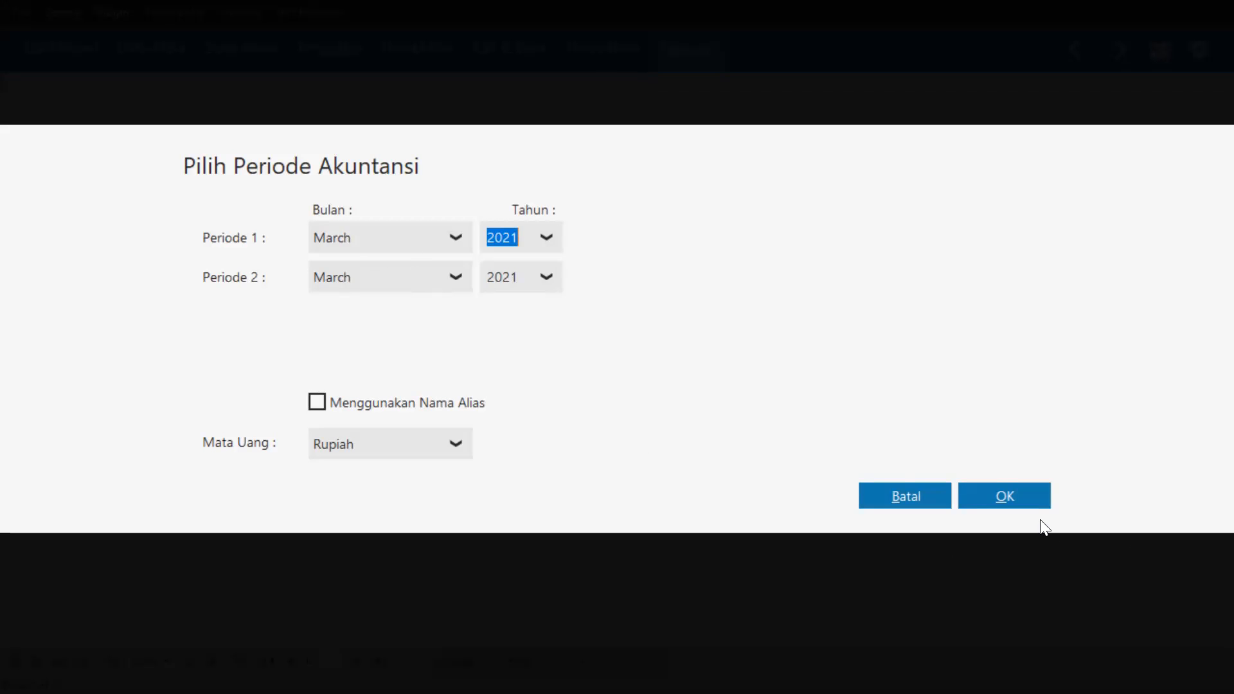
pyautogui.click(1014, 491)
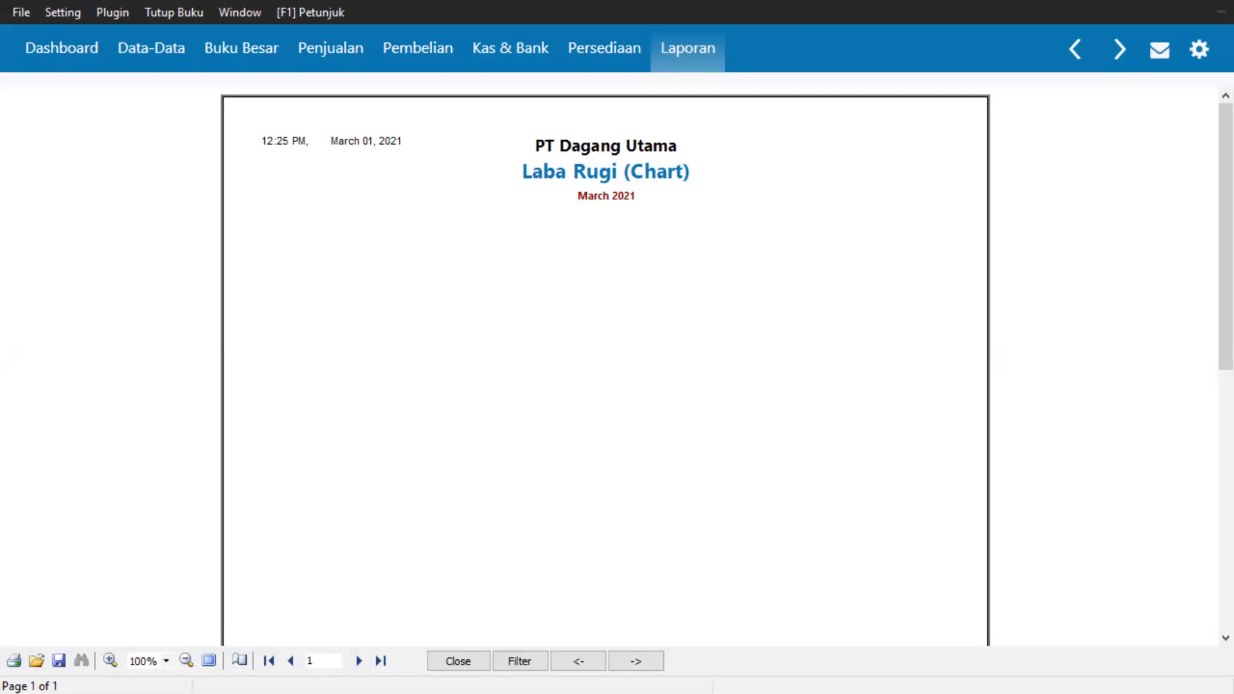
pyautogui.click(458, 660)
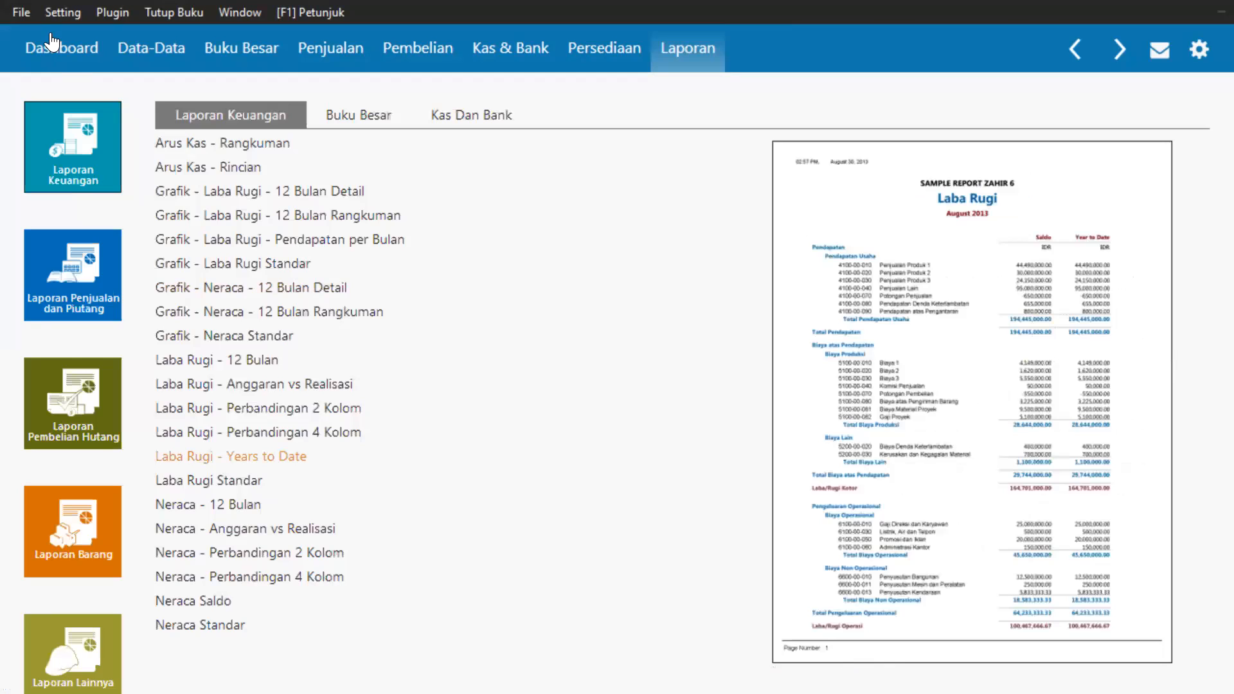
# Launch the built-in Kalkulator from the File menu, then close it again.
pyautogui.click(29, 14)
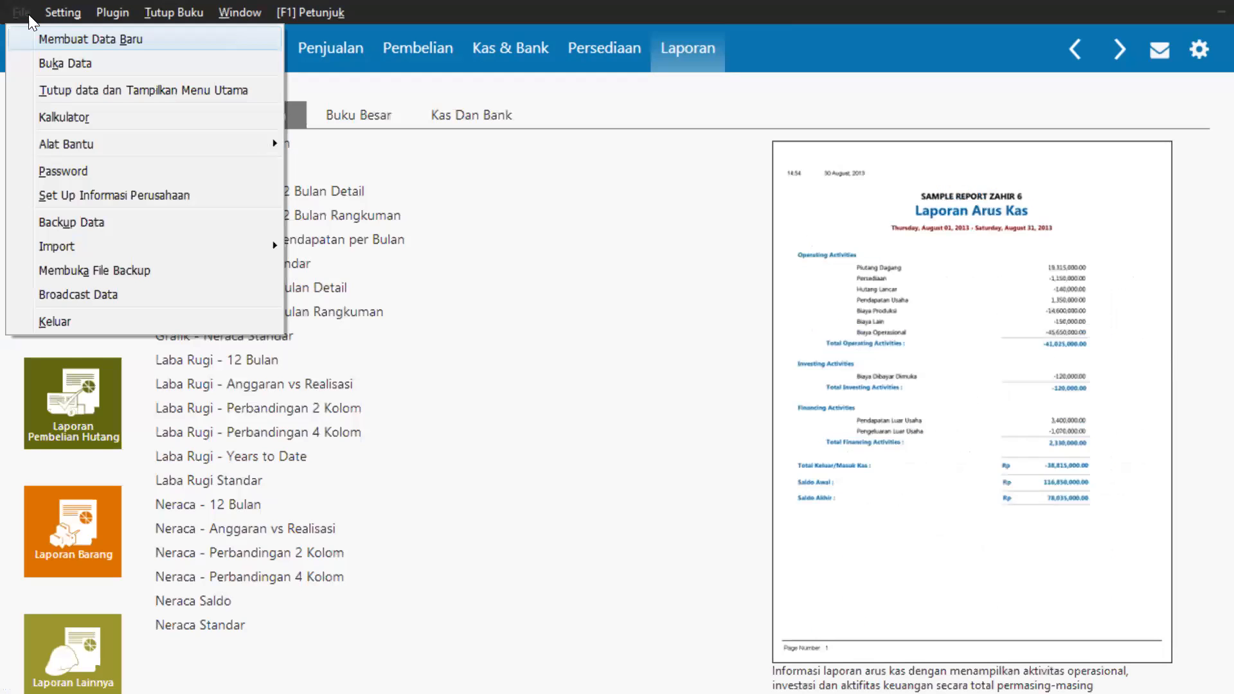
pyautogui.click(86, 119)
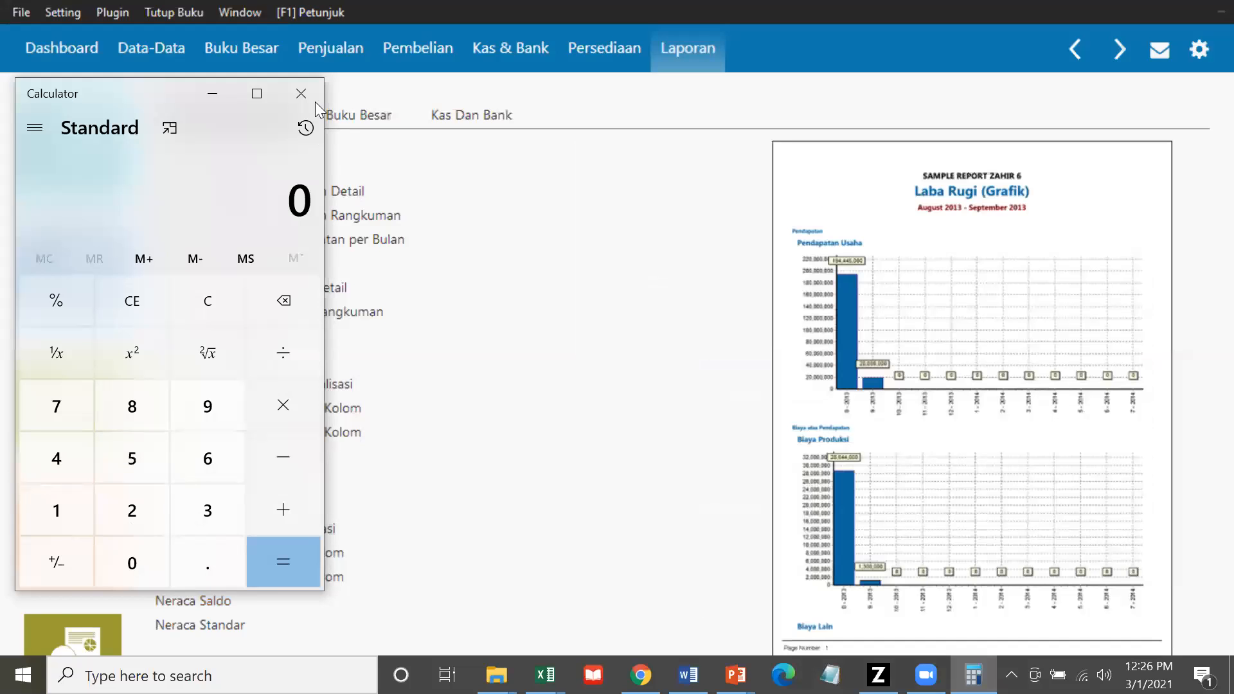
pyautogui.click(315, 102)
# Reopen the File menu and move across to the Setting menu.
pyautogui.click(29, 14)
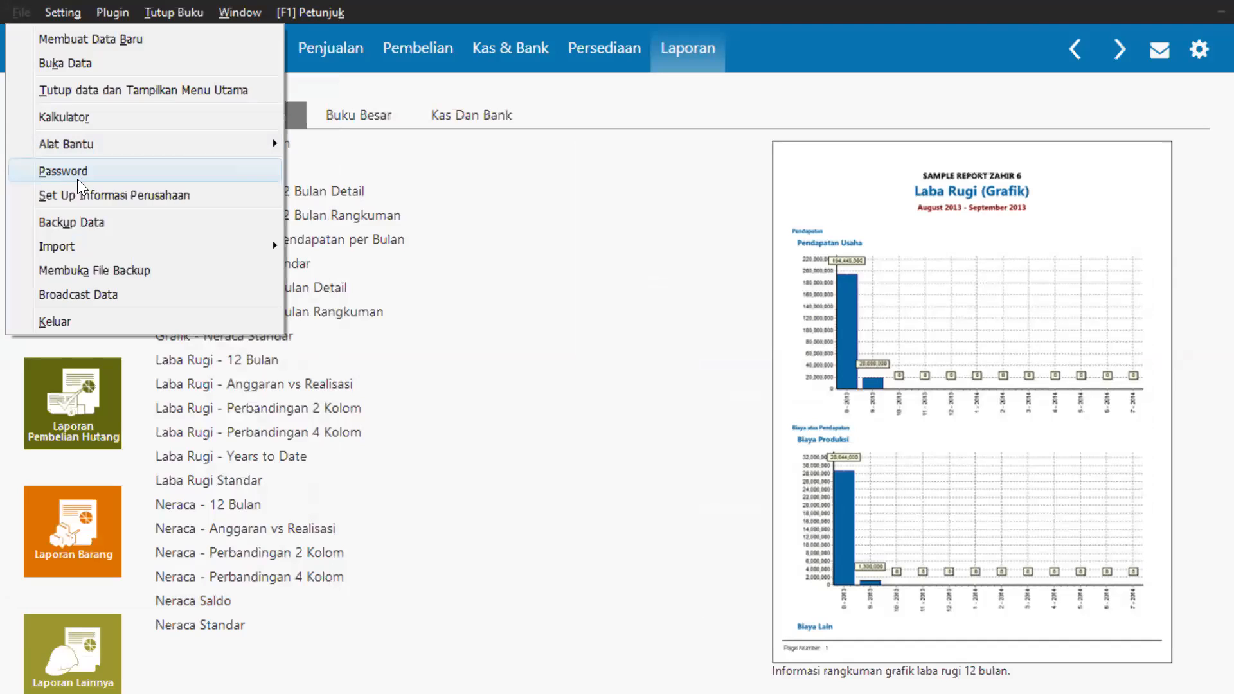
pyautogui.moveTo(85, 250)
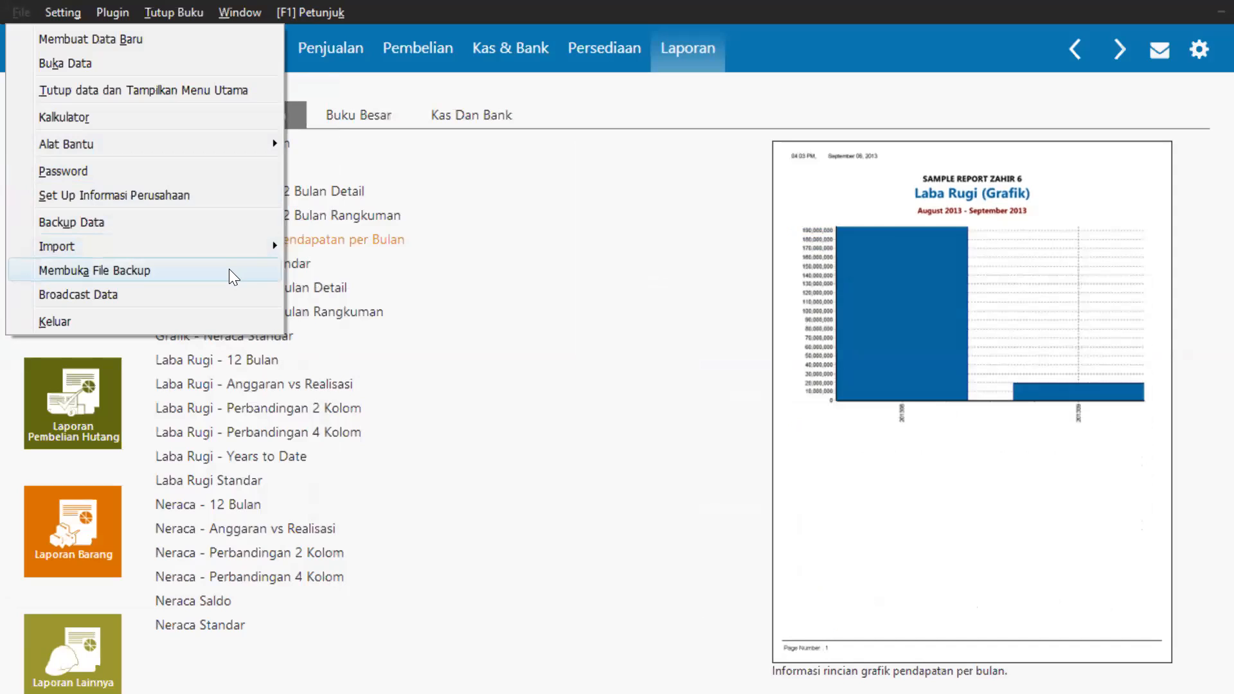
pyautogui.moveTo(54, 18)
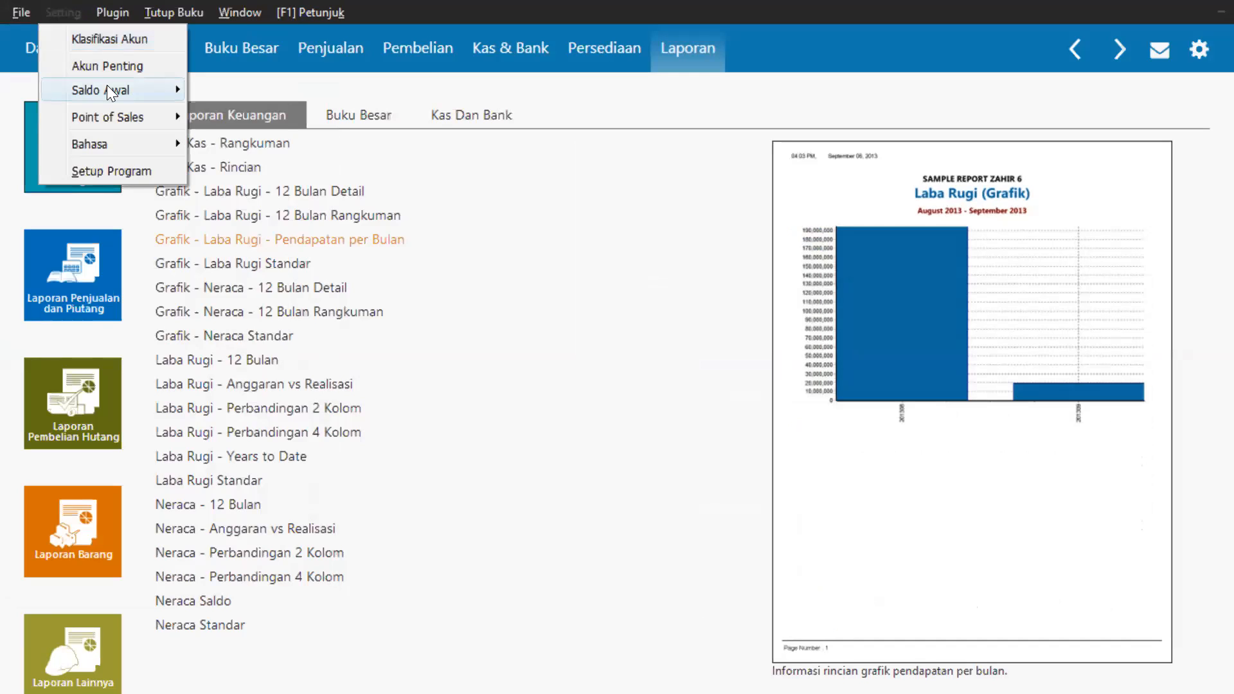
# Browse the Setting, Plugin, Tutup Buku, Window and File > Alat Bantu menus, then dismiss them.
pyautogui.moveTo(107, 87)
pyautogui.moveTo(115, 113)
pyautogui.moveTo(123, 137)
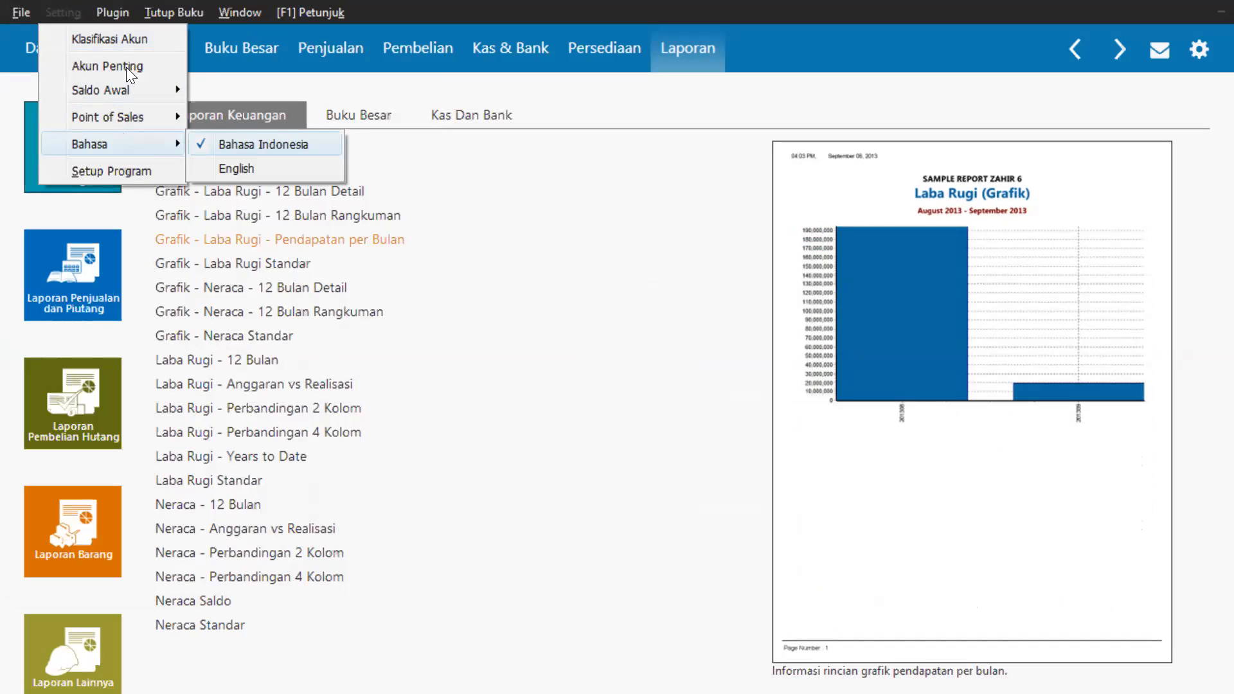
pyautogui.moveTo(115, 7)
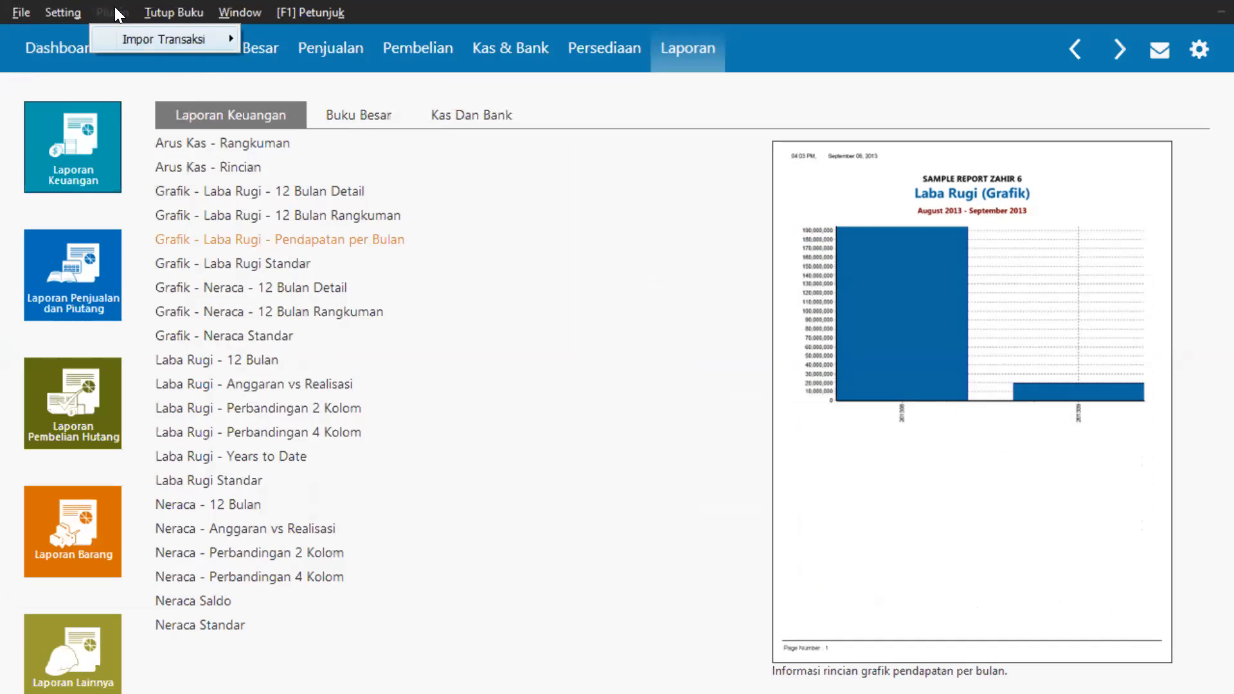
pyautogui.moveTo(167, 40)
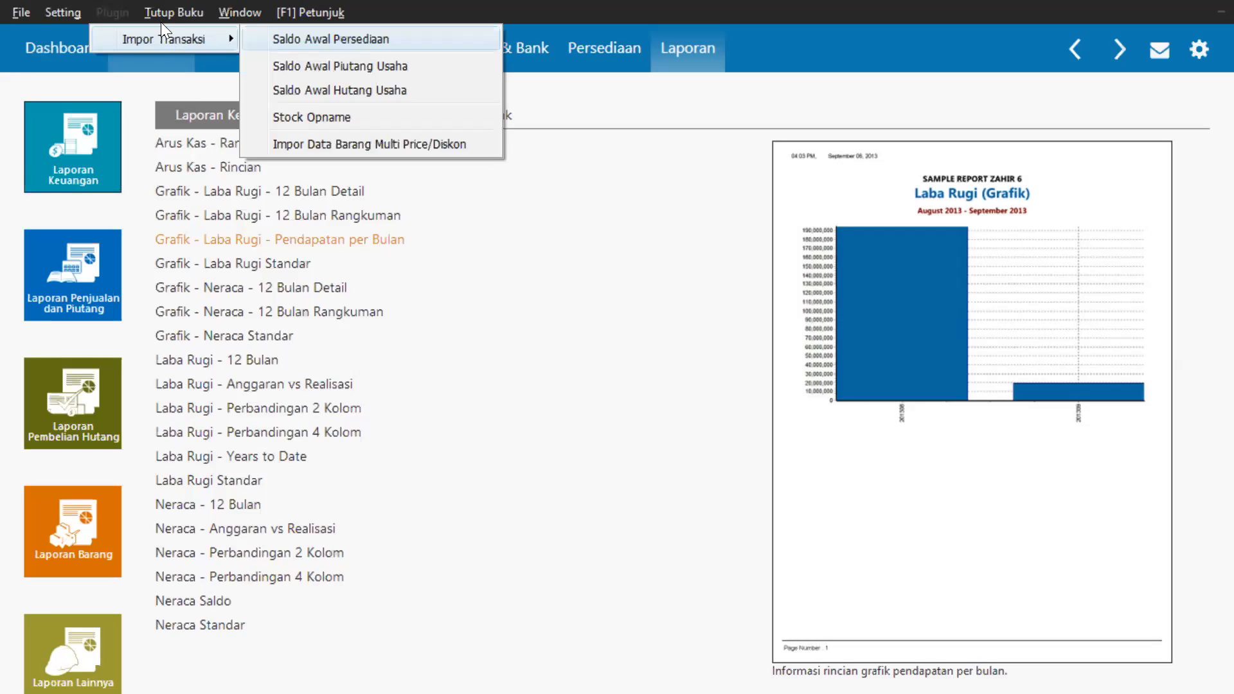
pyautogui.moveTo(158, 14)
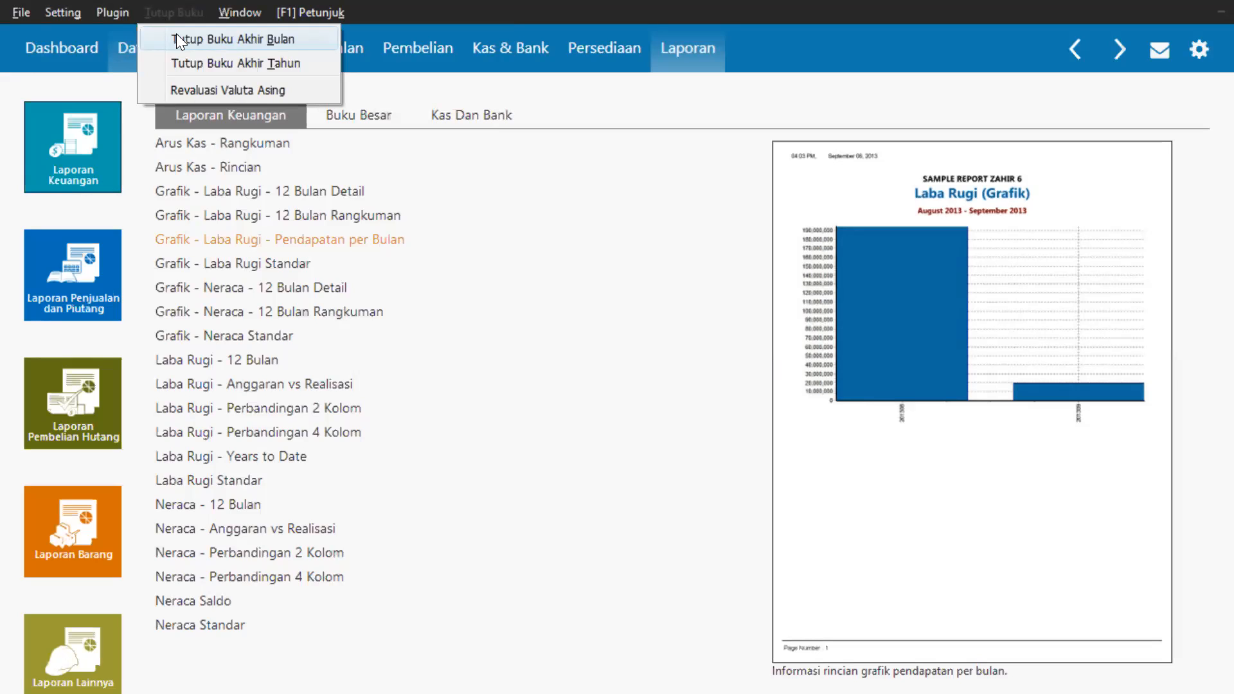
pyautogui.moveTo(231, 18)
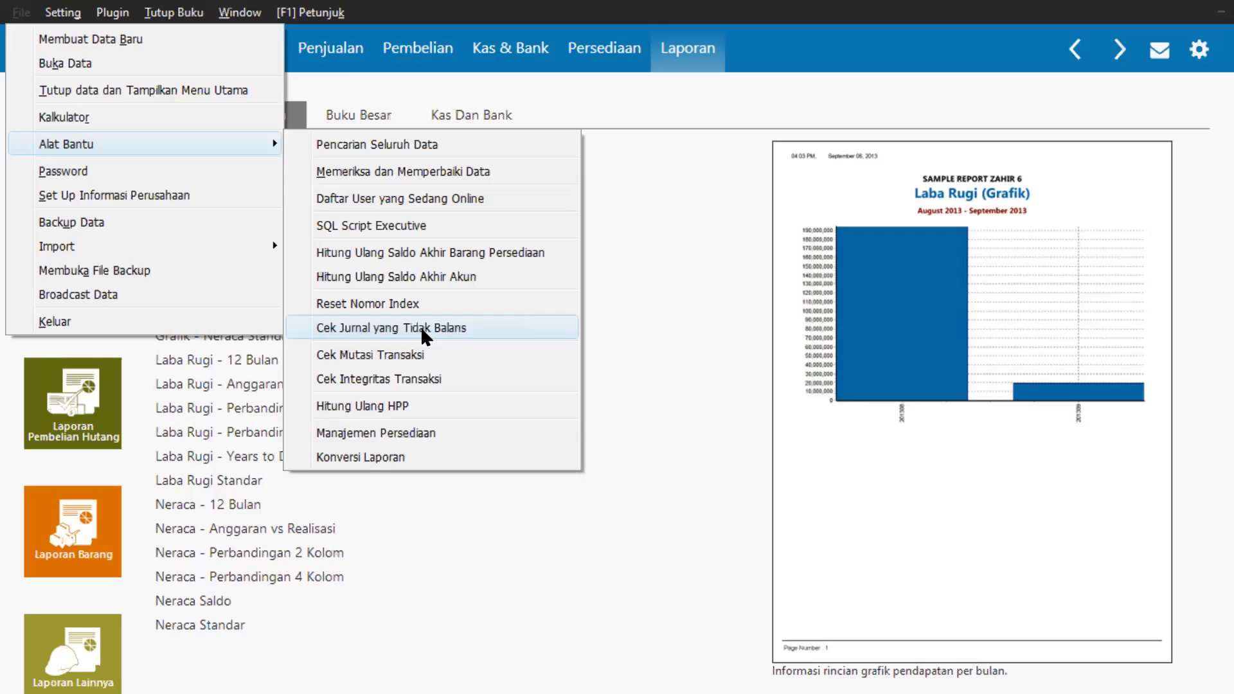
pyautogui.click(627, 289)
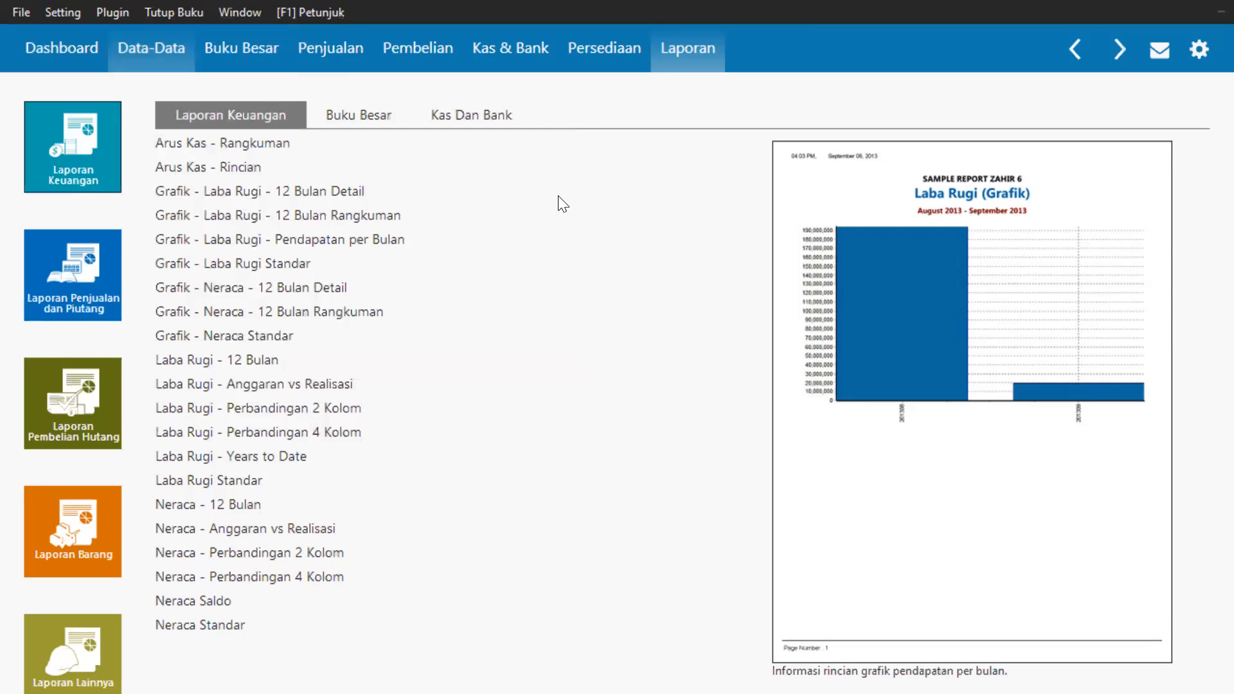
# Switch to the Persediaan module and open Petunjuk Penggunaan from the [F1] Petunjuk menu.
pyautogui.click(585, 54)
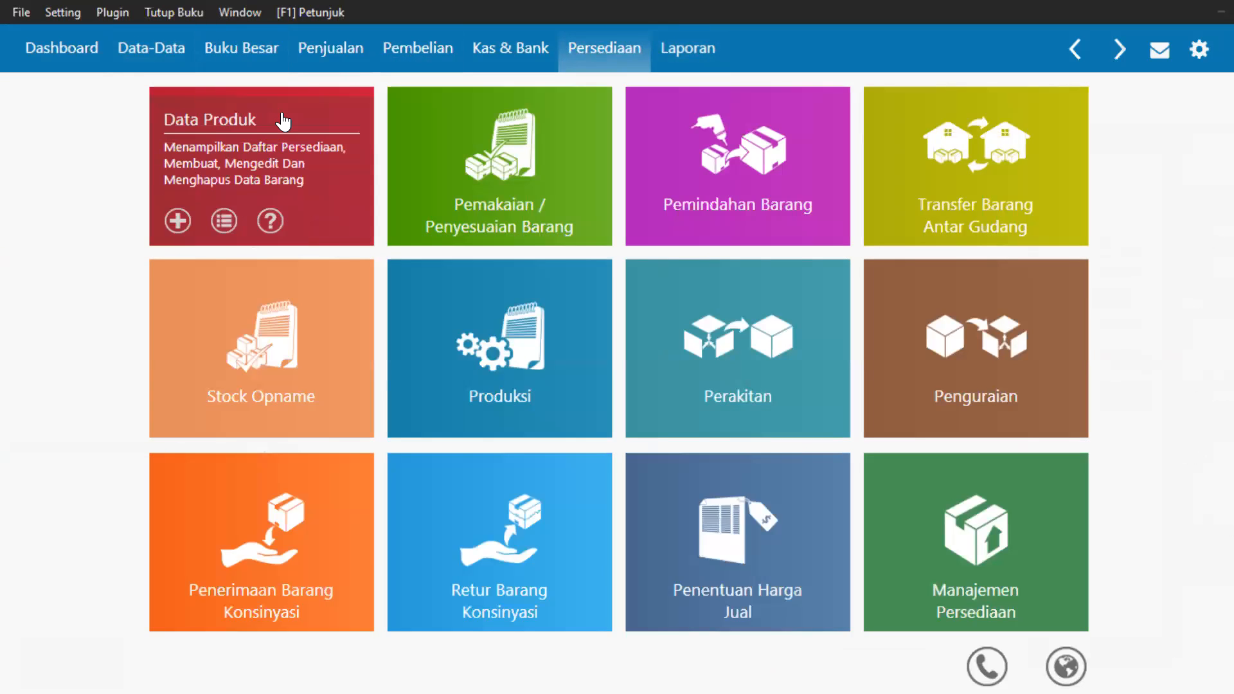
pyautogui.click(314, 13)
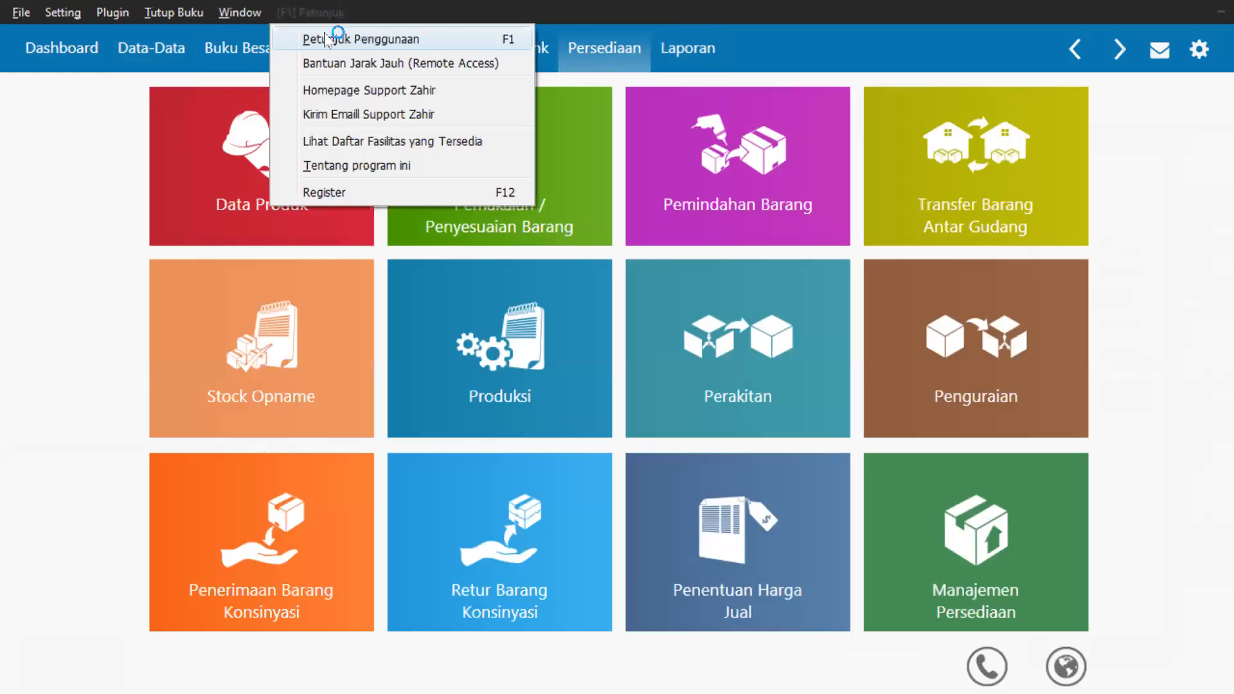
pyautogui.click(324, 37)
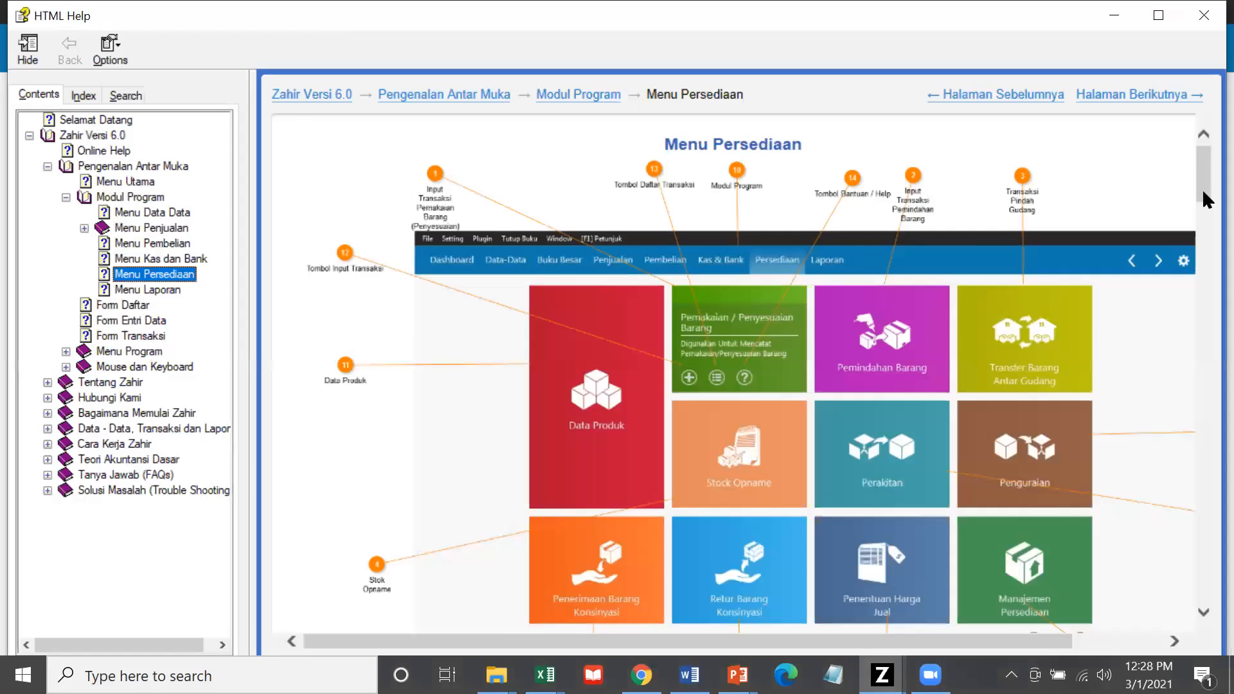
# Read the Menu Persediaan help page down to the Input Transaksi Pemindahan Barang section.
pyautogui.scroll(-3, 1203, 193)
pyautogui.click(1203, 246)
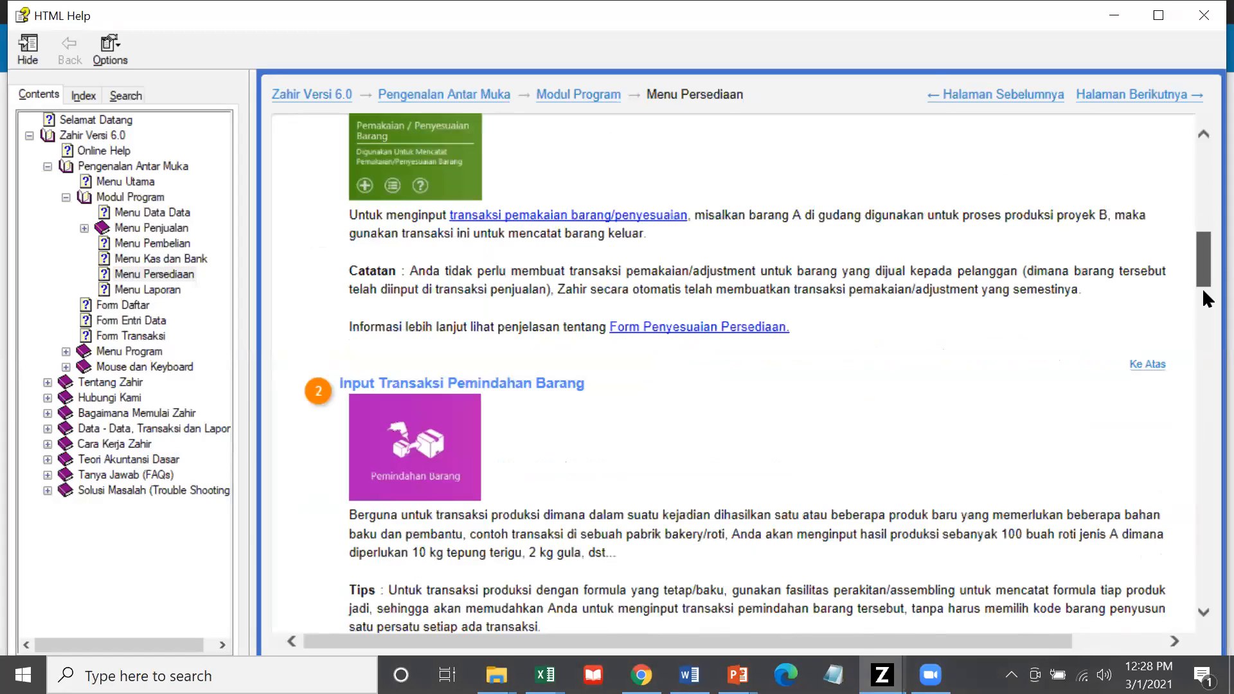
pyautogui.scroll(-2, 839, 269)
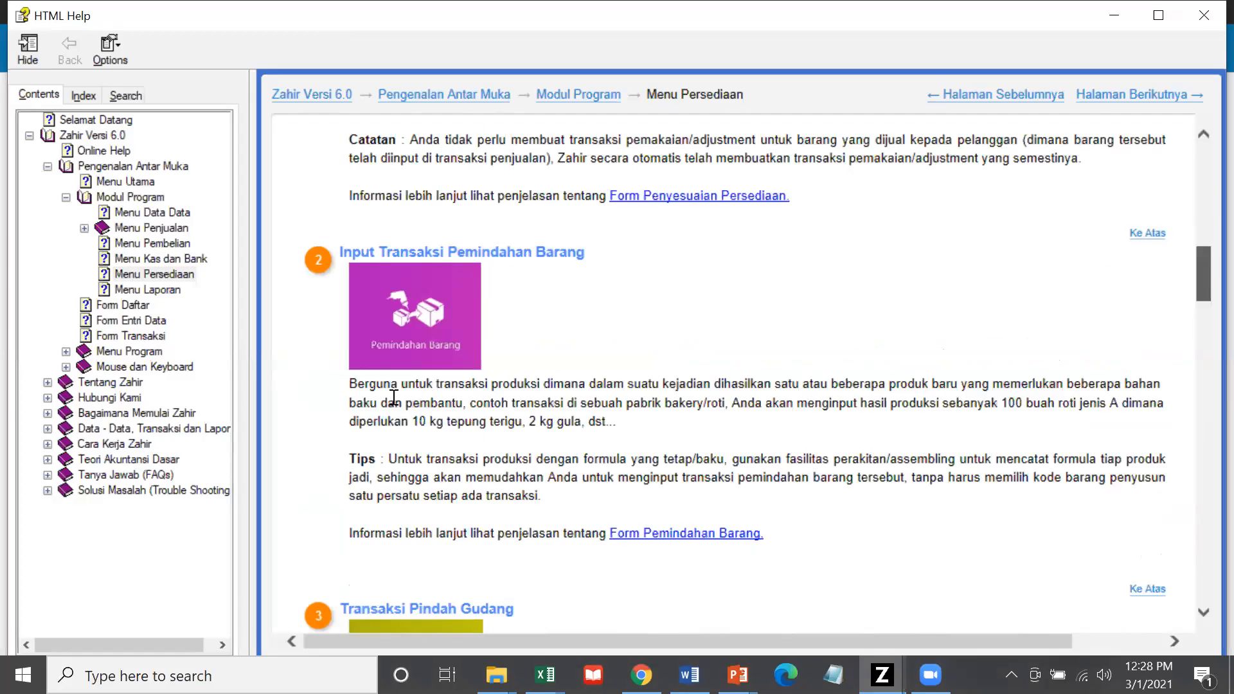
pyautogui.scroll(-1, 675, 419)
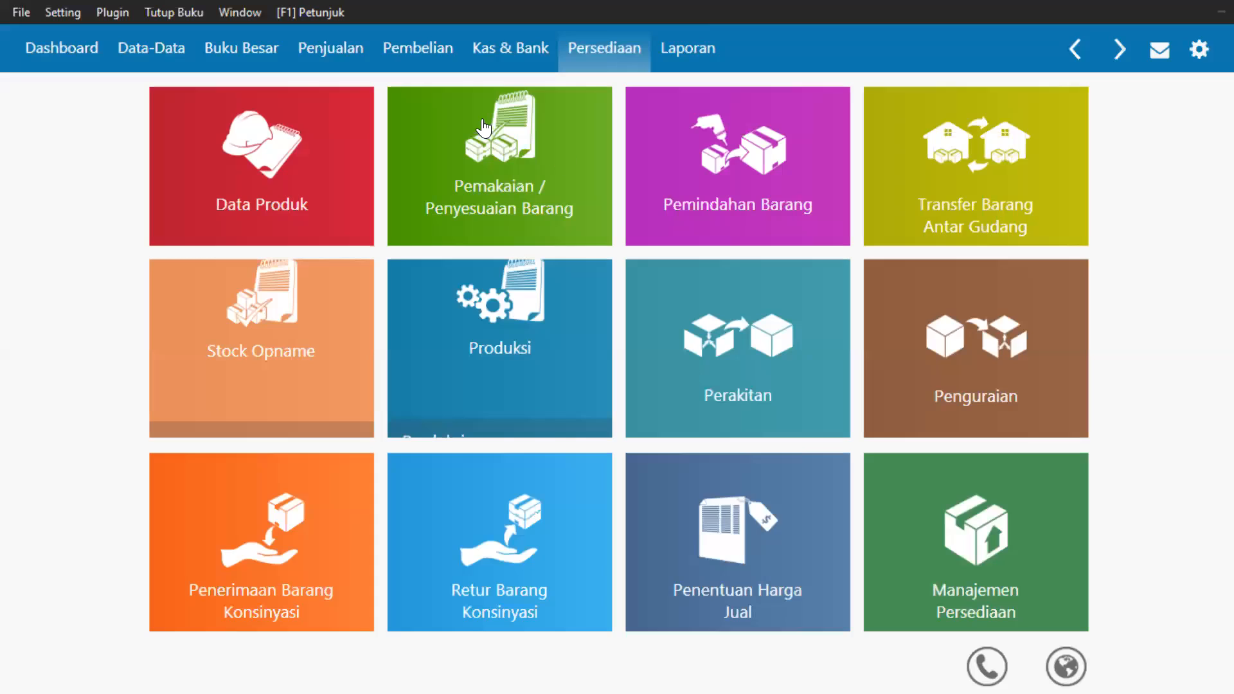
# Exit Zahir via File > Keluar, choosing Keluar Tanpa Backup to skip the data backup.
pyautogui.click(325, 13)
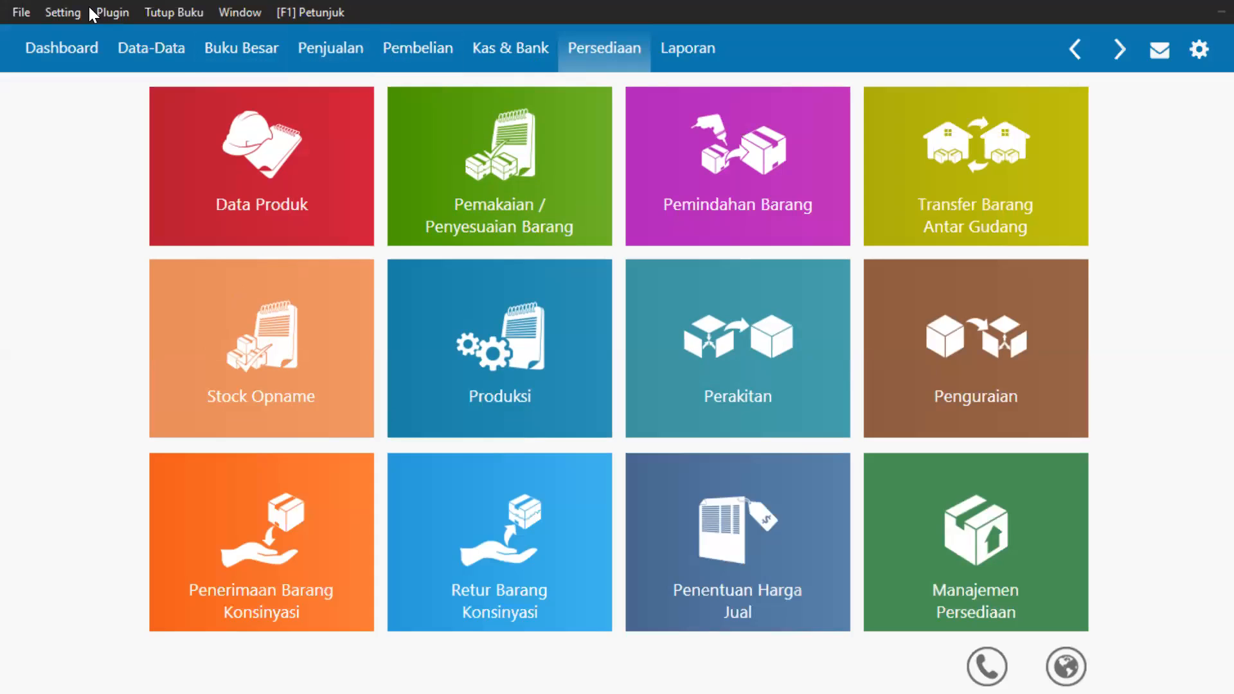
pyautogui.click(21, 11)
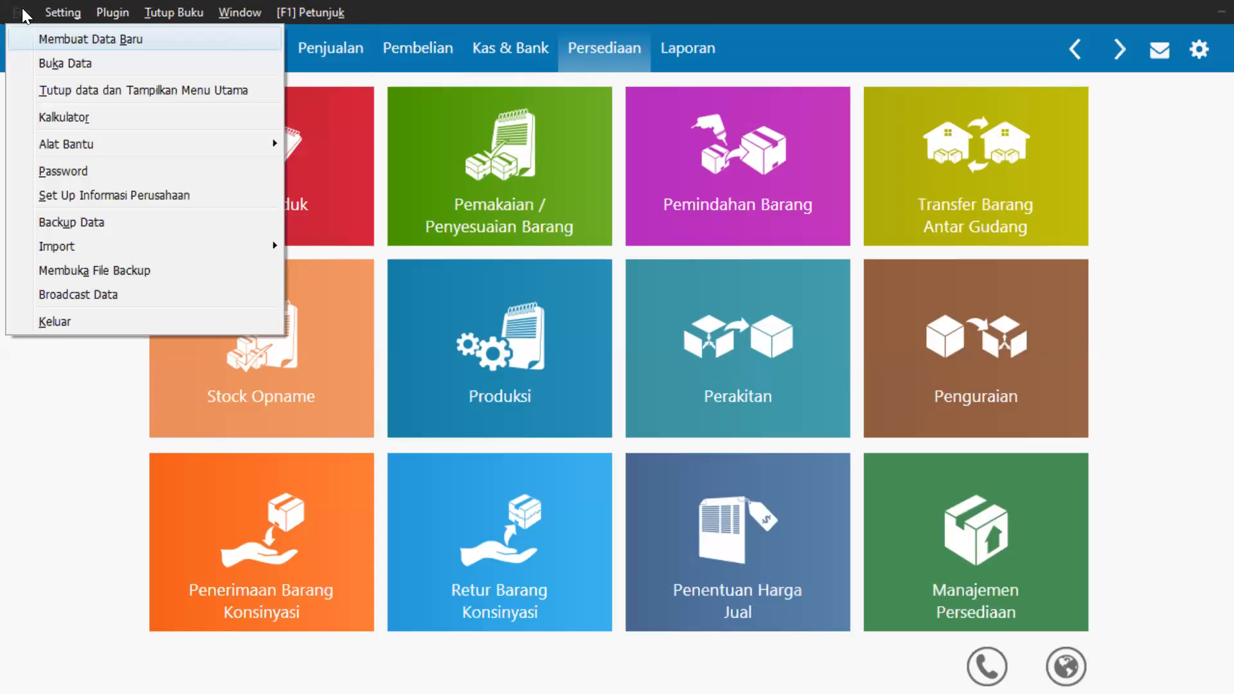
pyautogui.click(53, 322)
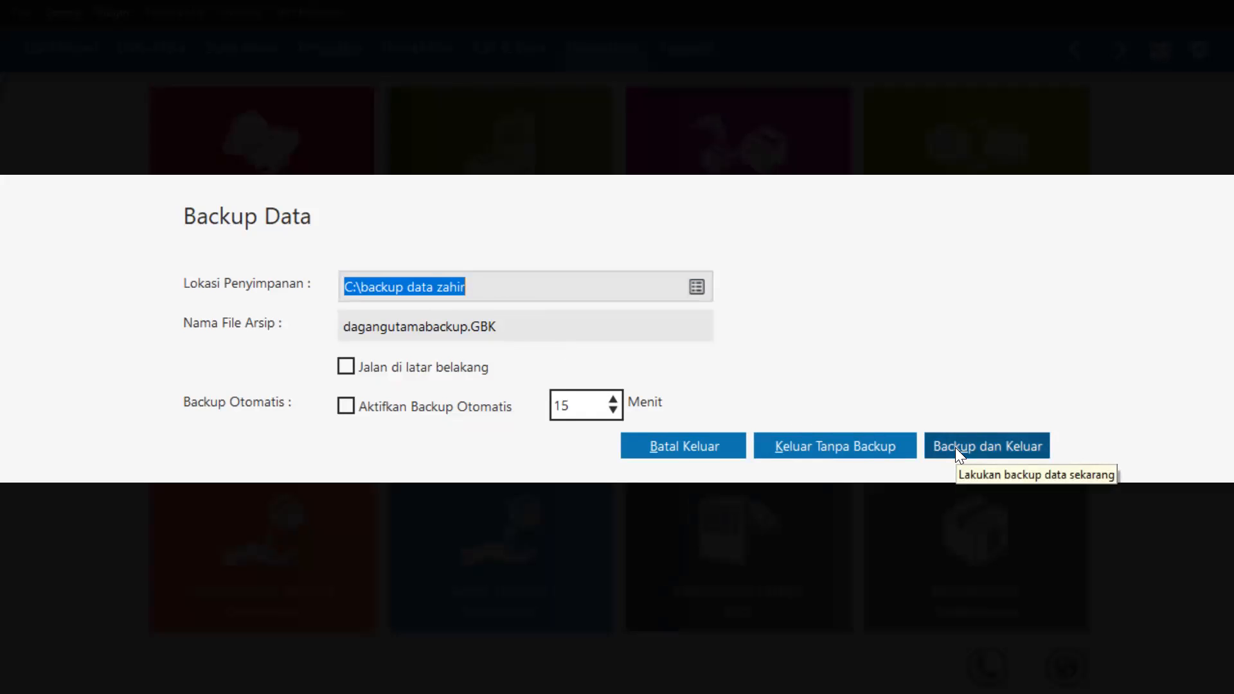
pyautogui.click(861, 450)
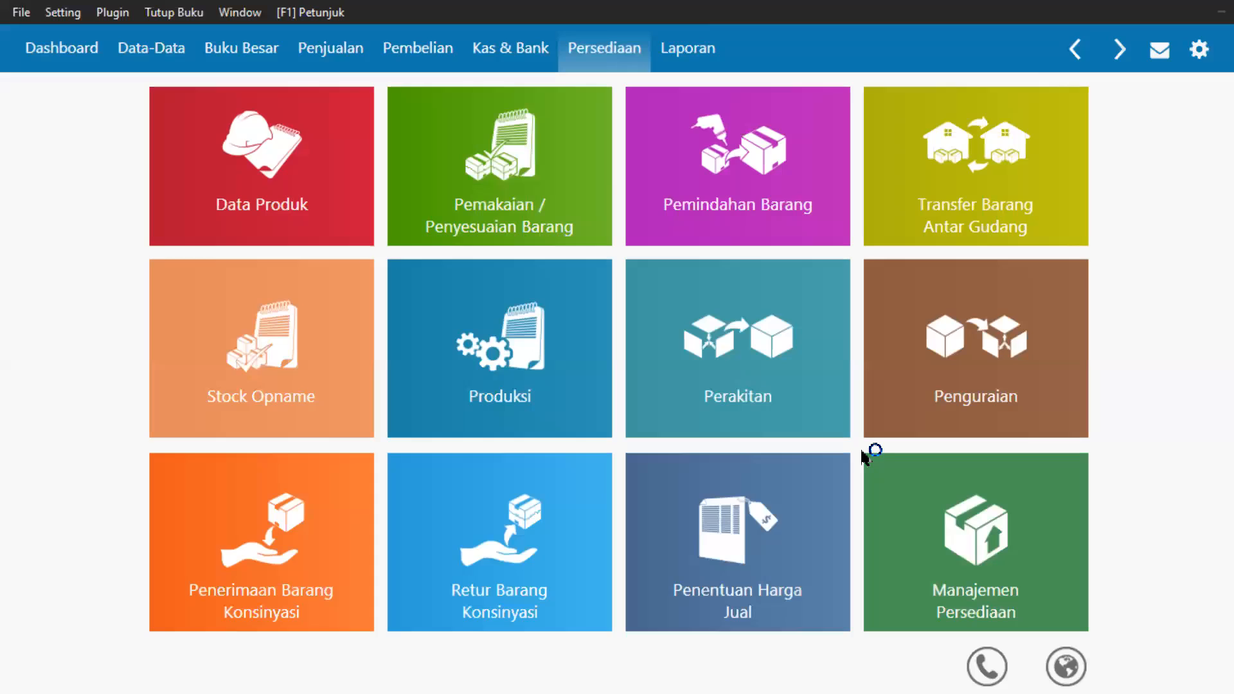